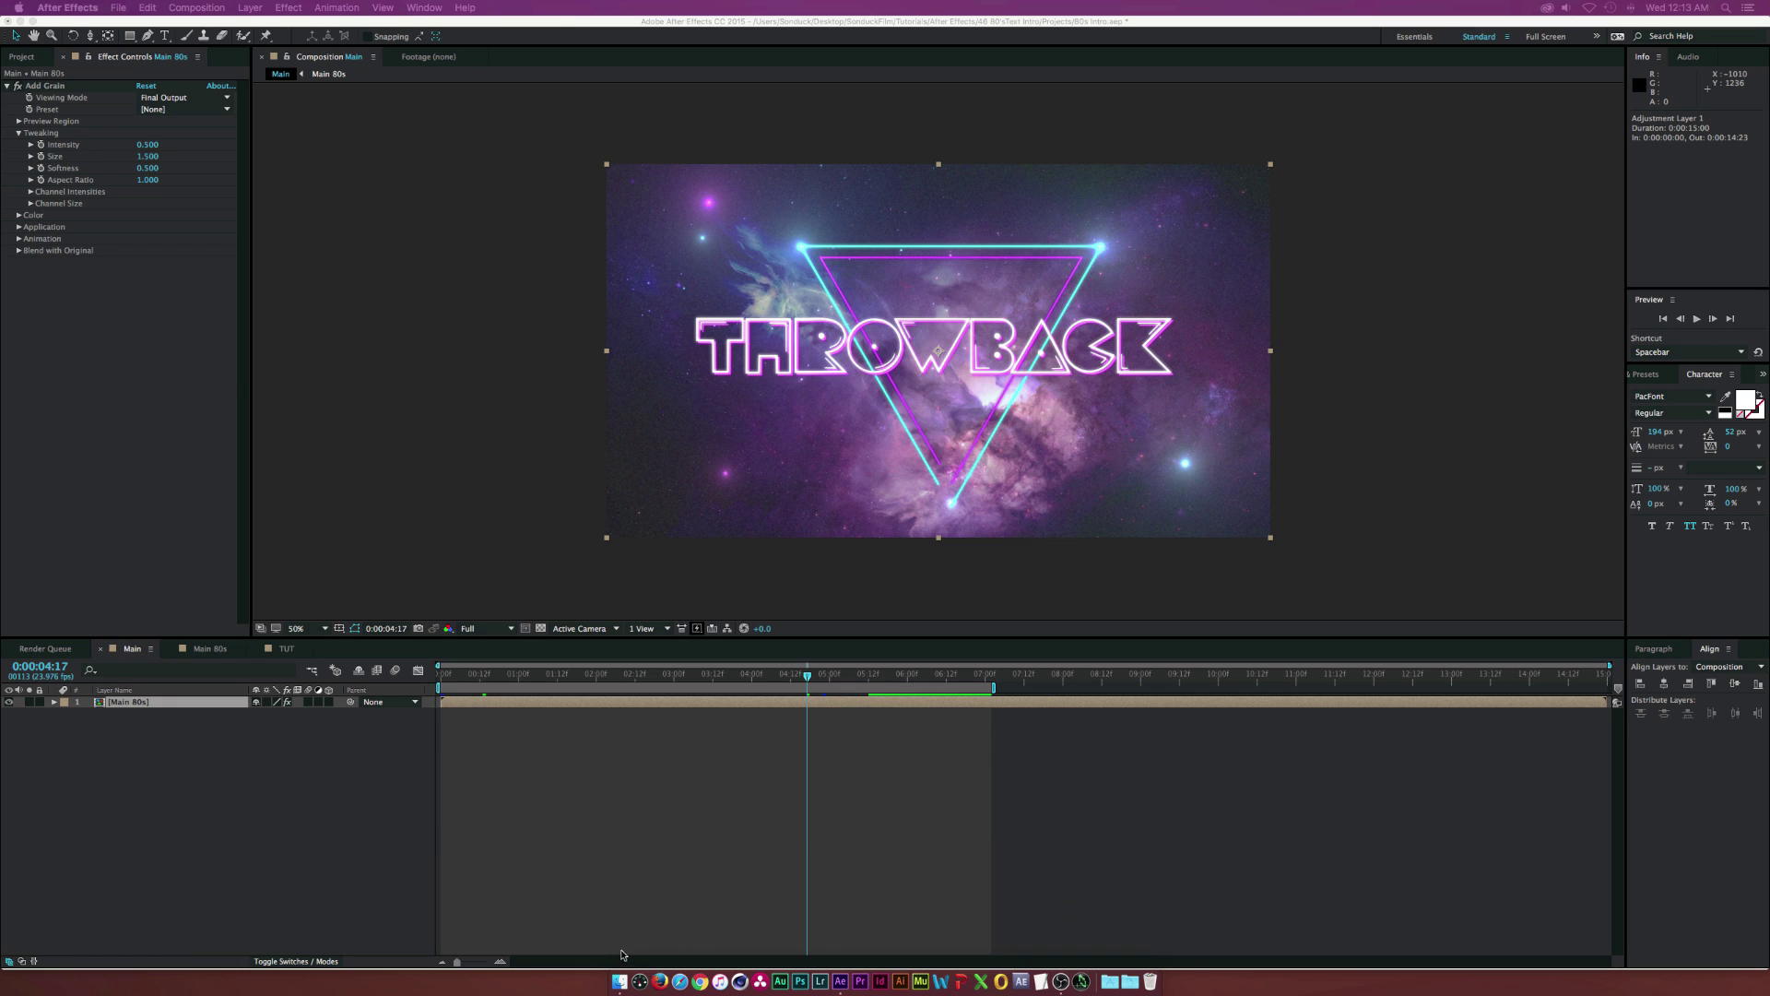
Preview the finished Demo.mov clip from the project's Elements folder in Finder and return to After Effects.
{"action": "left_click", "coordinate": [620, 980]}
{"action": "left_click", "coordinate": [829, 451]}
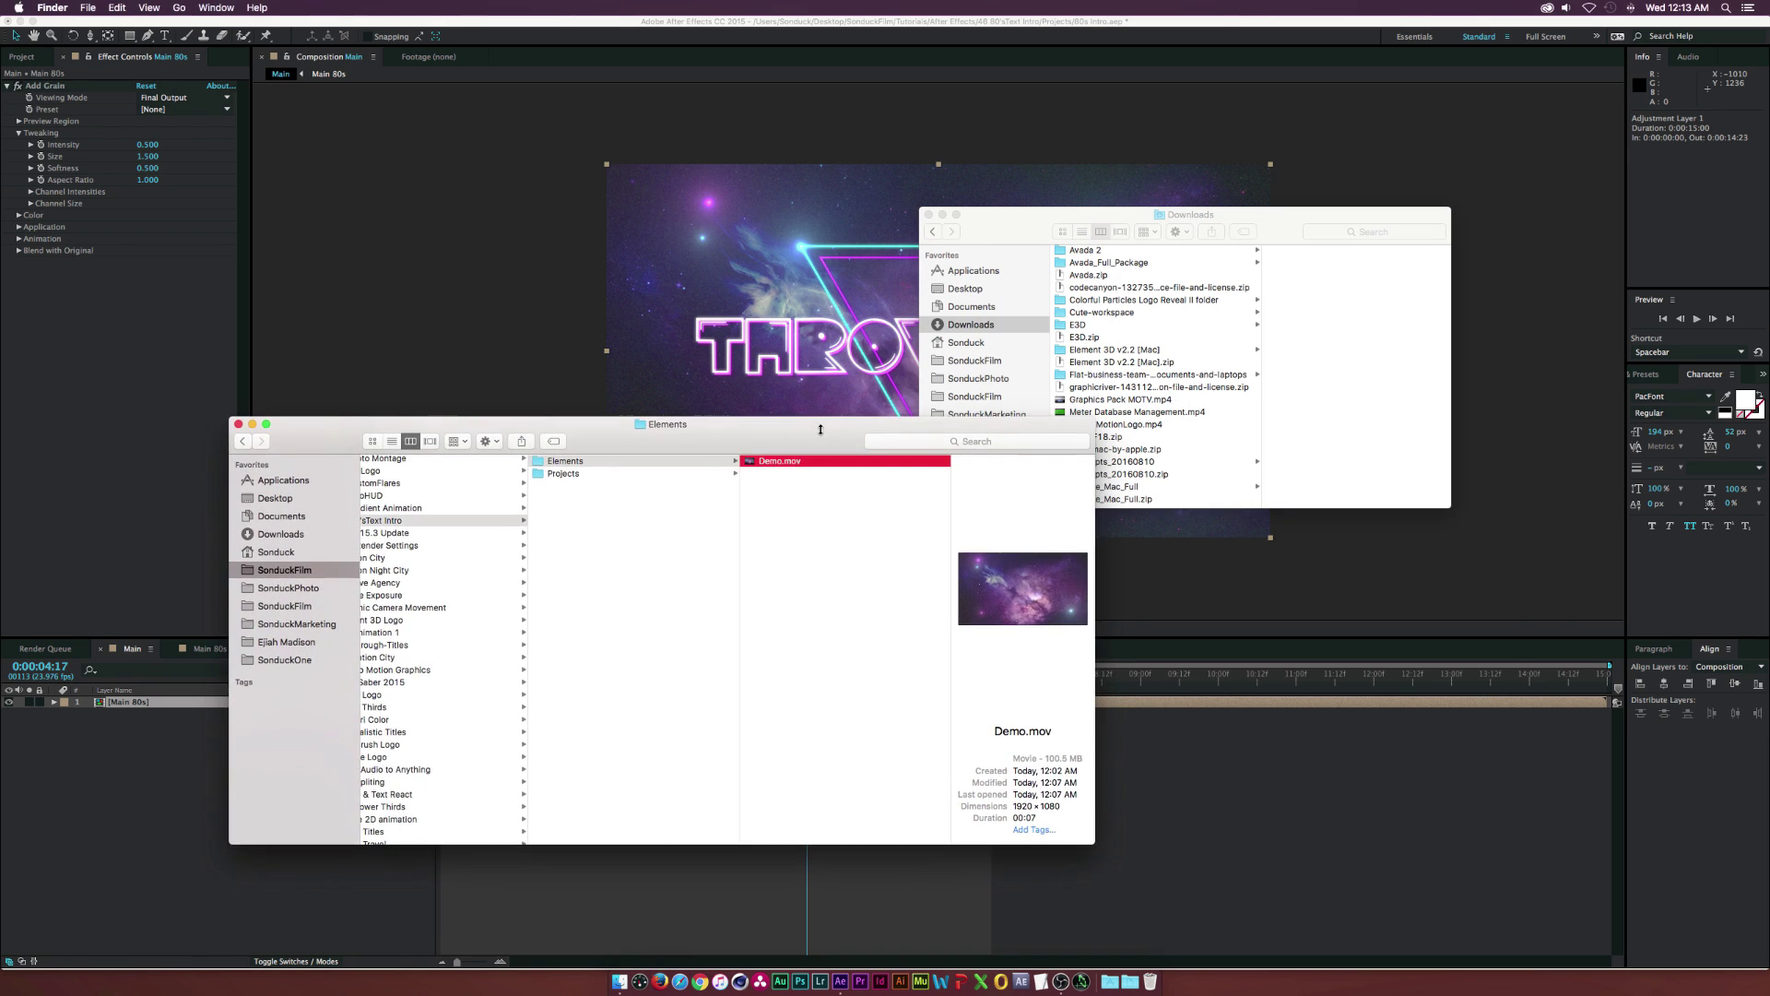
{"action": "key", "text": "space"}
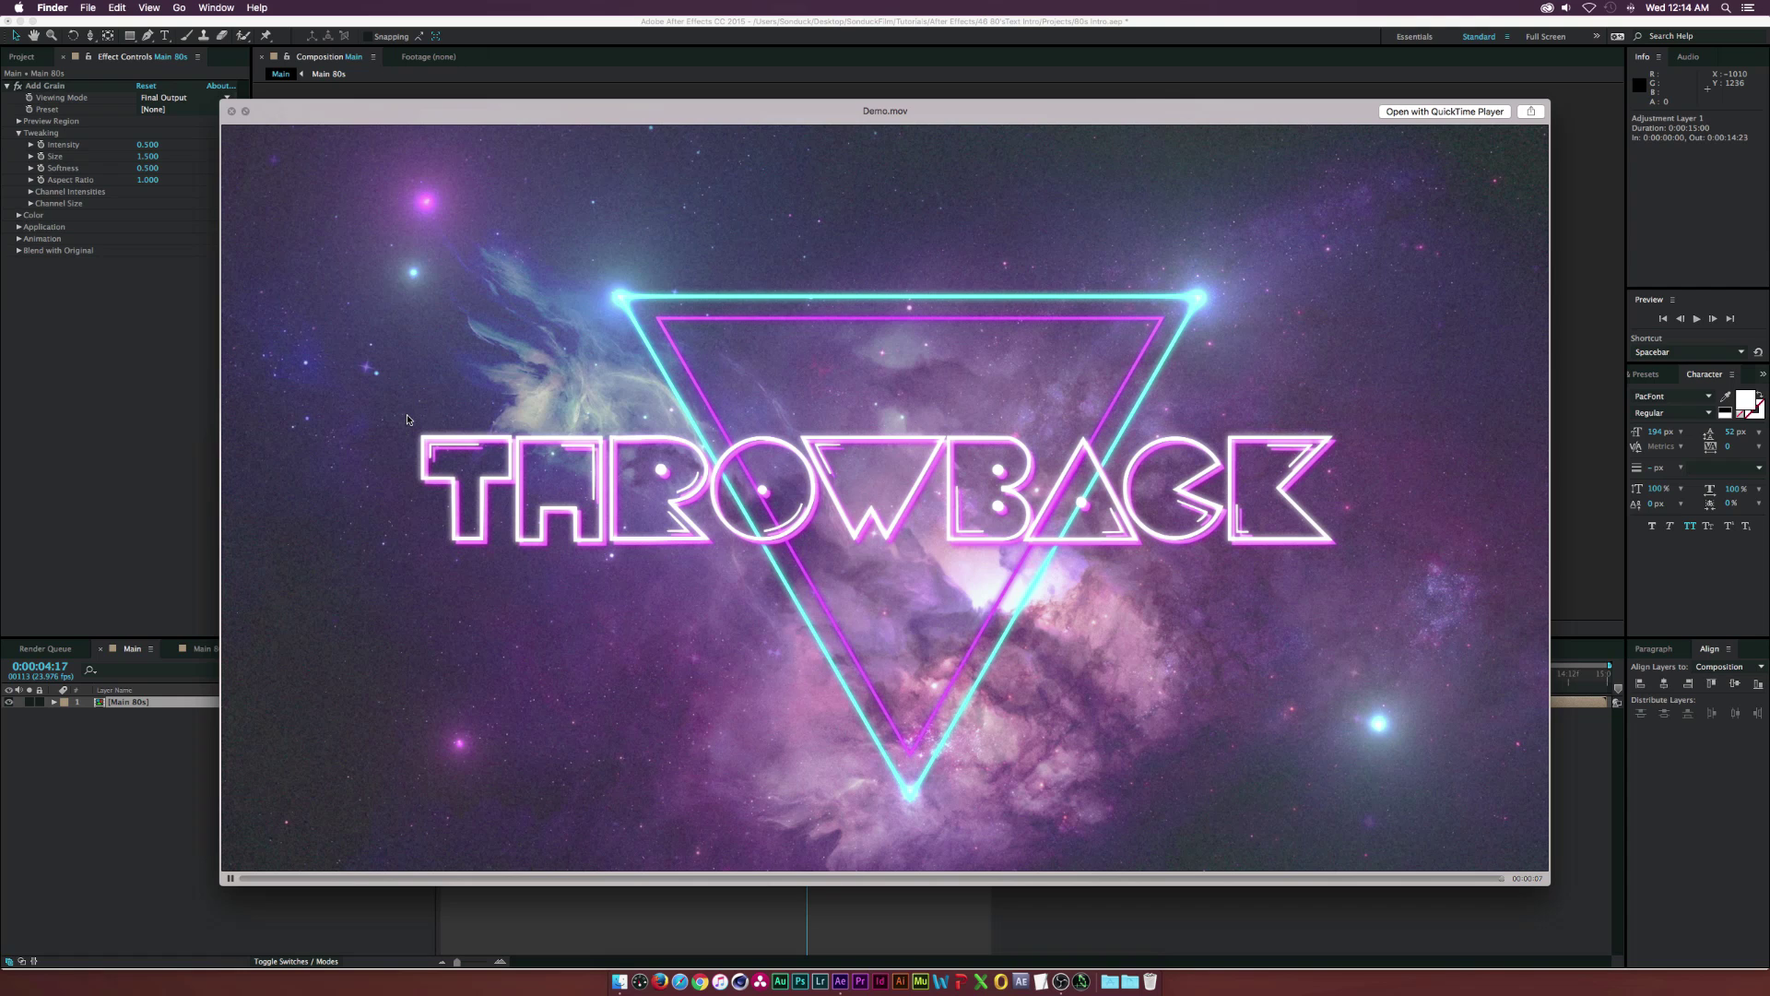
{"action": "key", "text": "space"}
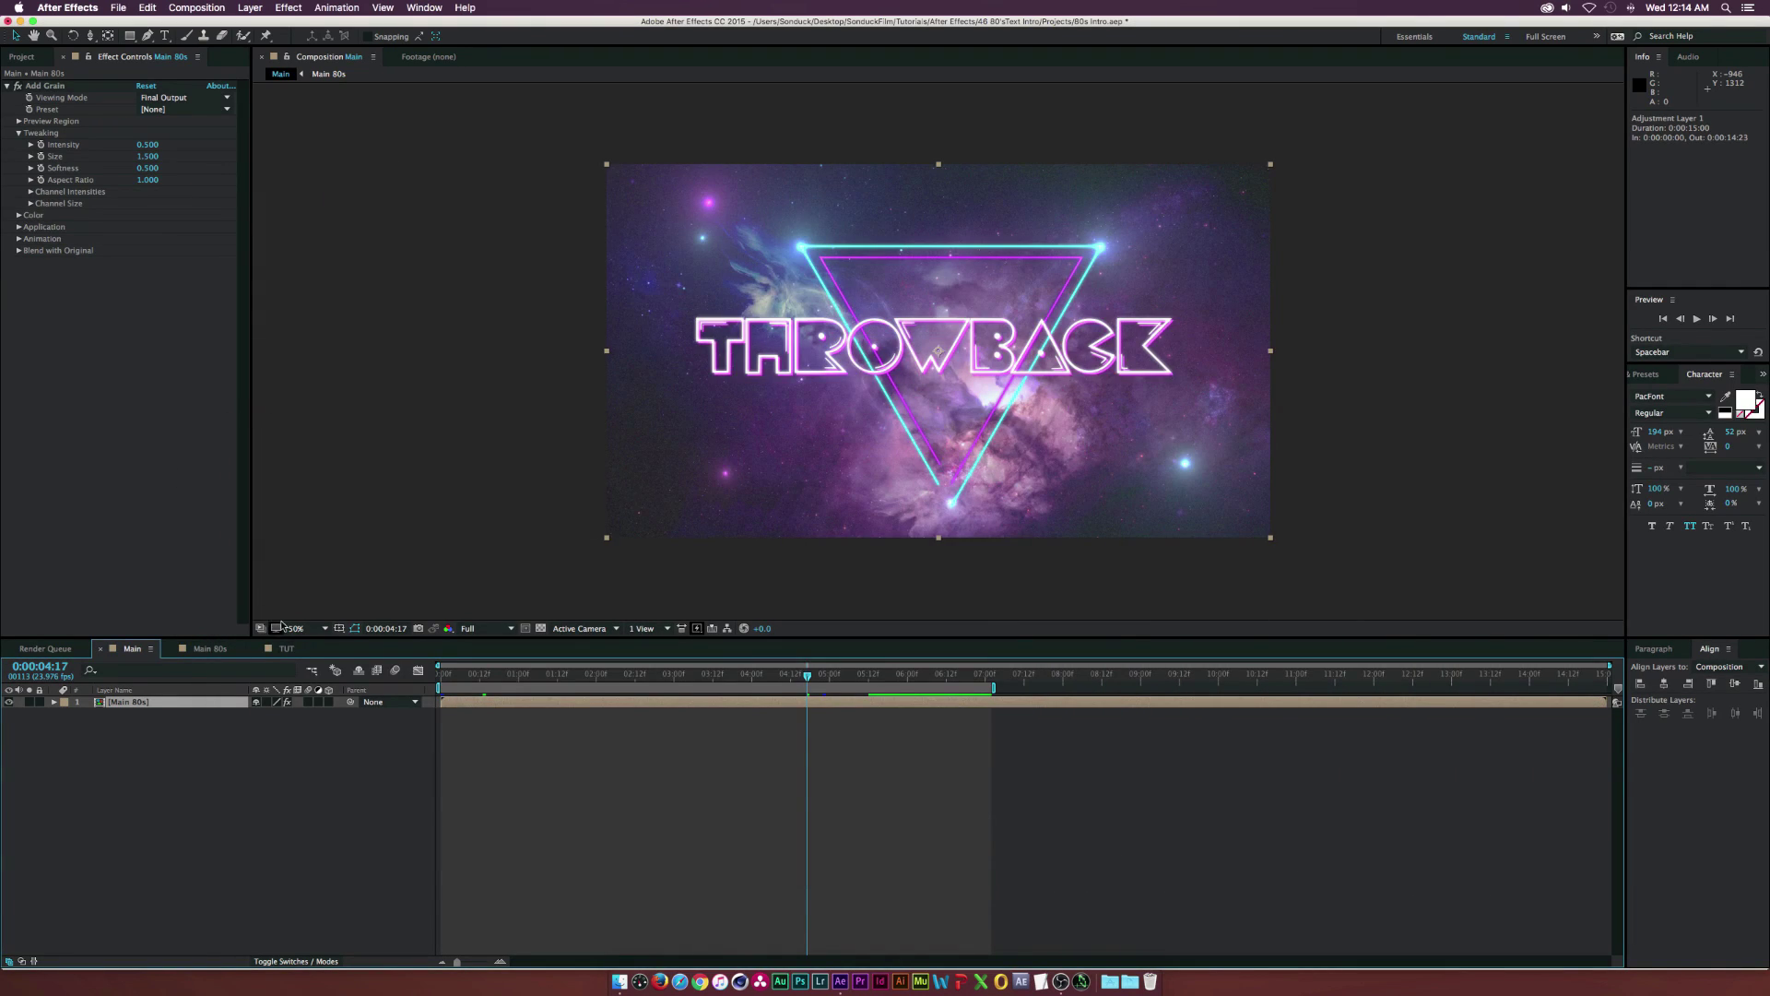
Open the TUT composition and apply the Curves effect to the Space BG.jpg layer.
{"action": "left_click", "coordinate": [287, 650]}
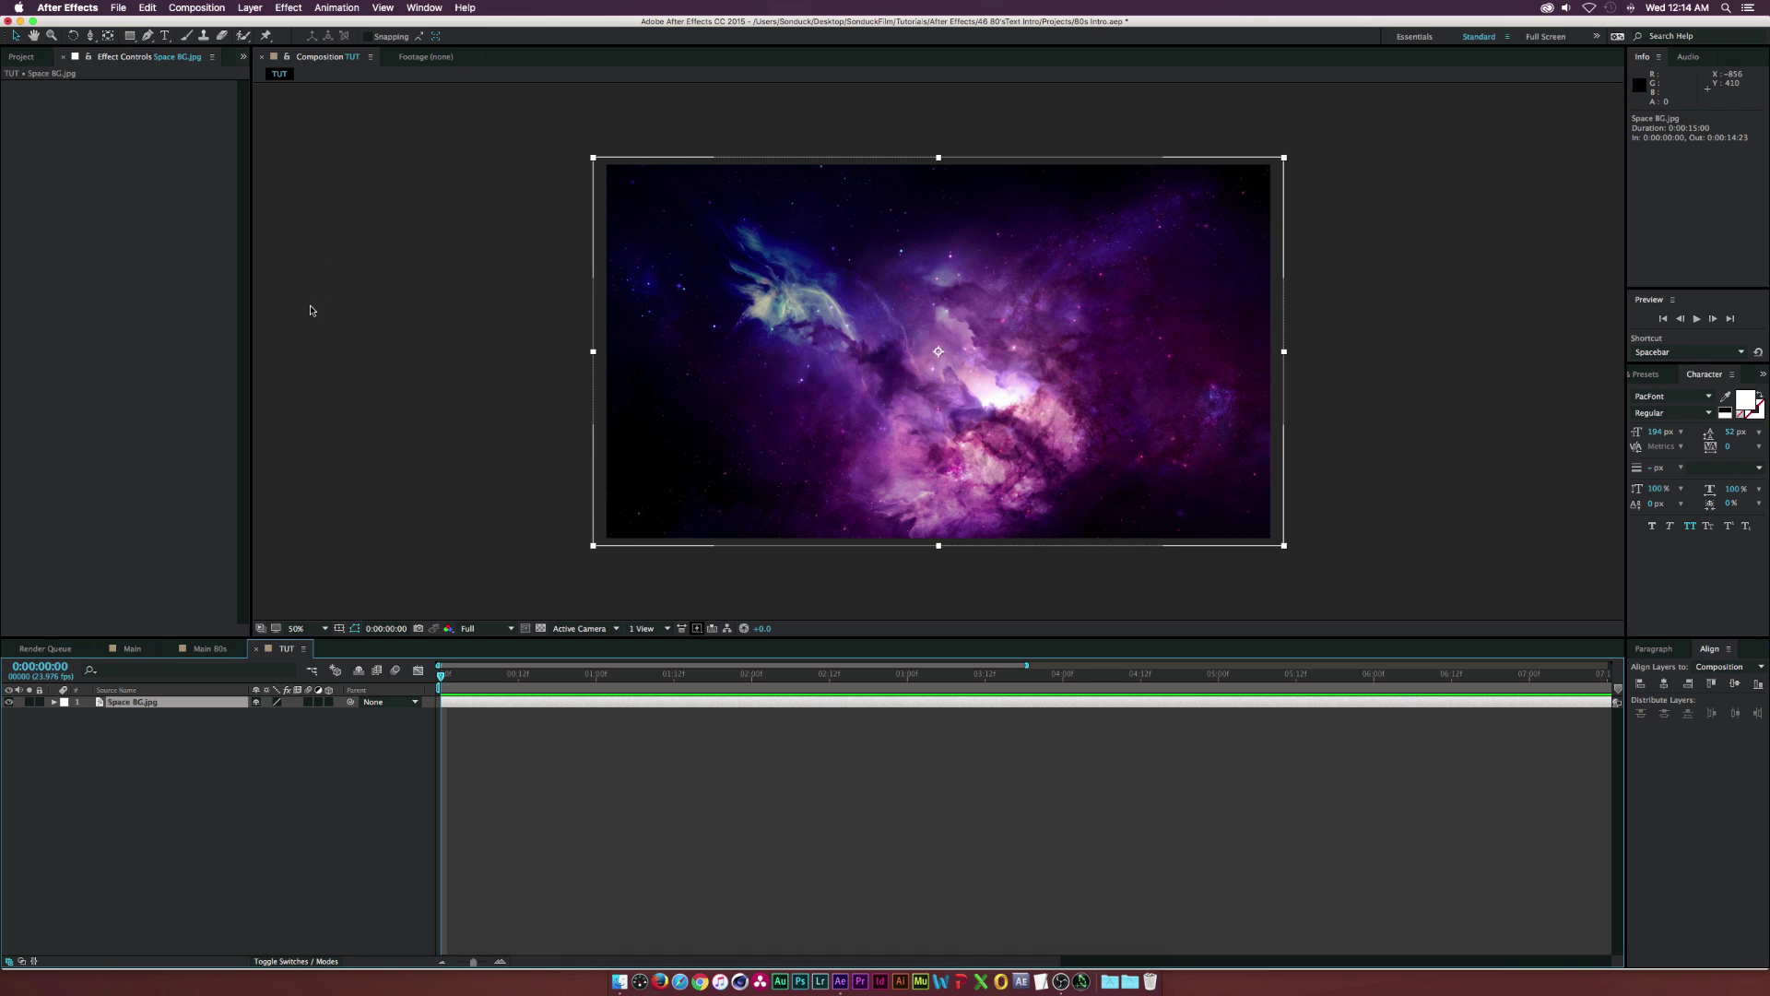
{"action": "left_click", "coordinate": [289, 7]}
{"action": "mouse_move", "coordinate": [369, 138]}
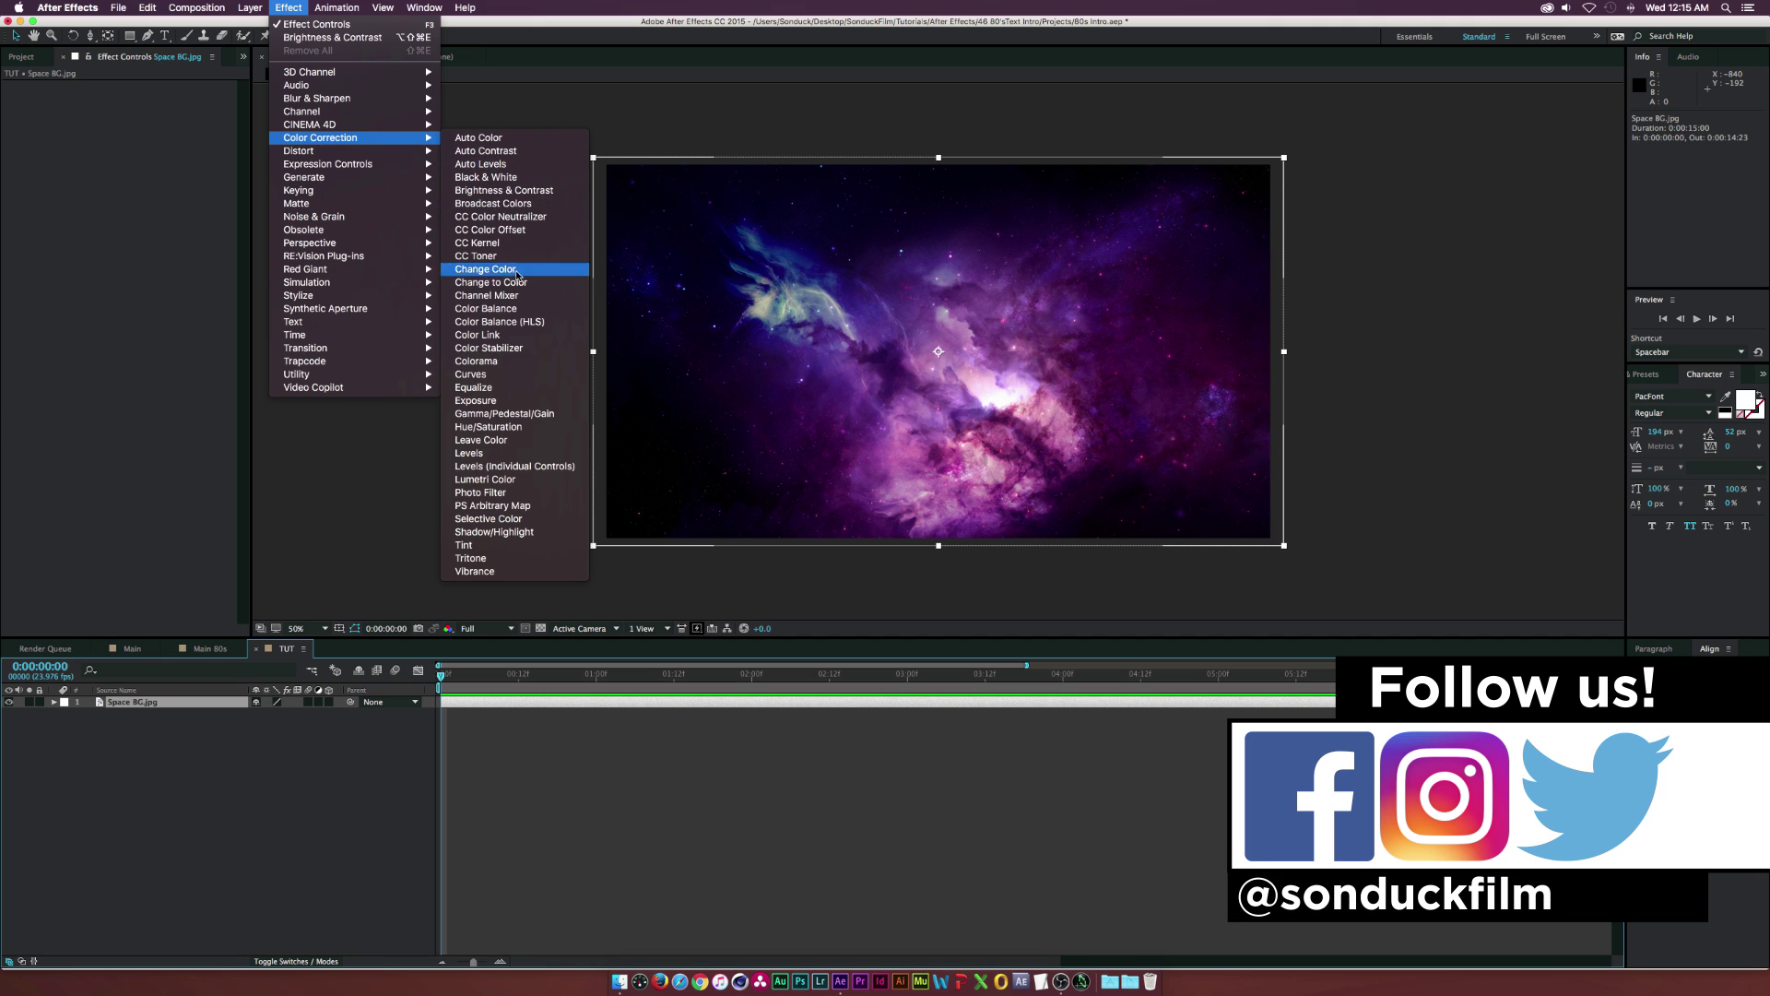
{"action": "left_click", "coordinate": [478, 374]}
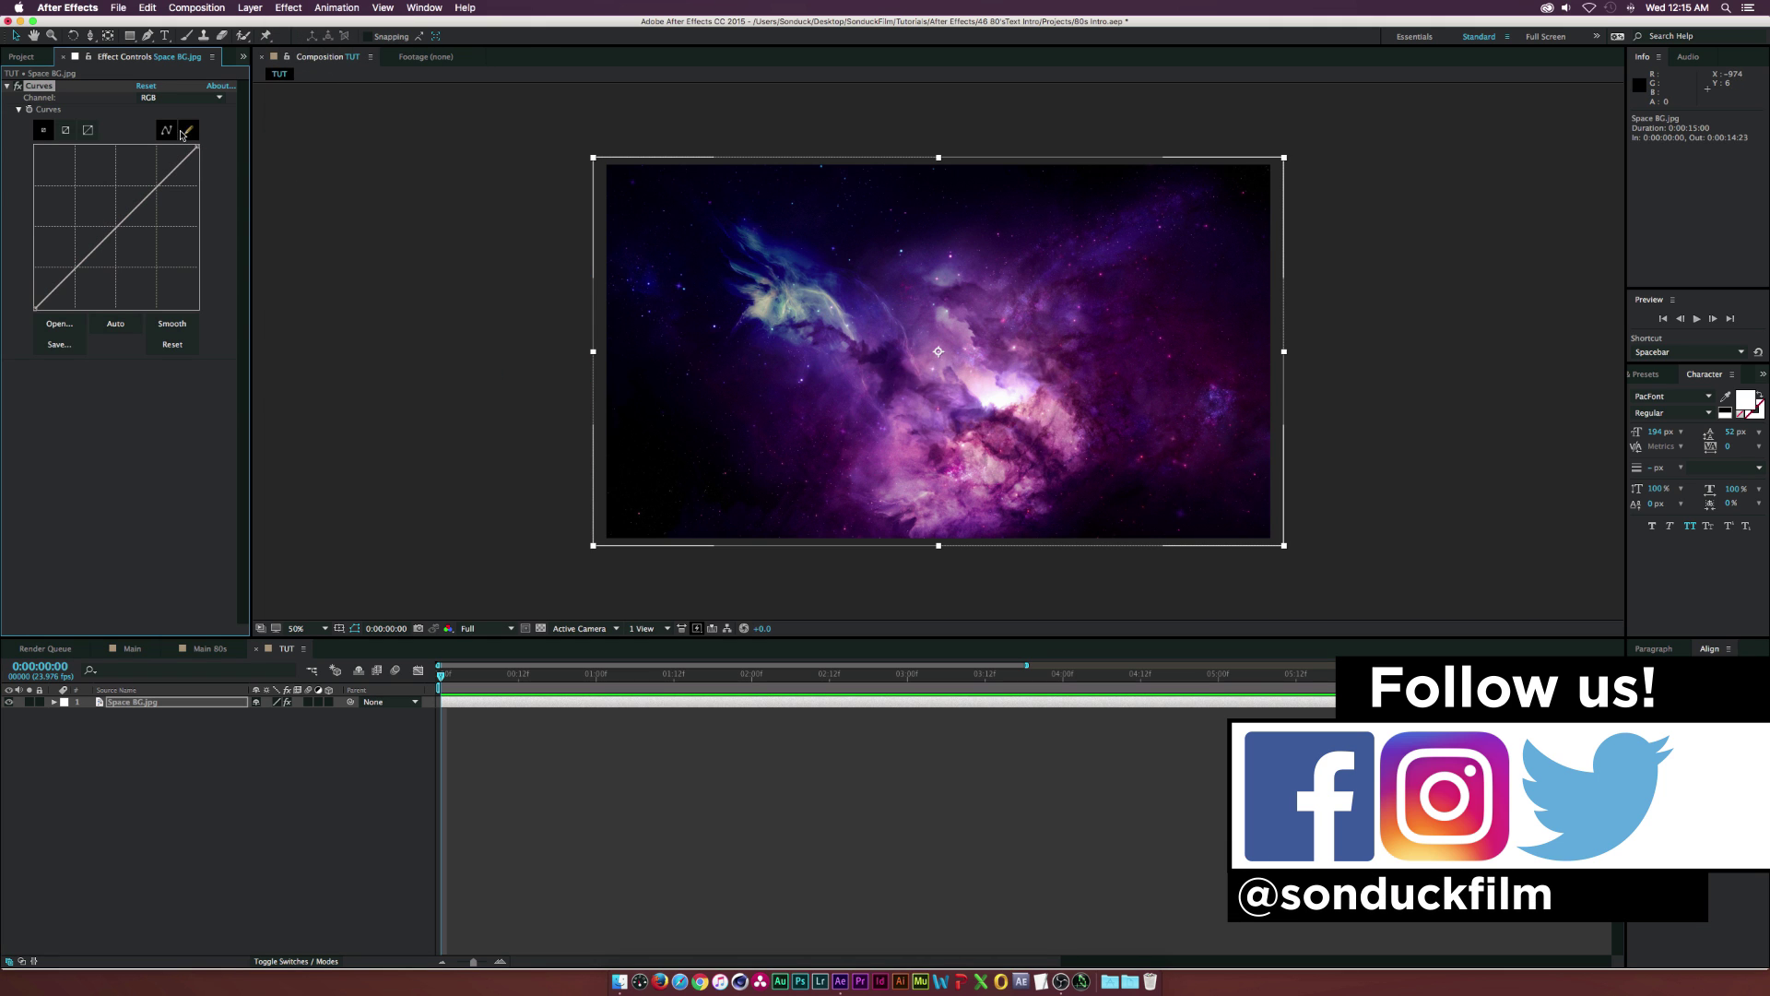
Fade the space background by slightly lowering the white point and raising the black point of its RGB curve.
{"action": "left_click_drag", "start_coordinate": [116, 227], "coordinate": [148, 267]}
{"action": "key", "text": "cmd+z"}
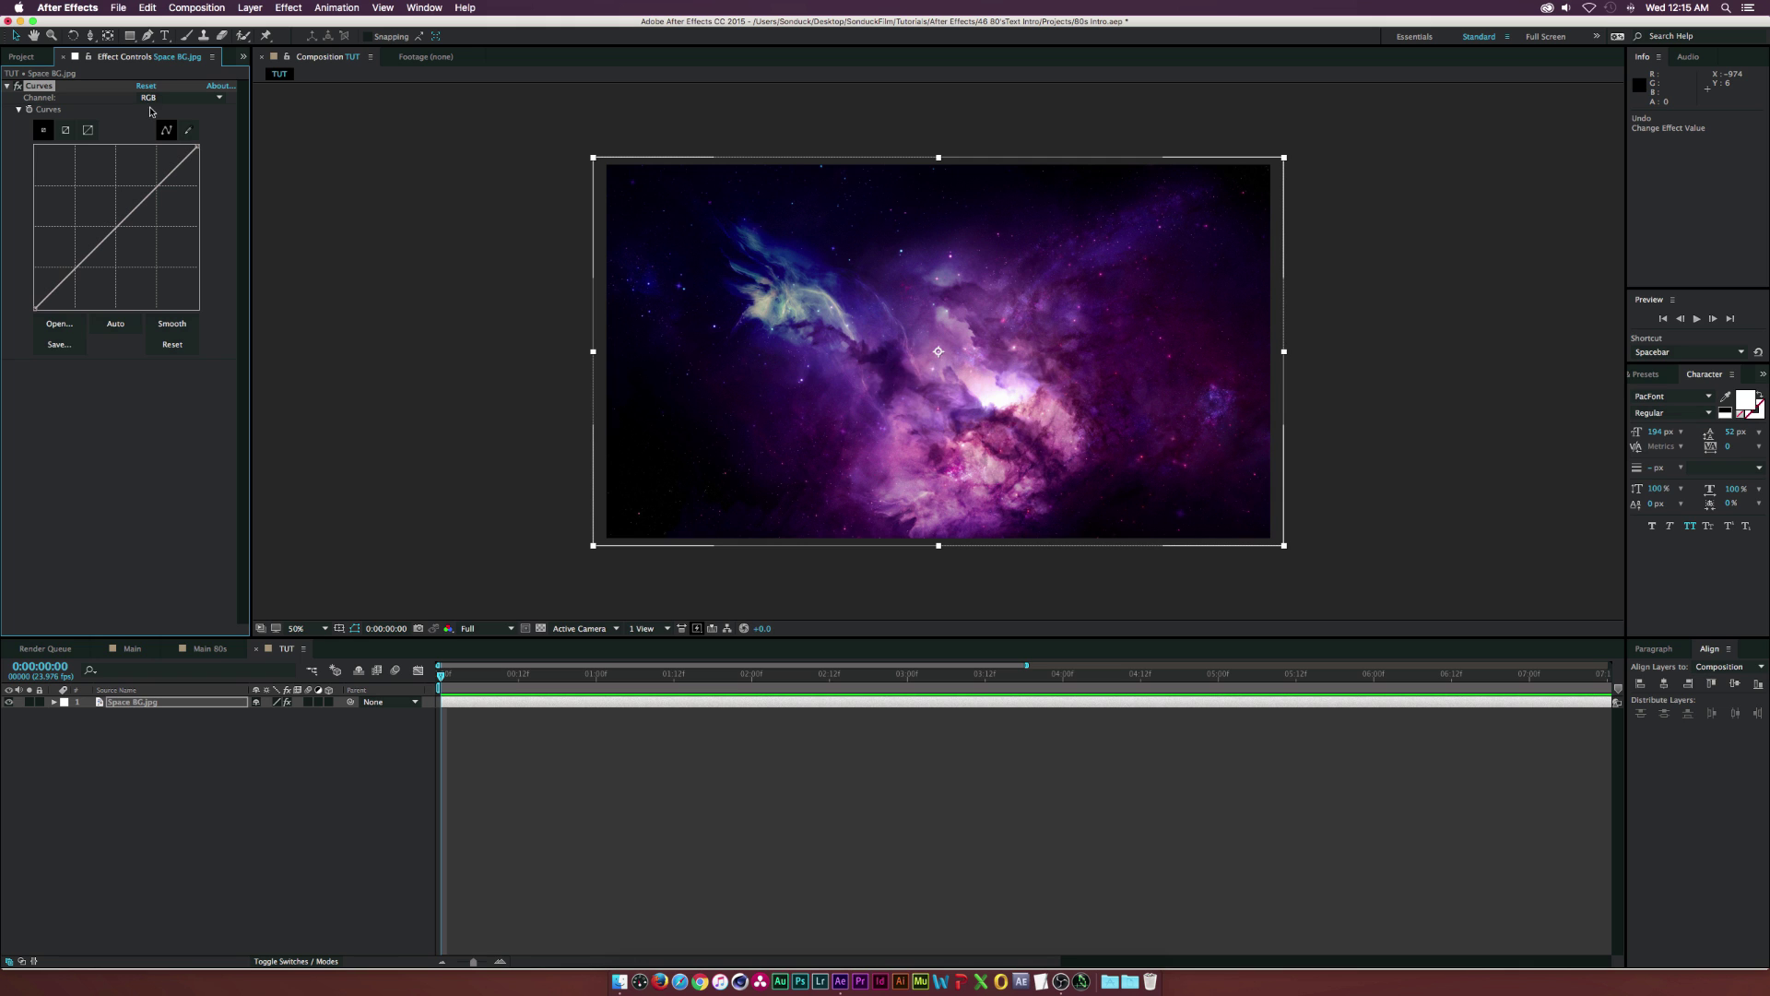
{"action": "left_click_drag", "start_coordinate": [197, 148], "coordinate": [197, 158]}
{"action": "left_click_drag", "start_coordinate": [35, 308], "coordinate": [35, 293]}
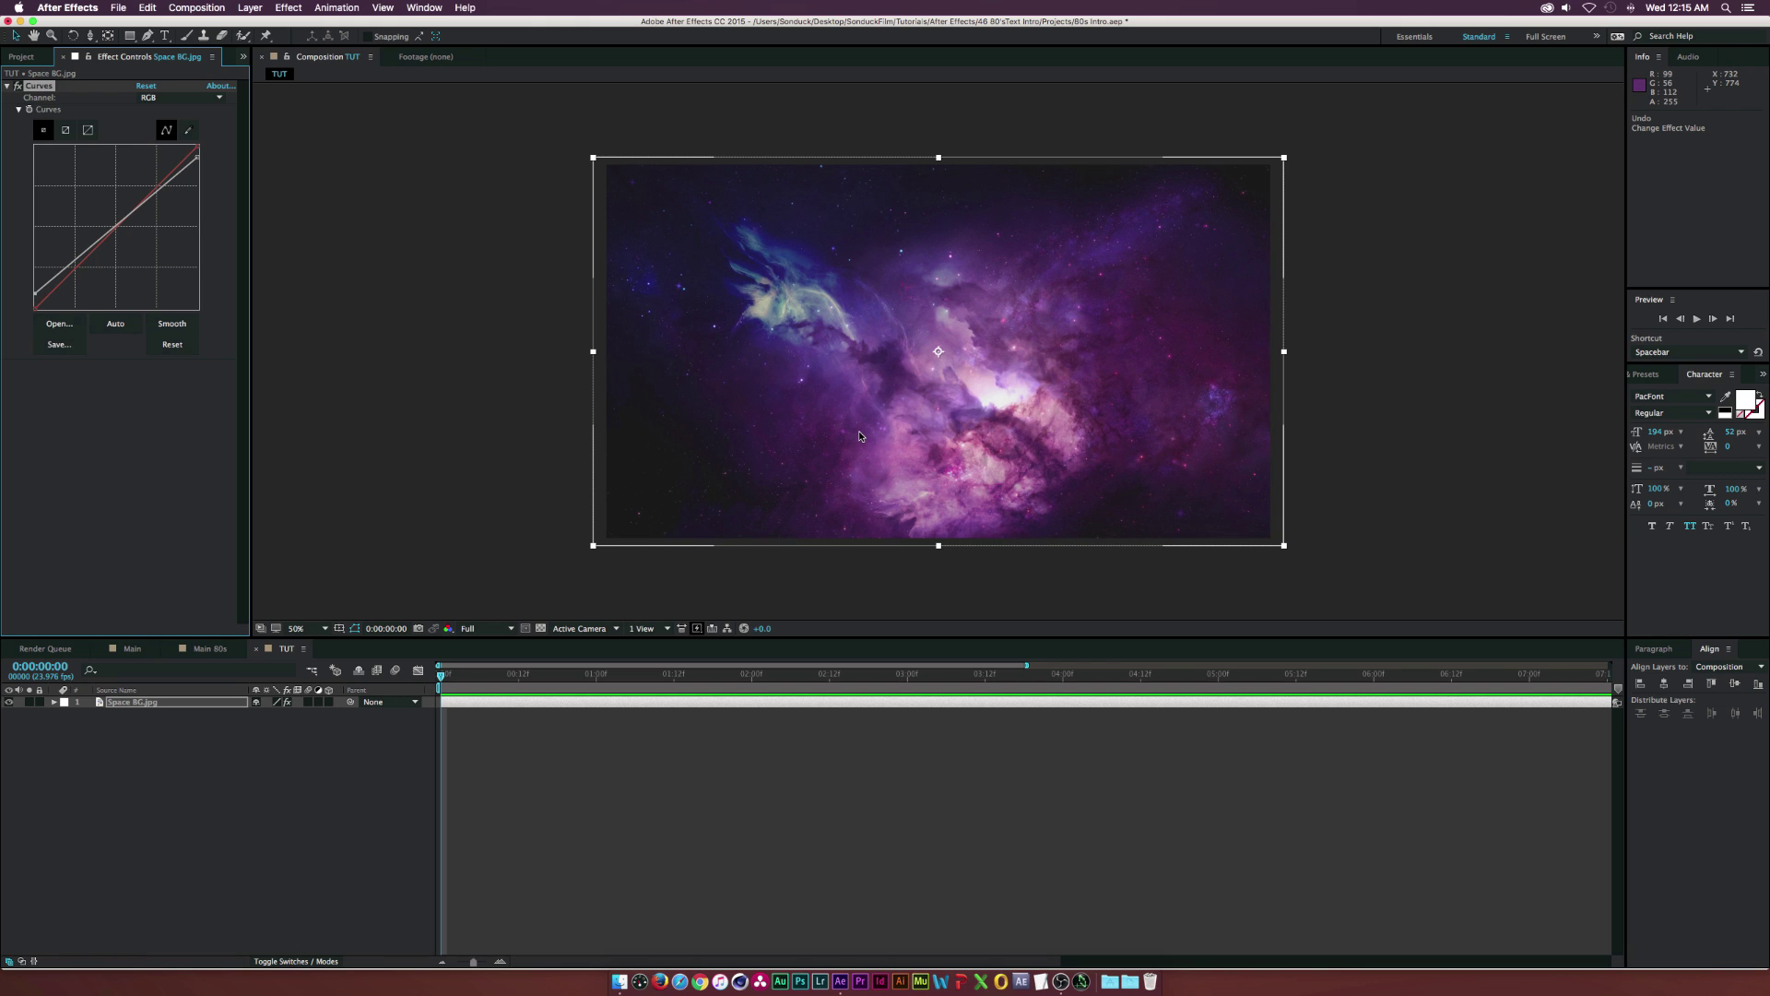
{"action": "left_click", "coordinate": [198, 722]}
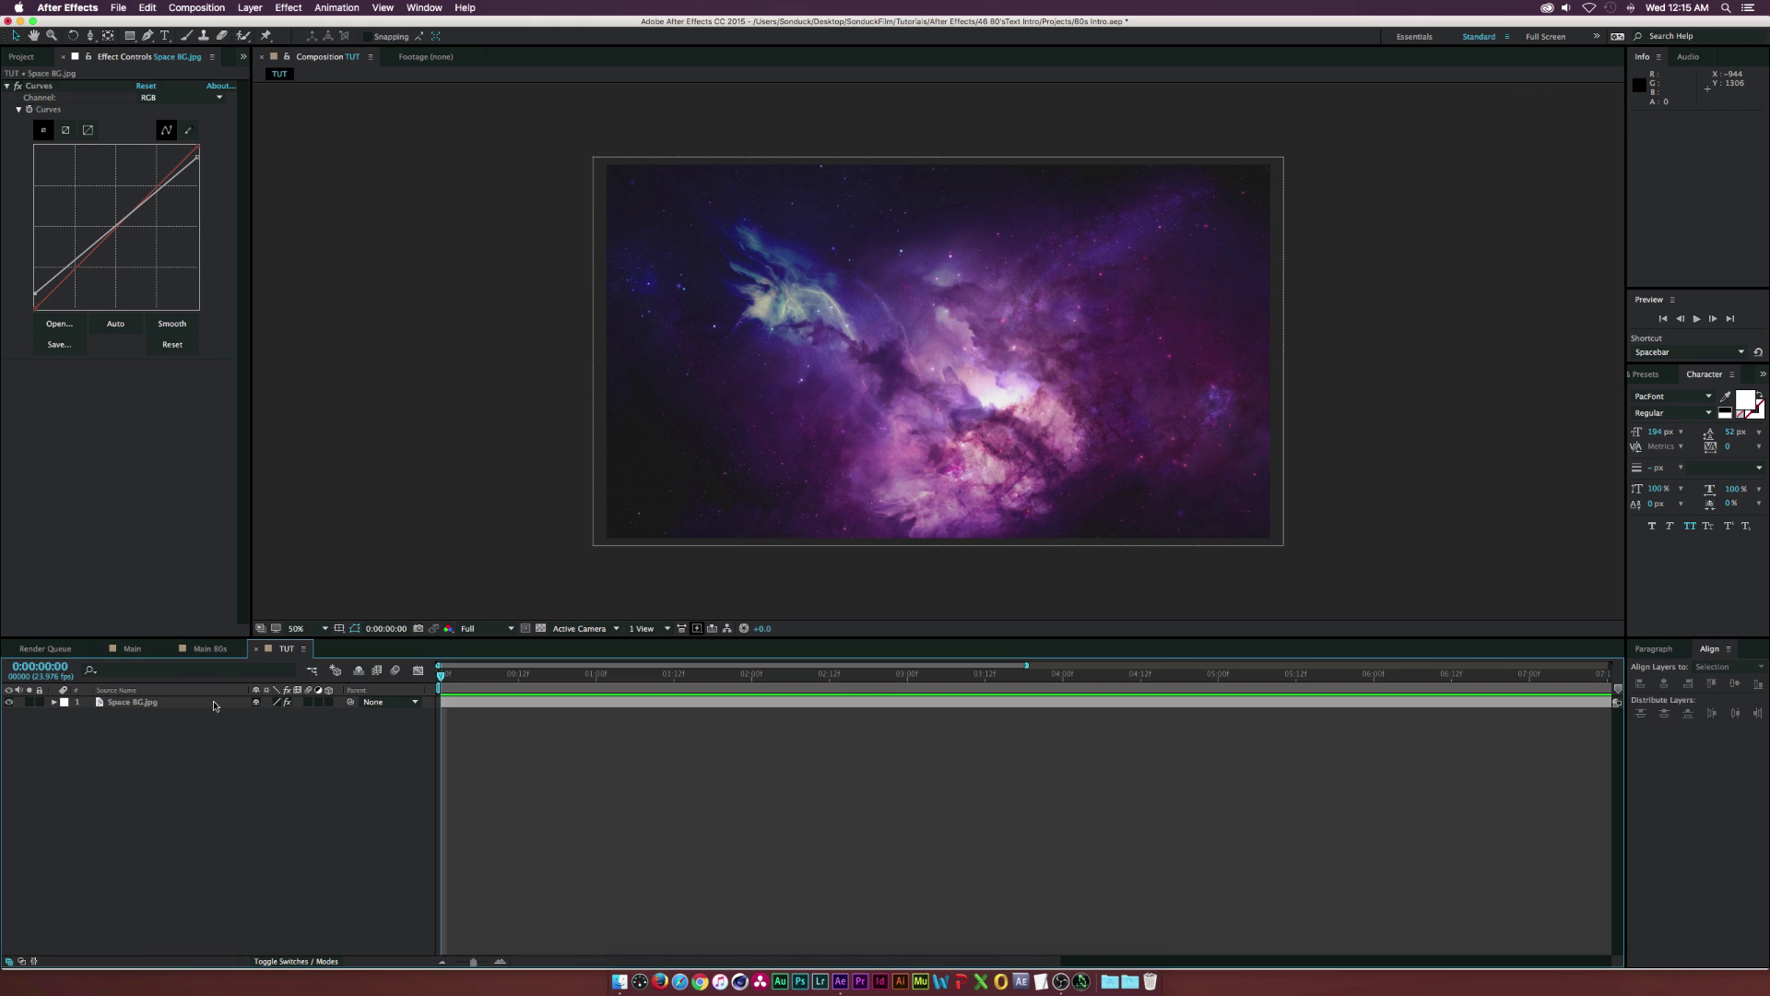
Add a text layer reading "Throwback" in white PacFont Regular near the centre of the frame.
{"action": "left_click", "coordinate": [165, 36]}
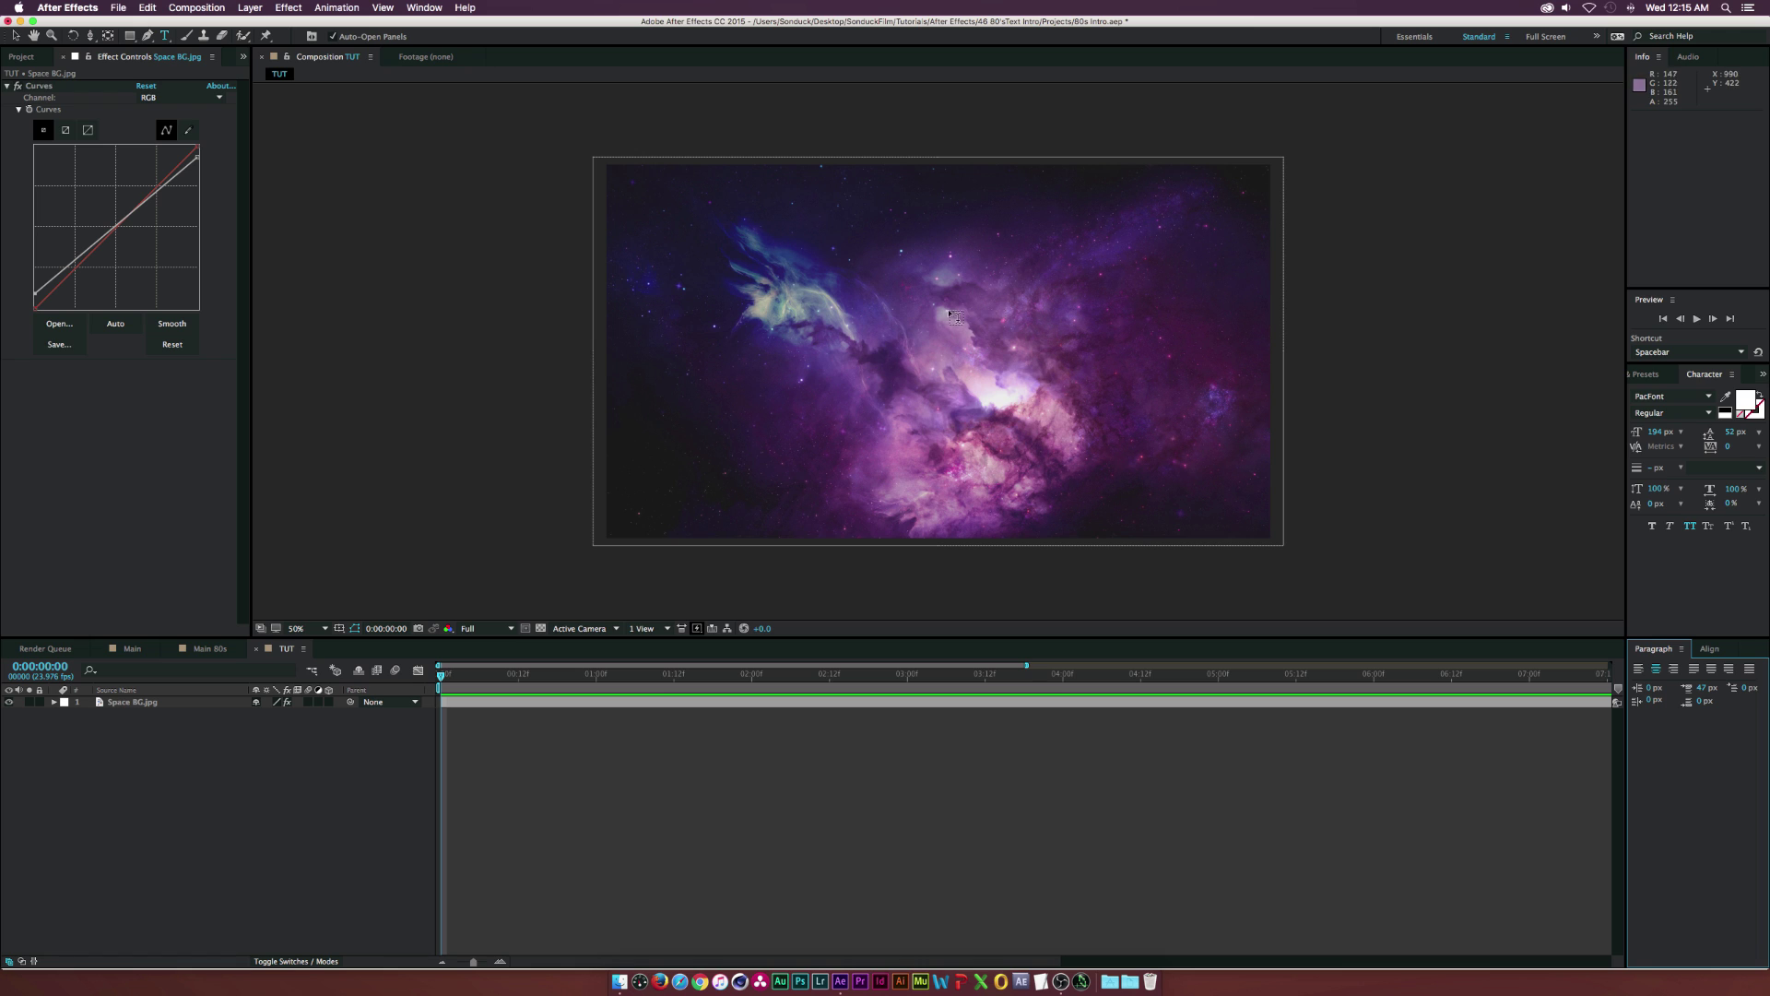
{"action": "left_click", "coordinate": [1685, 396]}
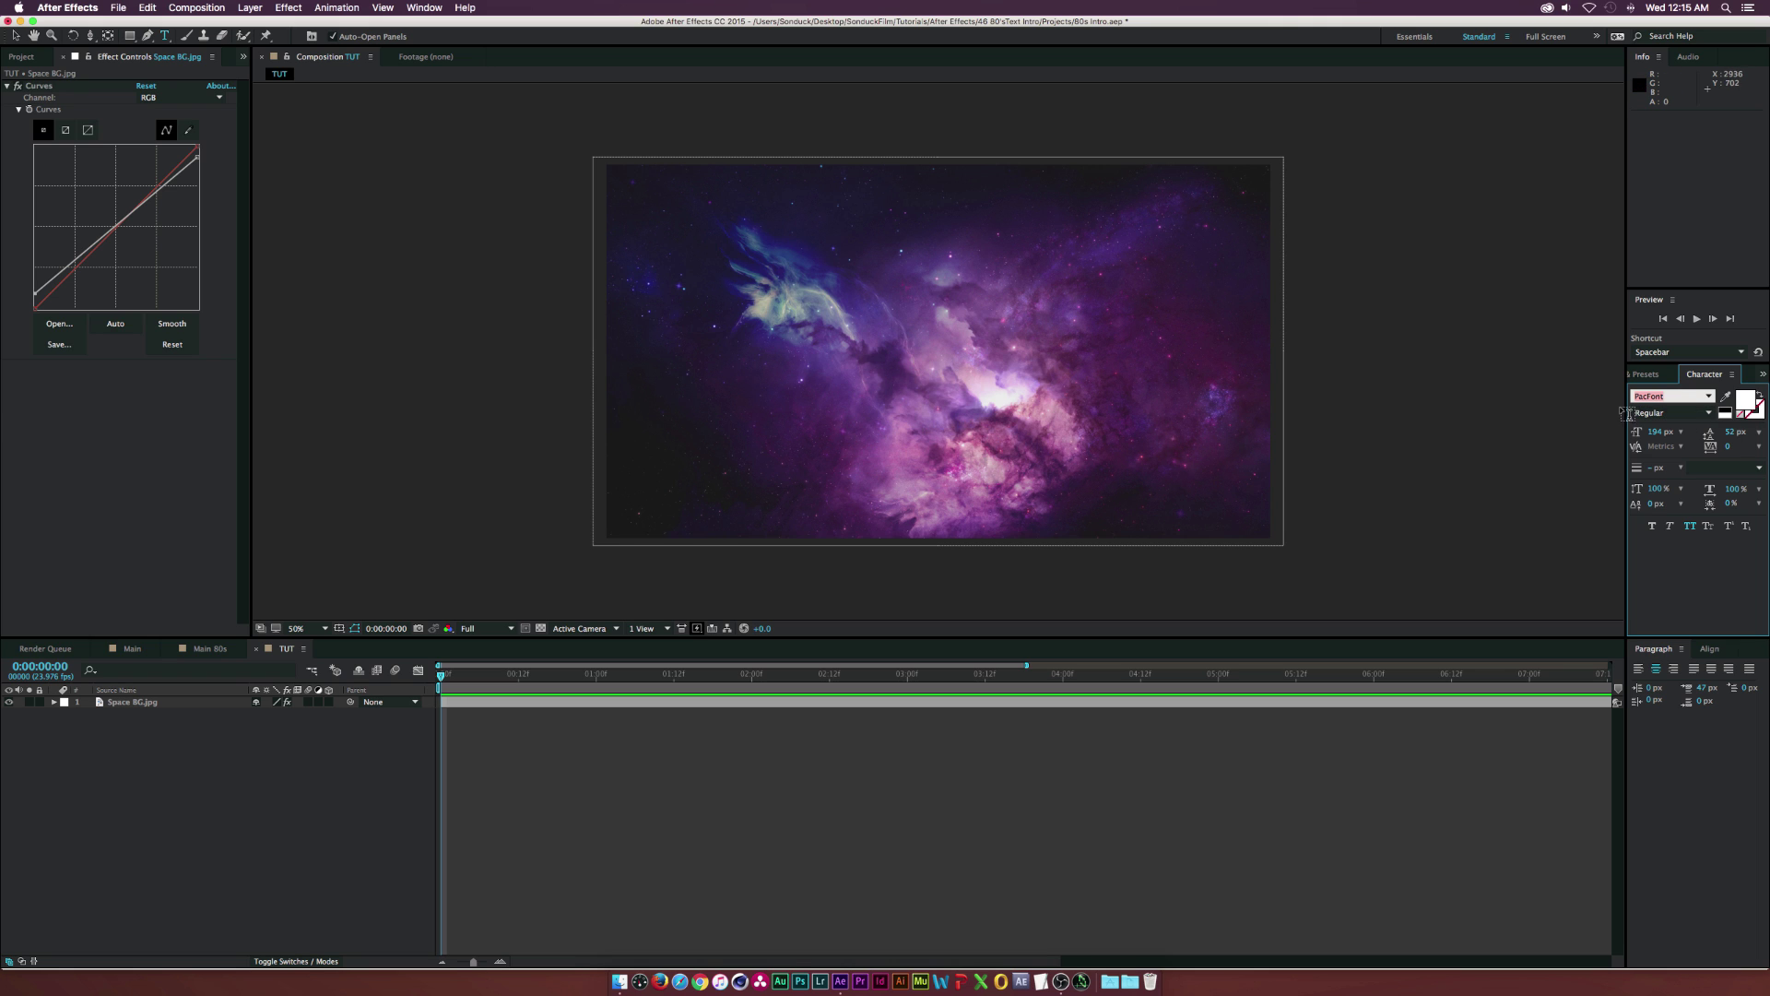
{"action": "left_click", "coordinate": [938, 360]}
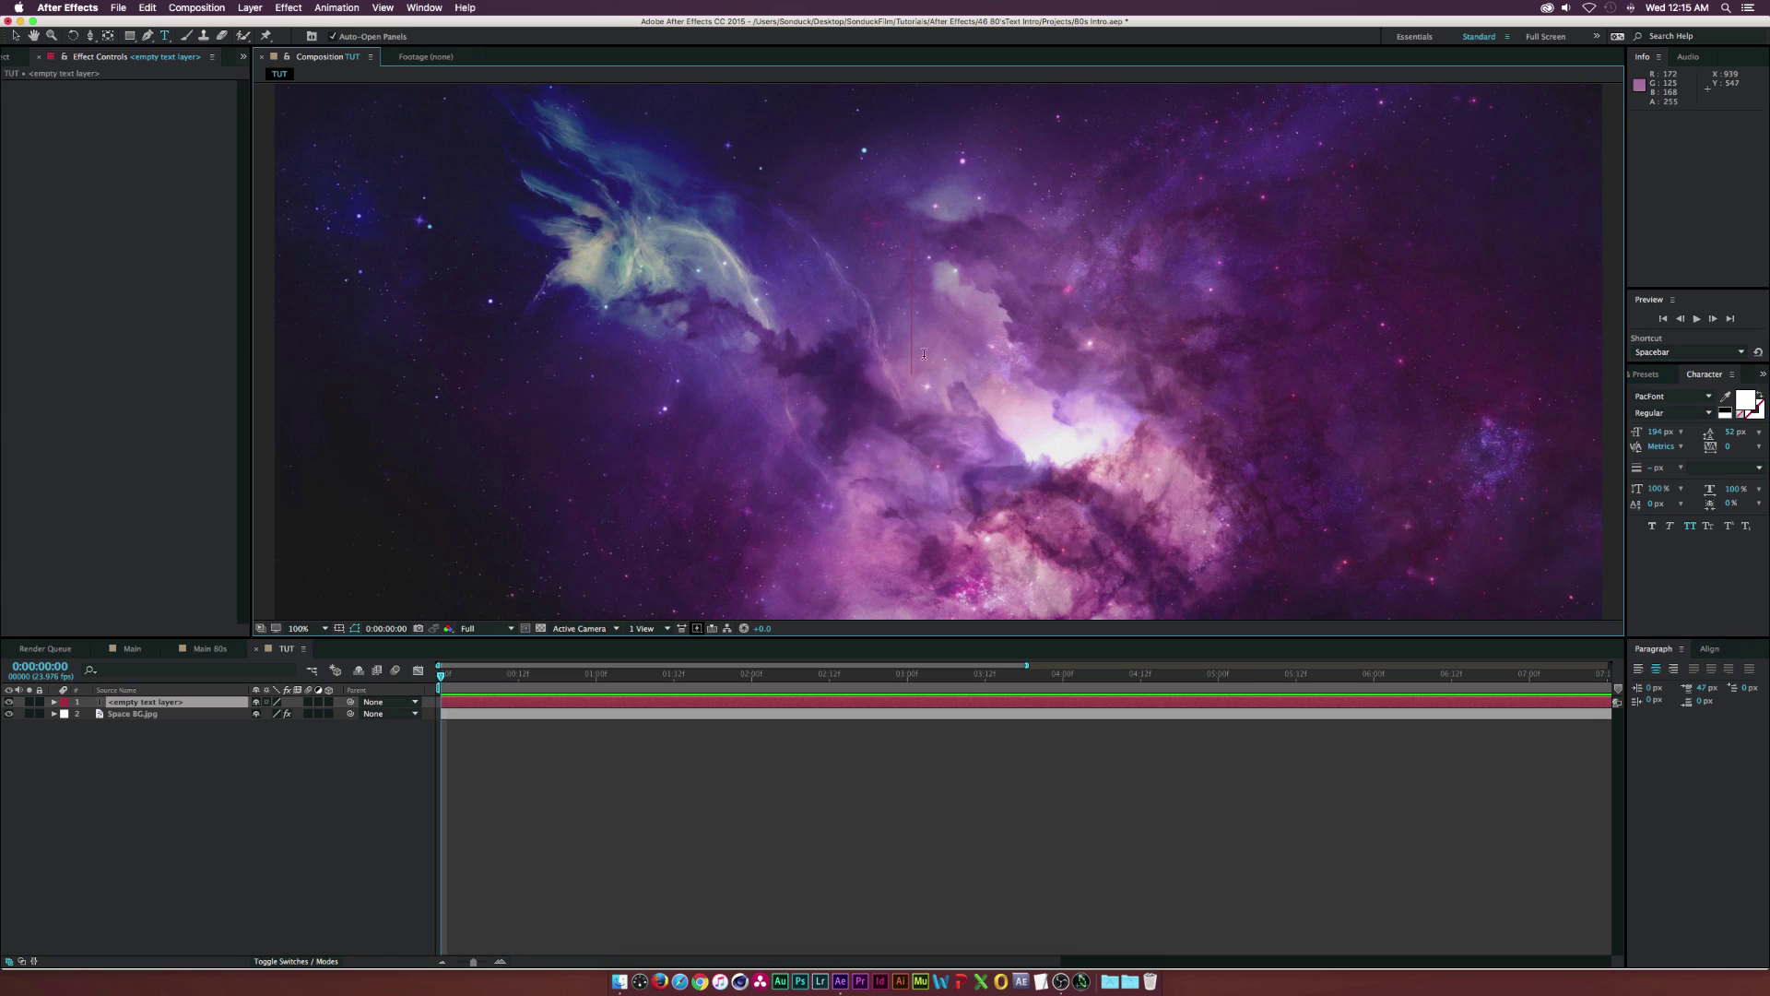
{"action": "type", "text": "T"}
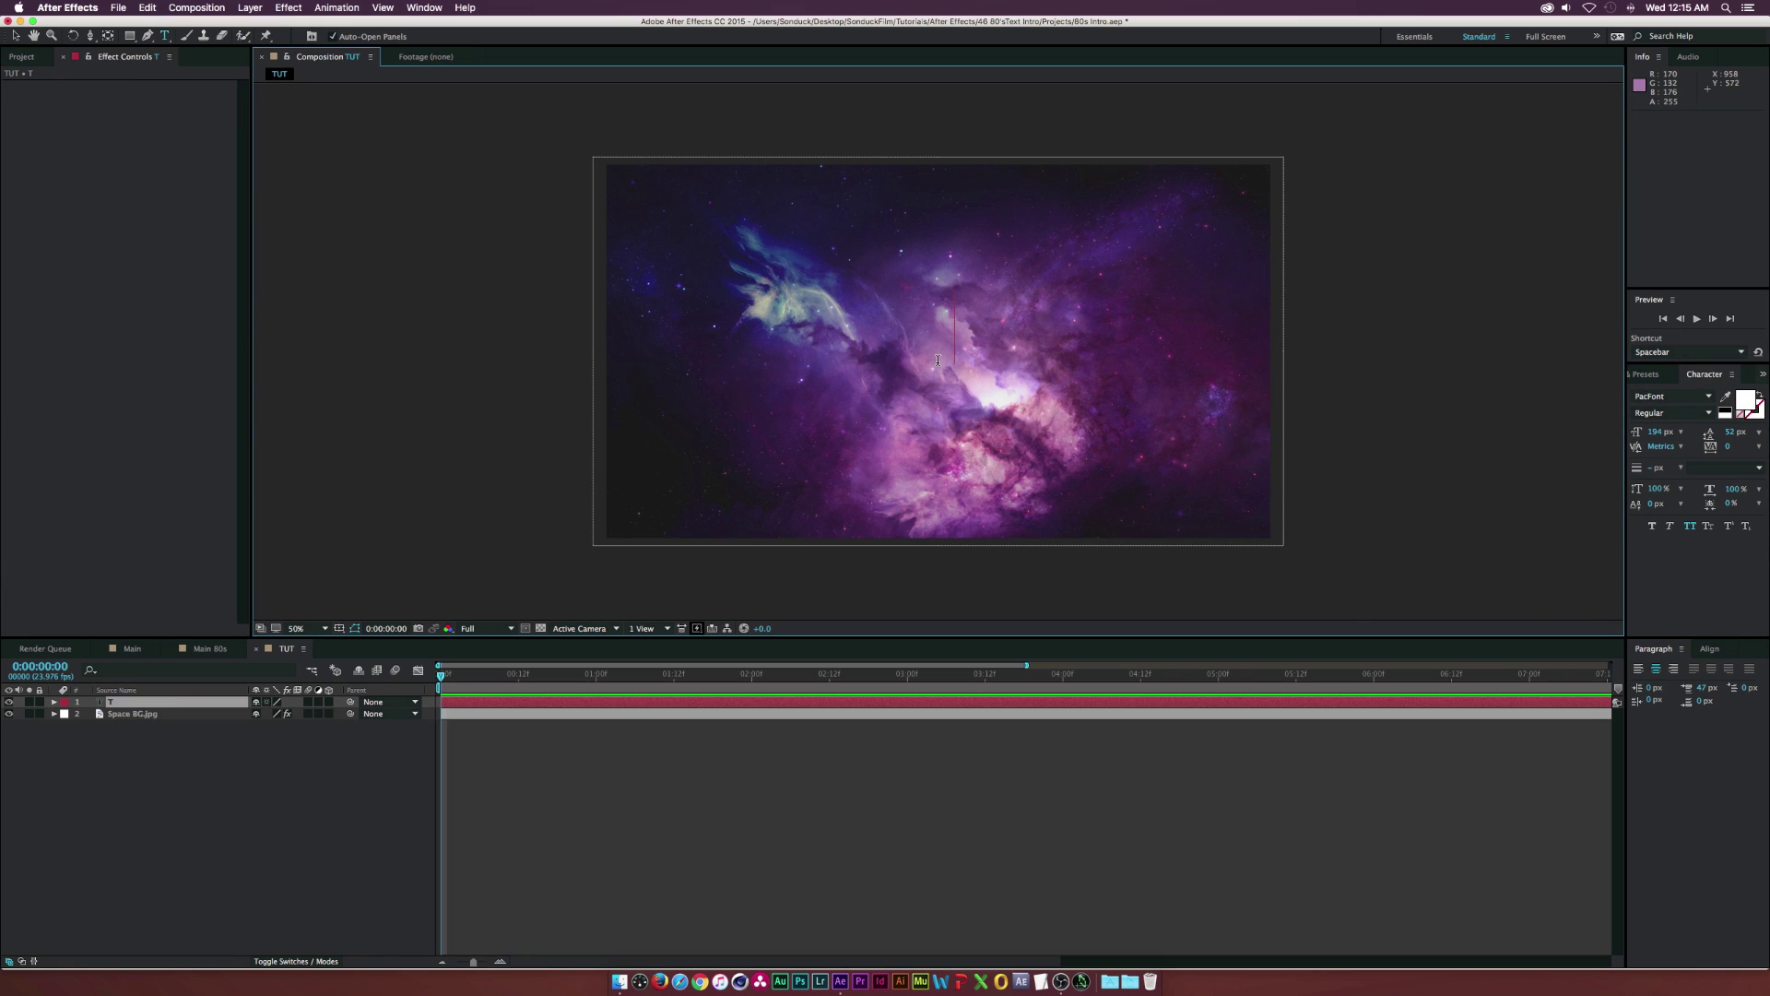
{"action": "type", "text": "hro"}
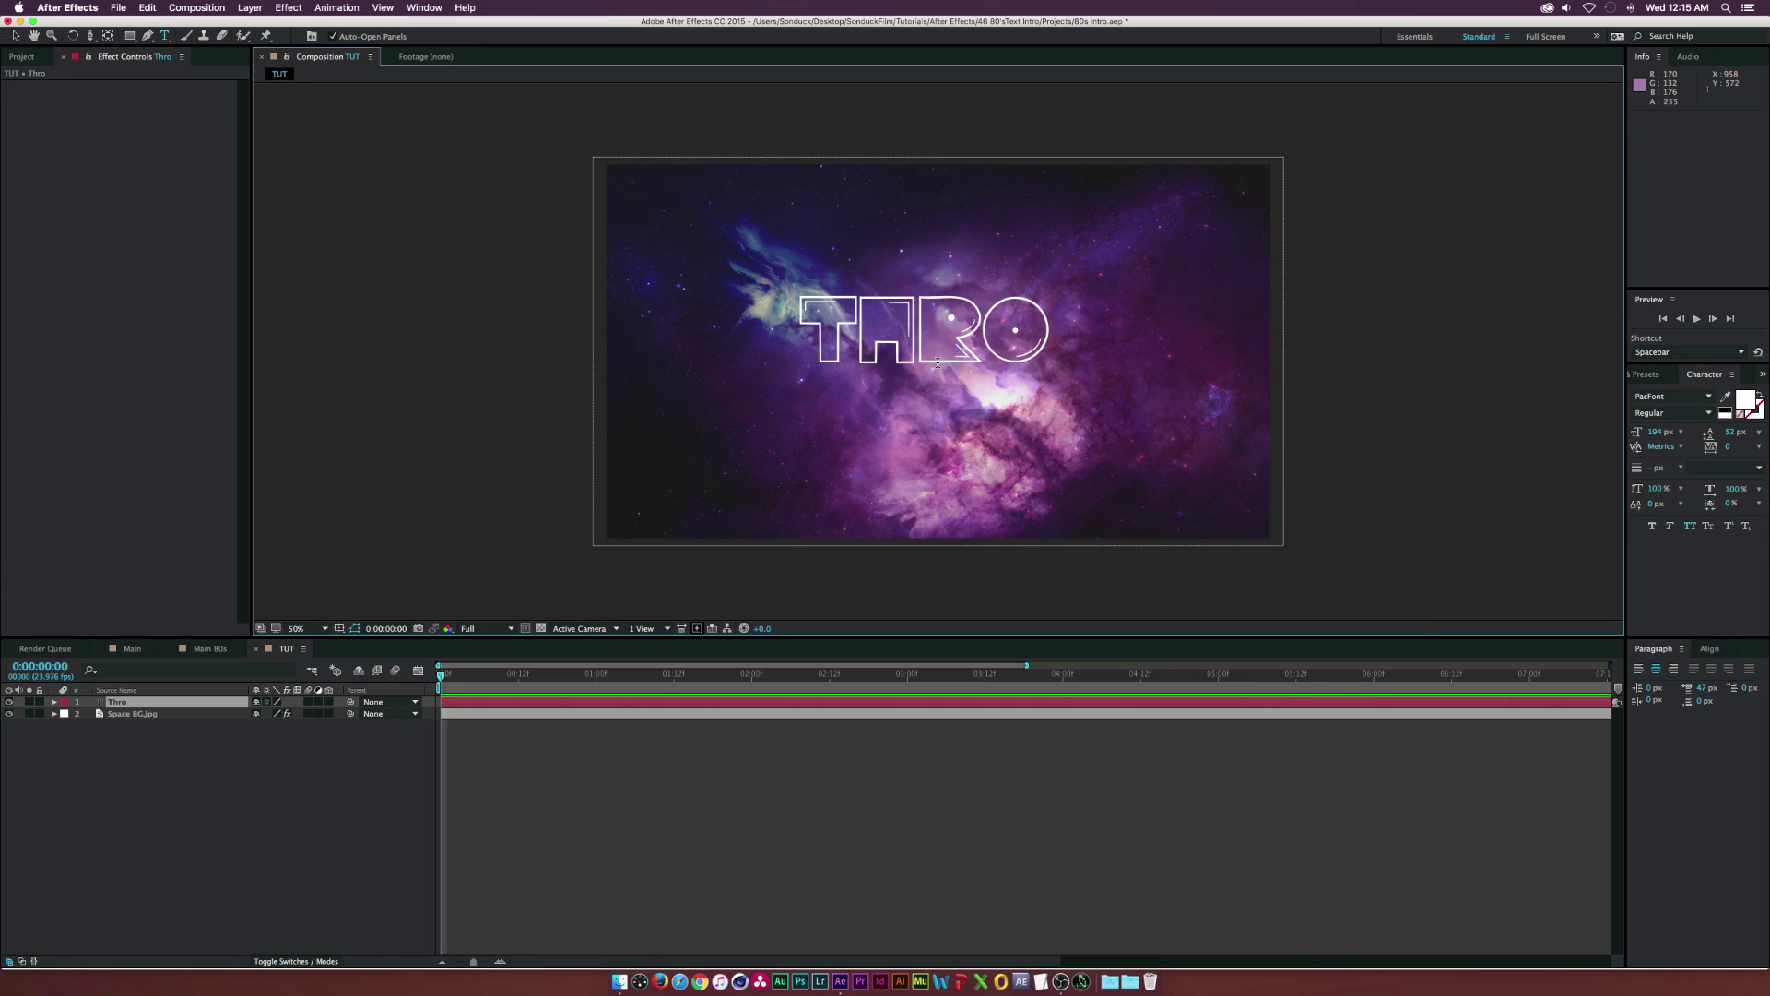
{"action": "type", "text": "wback"}
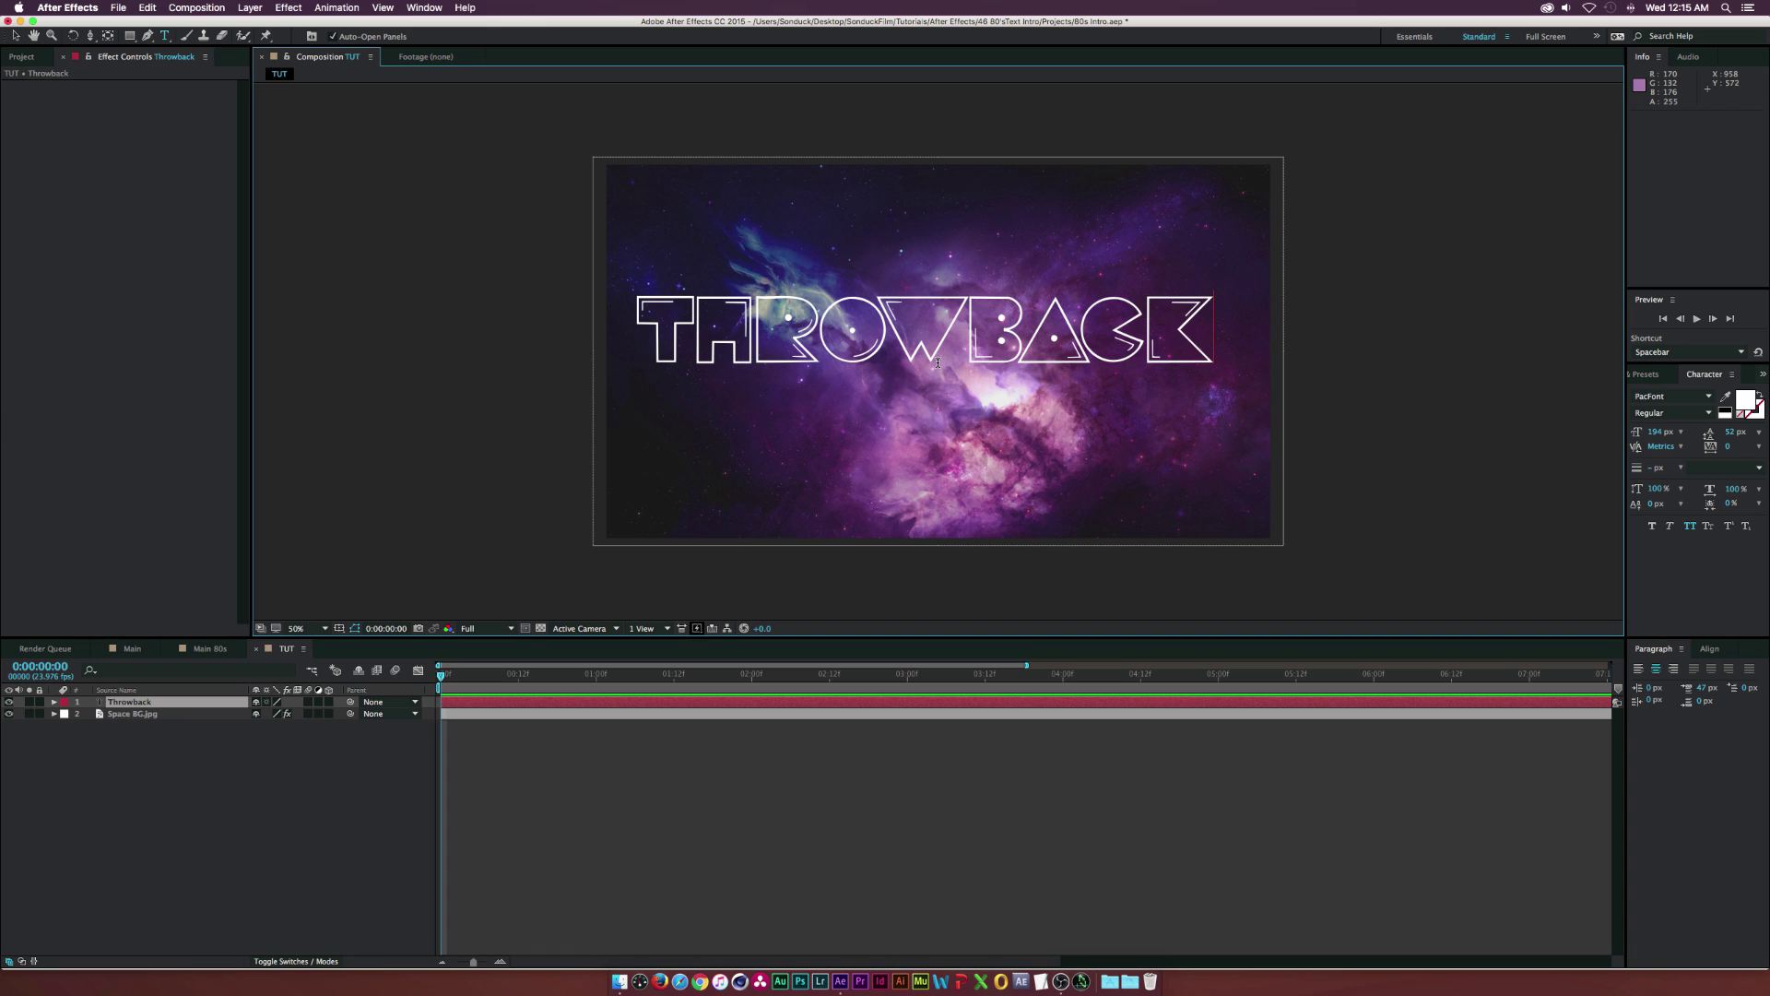
{"action": "left_click_drag", "start_coordinate": [648, 341], "coordinate": [1196, 344]}
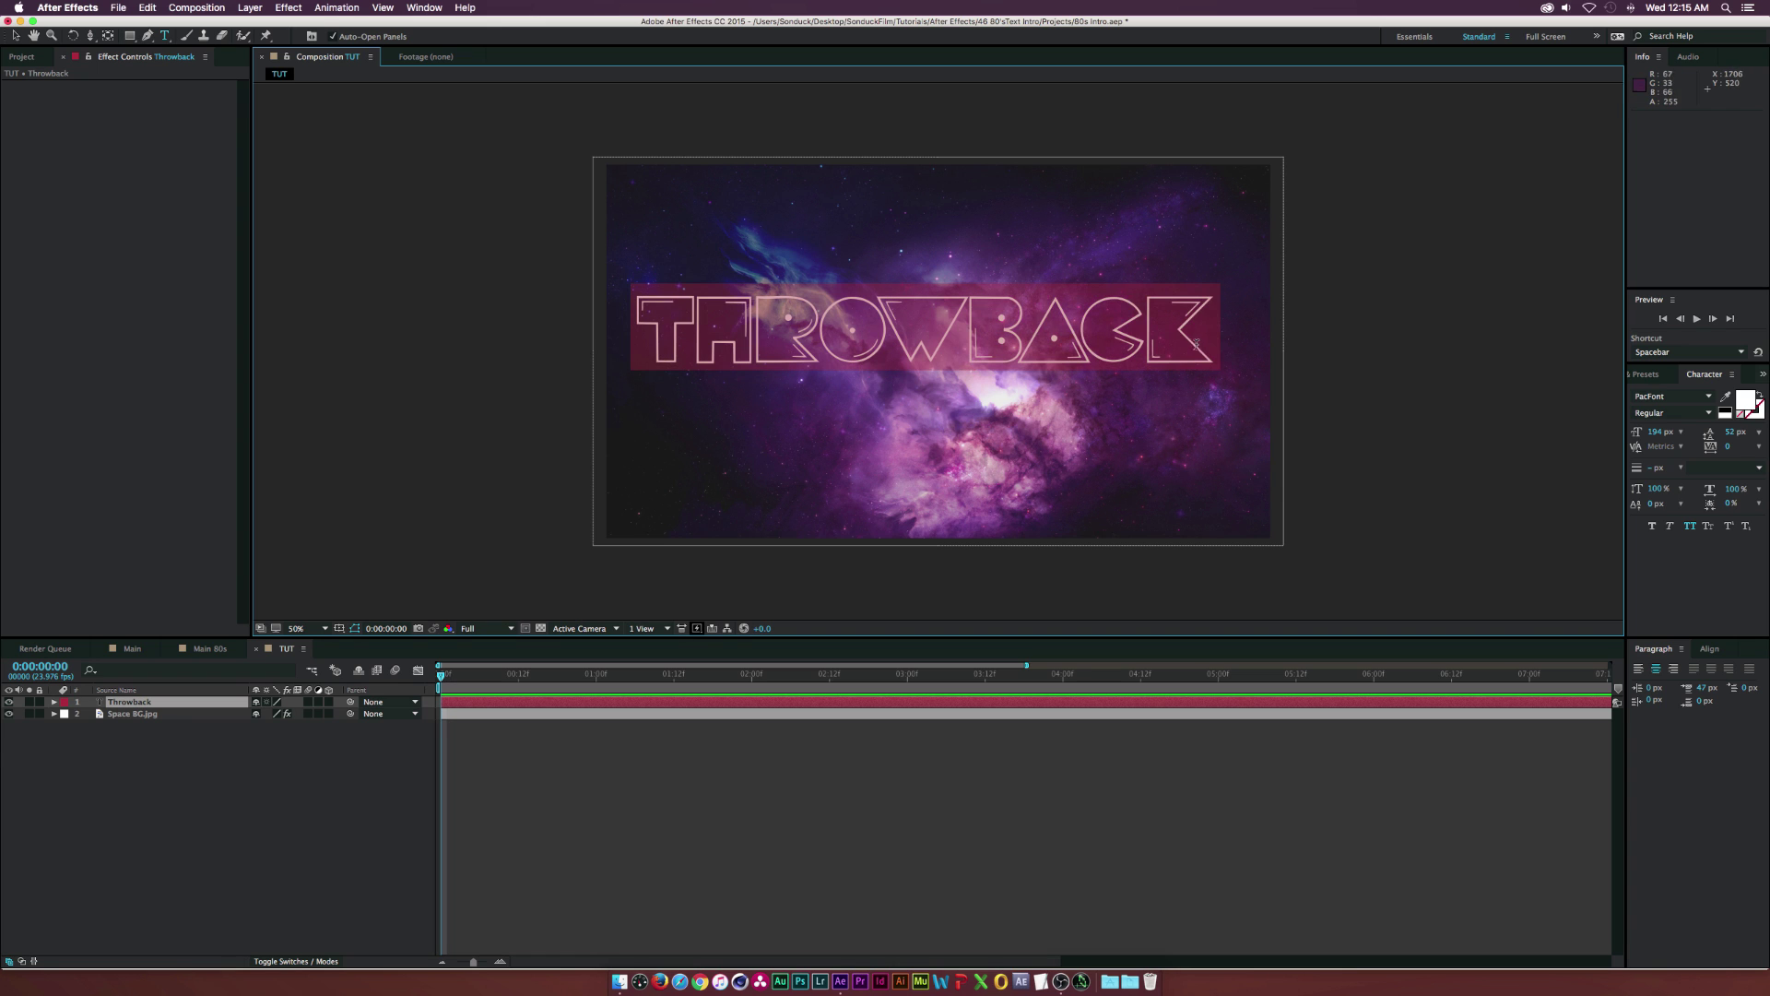
Centre the Throwback text horizontally and vertically in the composition and reduce its font size to 121 px.
{"action": "left_click", "coordinate": [17, 37]}
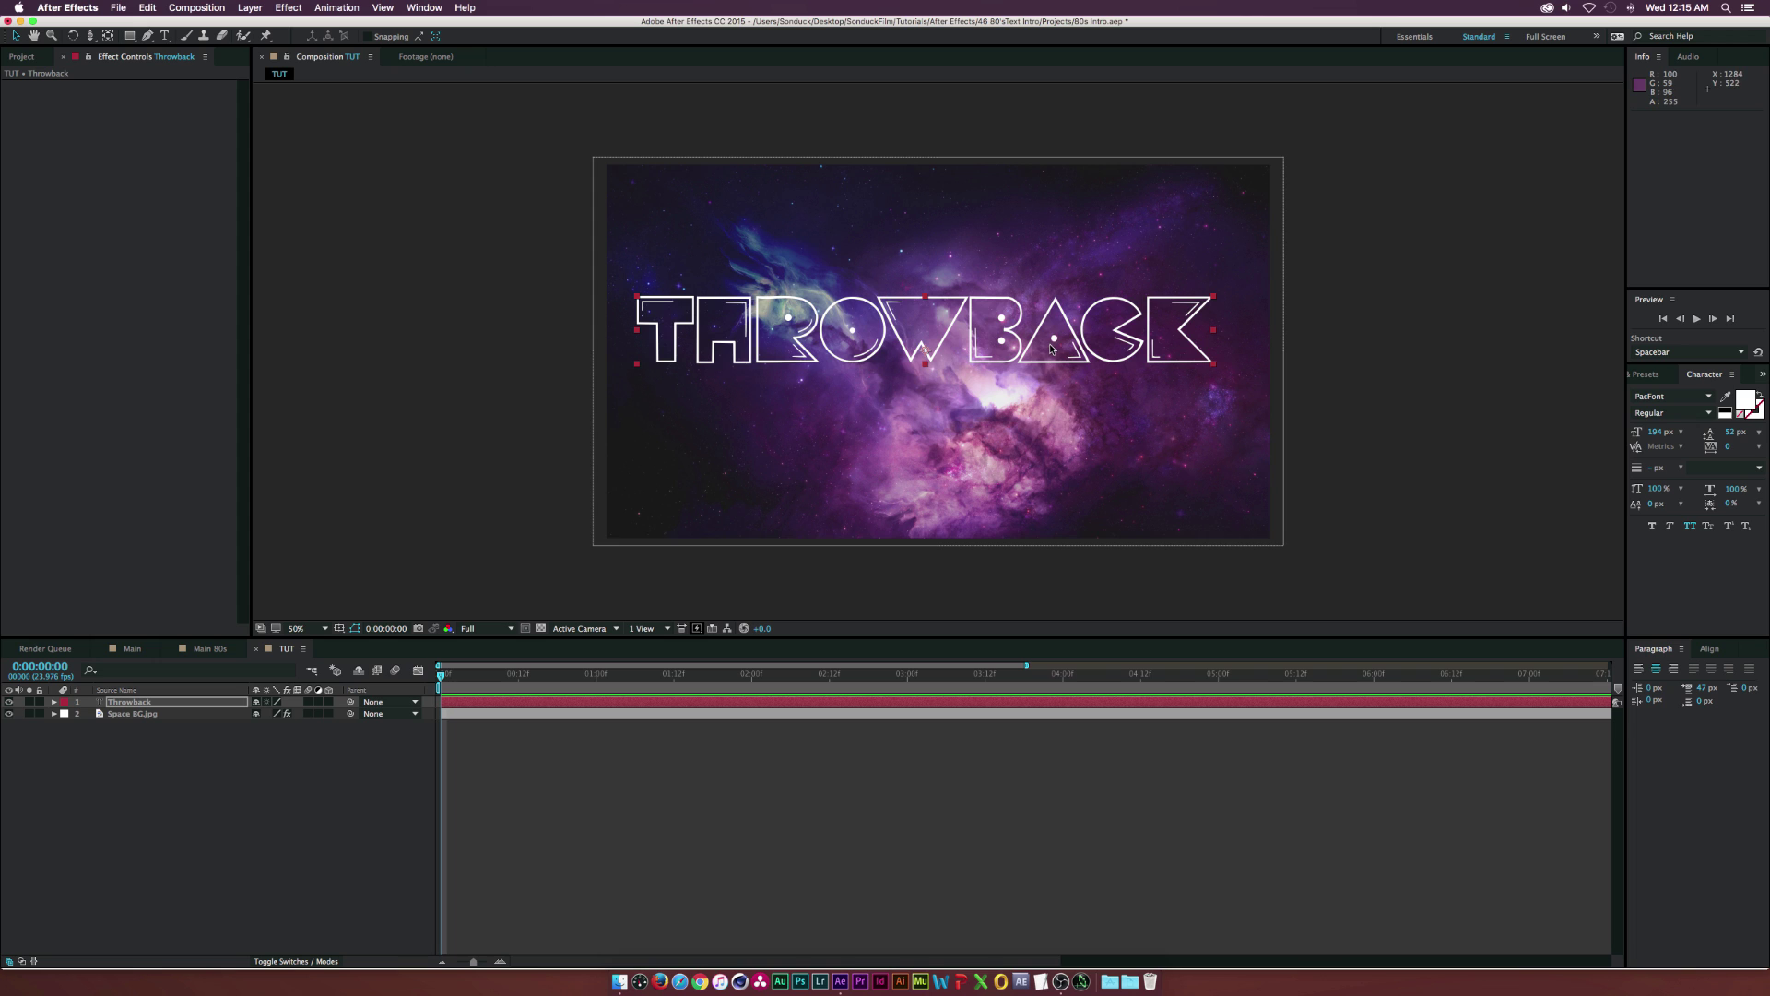
{"action": "left_click", "coordinate": [111, 37]}
{"action": "left_click", "coordinate": [1708, 648]}
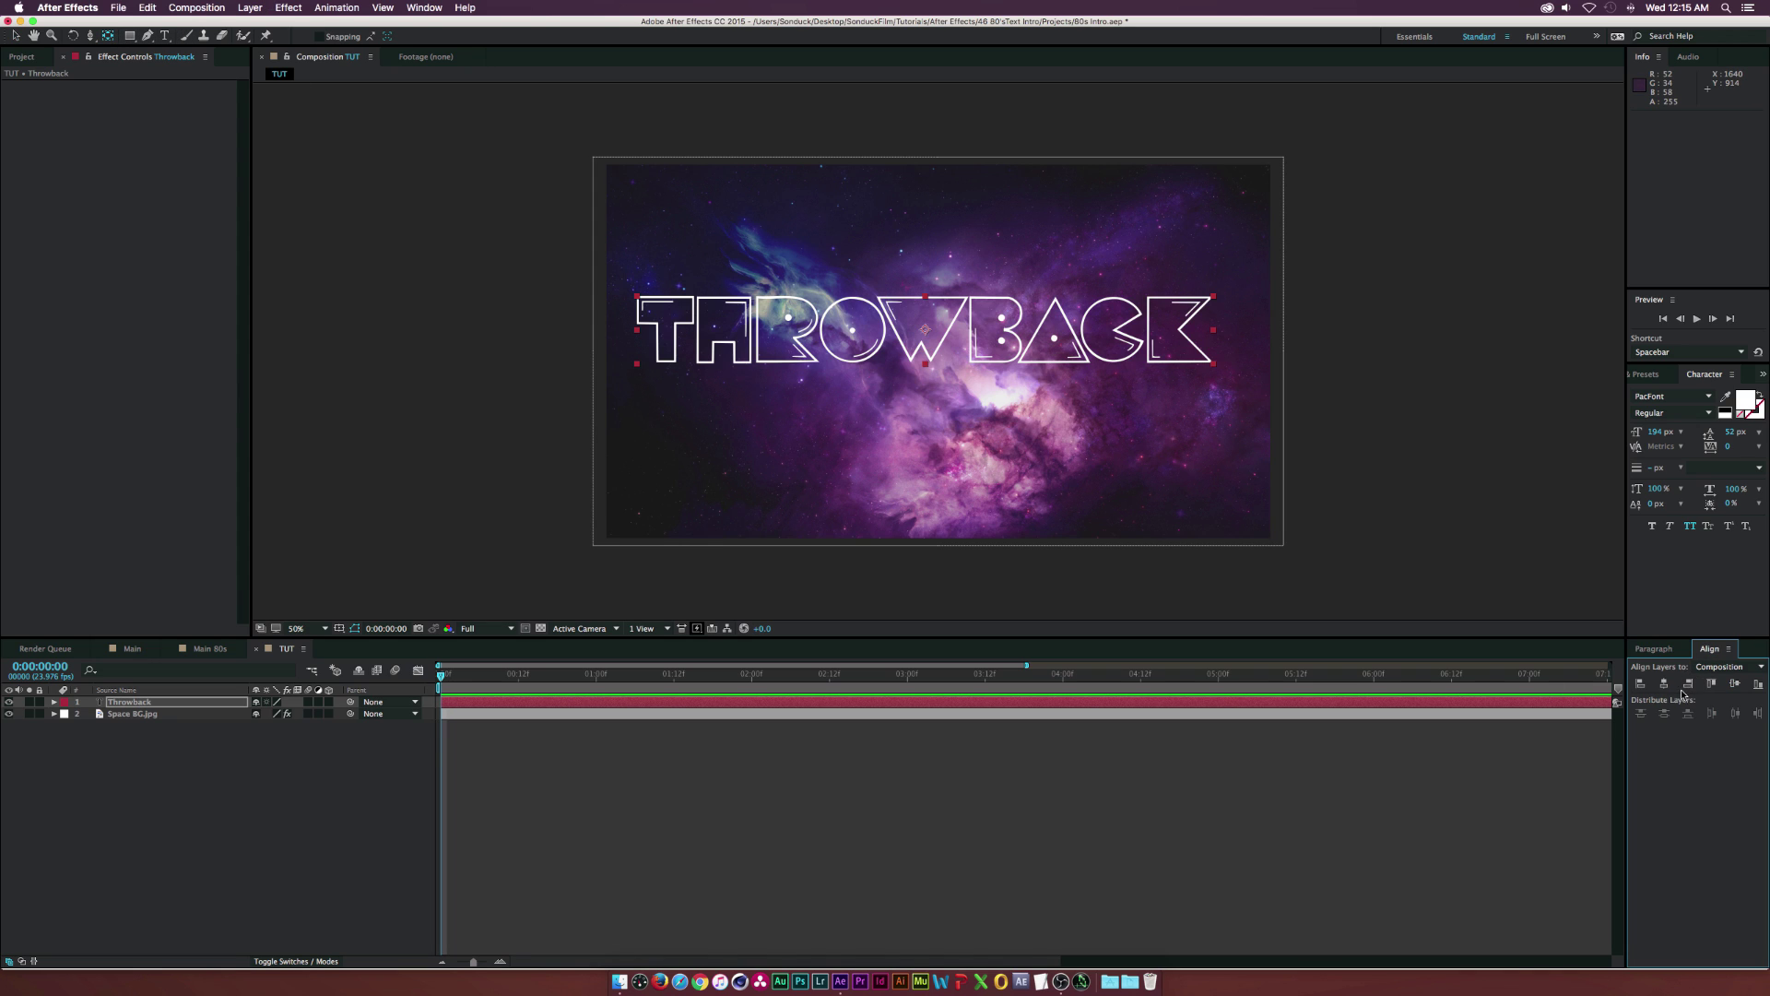
{"action": "left_click", "coordinate": [1664, 683]}
{"action": "left_click", "coordinate": [1734, 683]}
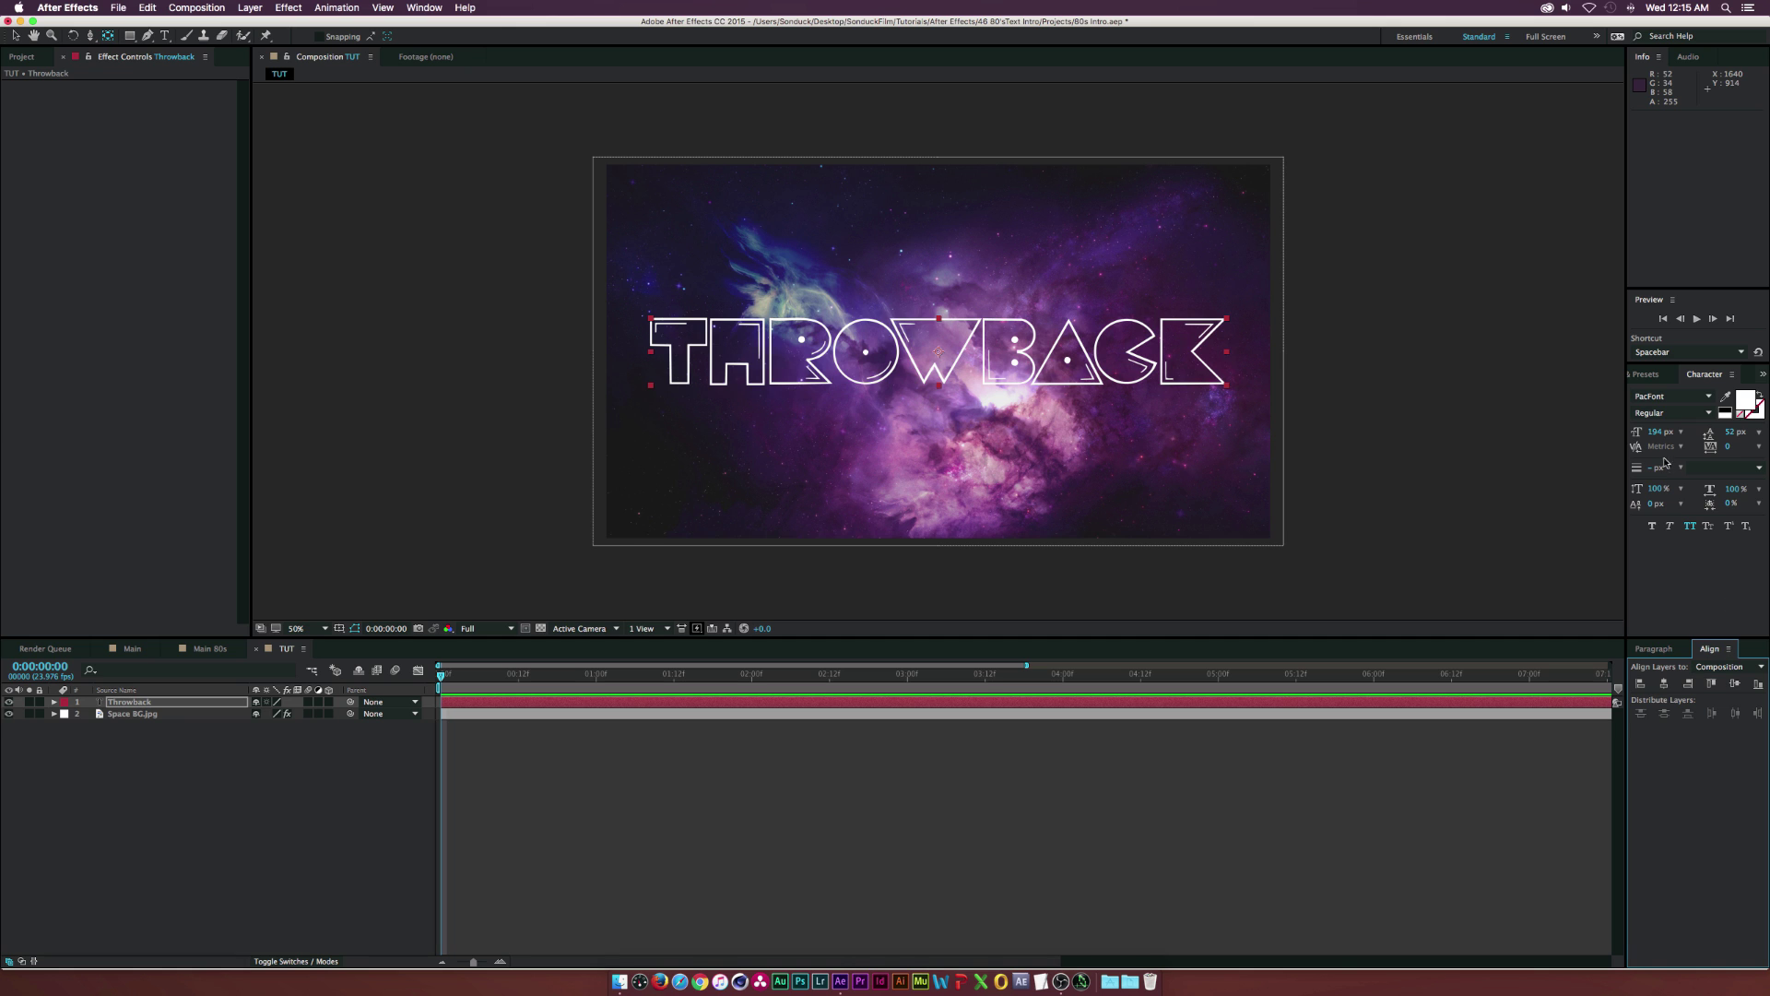
{"action": "left_click_drag", "start_coordinate": [1656, 429], "coordinate": [1603, 426]}
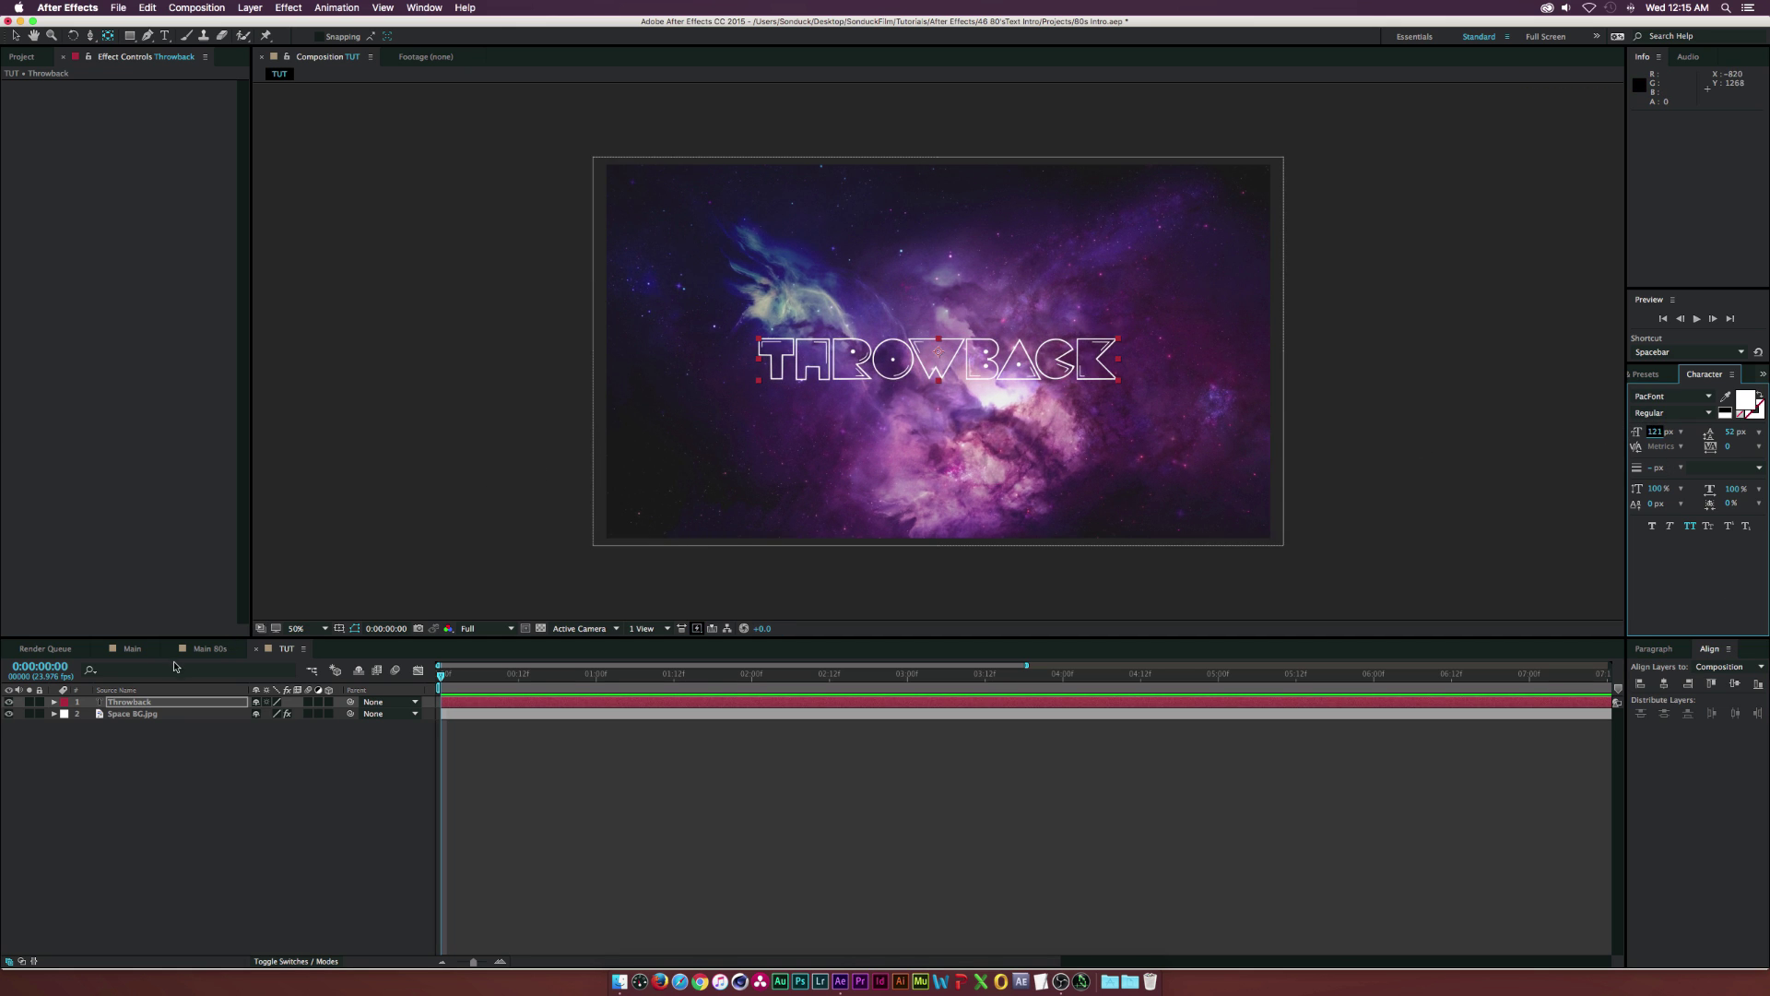
Apply the Drop Shadow effect to the Throwback text layer.
{"action": "left_click", "coordinate": [124, 706]}
{"action": "left_click", "coordinate": [289, 8]}
{"action": "left_click", "coordinate": [289, 8]}
{"action": "left_click", "coordinate": [288, 7]}
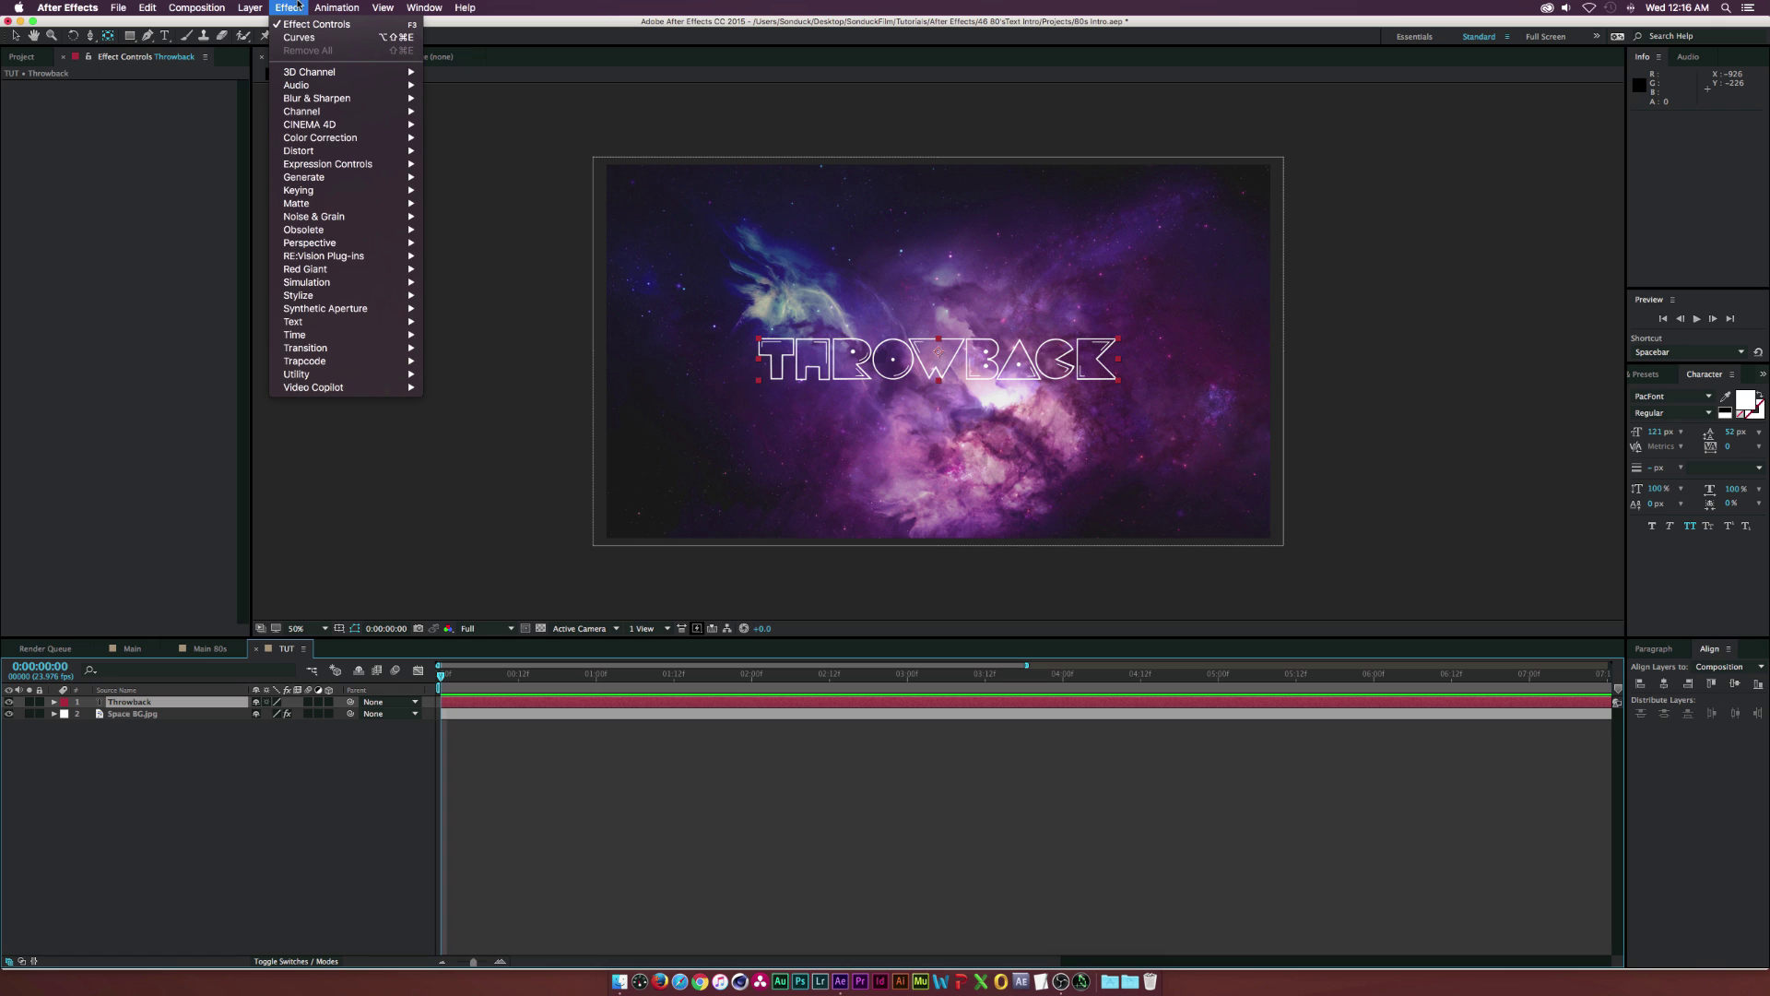
{"action": "mouse_move", "coordinate": [369, 242]}
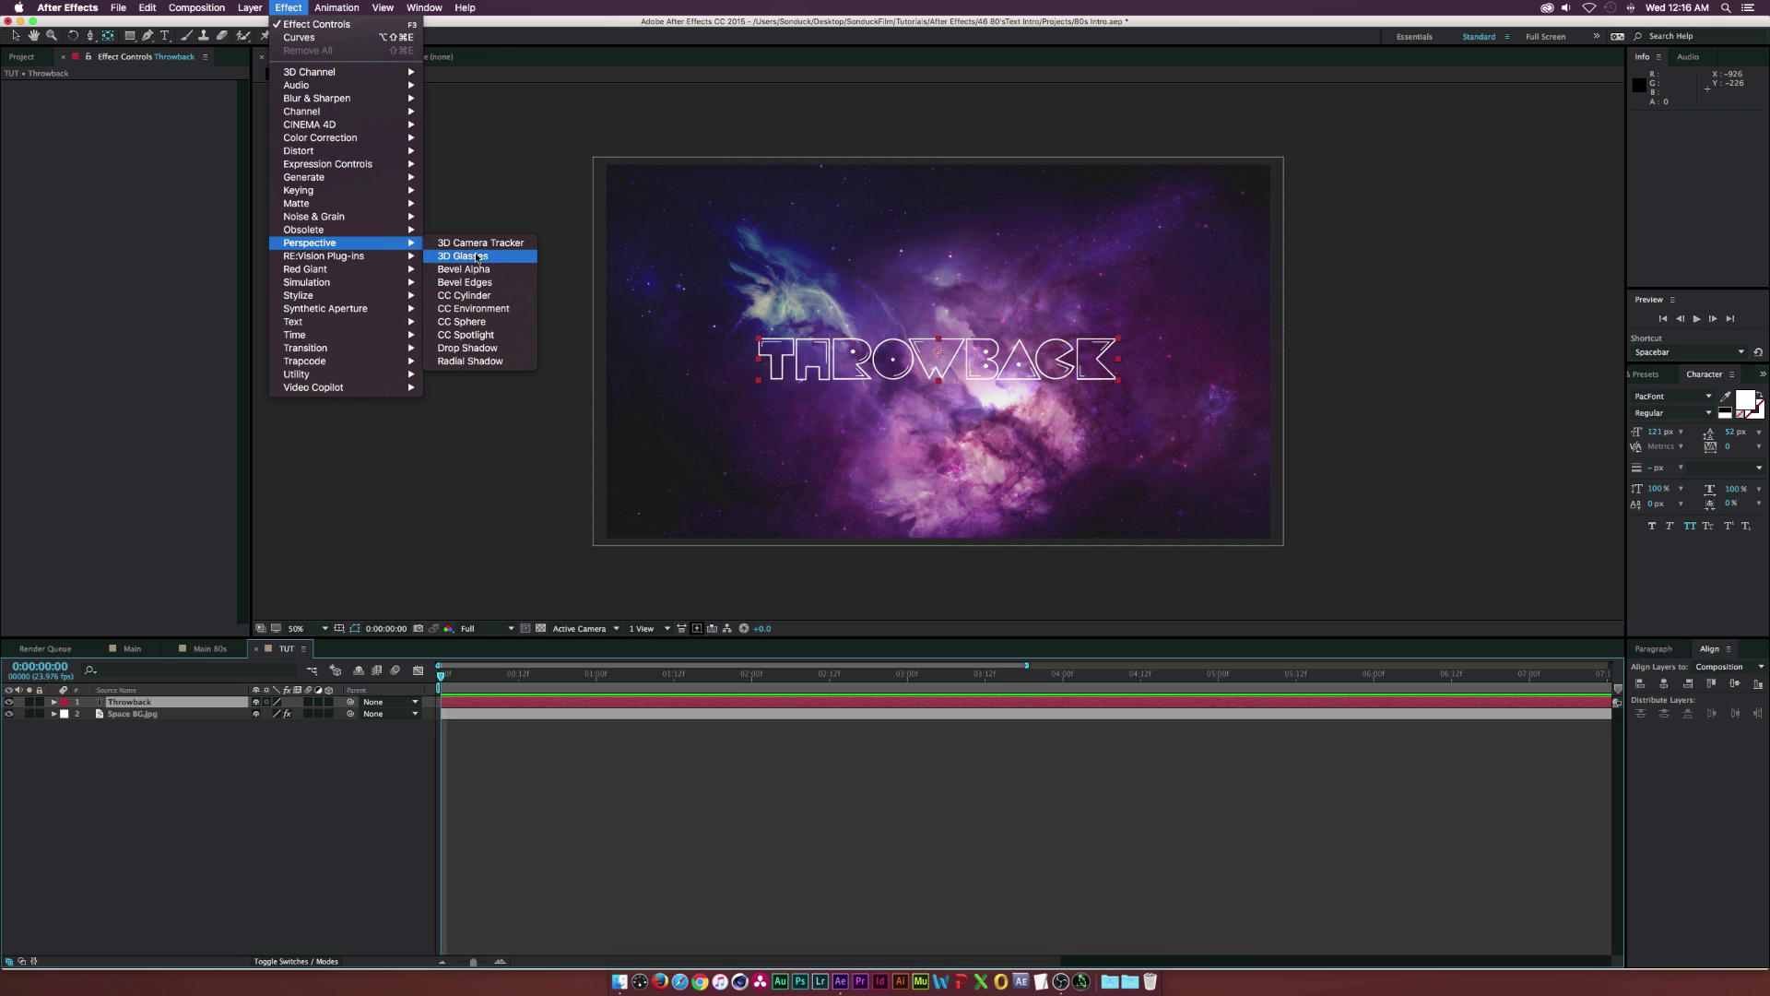
{"action": "left_click", "coordinate": [465, 349]}
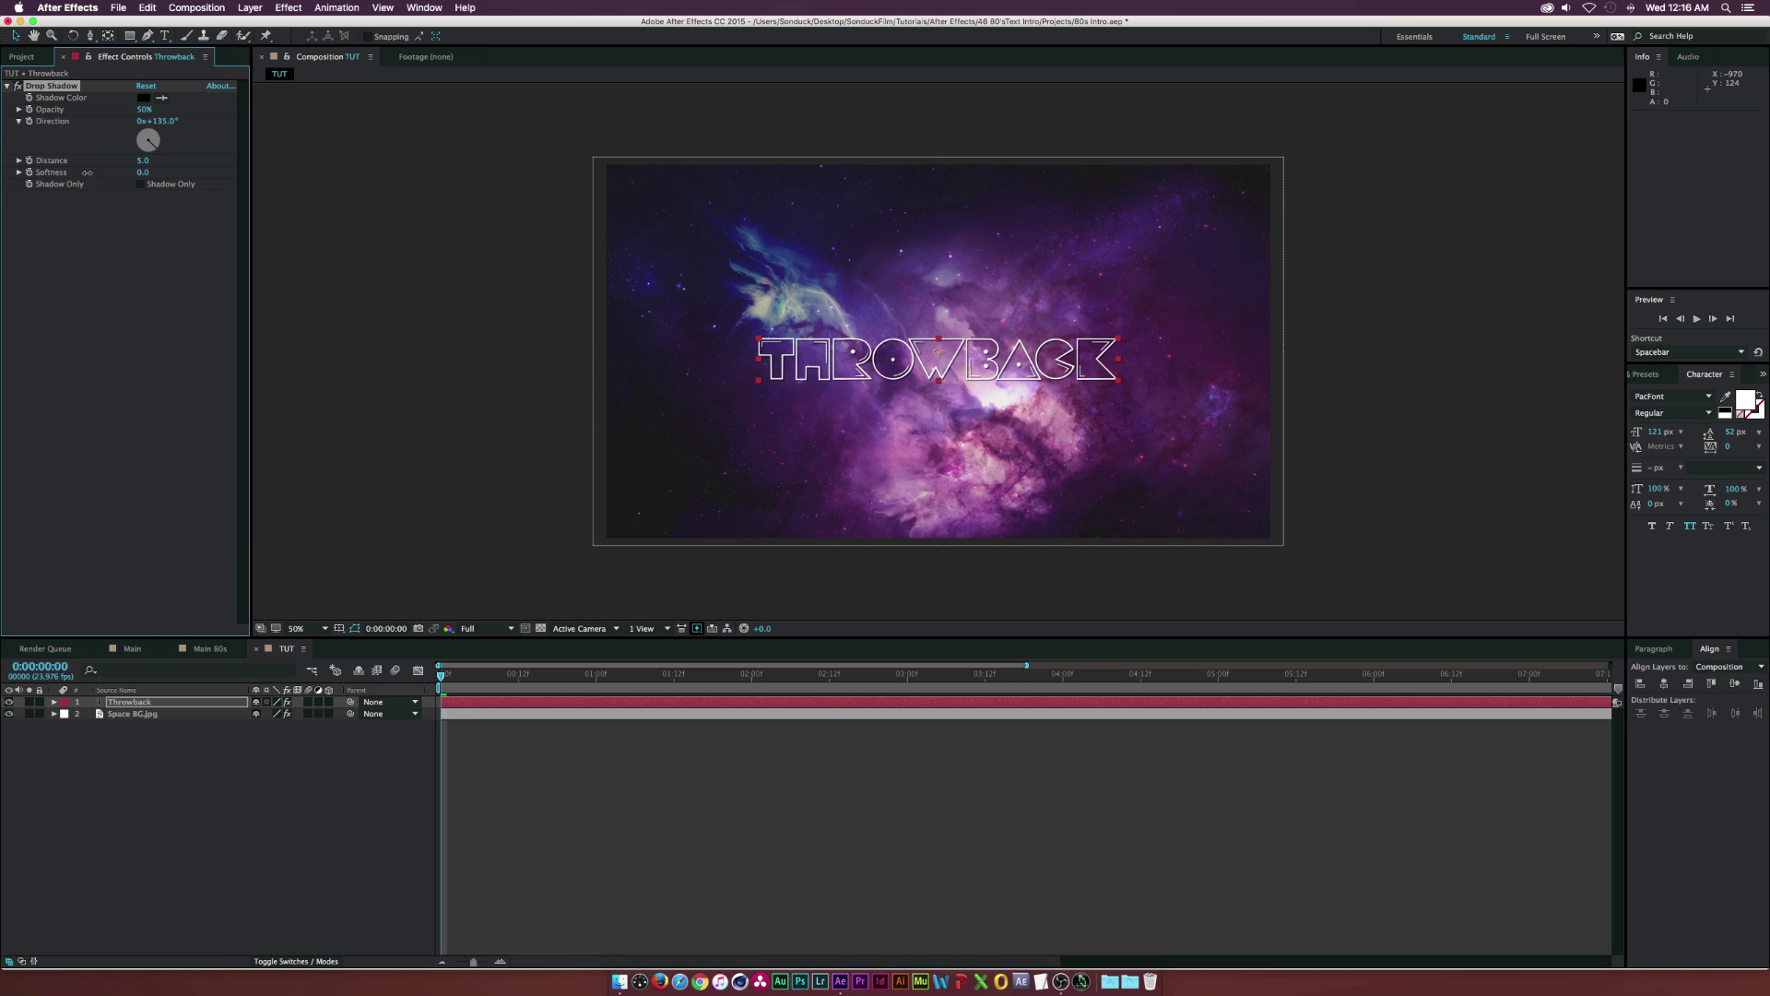
Set the drop shadow's distance to 21 and its colour to a bright purple with hue 286°.
{"action": "left_click_drag", "start_coordinate": [138, 160], "coordinate": [153, 160]}
{"action": "left_click", "coordinate": [143, 97]}
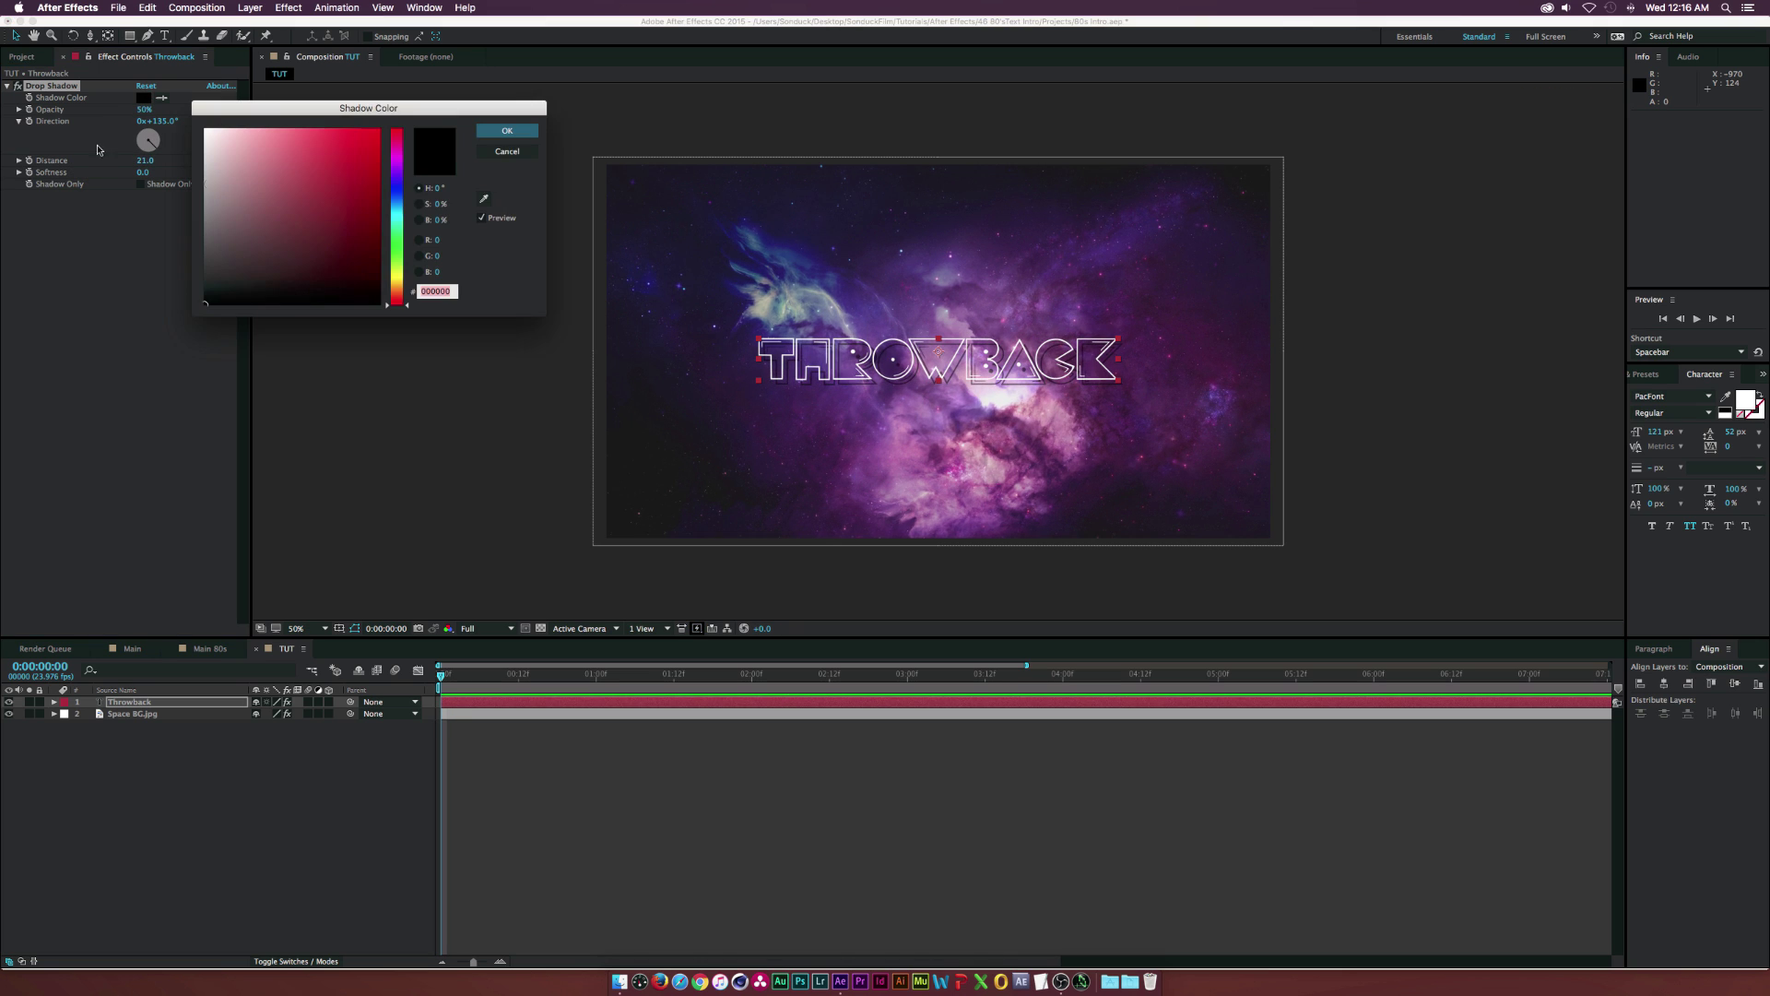
{"action": "left_click", "coordinate": [395, 164]}
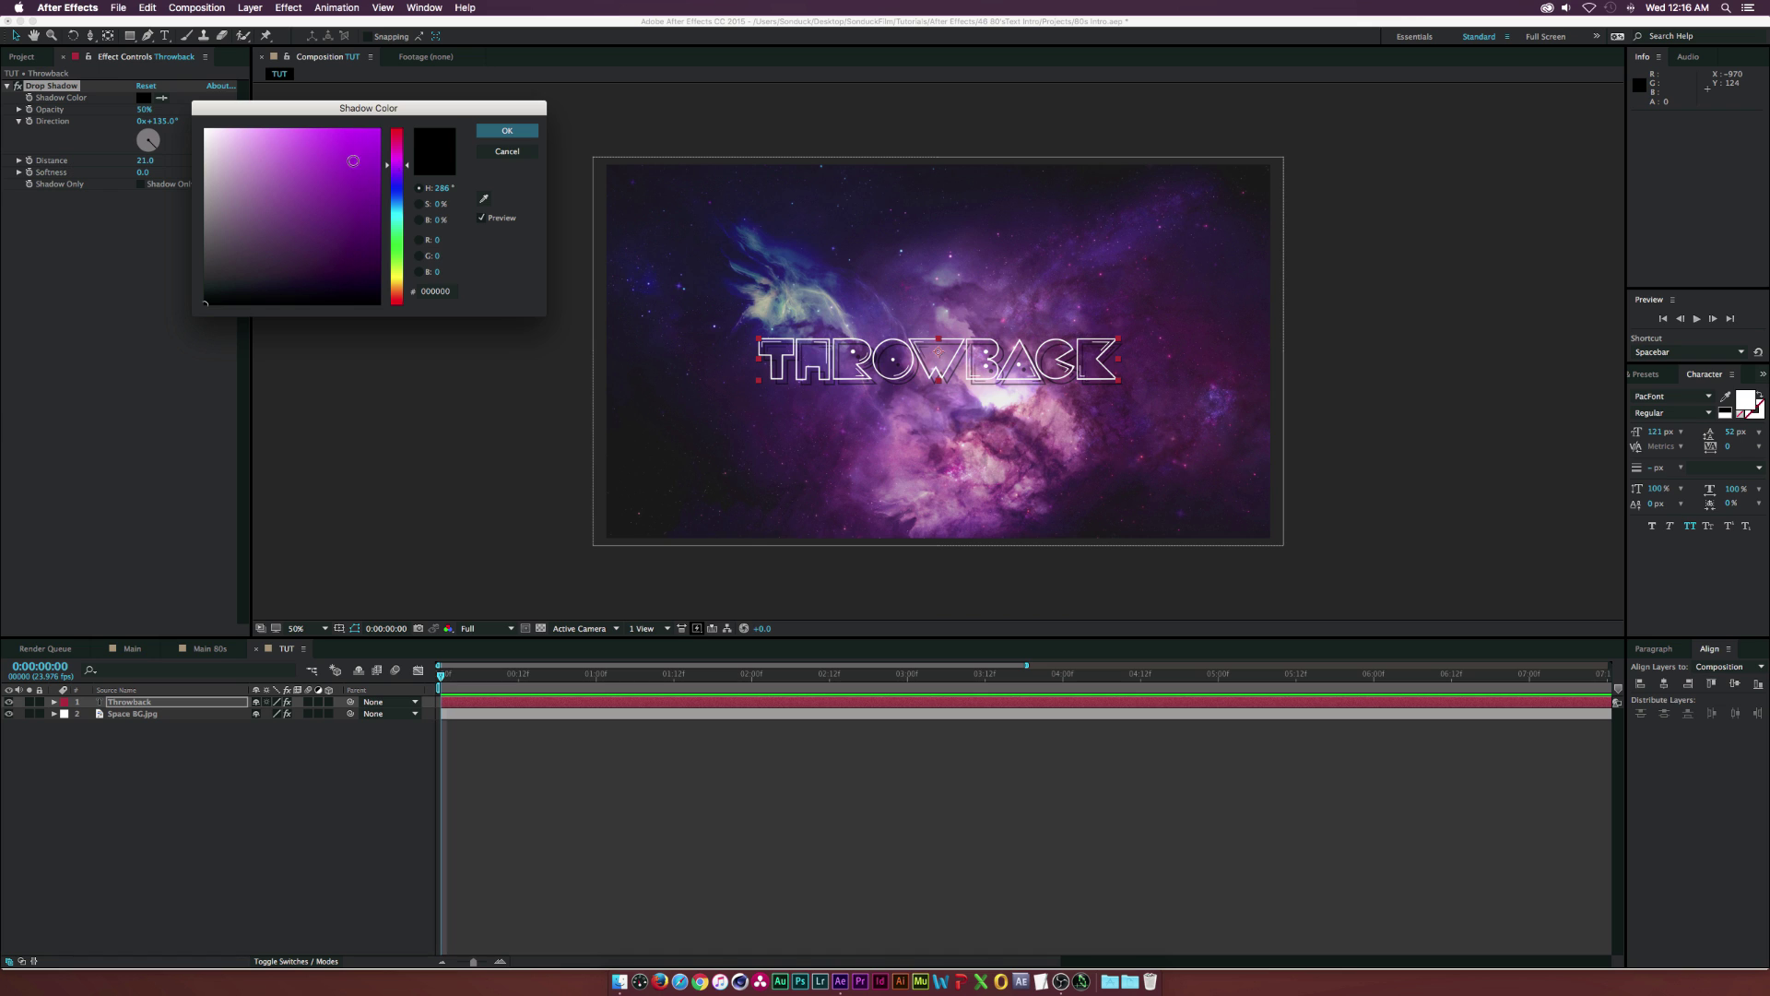
{"action": "left_click", "coordinate": [340, 157]}
{"action": "left_click", "coordinate": [506, 131]}
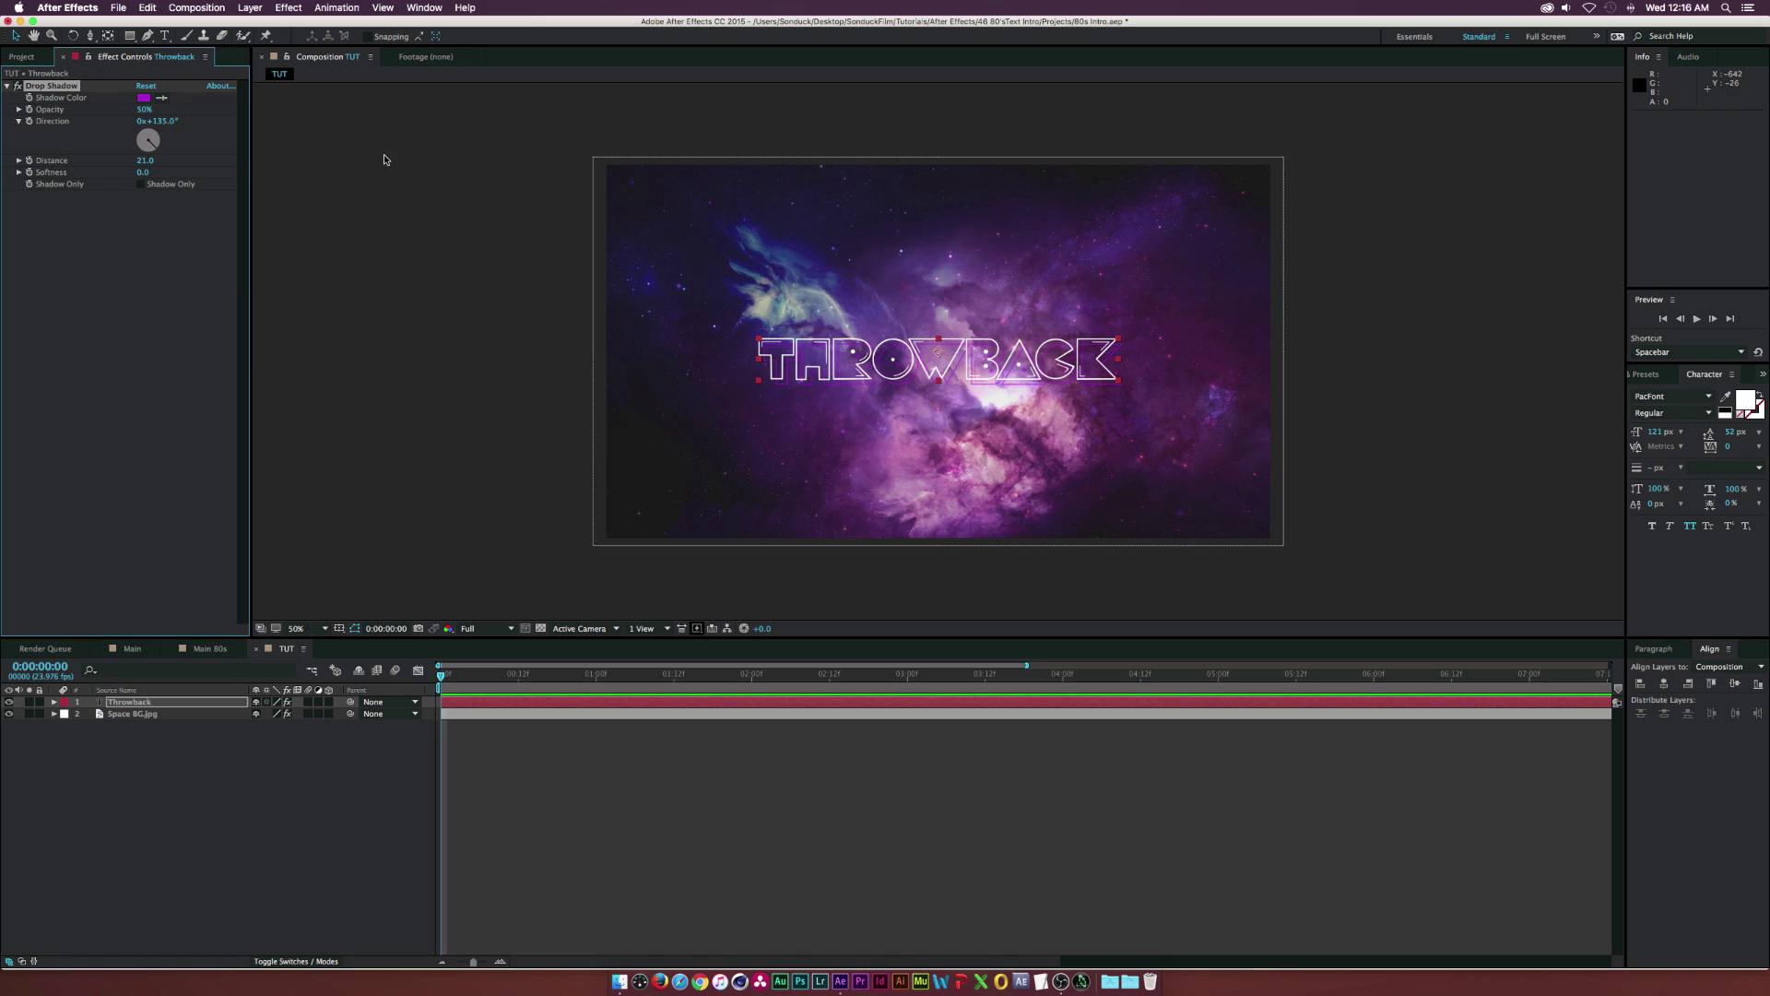
Set the drop shadow's opacity to 100%, its direction to 149° and its distance to 9.
{"action": "left_click_drag", "start_coordinate": [193, 109], "coordinate": [217, 110]}
{"action": "mouse_move", "coordinate": [145, 160]}
{"action": "left_mouse_down"}
{"action": "mouse_move", "coordinate": [172, 121]}
{"action": "mouse_move", "coordinate": [138, 162]}
{"action": "left_mouse_up"}
{"action": "key", "text": "super+z"}
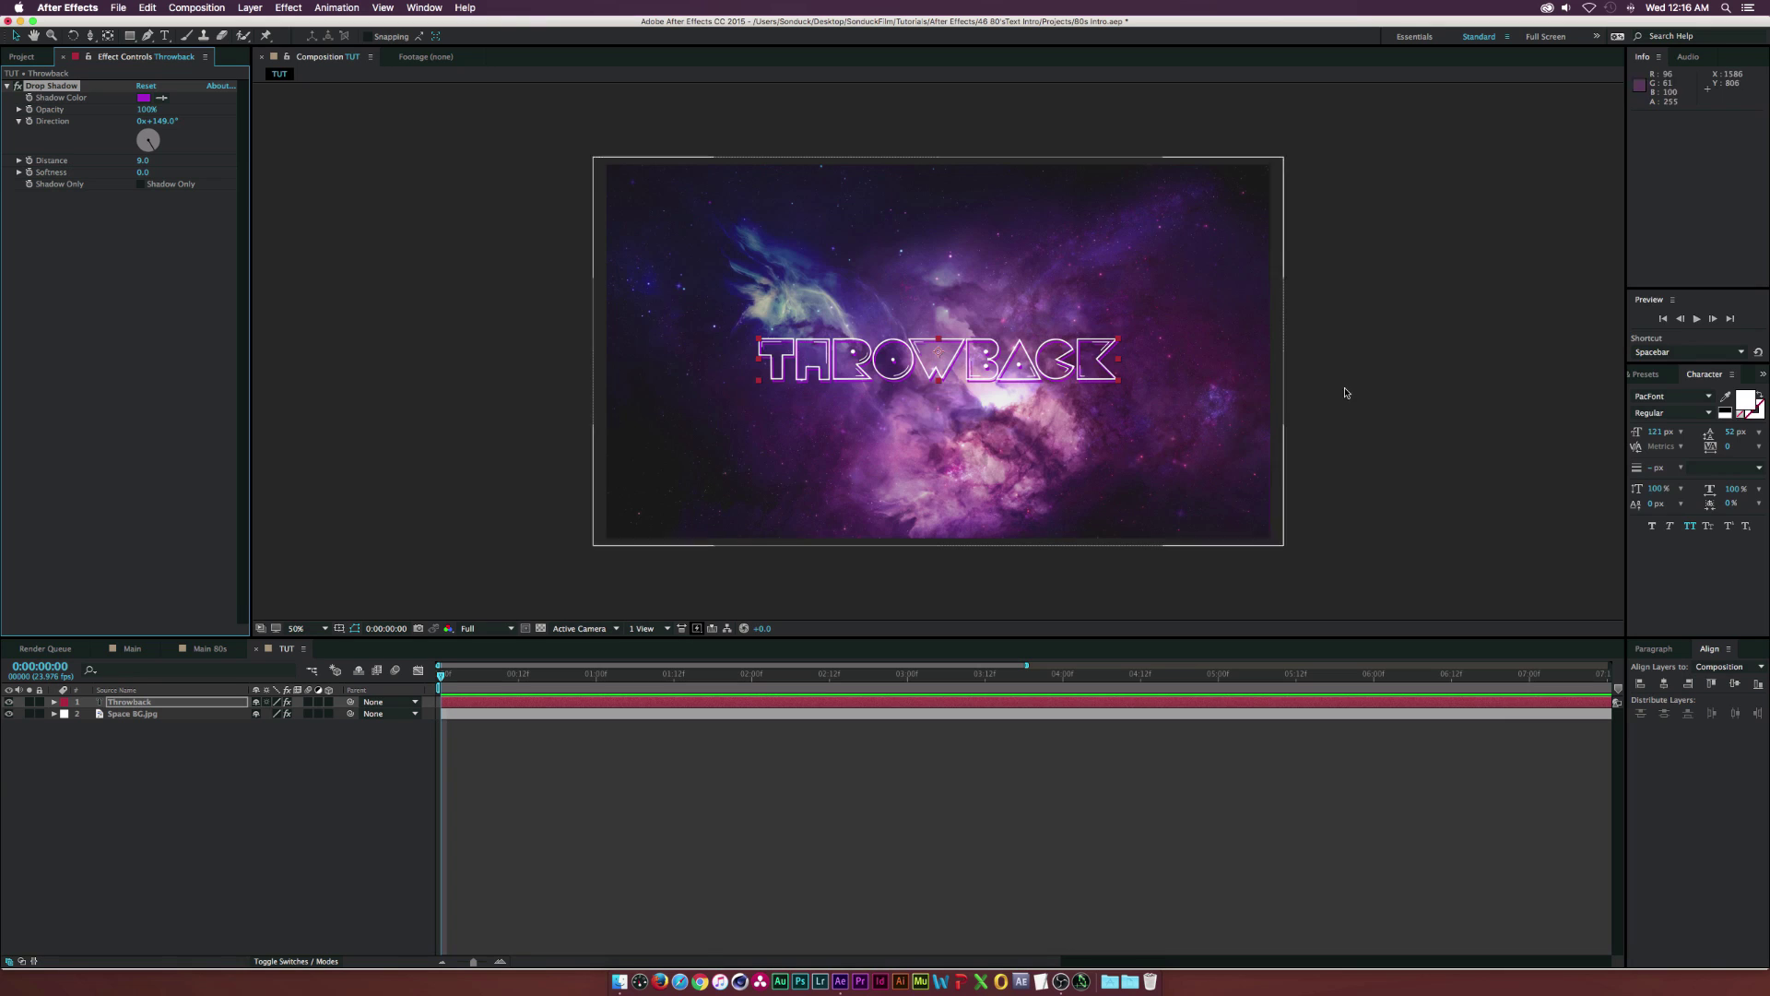
Enlarge the Throwback text to 150 px and apply the Glow effect to it.
{"action": "left_click_drag", "start_coordinate": [1650, 435], "coordinate": [1667, 430]}
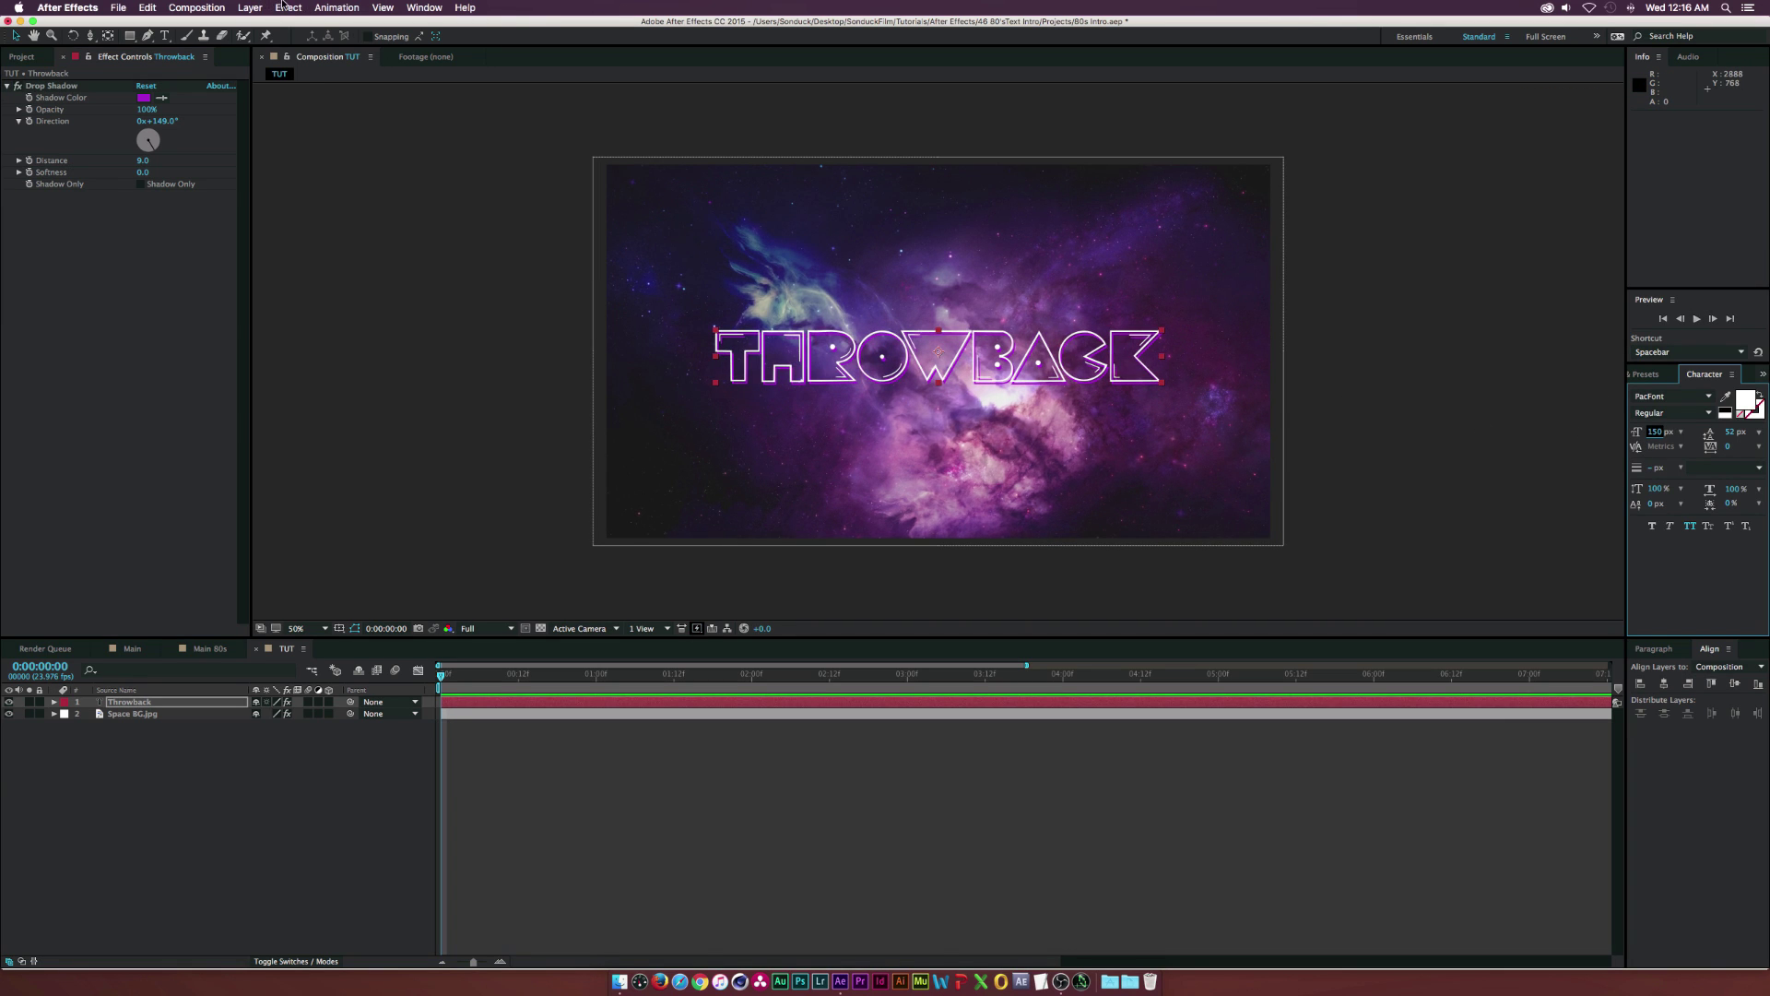
{"action": "left_click", "coordinate": [289, 7]}
{"action": "mouse_move", "coordinate": [327, 296]}
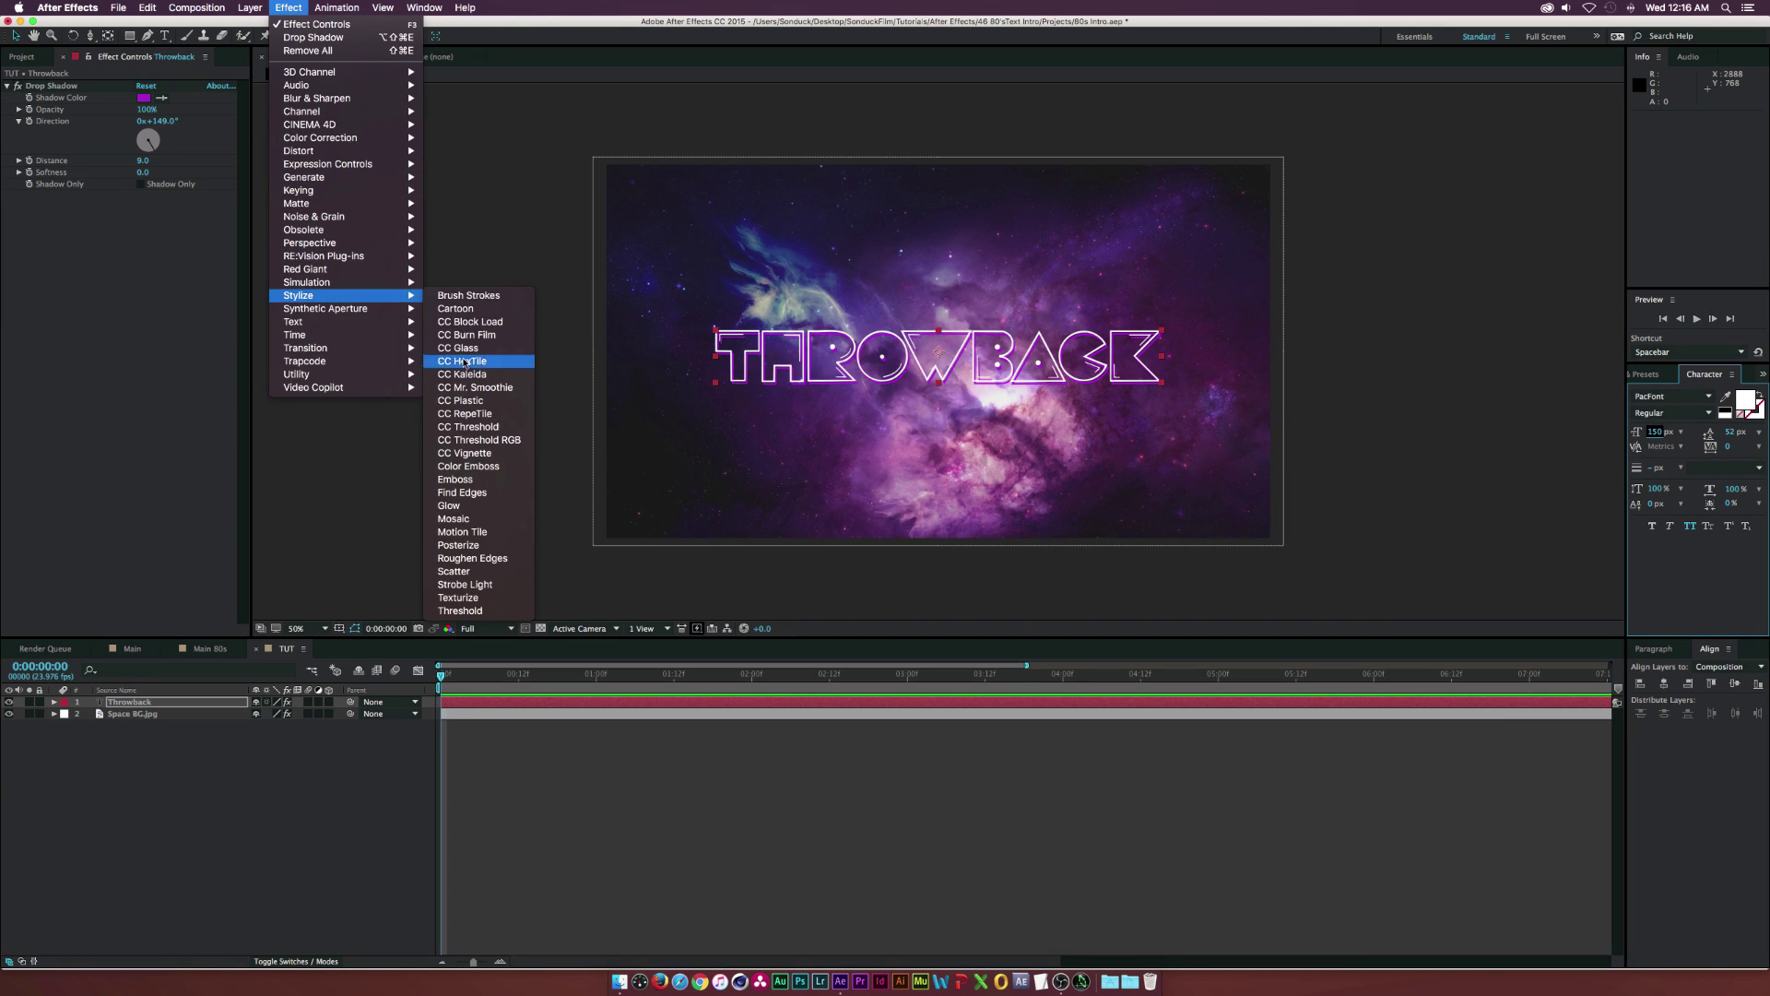
{"action": "left_click", "coordinate": [465, 509]}
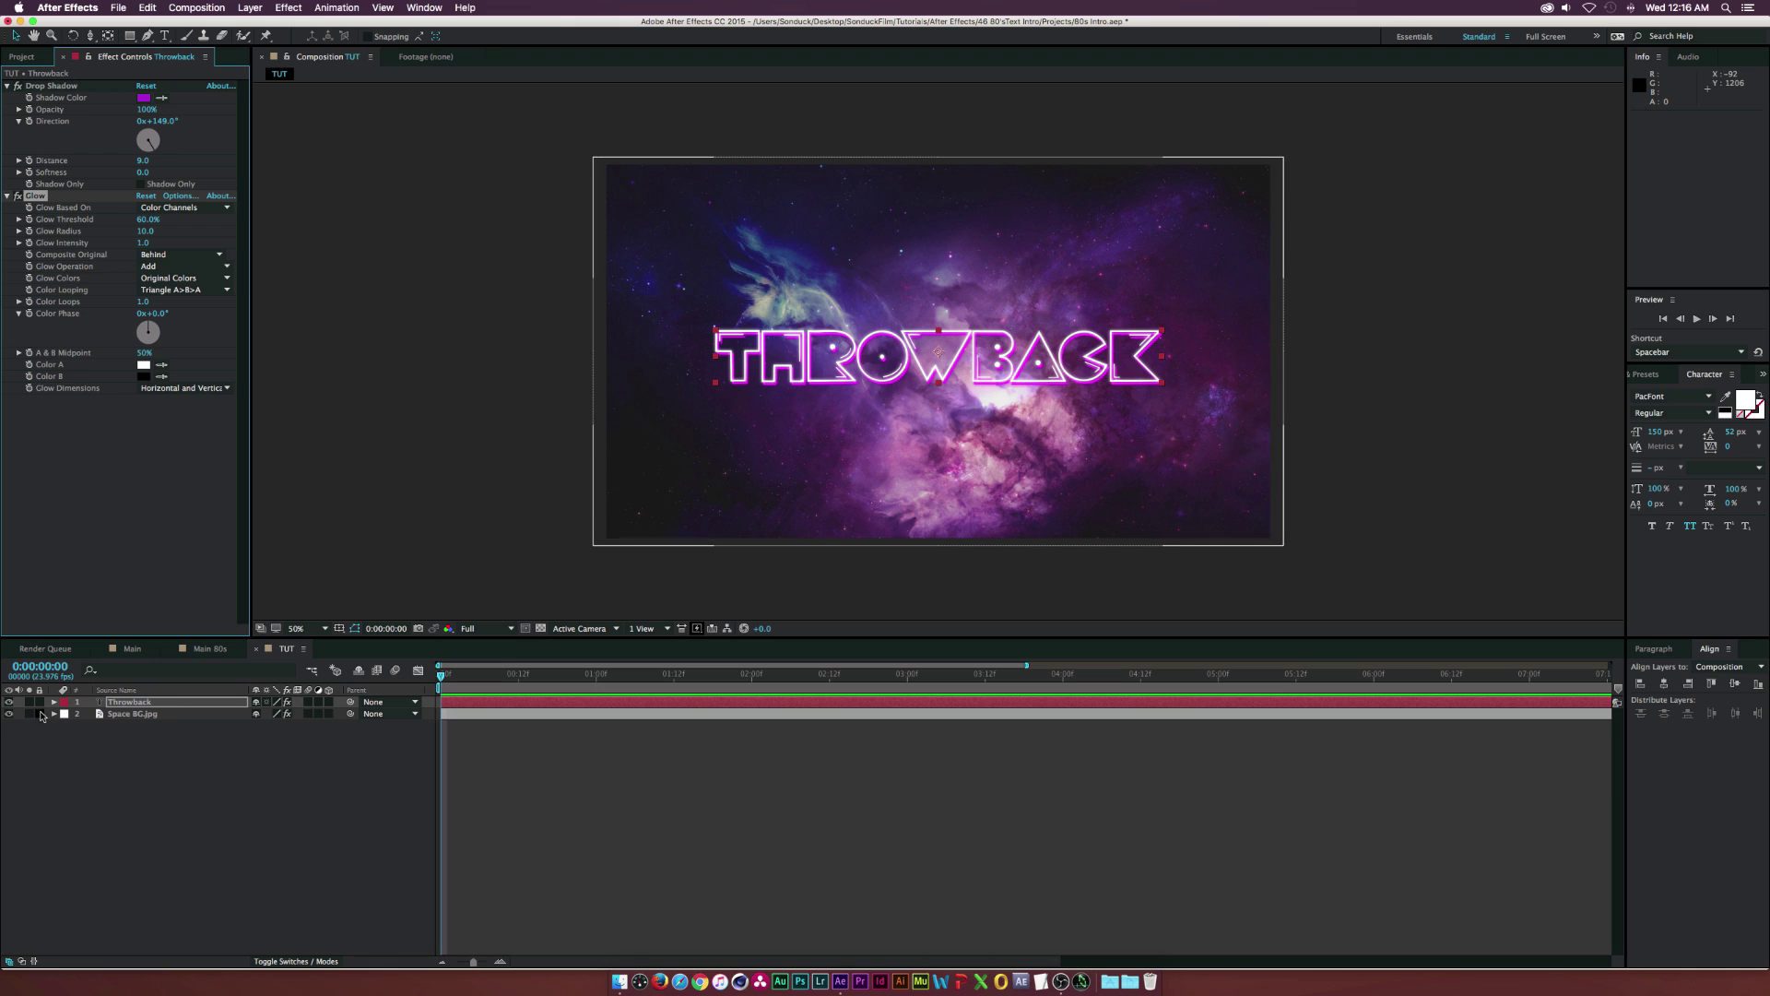
Lock the Space BG.jpg layer and, with the safe-area guides shown, draw a teal 20 px outlined hexagon from the frame's centre, about half the frame's height.
{"action": "left_click", "coordinate": [664, 830]}
{"action": "left_click_drag", "start_coordinate": [130, 35], "coordinate": [175, 82]}
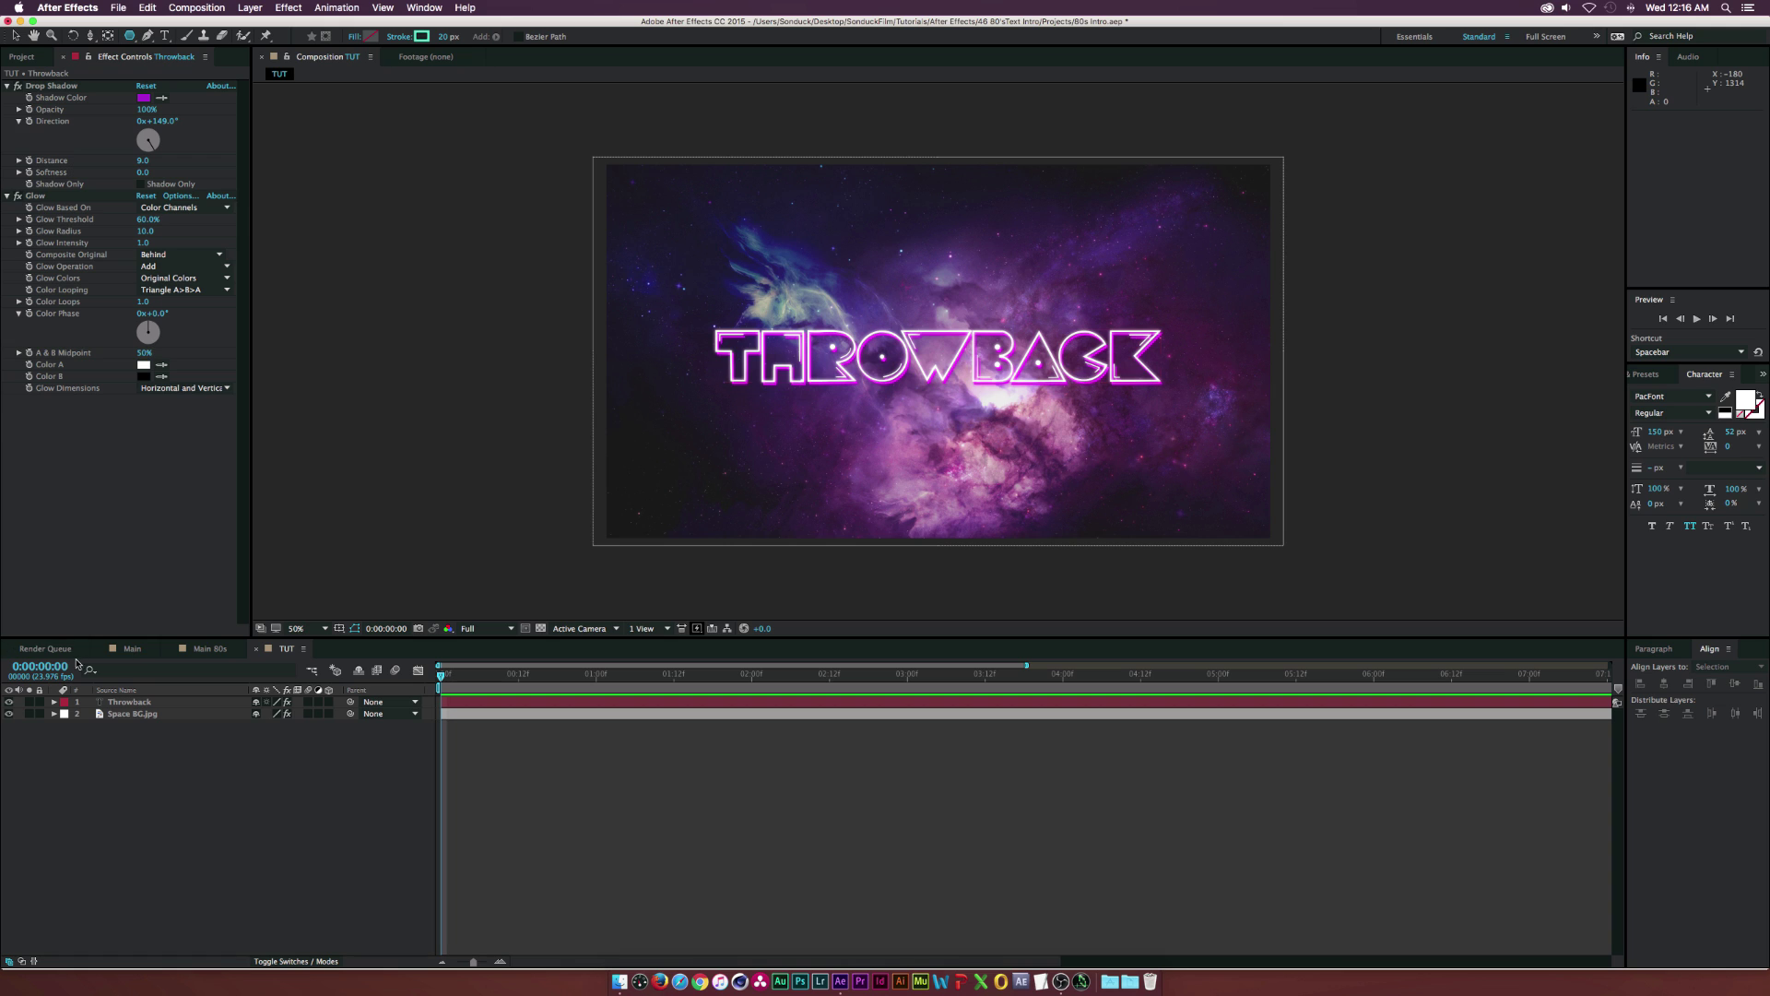
{"action": "left_click", "coordinate": [39, 714]}
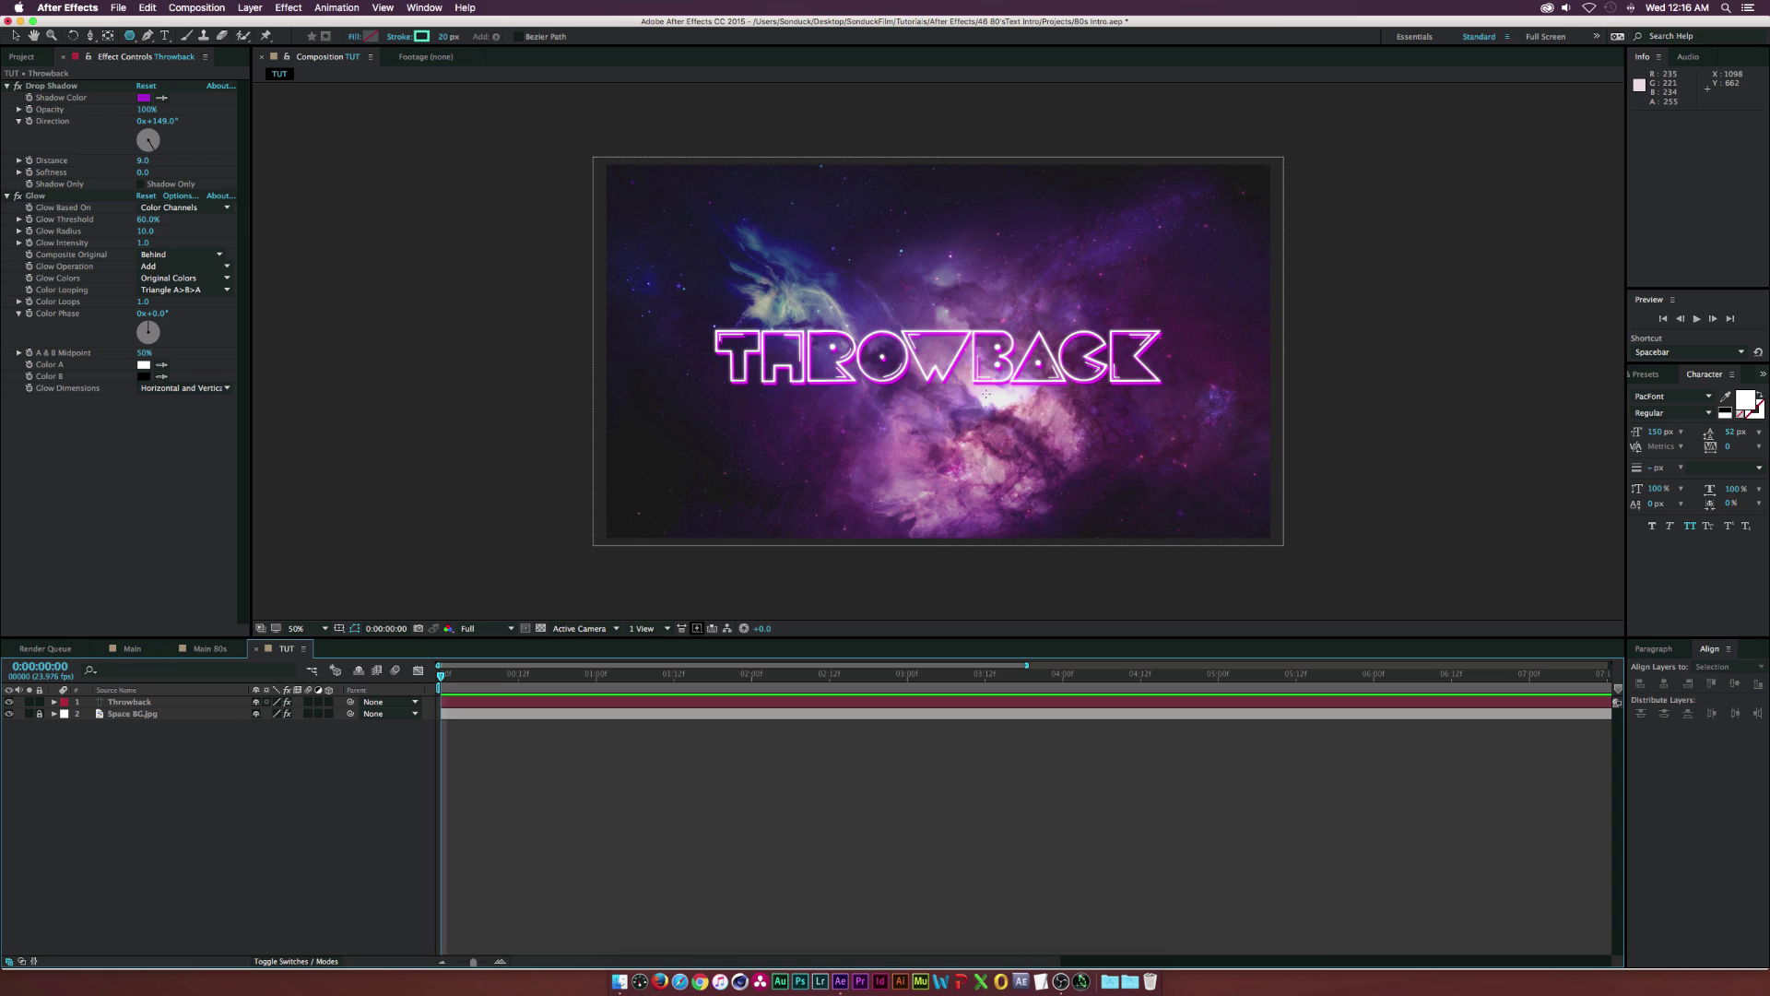
{"action": "key", "text": "apostrophe"}
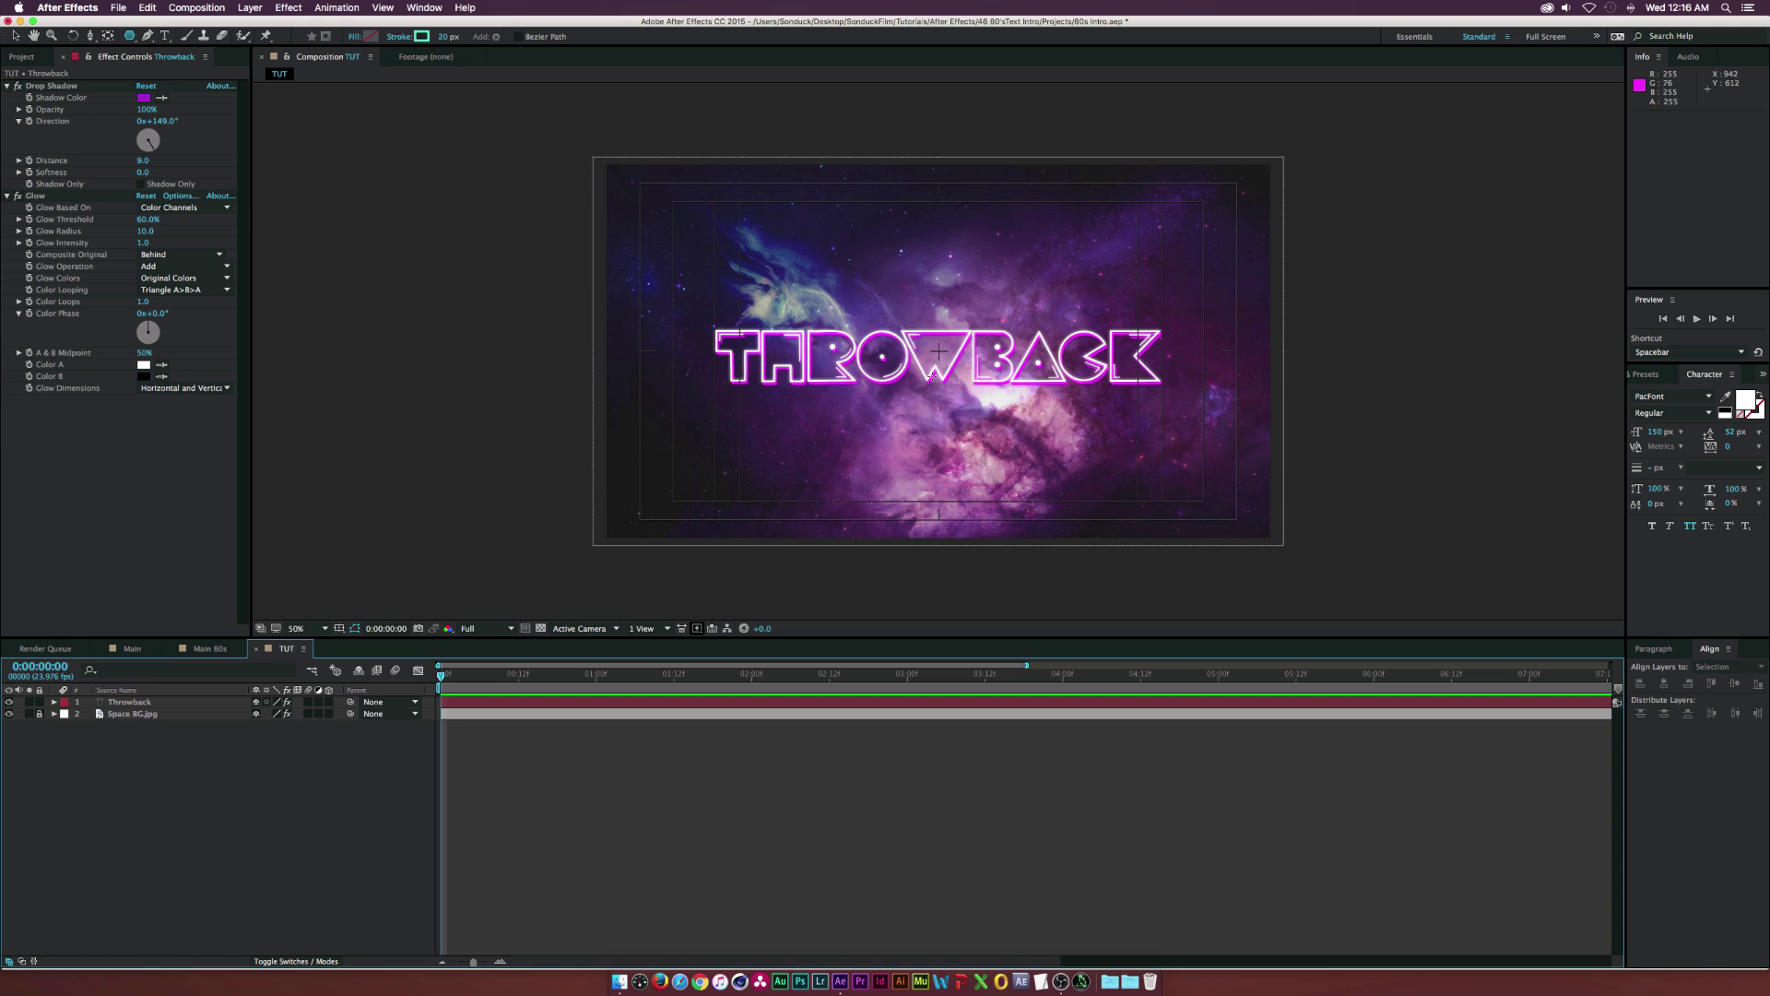
{"action": "left_click_drag", "start_coordinate": [939, 350], "coordinate": [1002, 264]}
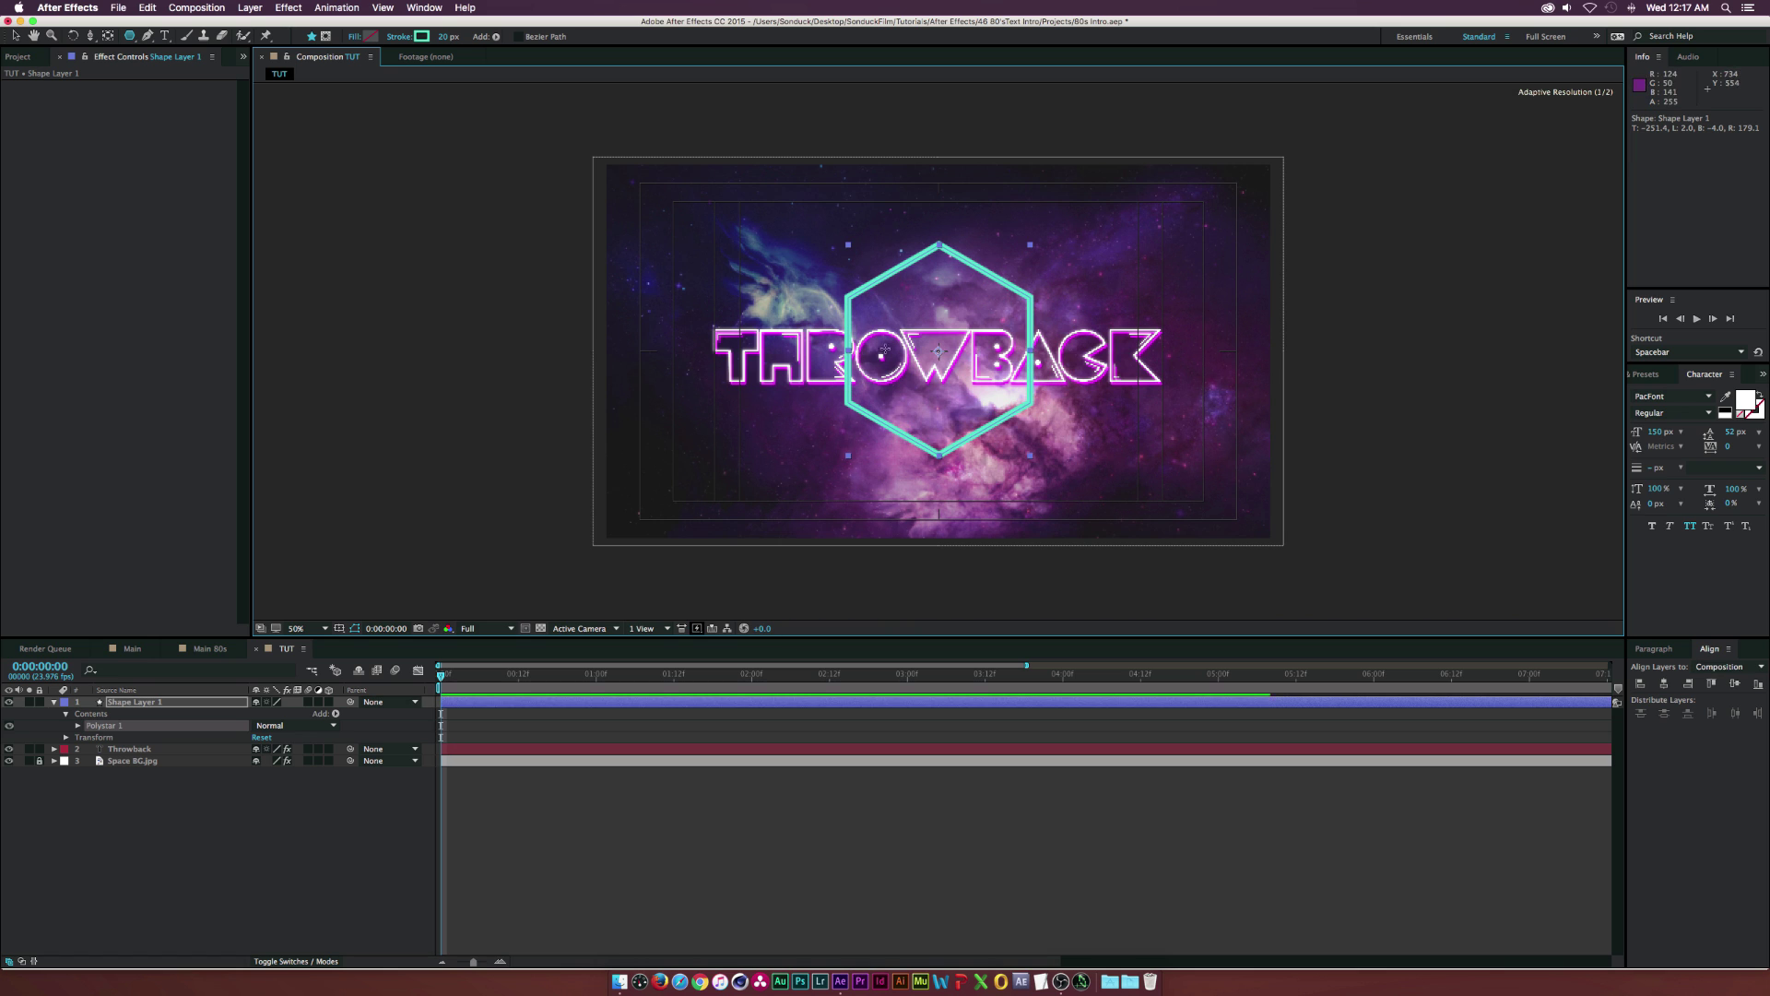
Turn the hexagon into a triangle by setting its polygon points to 3.
{"action": "left_click", "coordinate": [77, 726]}
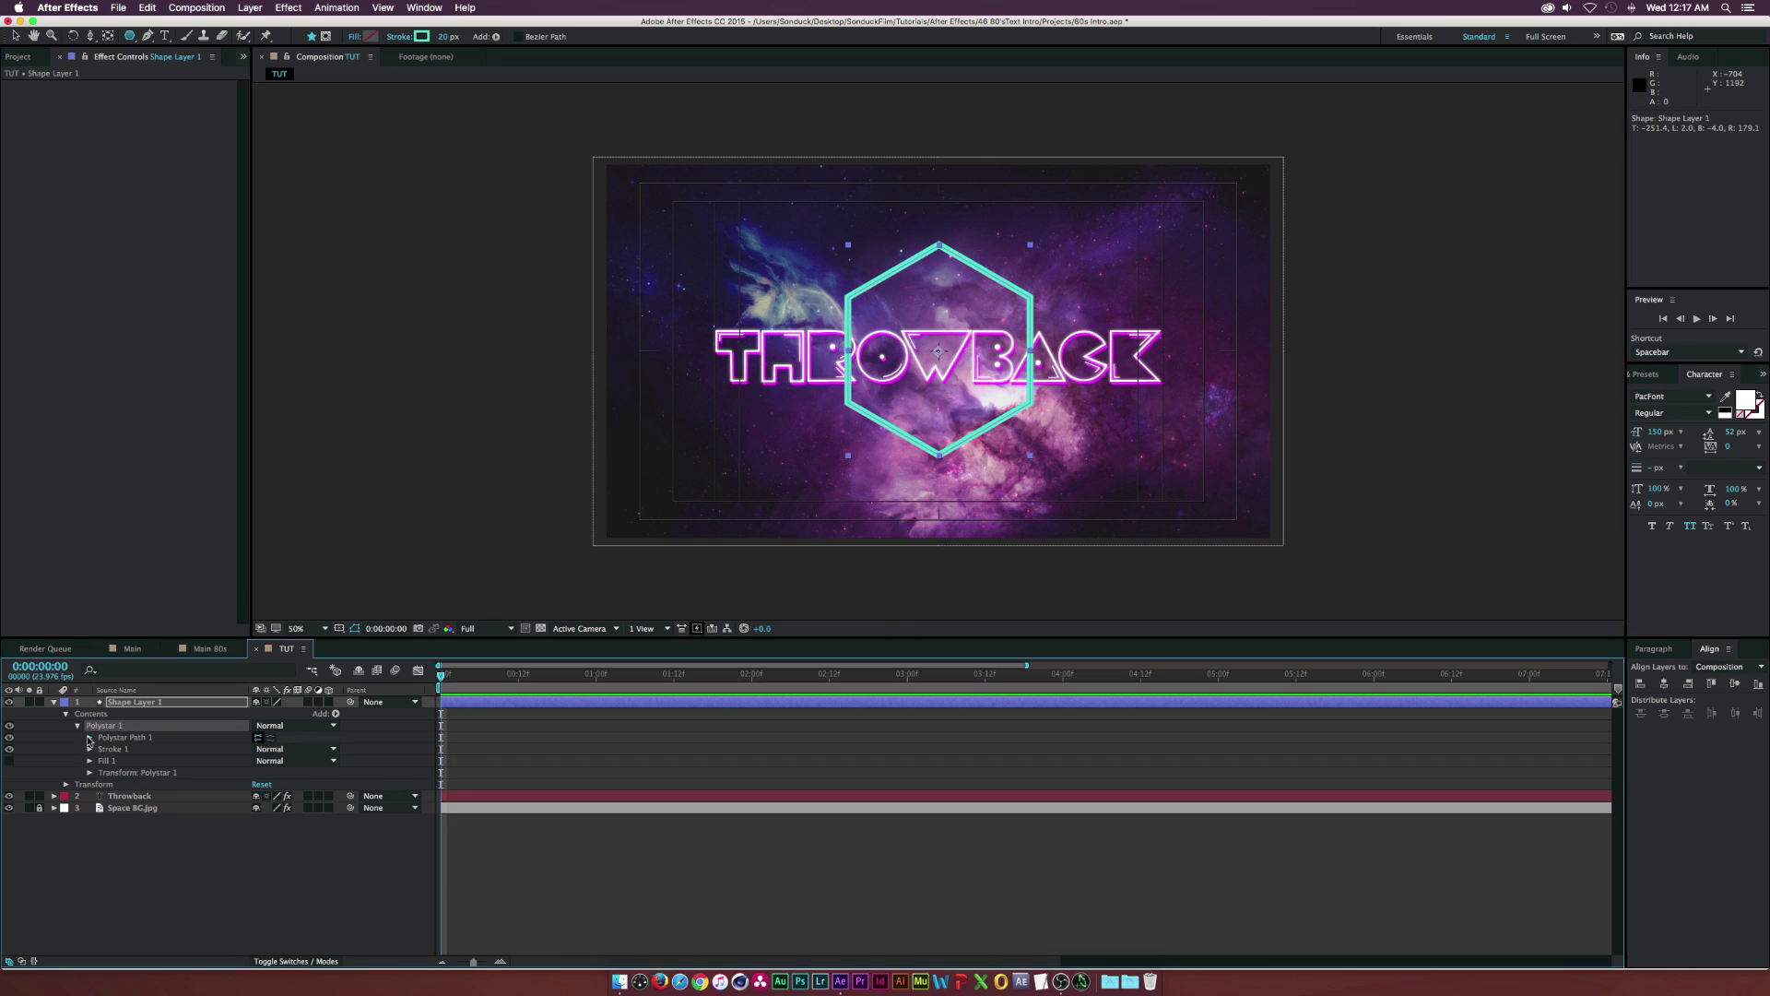
{"action": "left_click", "coordinate": [90, 738]}
{"action": "left_click", "coordinate": [258, 760]}
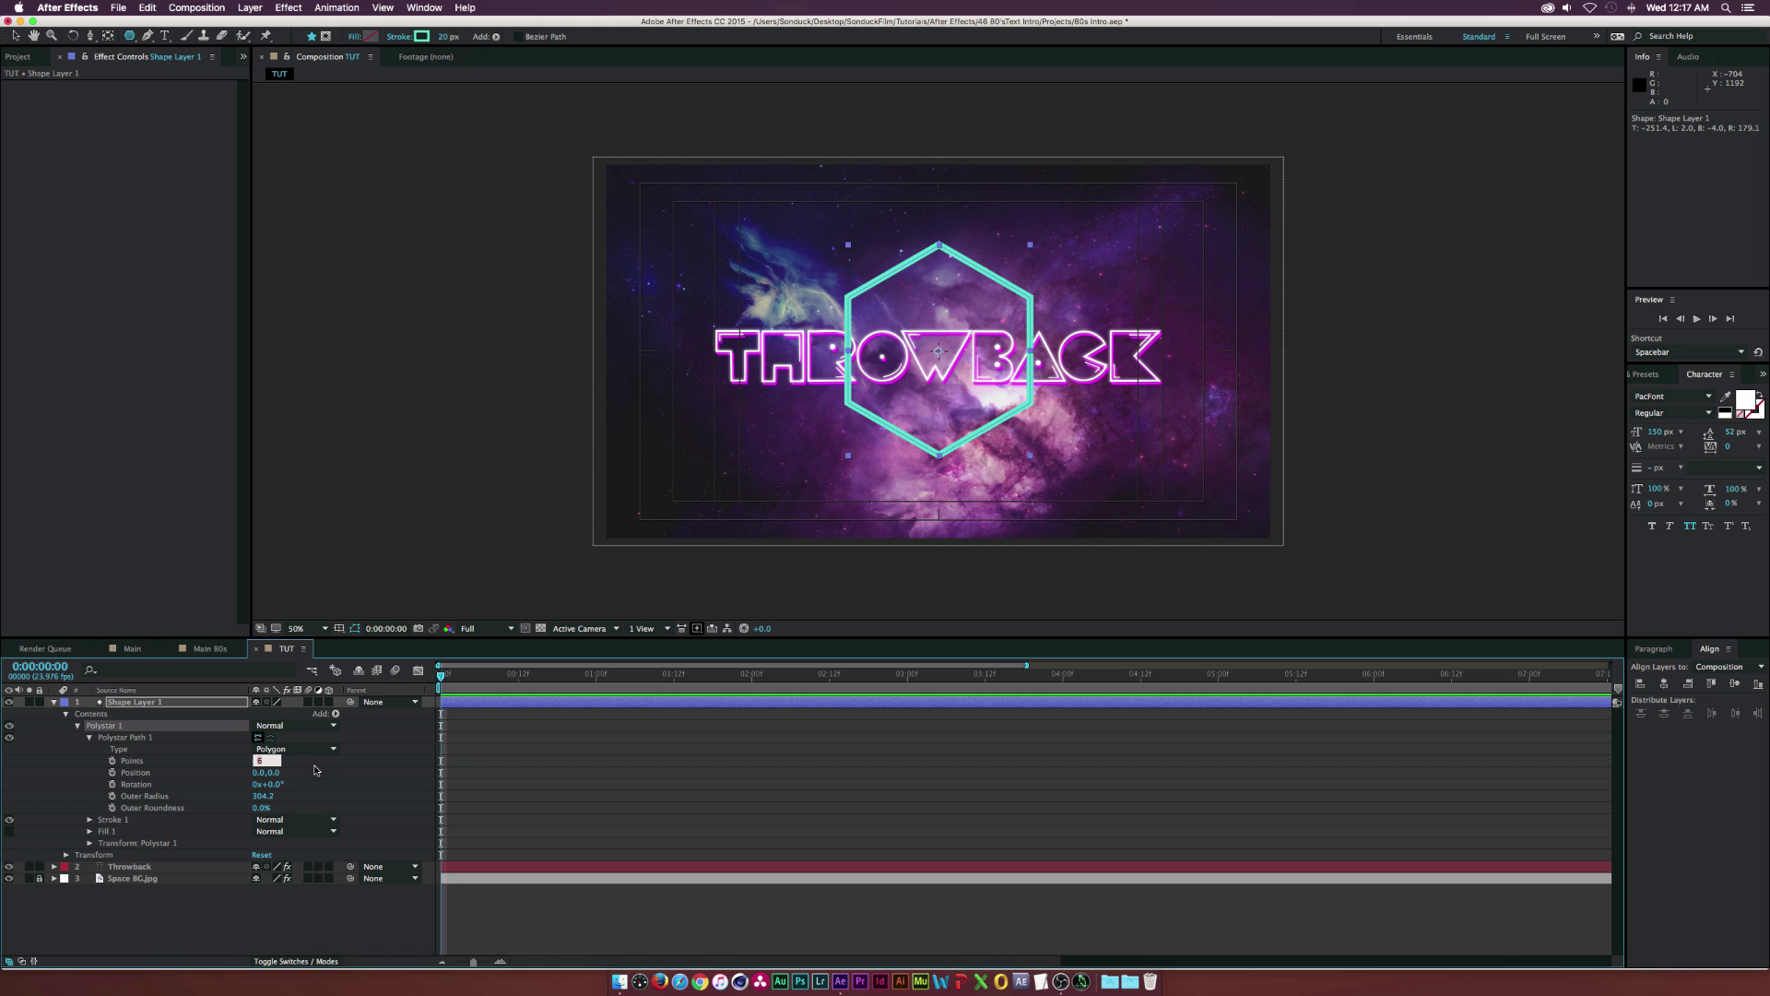
{"action": "type", "text": "3"}
{"action": "left_click", "coordinate": [471, 405]}
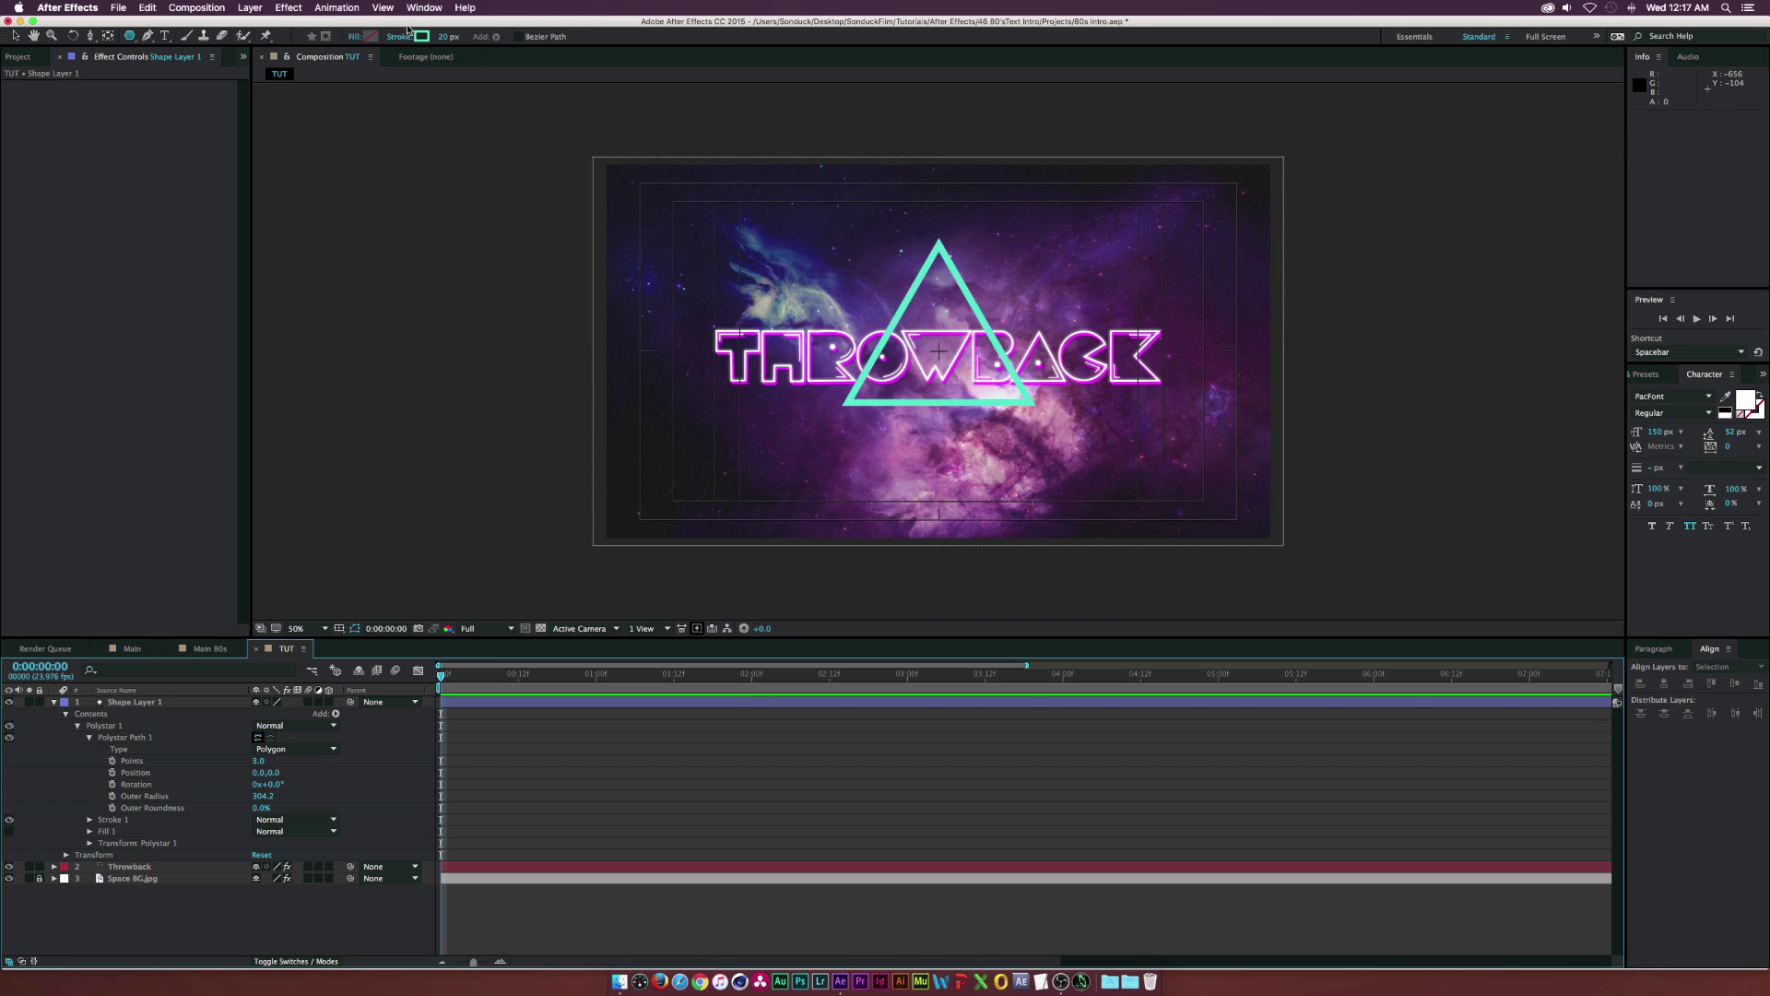
Set the triangle's stroke width to 5 px and return to the Selection tool.
{"action": "left_click", "coordinate": [442, 37]}
{"action": "type", "text": "5"}
{"action": "key", "text": "Return"}
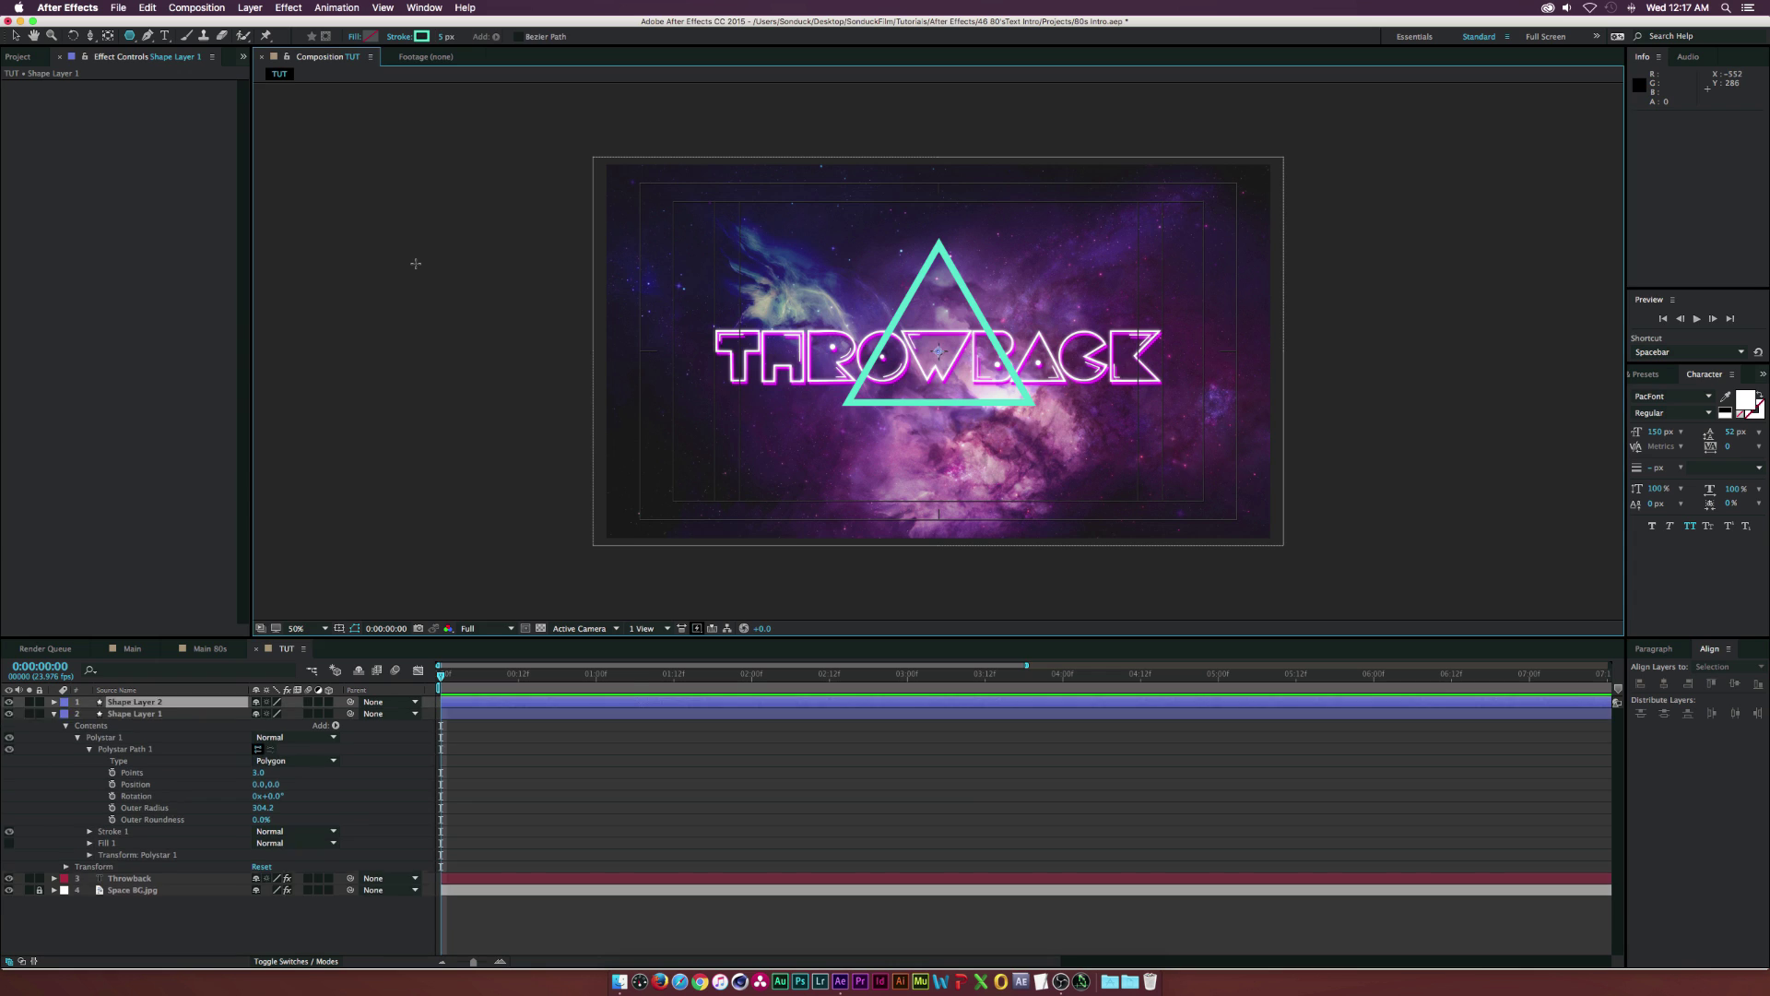
{"action": "left_click", "coordinate": [544, 794]}
{"action": "key", "text": "v"}
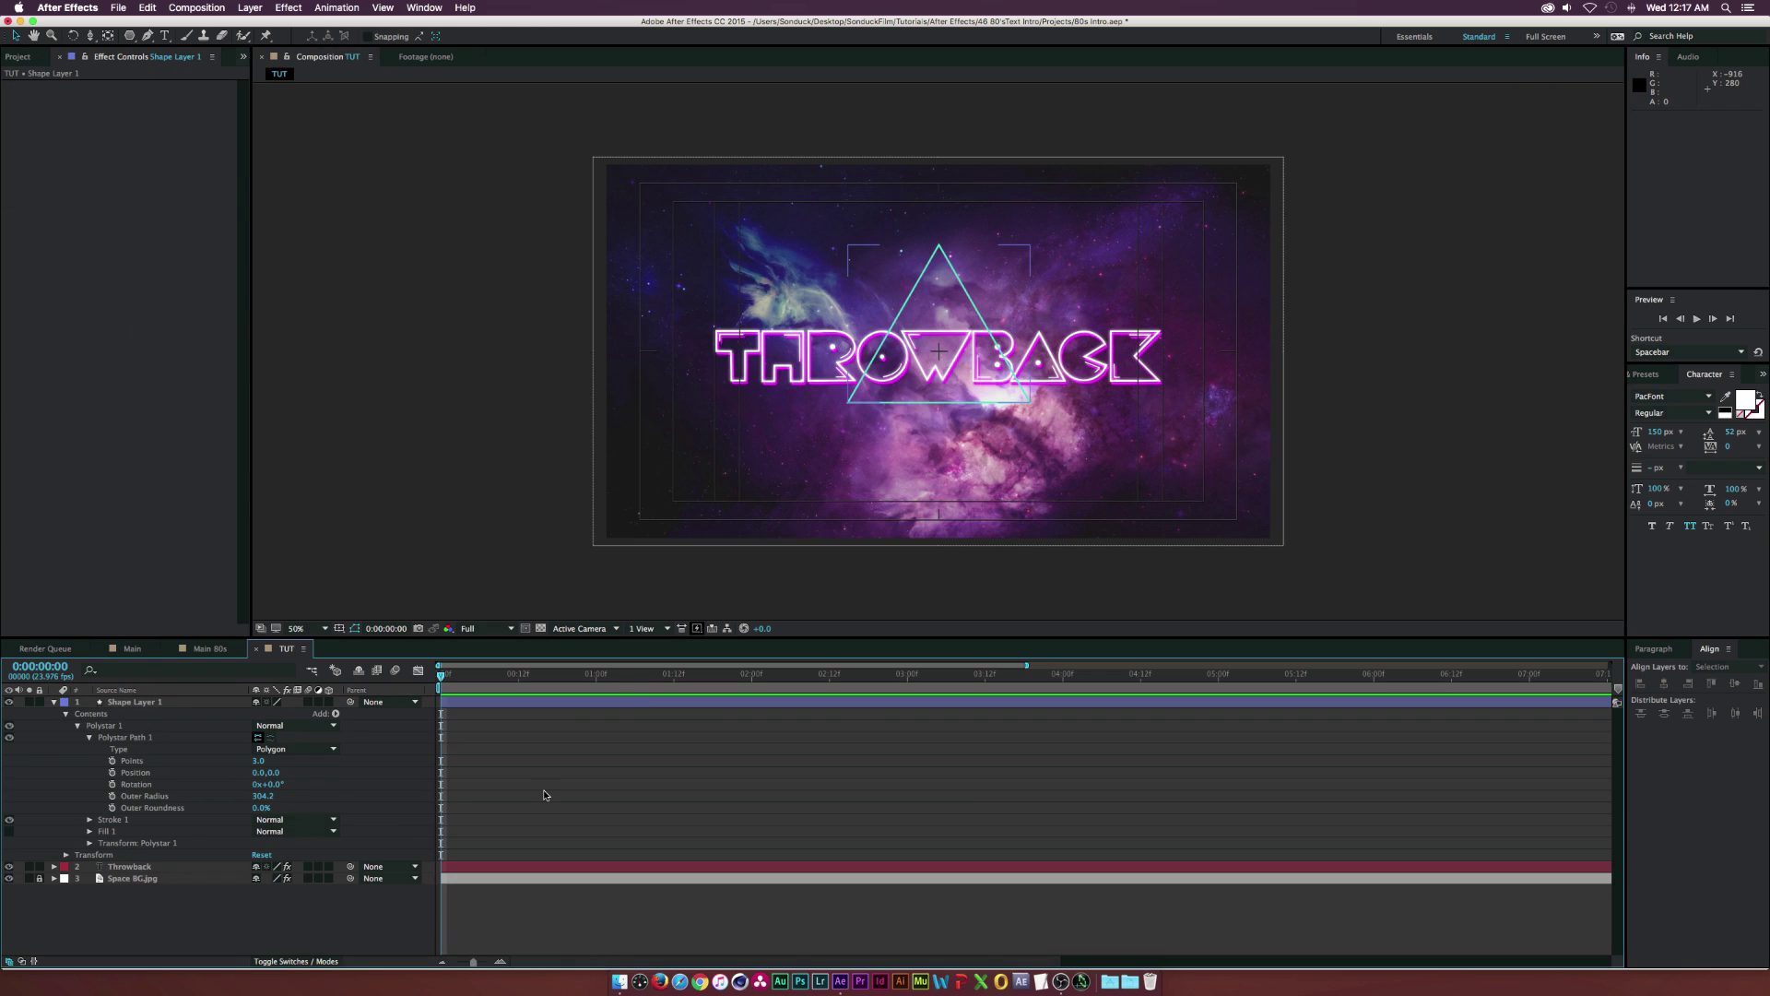
Scale the triangle to 158% and centre Shape Layer 1 horizontally and vertically in the composition.
{"action": "left_click", "coordinate": [164, 704]}
{"action": "left_click", "coordinate": [89, 843]}
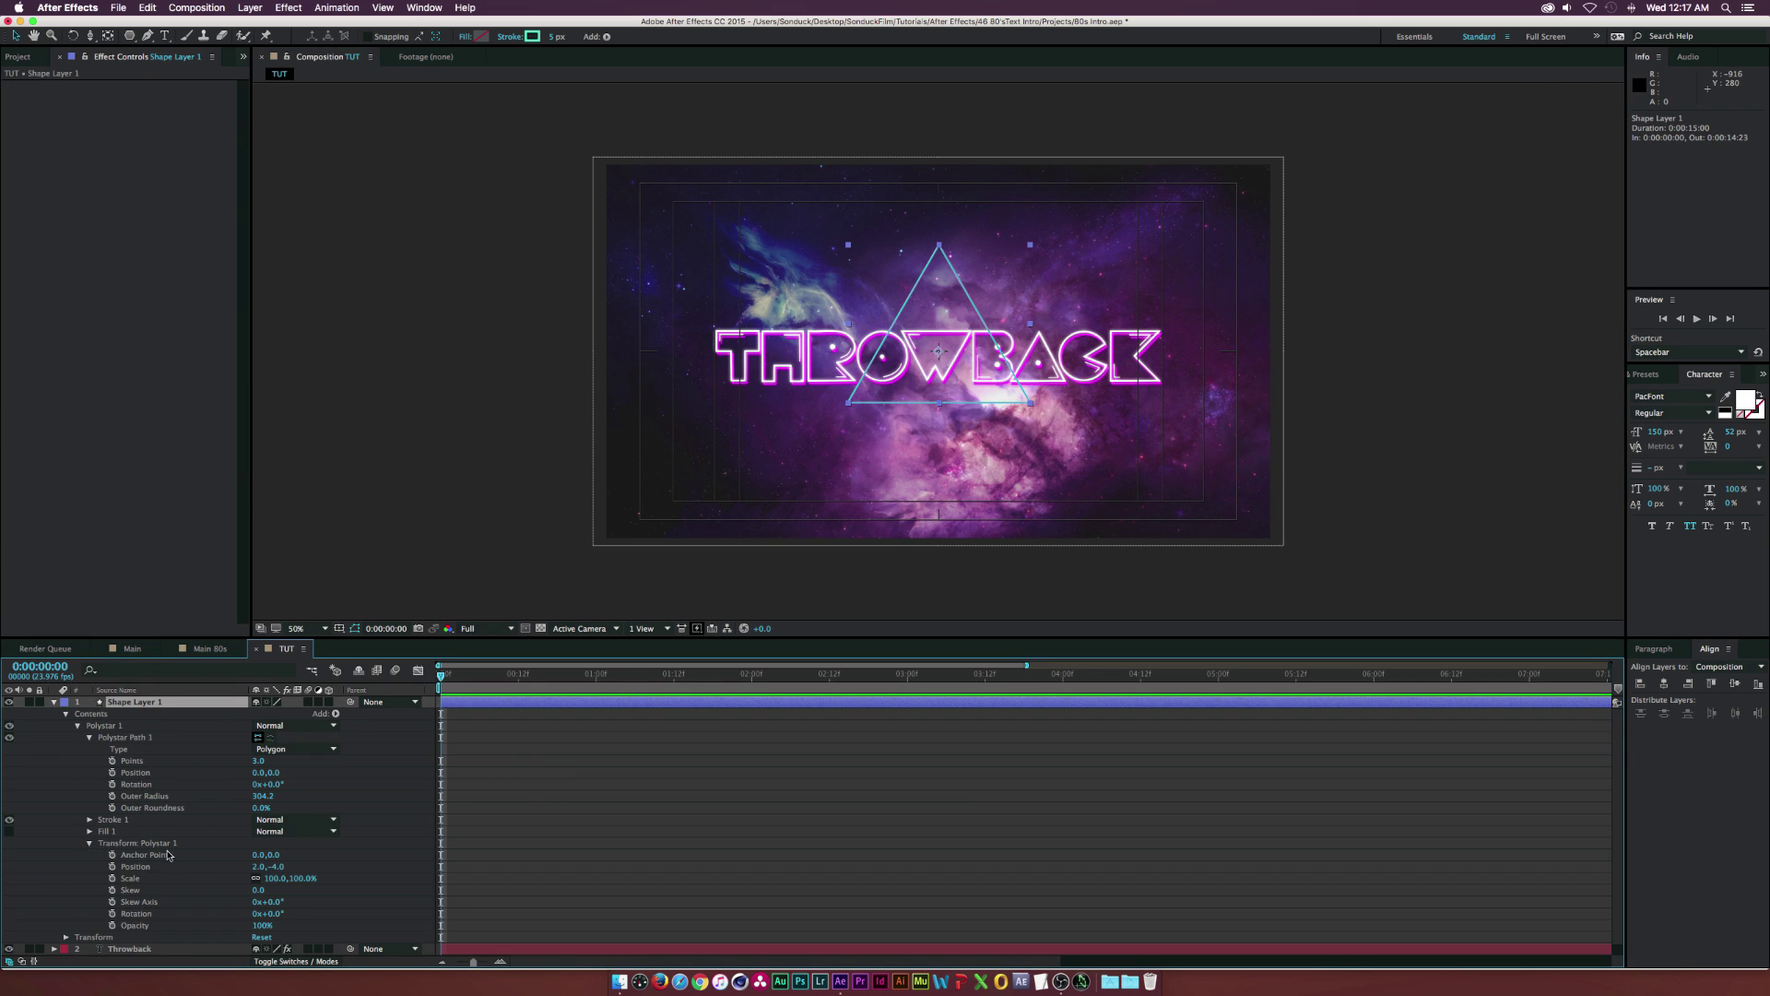
{"action": "left_click_drag", "start_coordinate": [277, 883], "coordinate": [314, 880]}
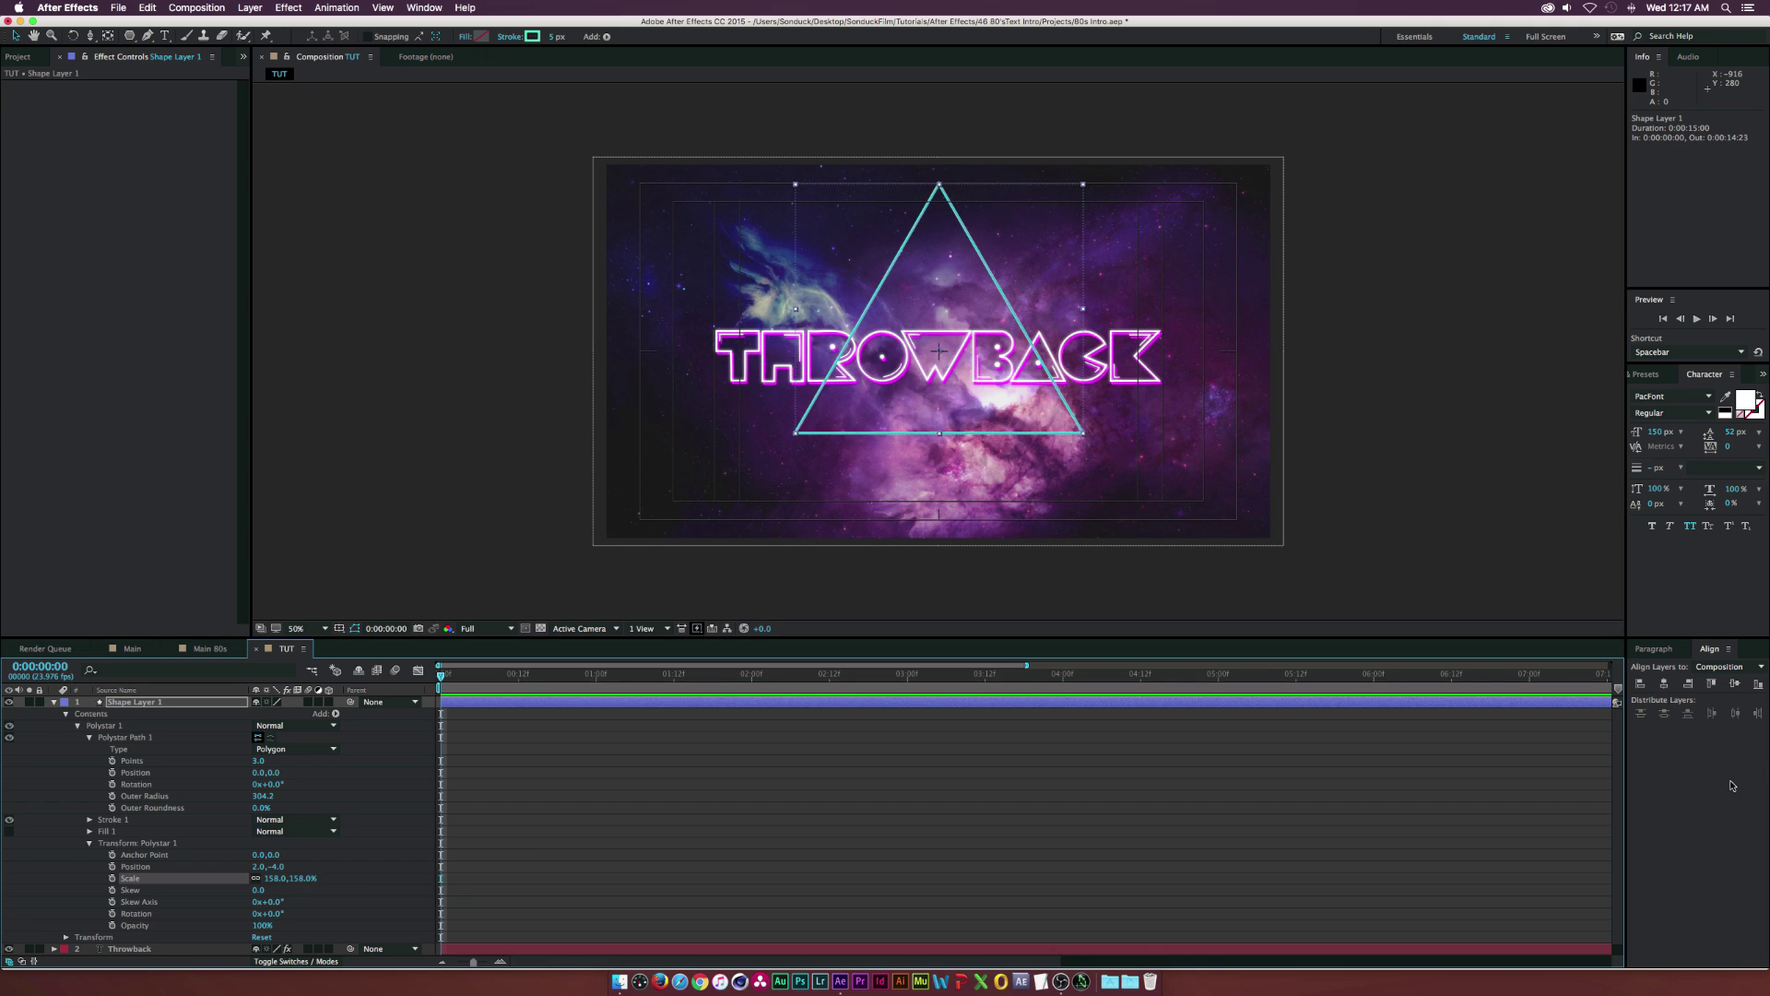
{"action": "left_click", "coordinate": [1663, 683]}
{"action": "left_click", "coordinate": [1736, 685]}
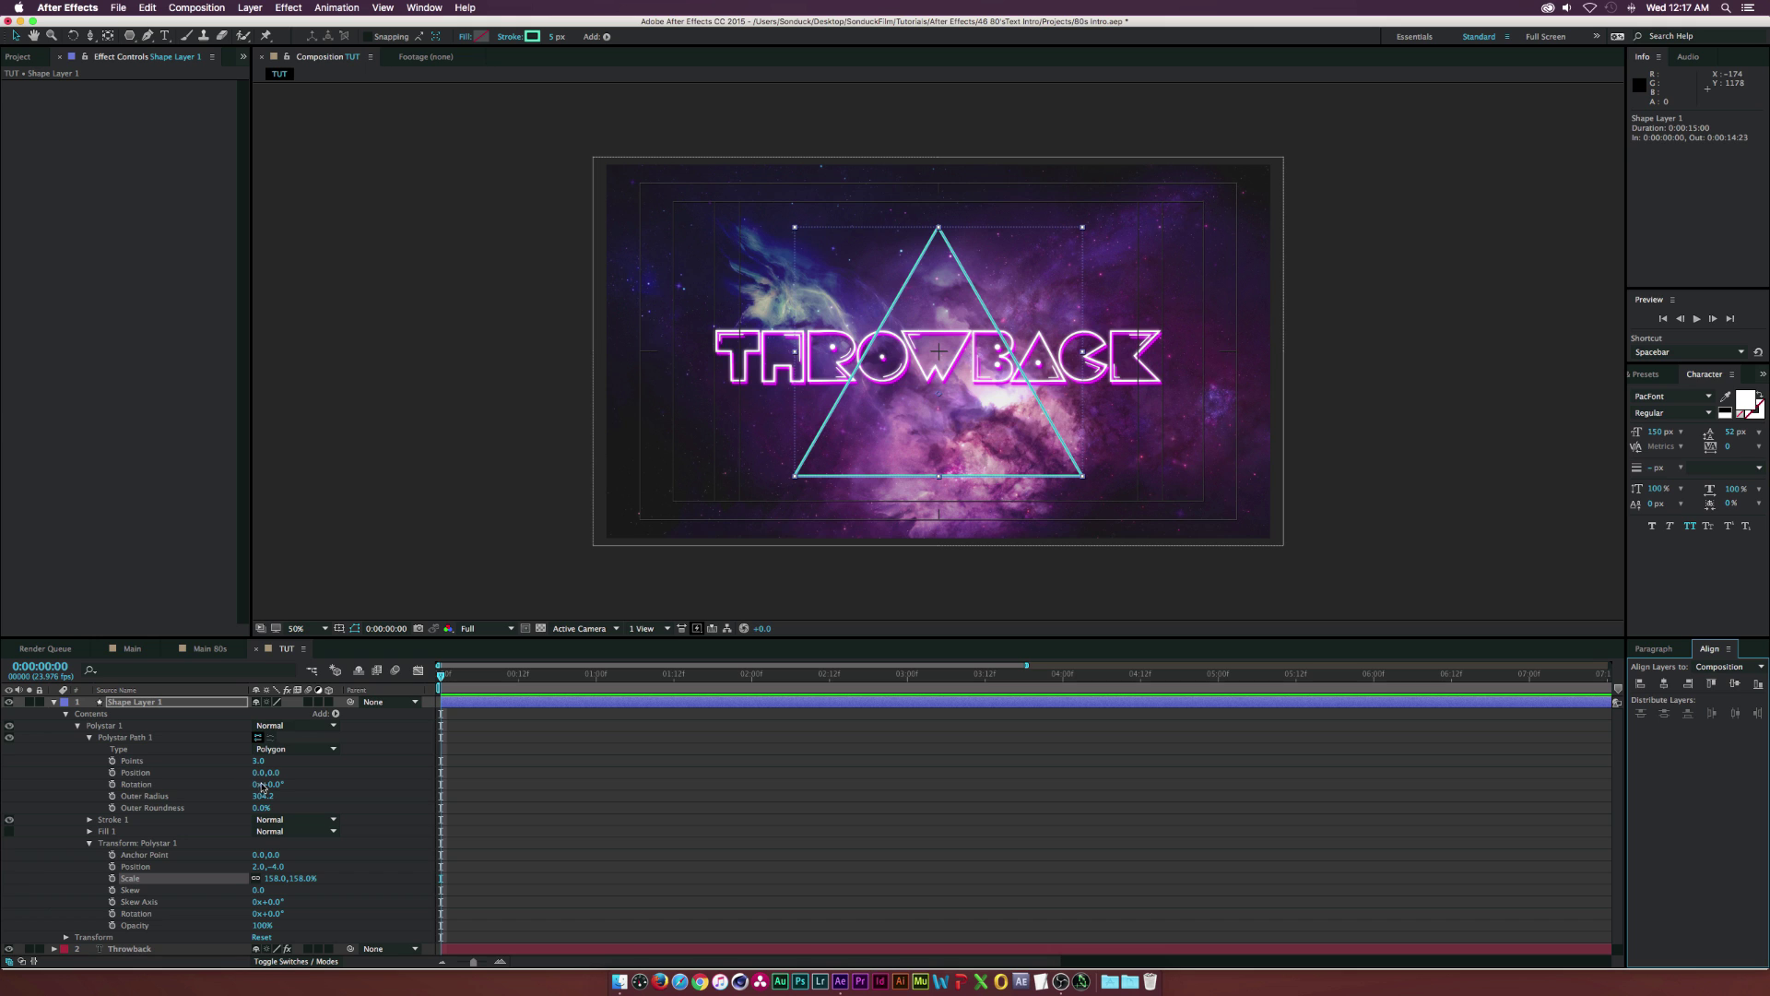
Change the triangle's stroke colour to purple, BD4CD6.
{"action": "left_click", "coordinate": [532, 37]}
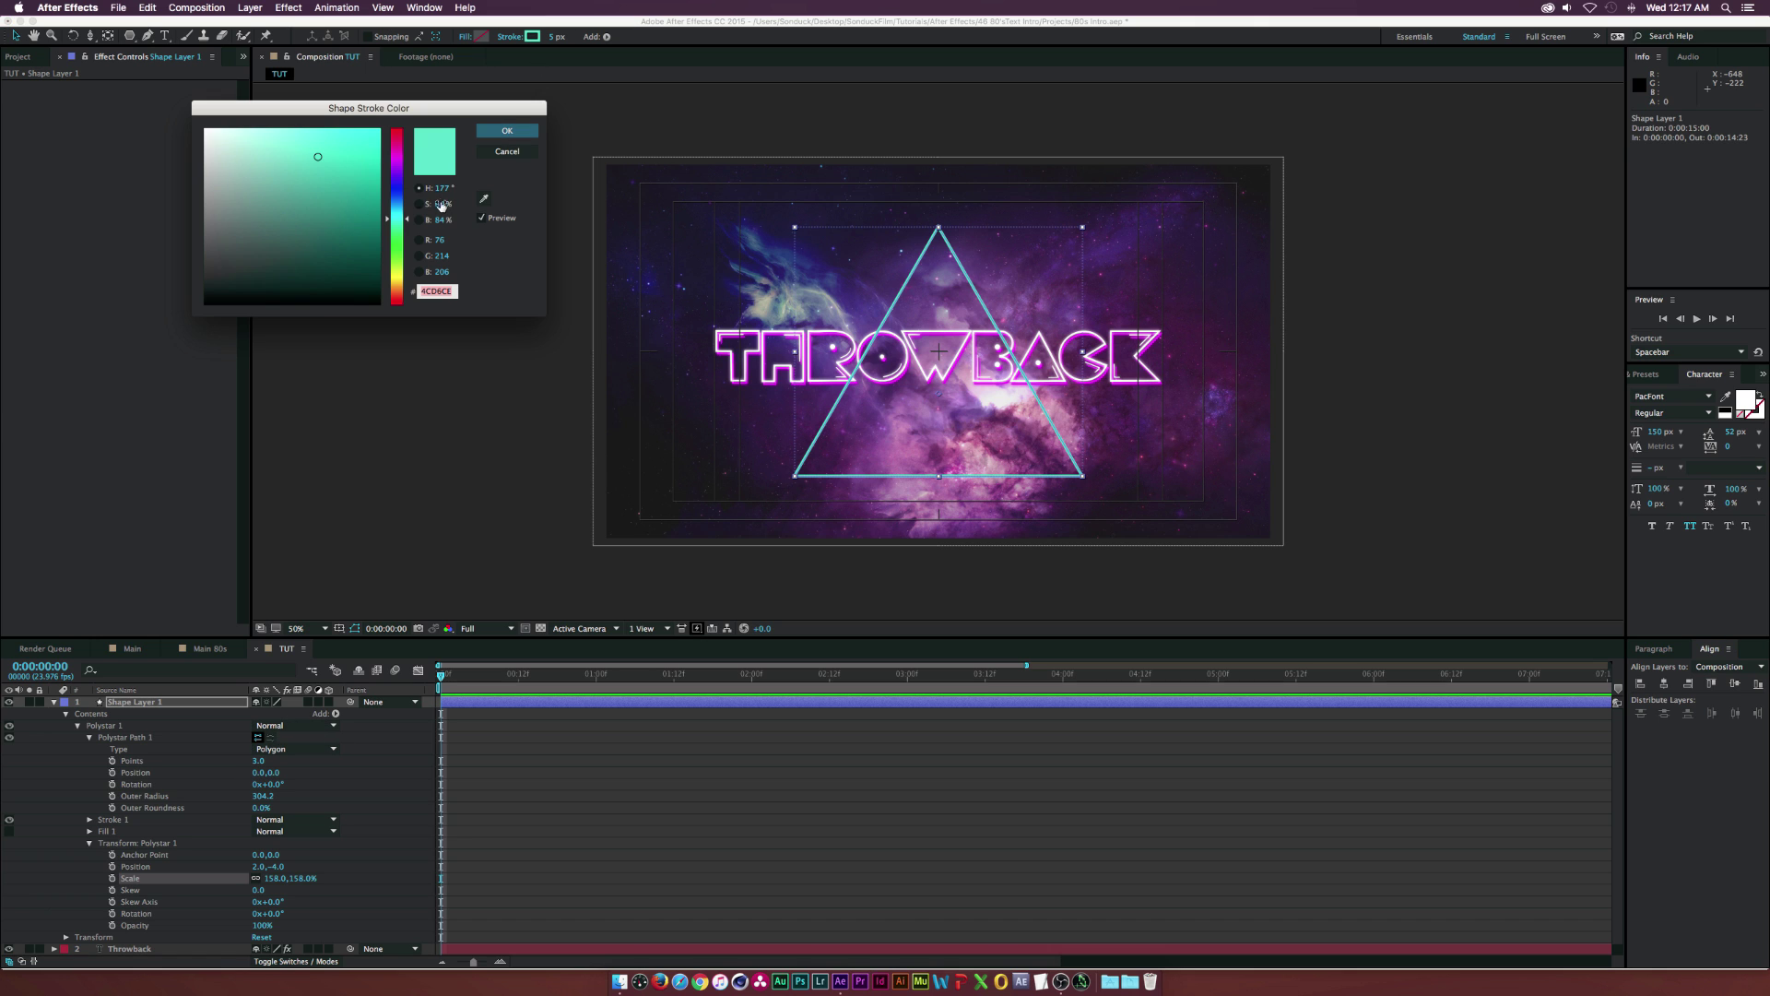
{"action": "left_click_drag", "start_coordinate": [399, 194], "coordinate": [400, 163]}
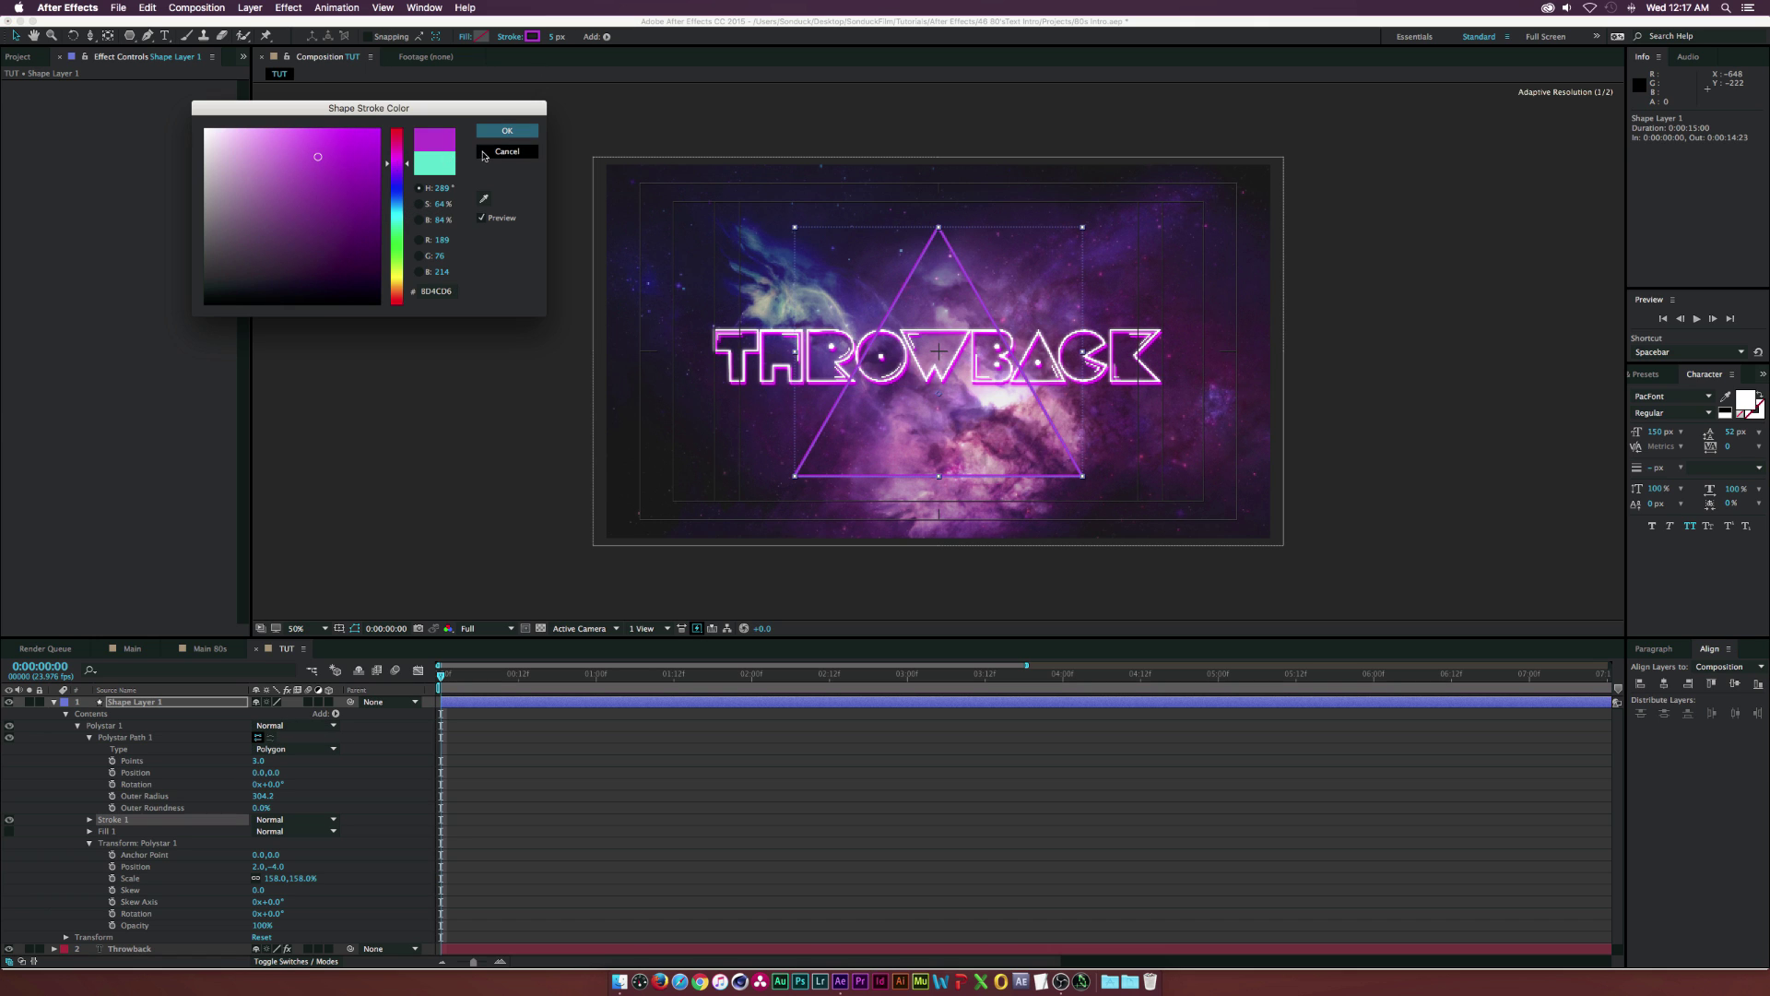
{"action": "left_click", "coordinate": [506, 132]}
Duplicate the triangle inside Shape Layer 1 and scale the copy to 184%.
{"action": "left_click", "coordinate": [64, 716]}
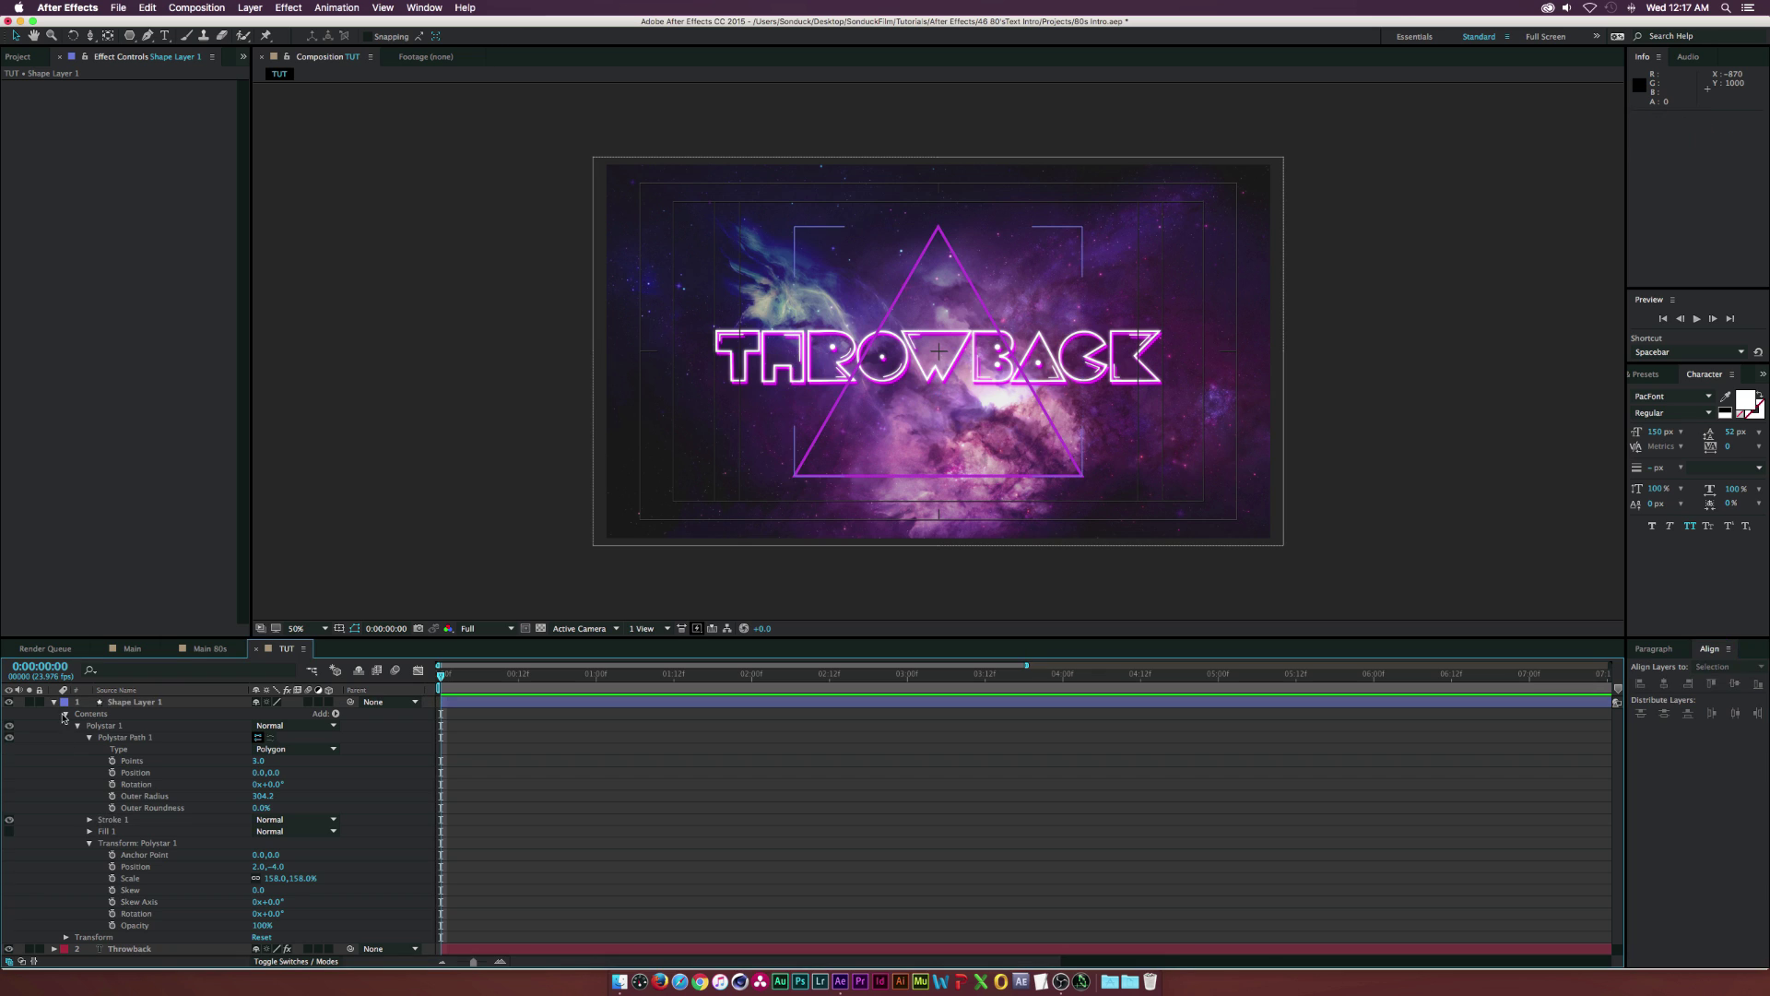
{"action": "left_click", "coordinate": [78, 726]}
{"action": "left_click", "coordinate": [108, 728]}
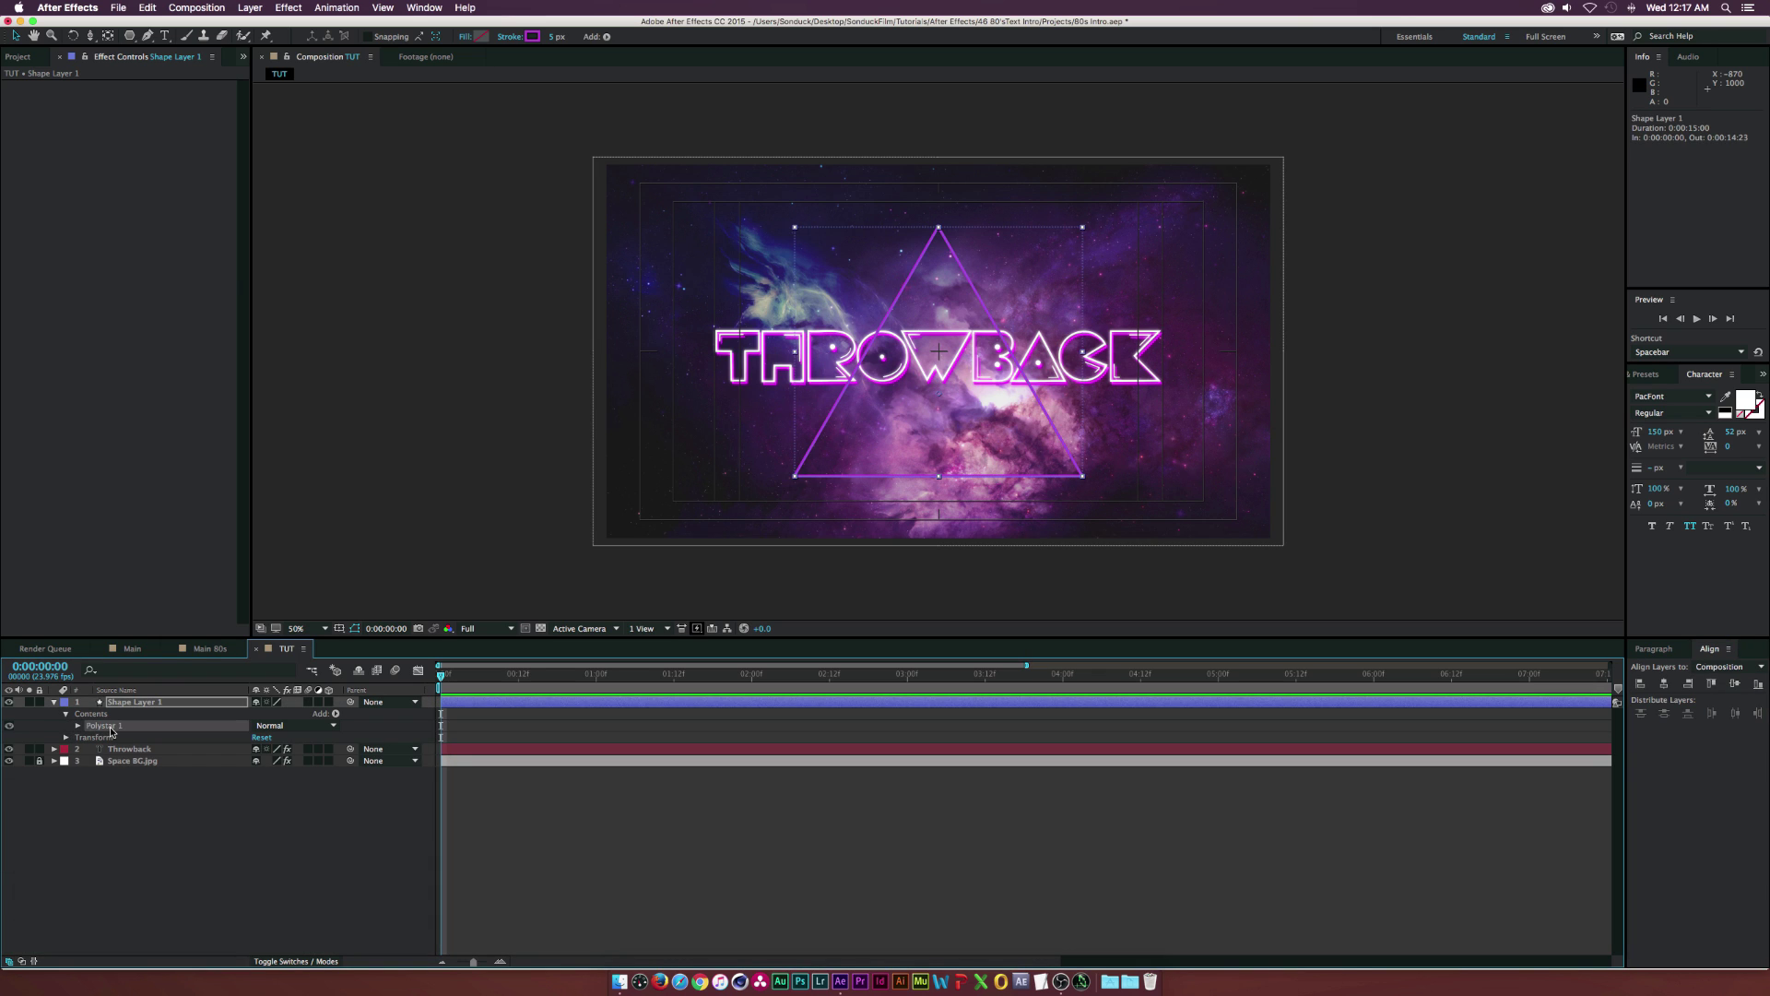
{"action": "key", "text": "super+d"}
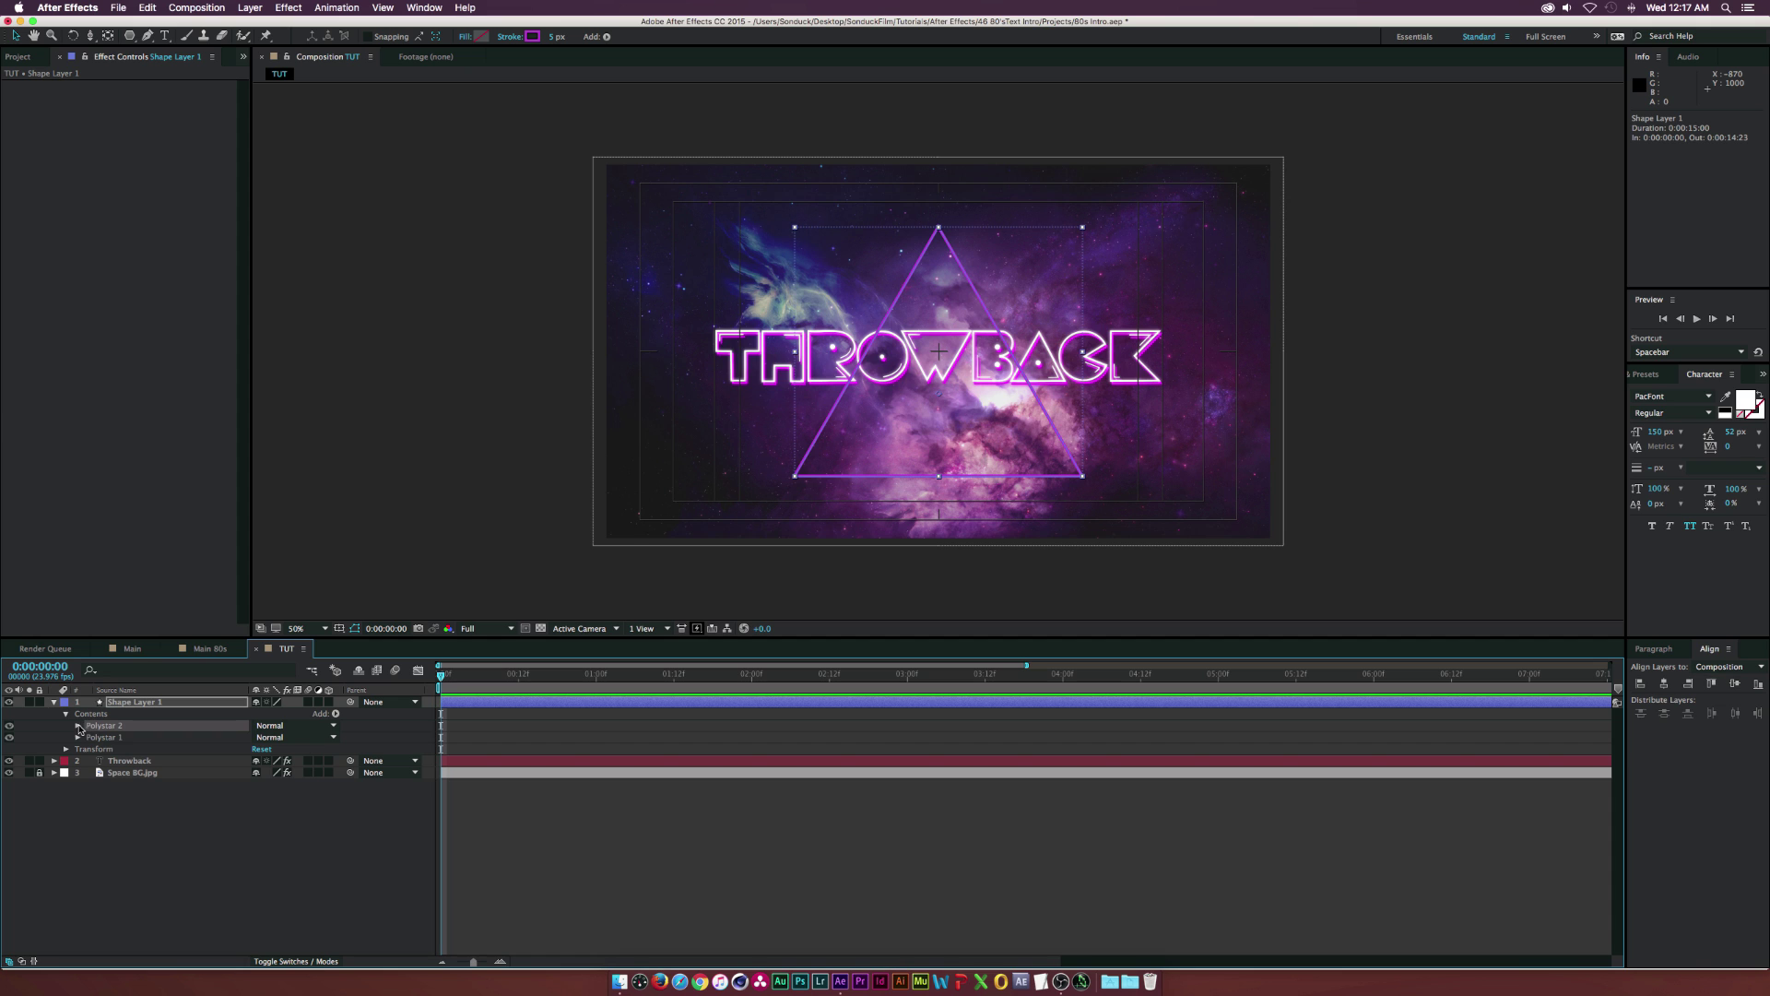
{"action": "left_click", "coordinate": [77, 727]}
{"action": "left_click", "coordinate": [90, 772]}
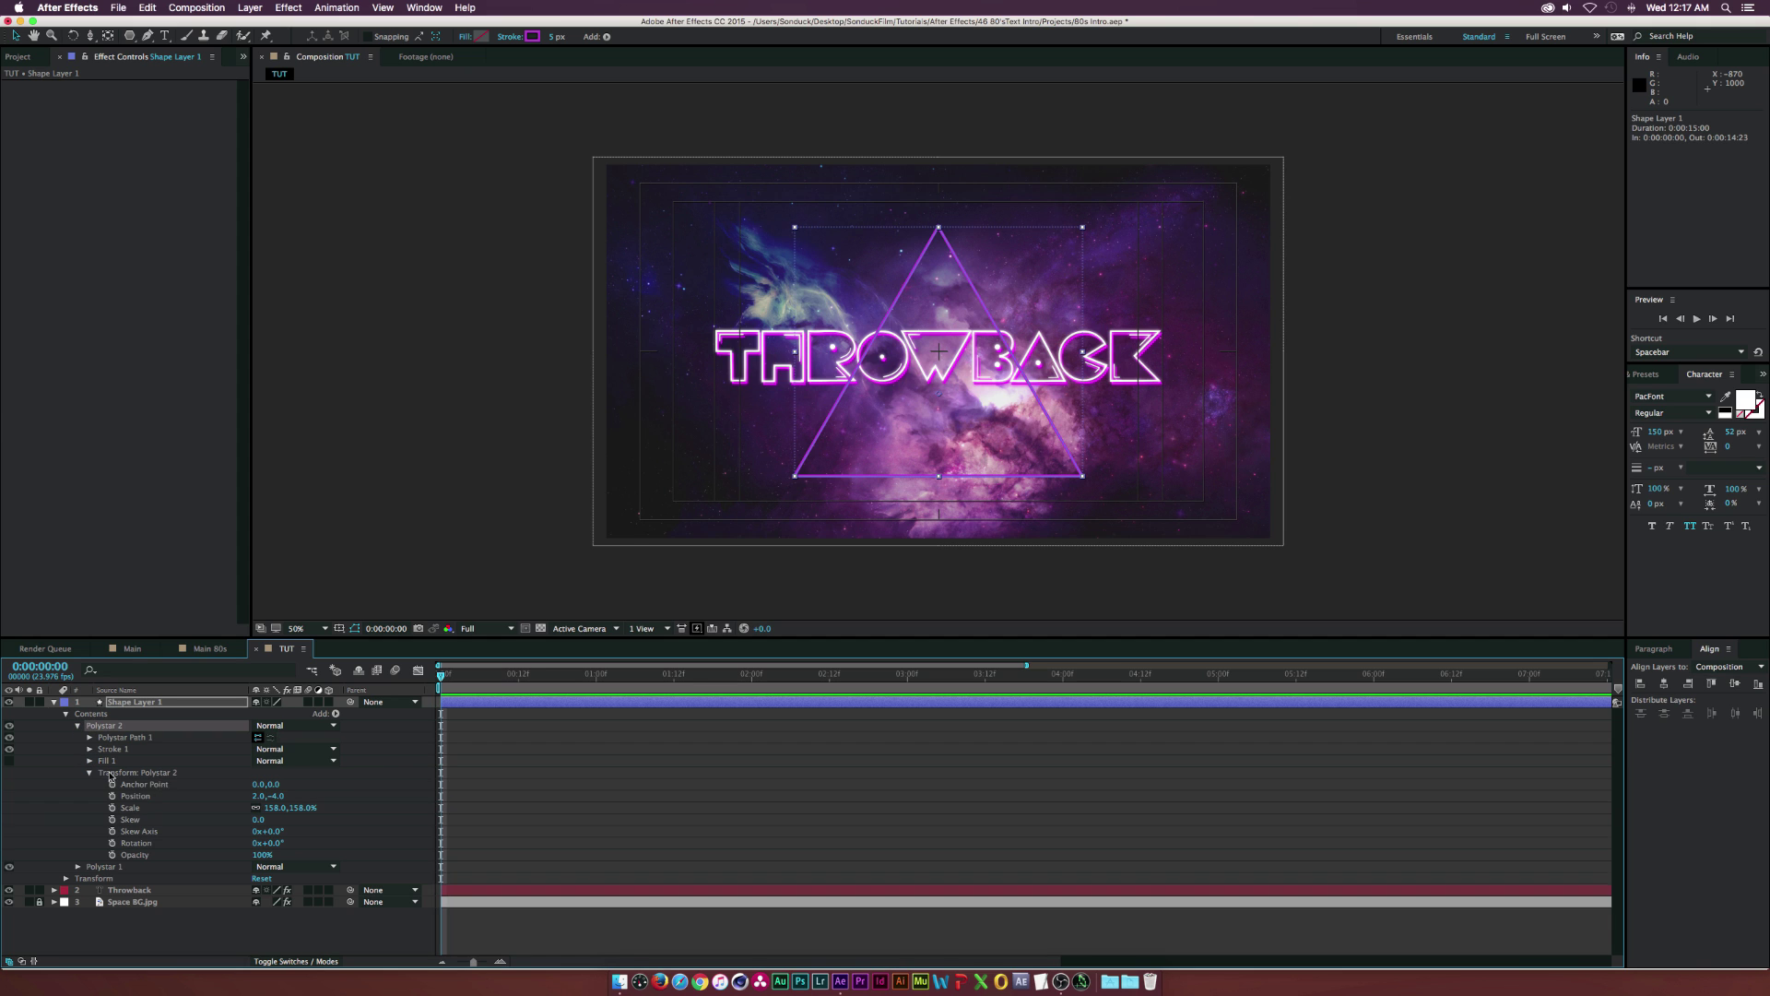
{"action": "left_click_drag", "start_coordinate": [268, 808], "coordinate": [292, 808]}
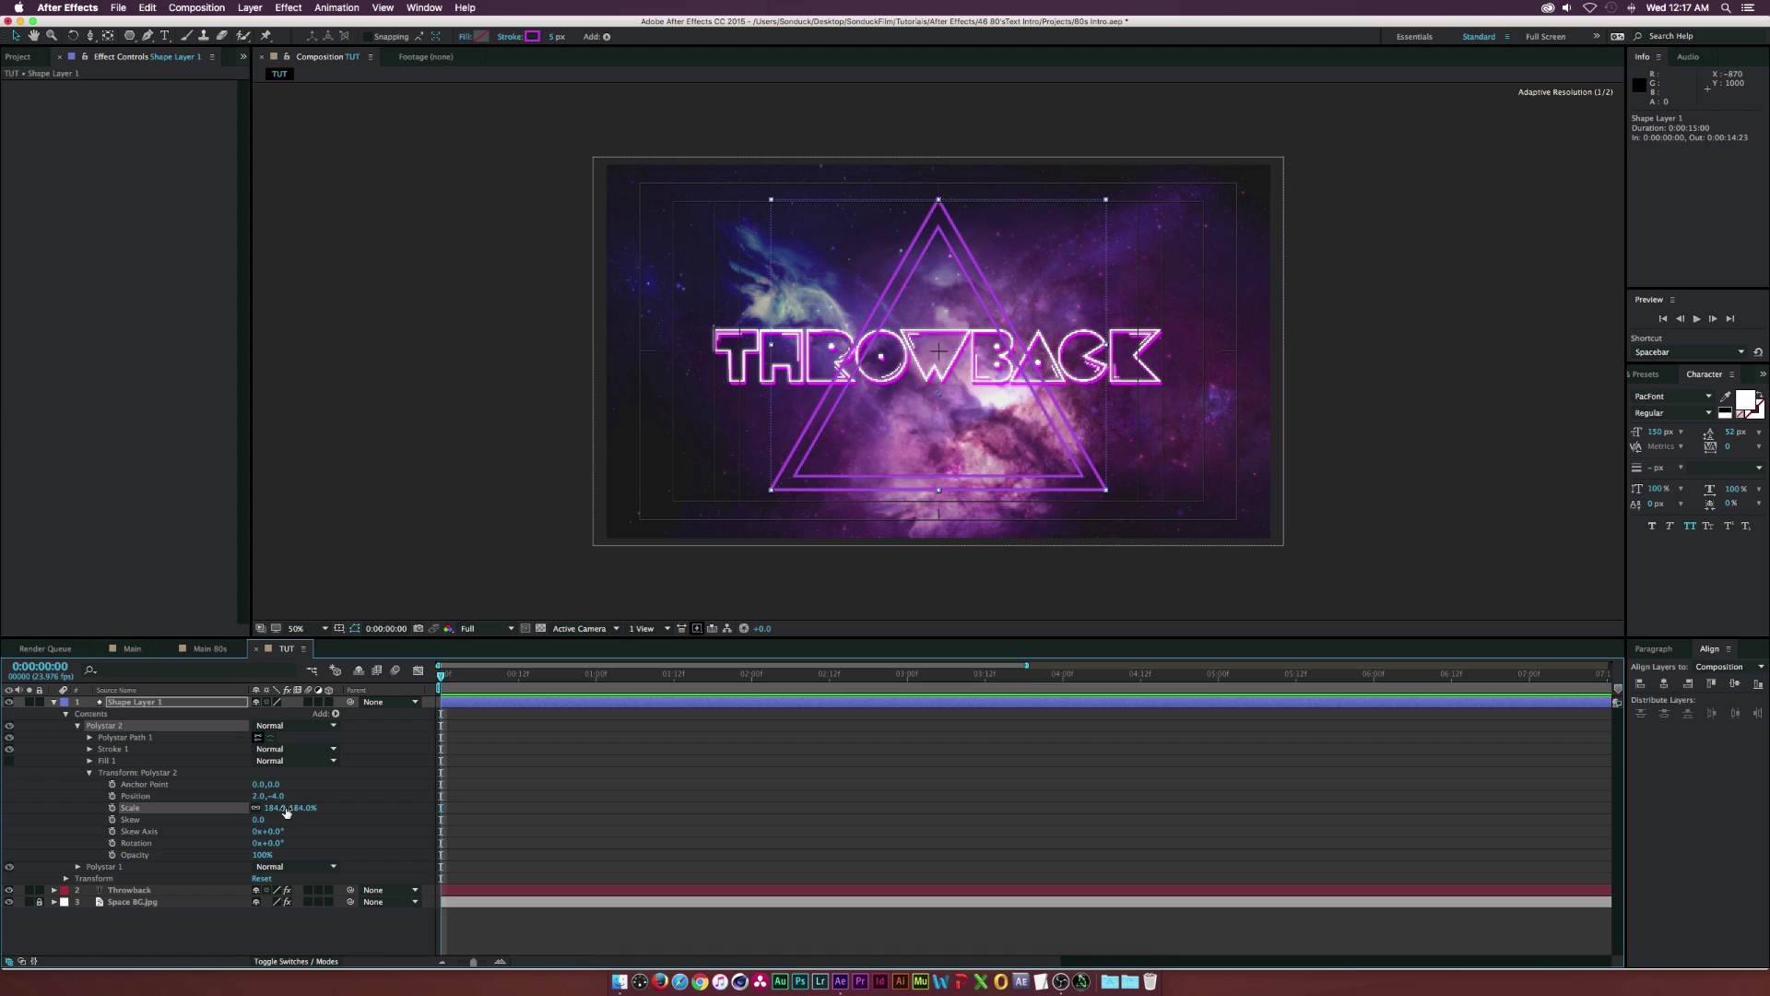
Change the larger triangle's stroke colour to teal, 4CD6D1.
{"action": "left_click", "coordinate": [533, 37]}
{"action": "left_click", "coordinate": [412, 218]}
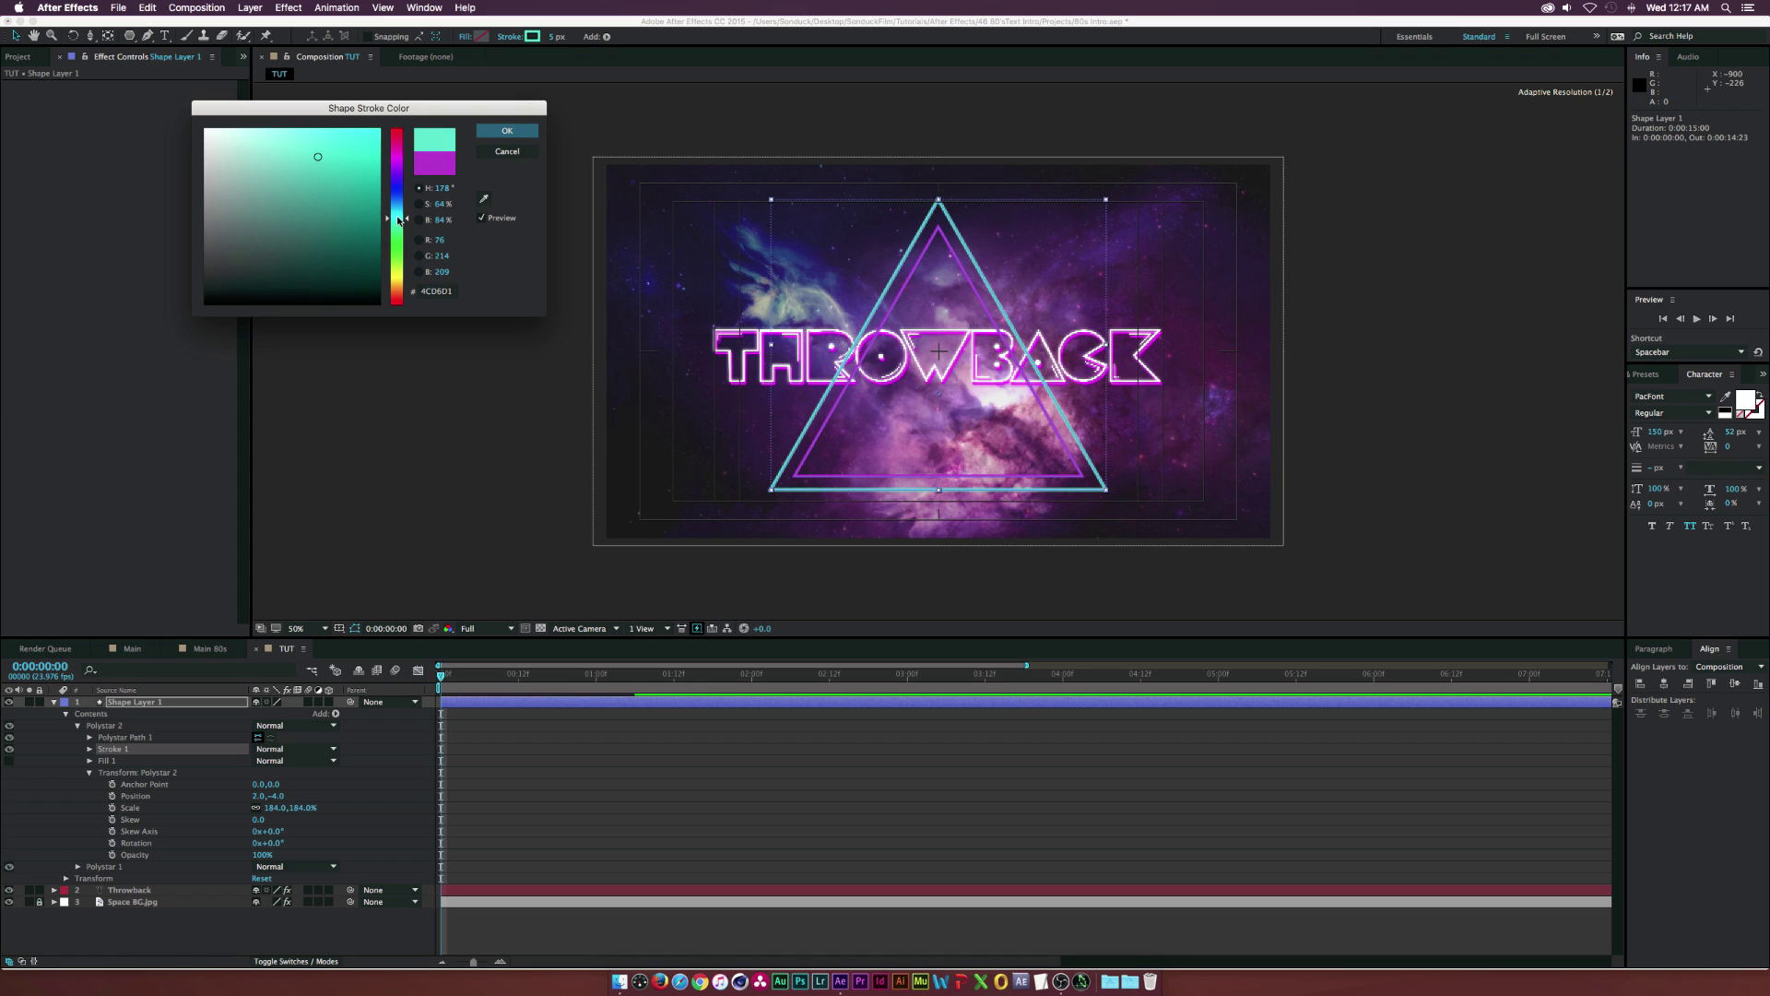
{"action": "left_click", "coordinate": [508, 130]}
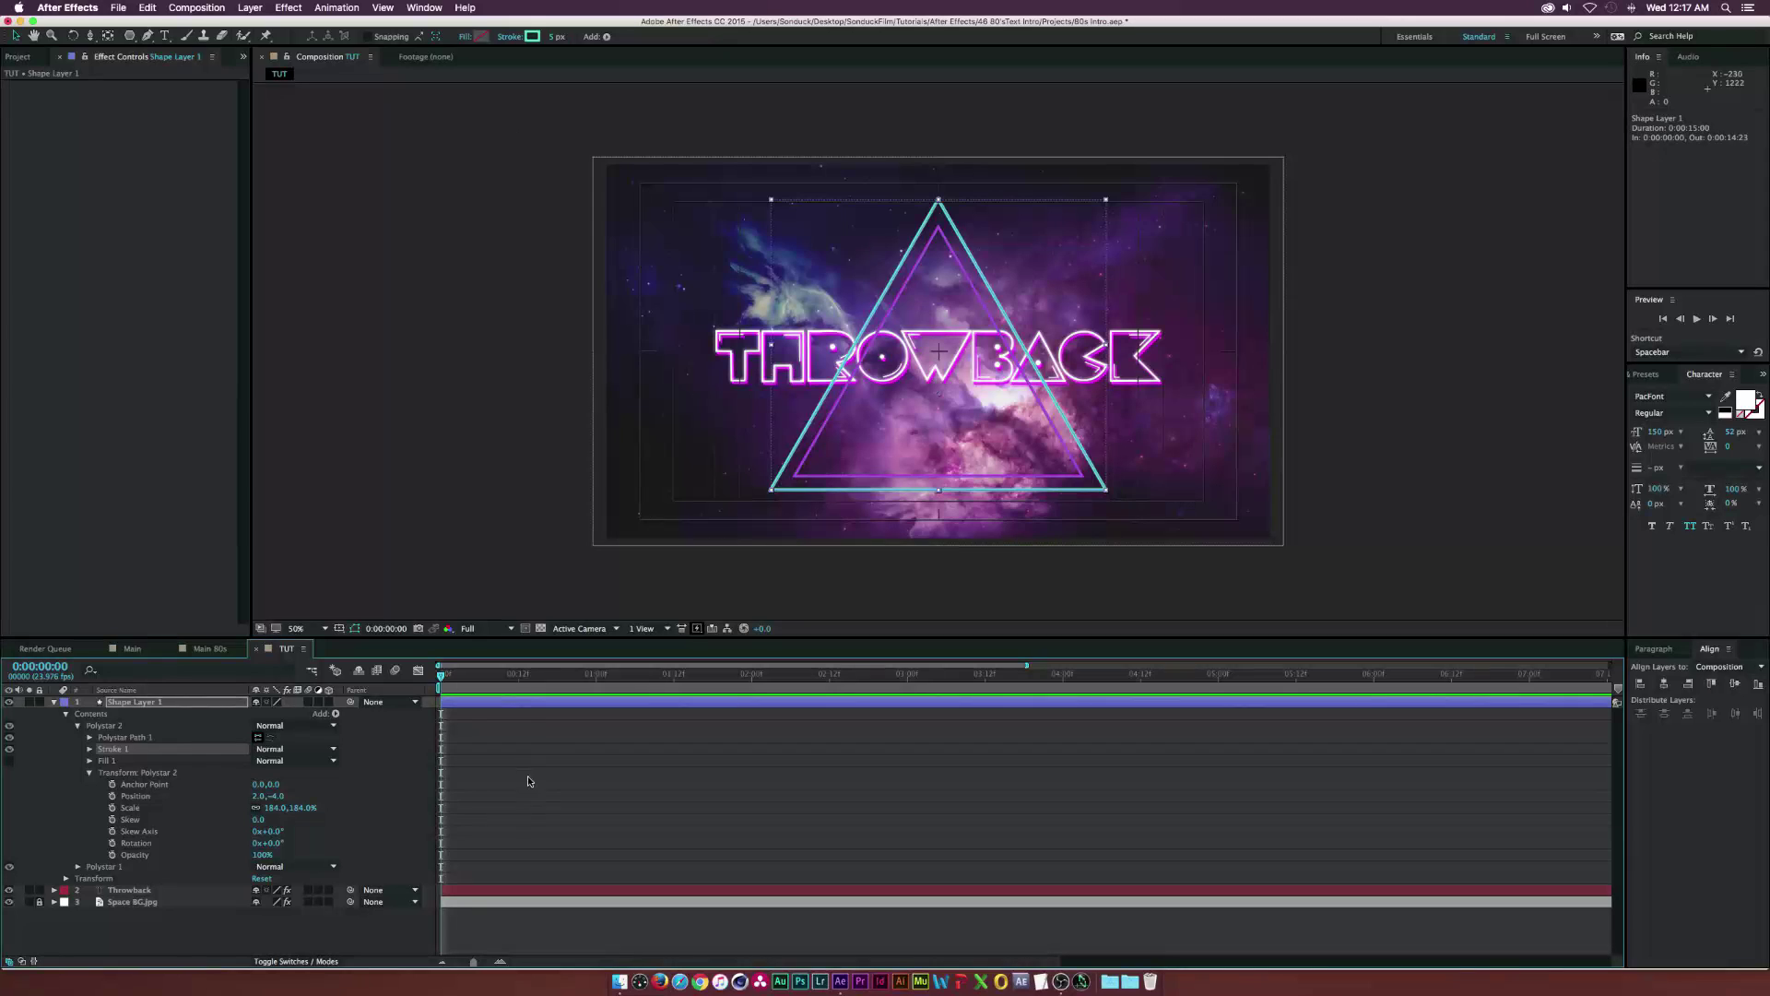
Collapse Shape Layer 1 and move it beneath the Throwback text layer.
{"action": "left_click", "coordinate": [134, 701]}
{"action": "left_click", "coordinate": [53, 701]}
{"action": "left_click_drag", "start_coordinate": [134, 702], "coordinate": [133, 716]}
{"action": "left_click", "coordinate": [168, 803]}
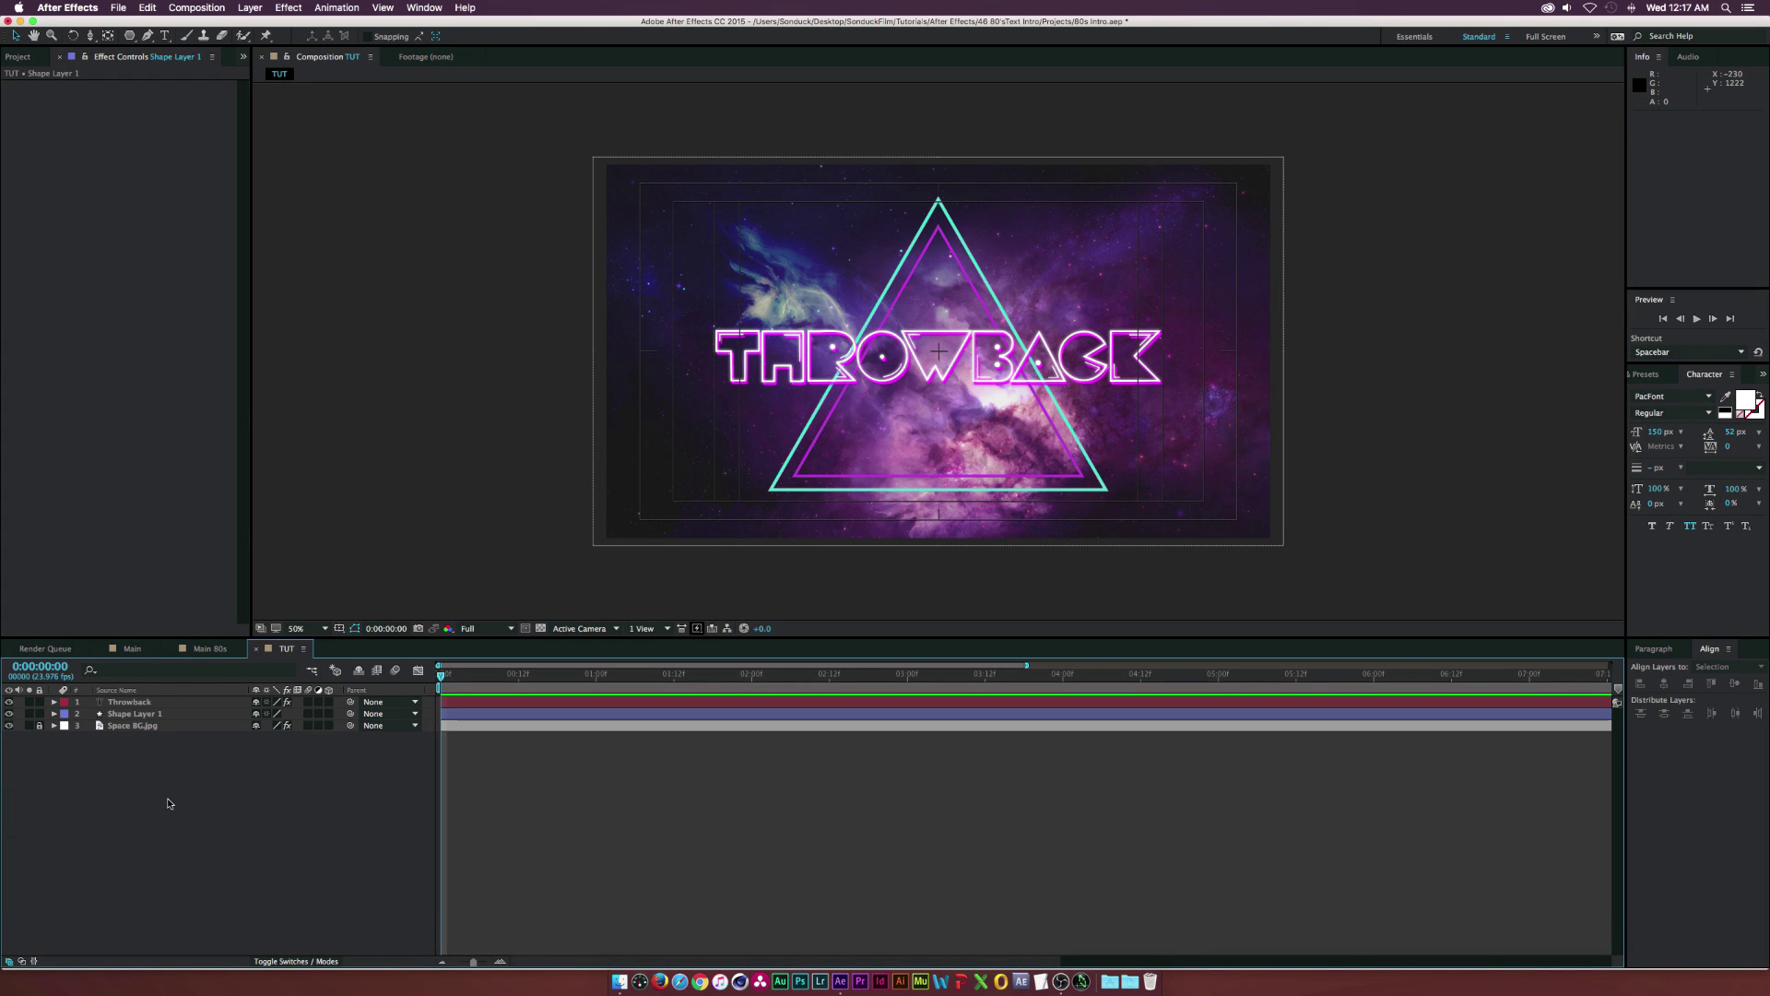
Apply the Stylize Glow effect to Shape Layer 1.
{"action": "left_click", "coordinate": [132, 714]}
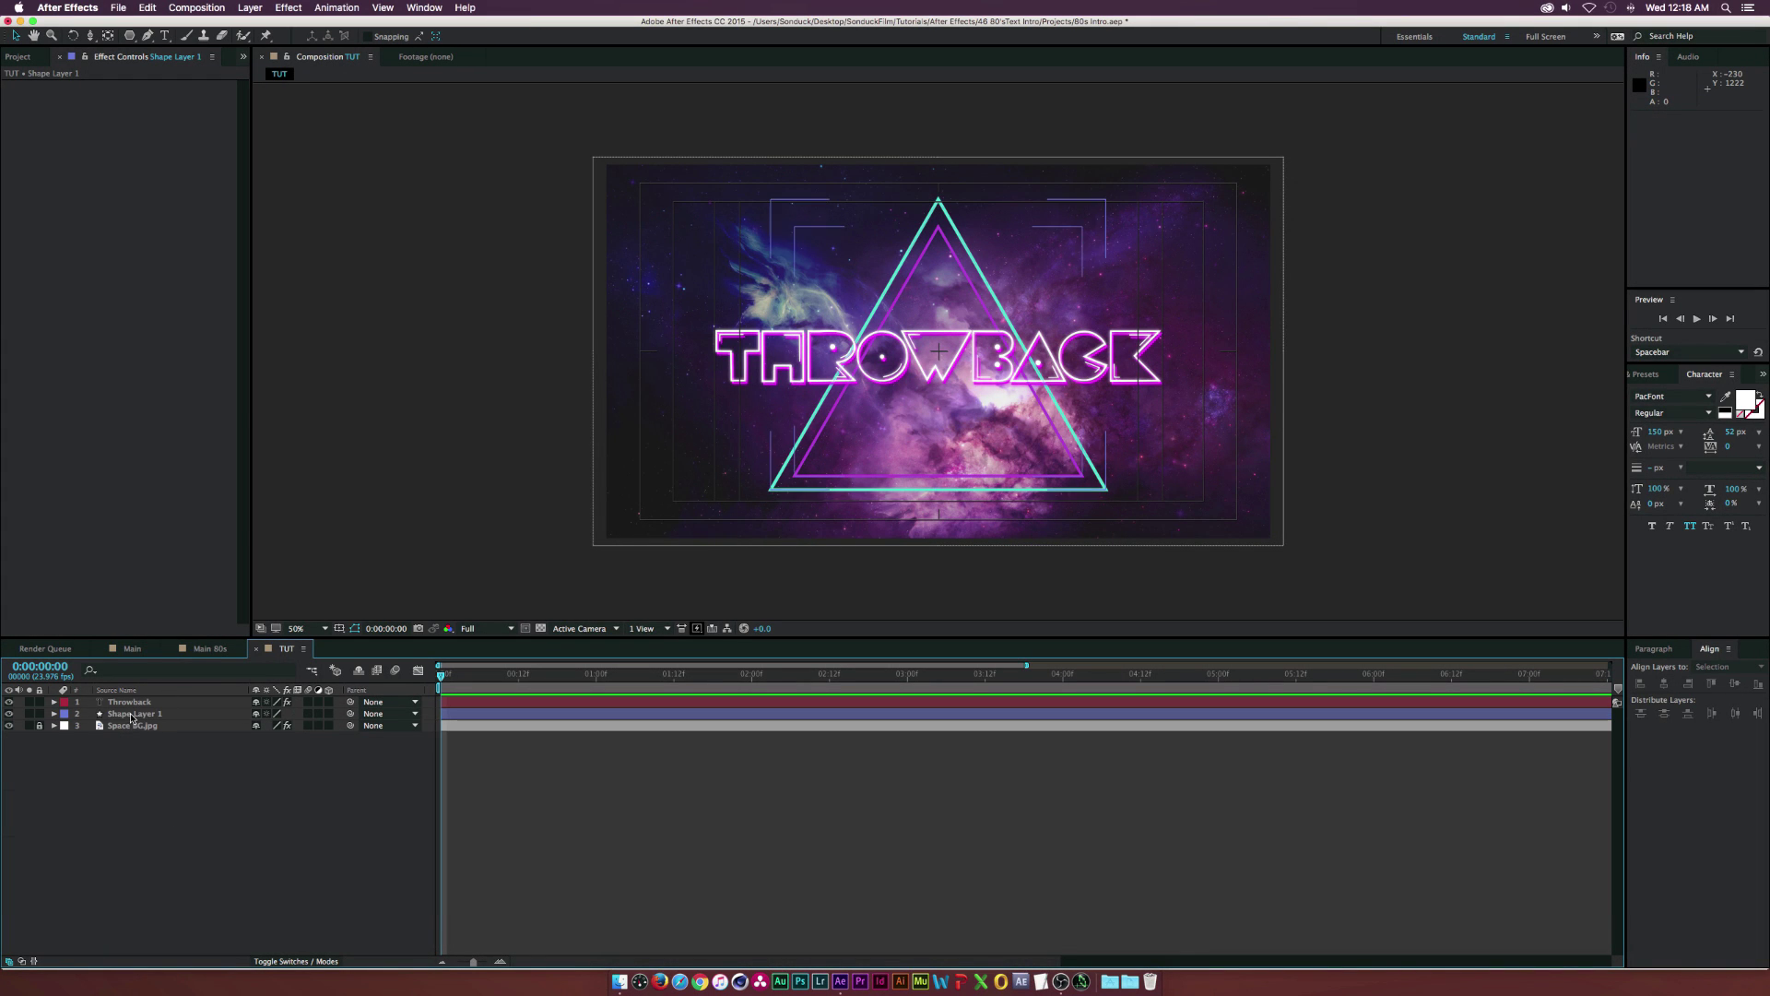
{"action": "left_click", "coordinate": [288, 7]}
{"action": "mouse_move", "coordinate": [322, 295]}
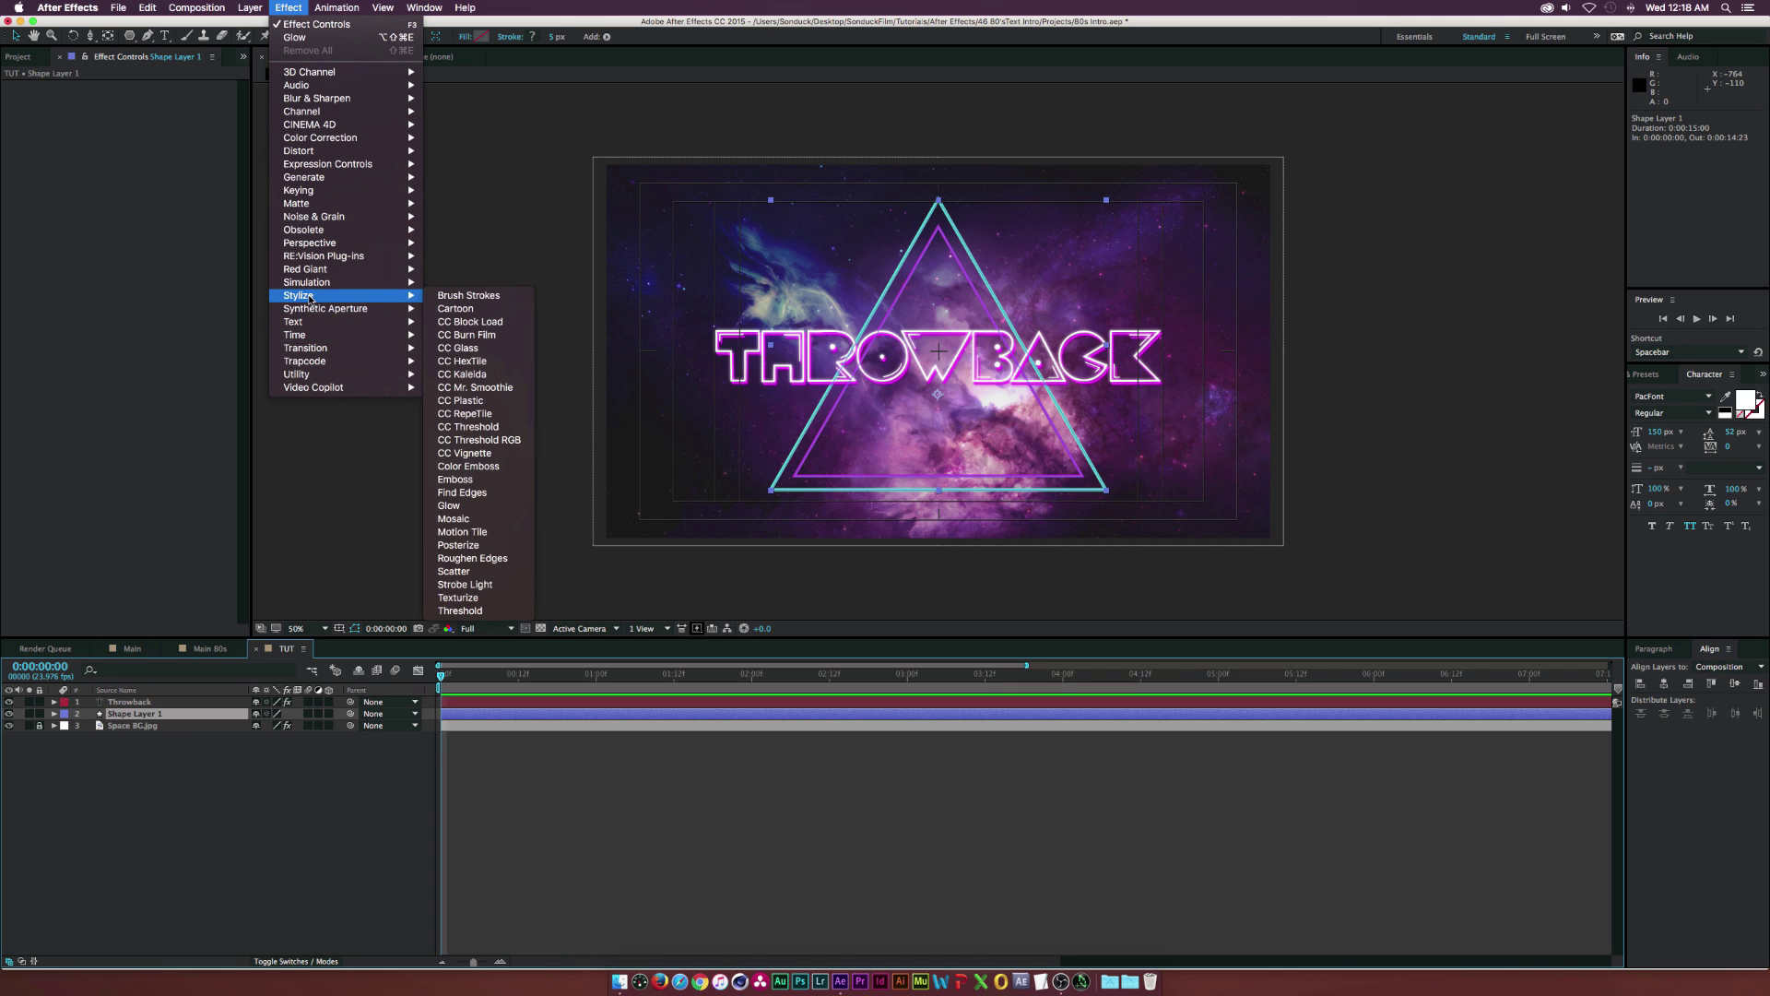
{"action": "left_click", "coordinate": [452, 505]}
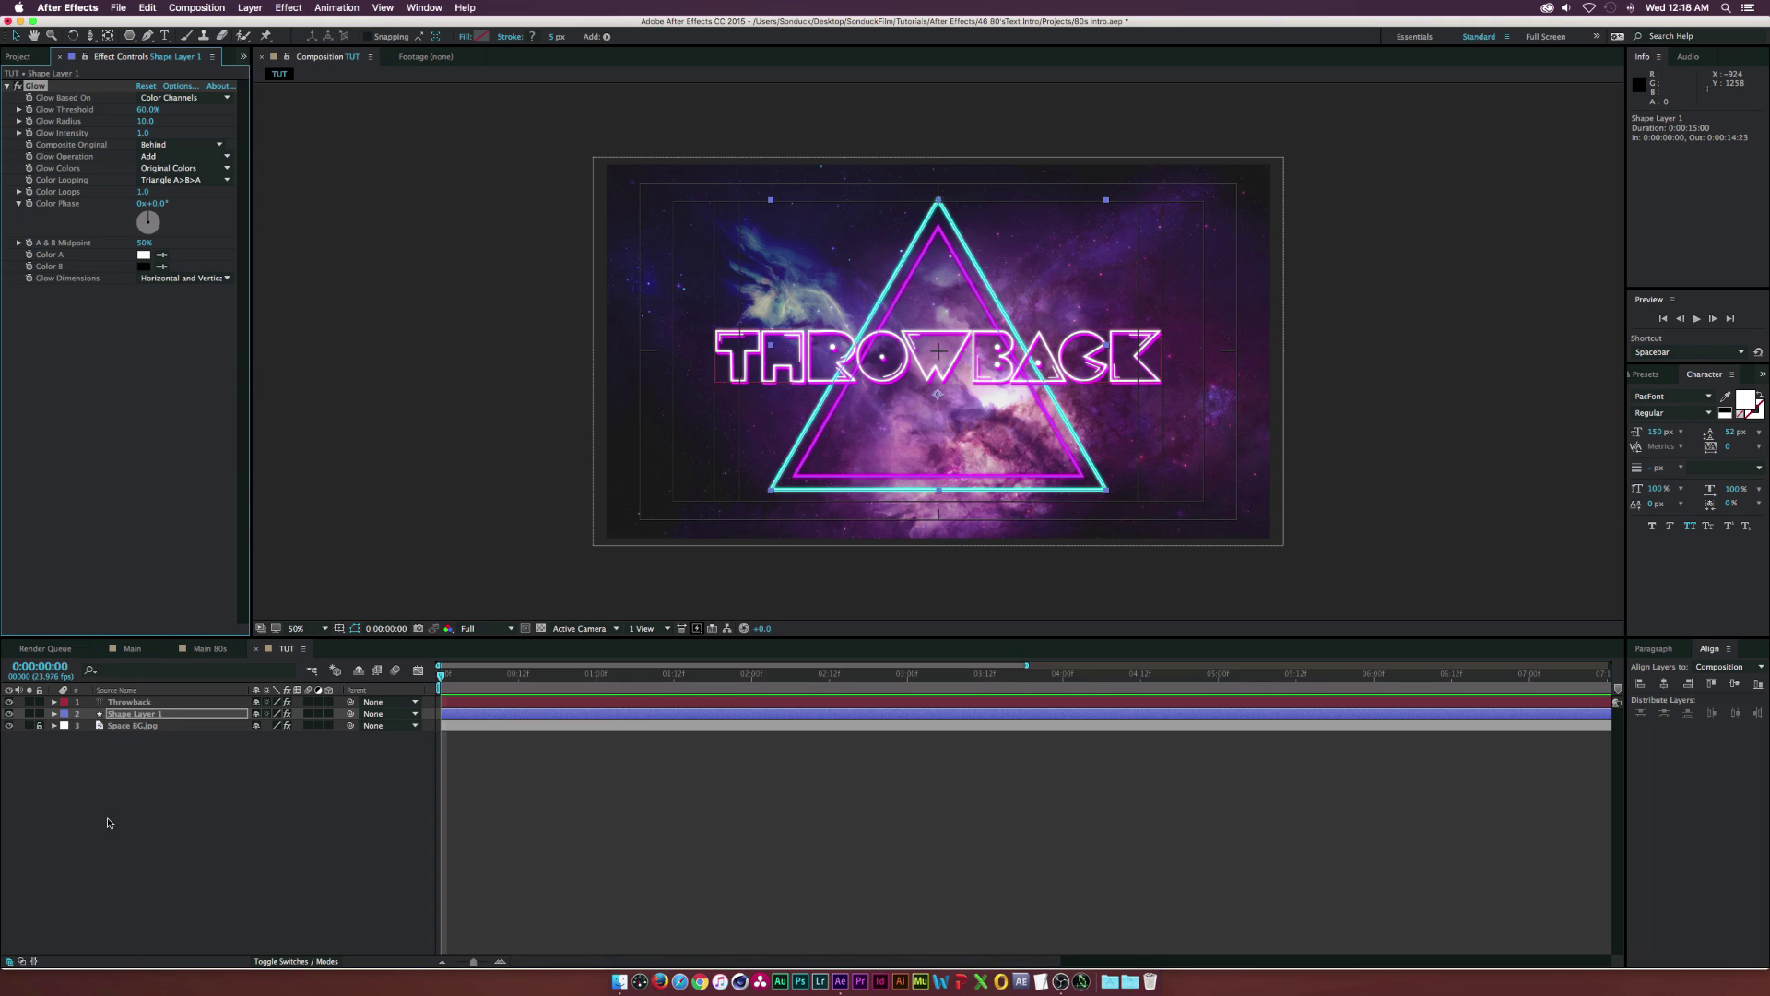
Add Trim Paths to the contents of Shape Layer 1.
{"action": "left_click", "coordinate": [125, 749]}
{"action": "left_click", "coordinate": [60, 714]}
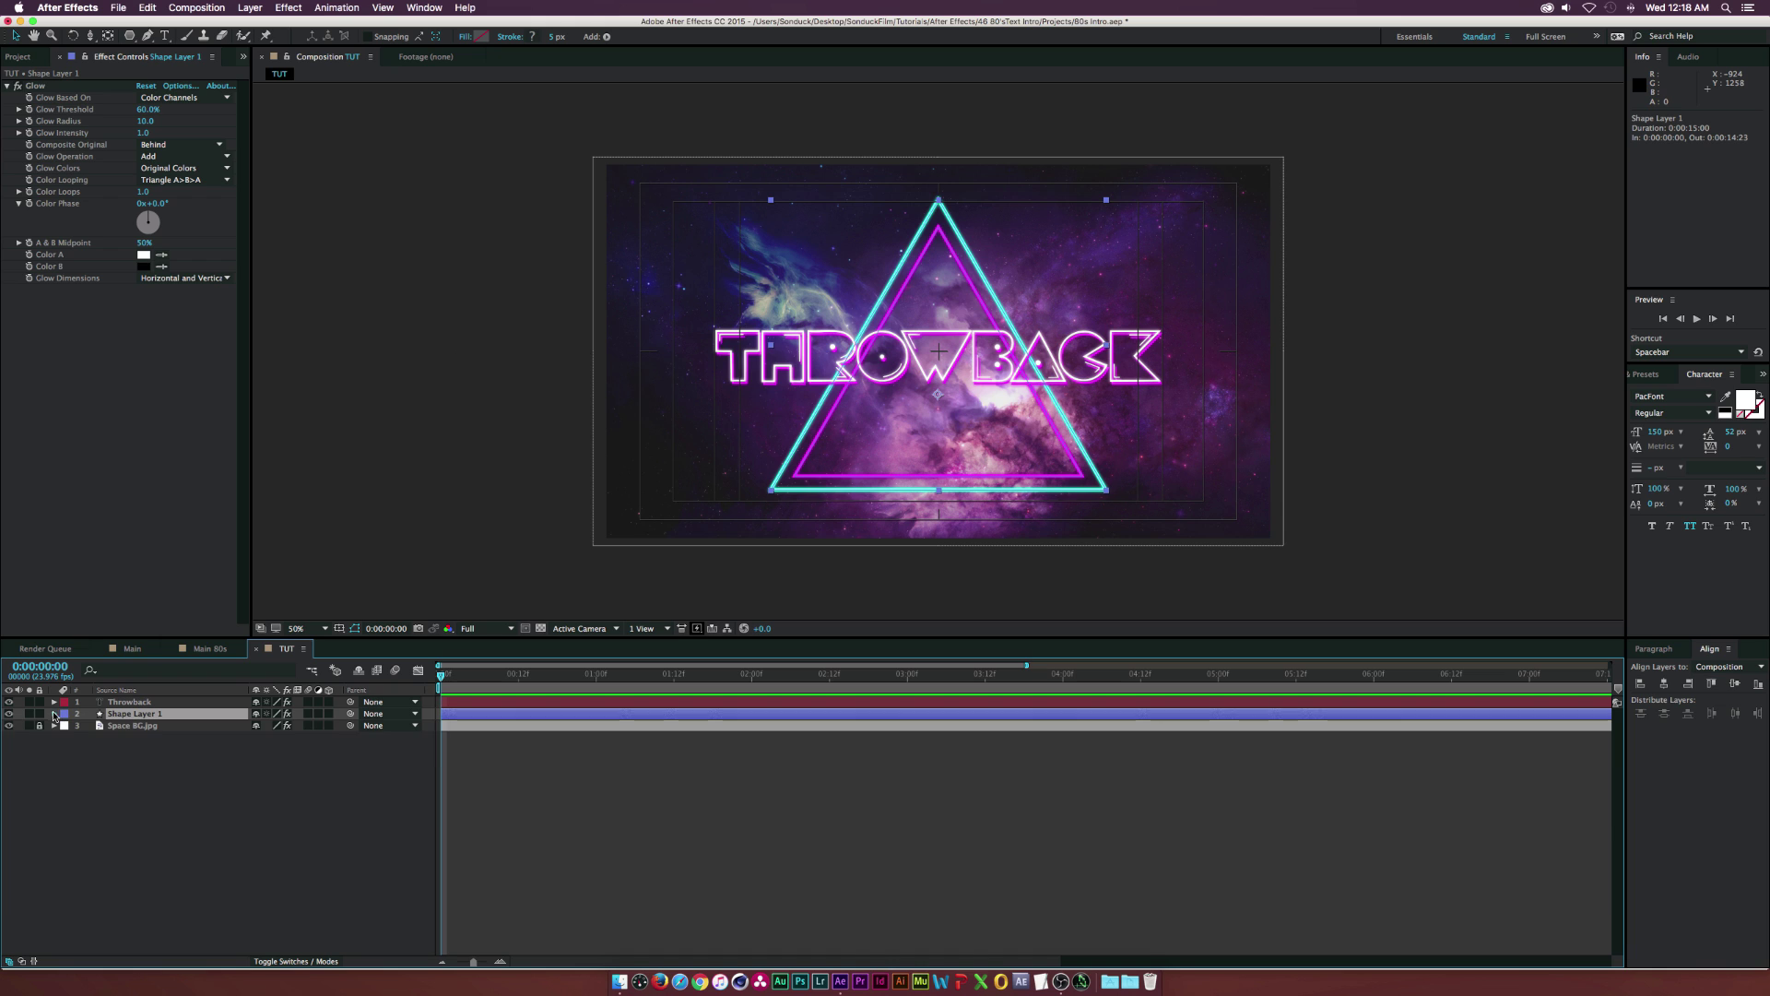
{"action": "left_click", "coordinate": [54, 713]}
{"action": "left_click", "coordinate": [325, 726]}
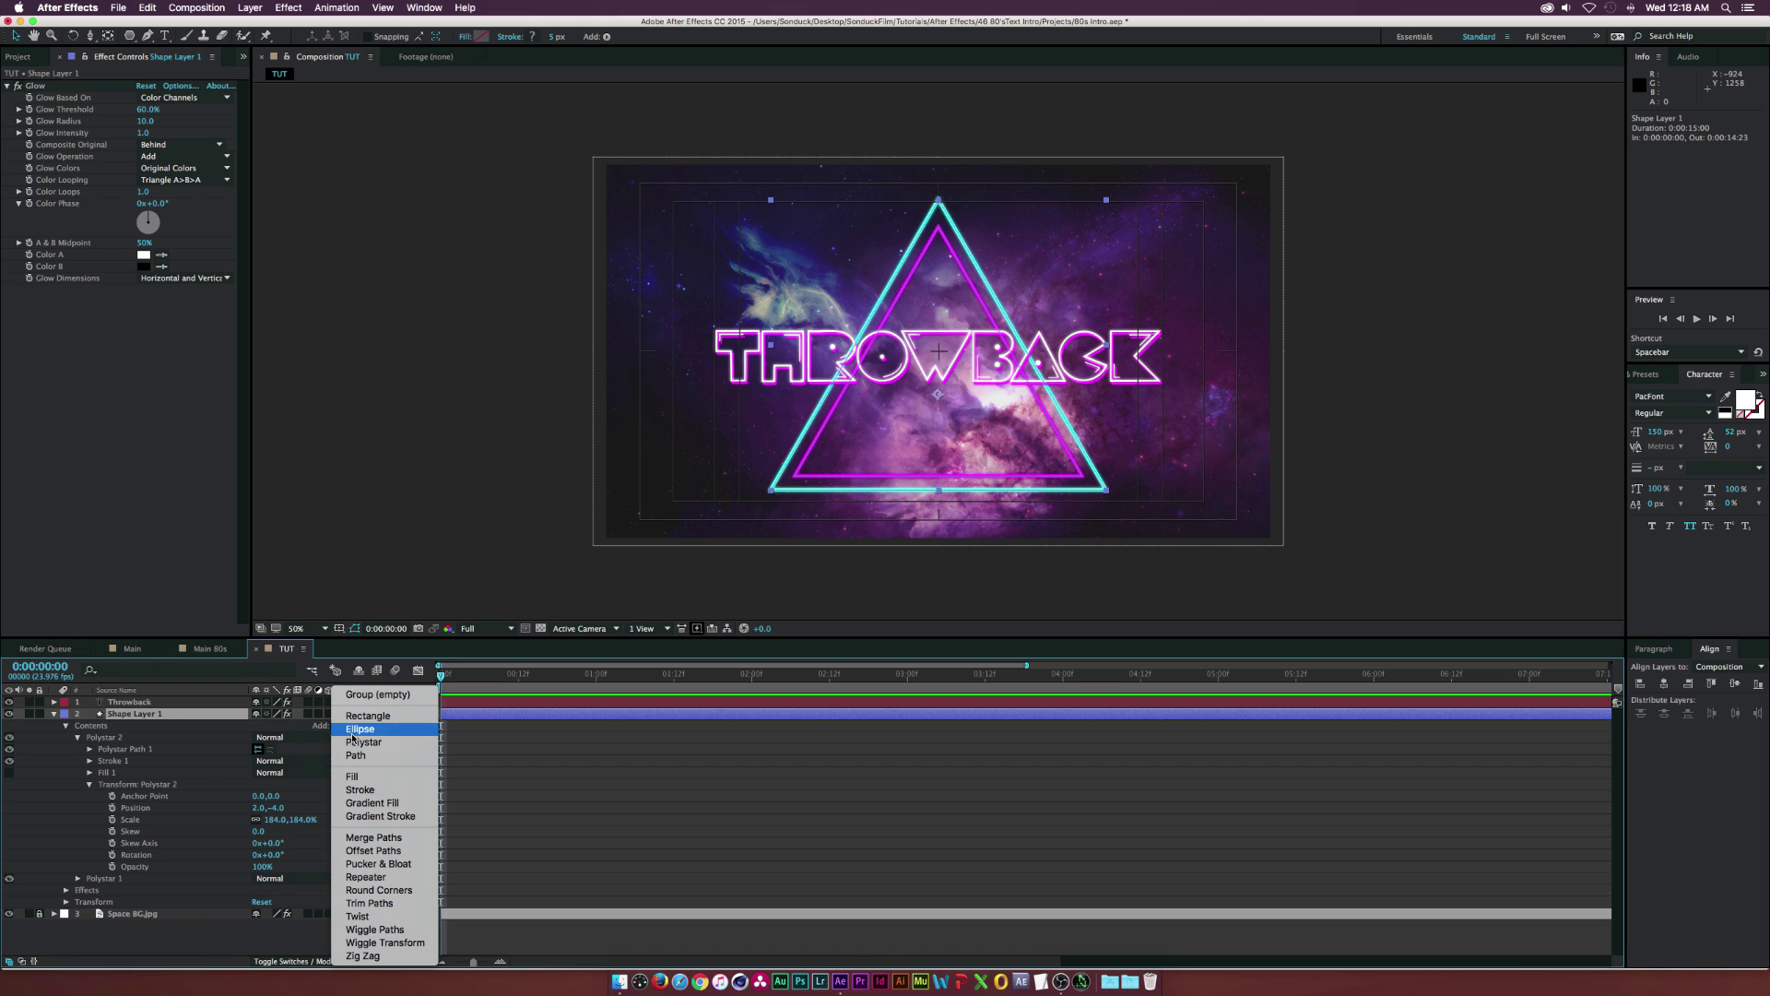
{"action": "left_click", "coordinate": [354, 904]}
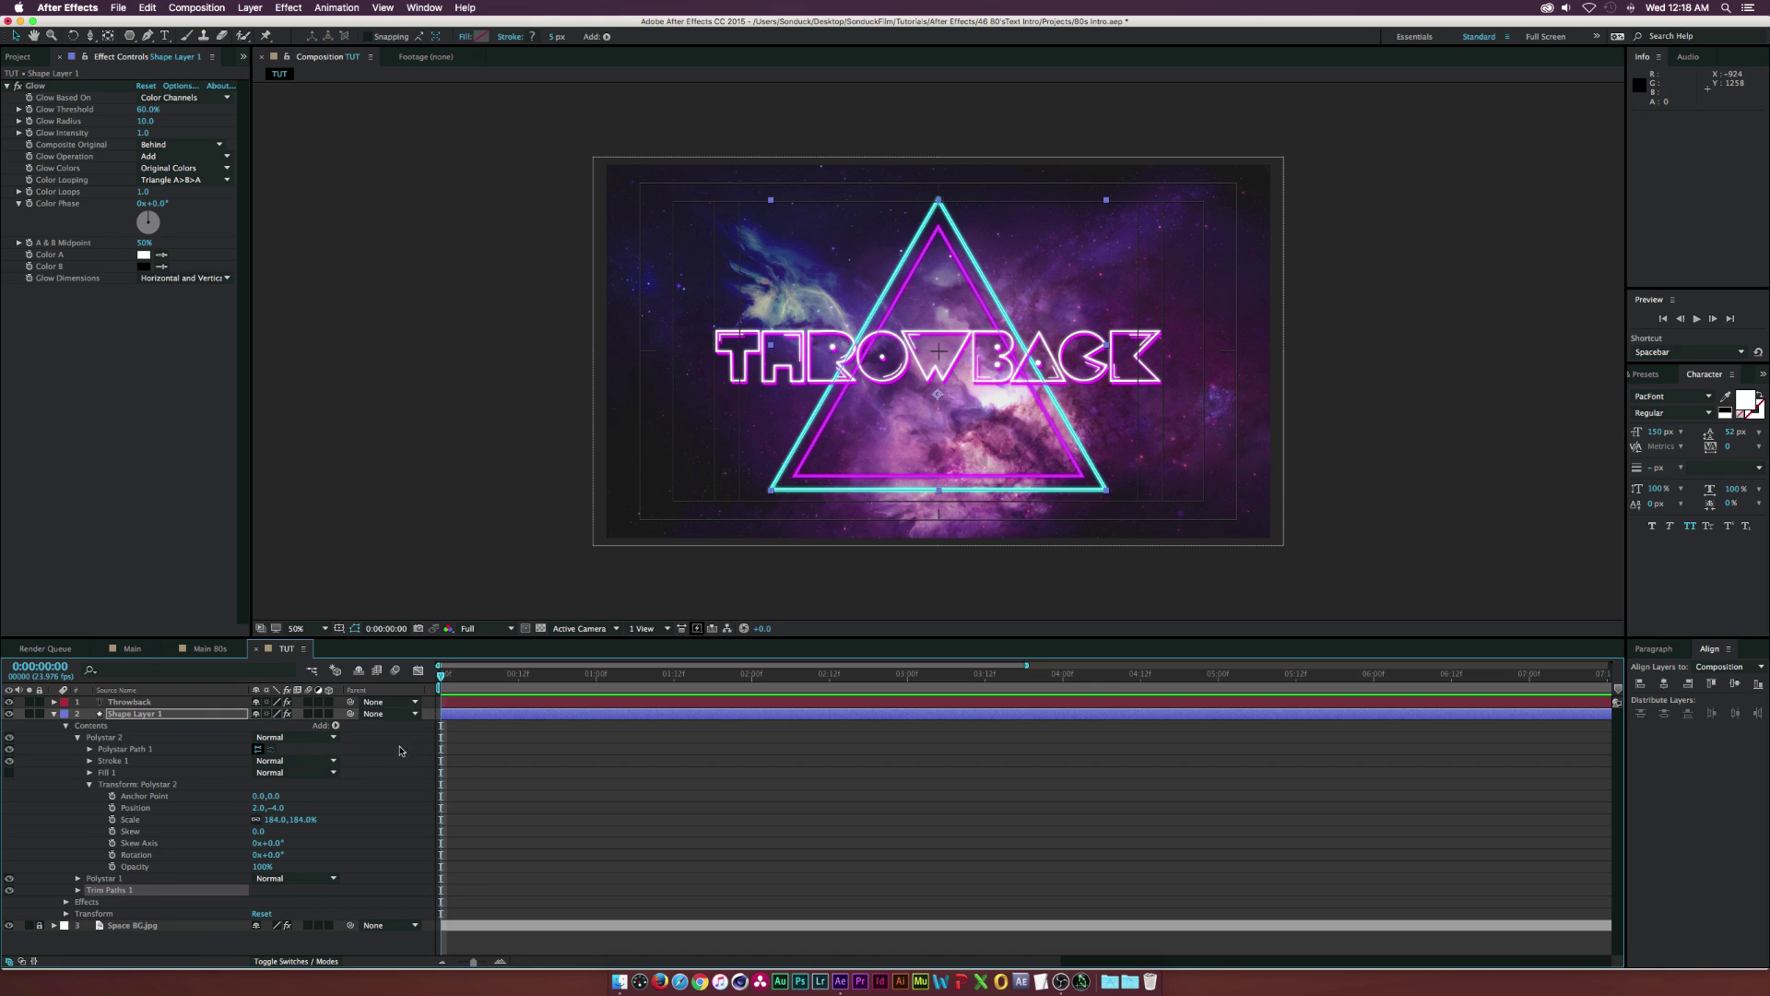
Animate the Trim Paths Start value from 100% at 0 seconds to 0% at 5 seconds.
{"action": "left_click", "coordinate": [77, 890]}
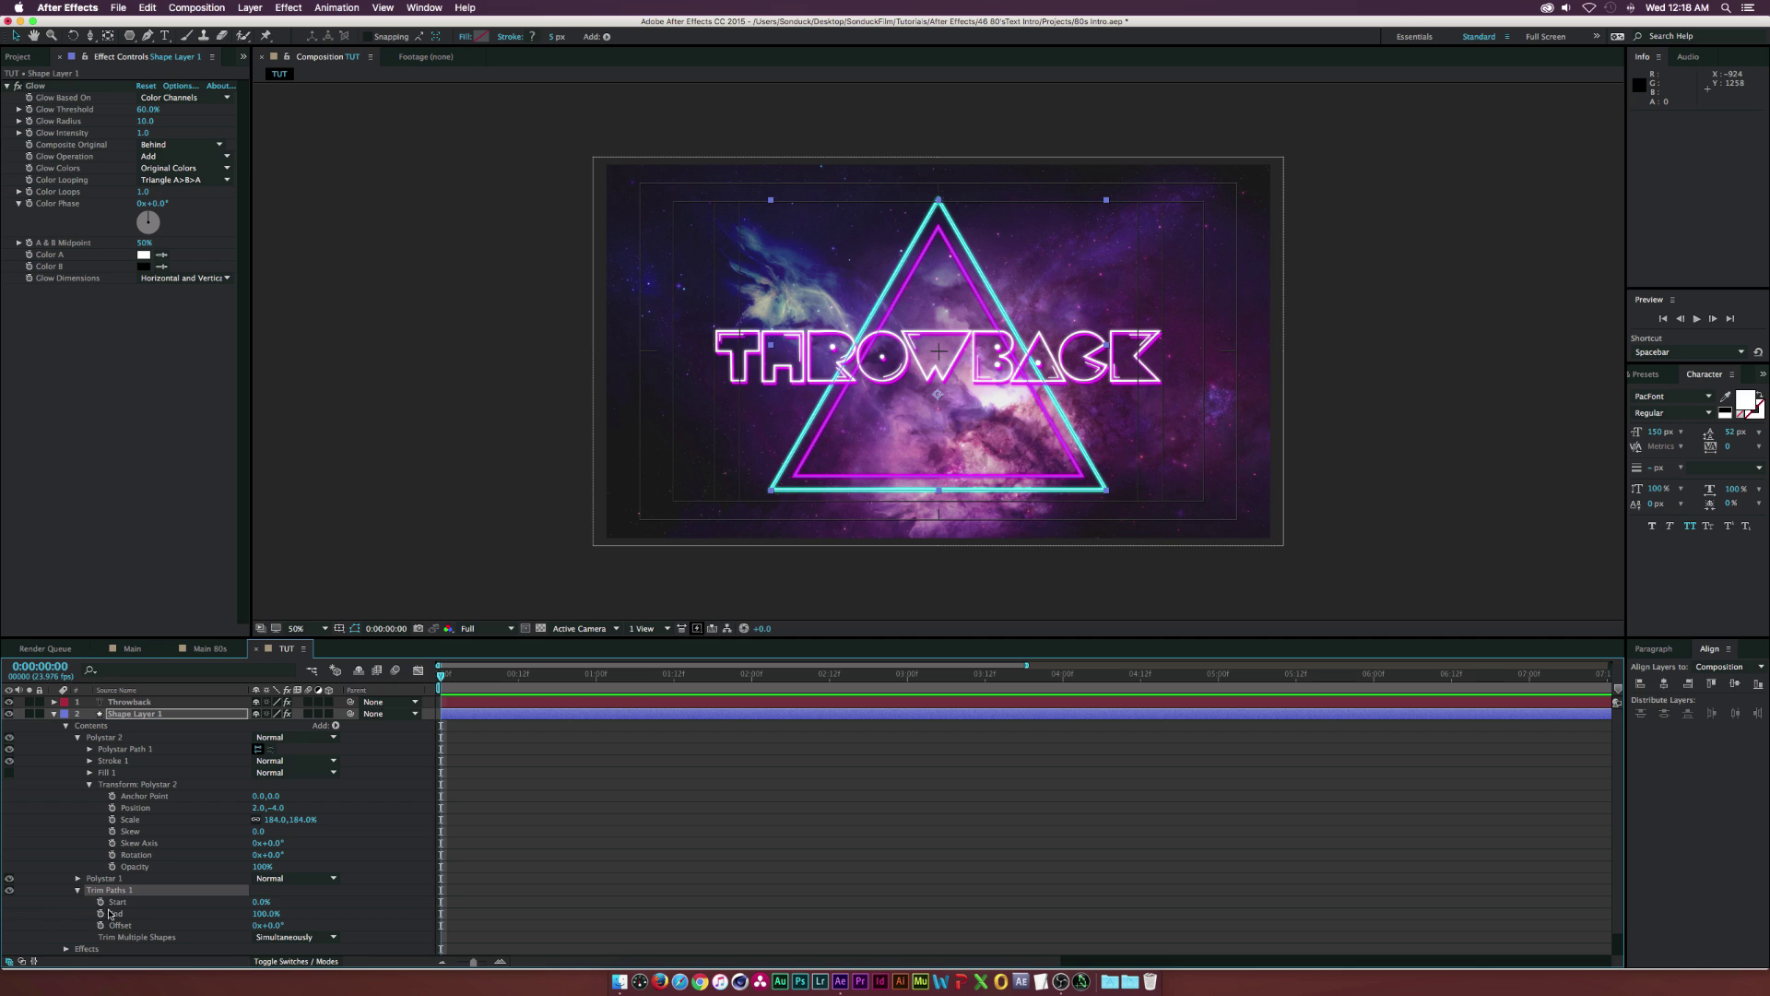
{"action": "left_click", "coordinate": [101, 902]}
{"action": "left_click_drag", "start_coordinate": [340, 905], "coordinate": [478, 905]}
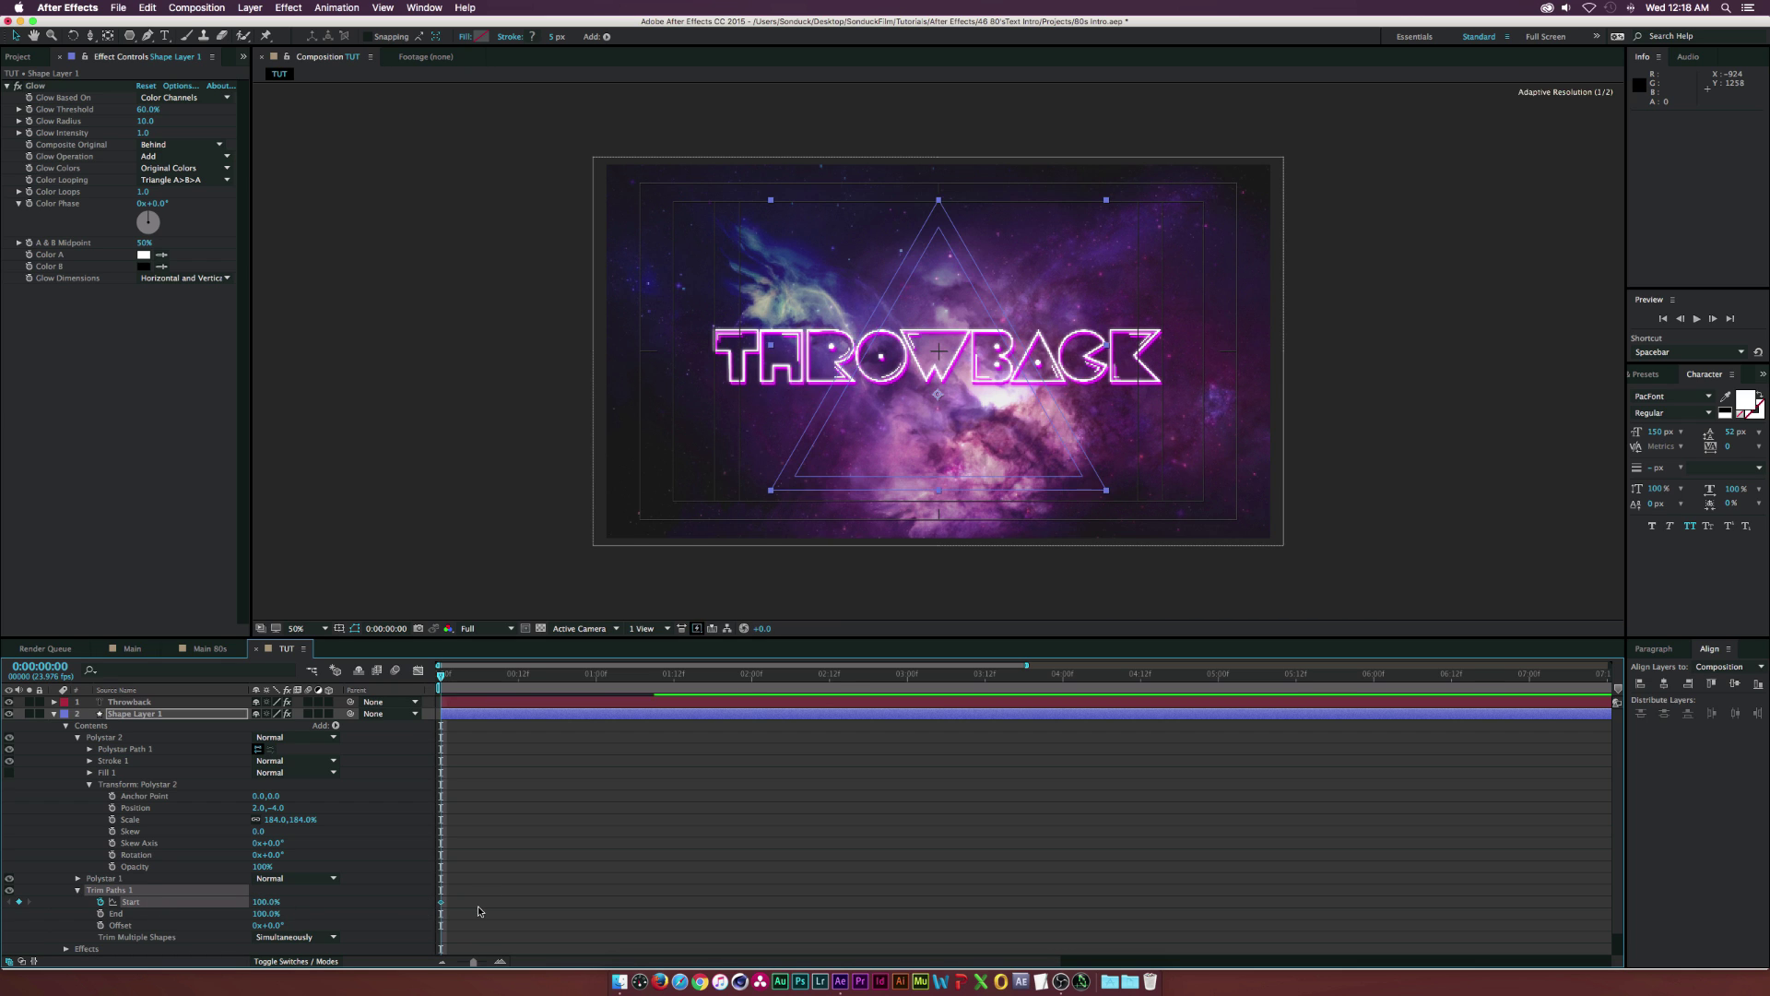
{"action": "left_click_drag", "start_coordinate": [496, 677], "coordinate": [1217, 693]}
{"action": "left_click_drag", "start_coordinate": [264, 902], "coordinate": [96, 895]}
{"action": "left_click", "coordinate": [565, 830]}
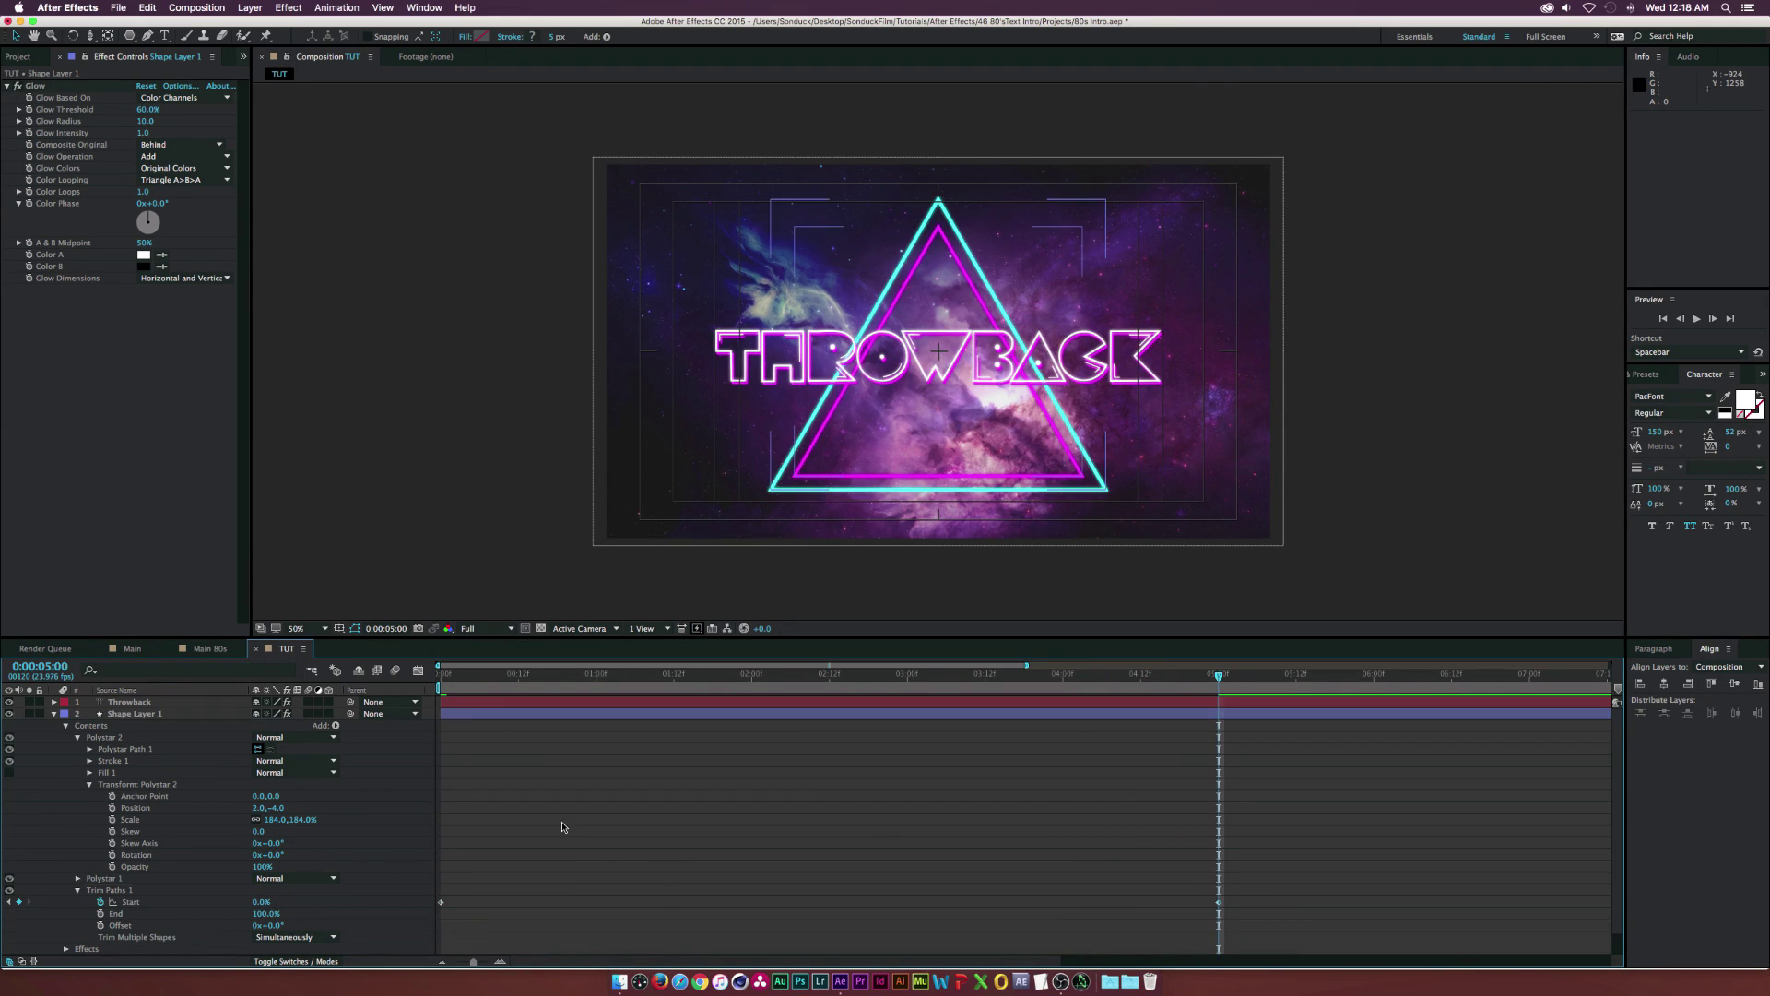
{"action": "left_click_drag", "start_coordinate": [593, 682], "coordinate": [1250, 718]}
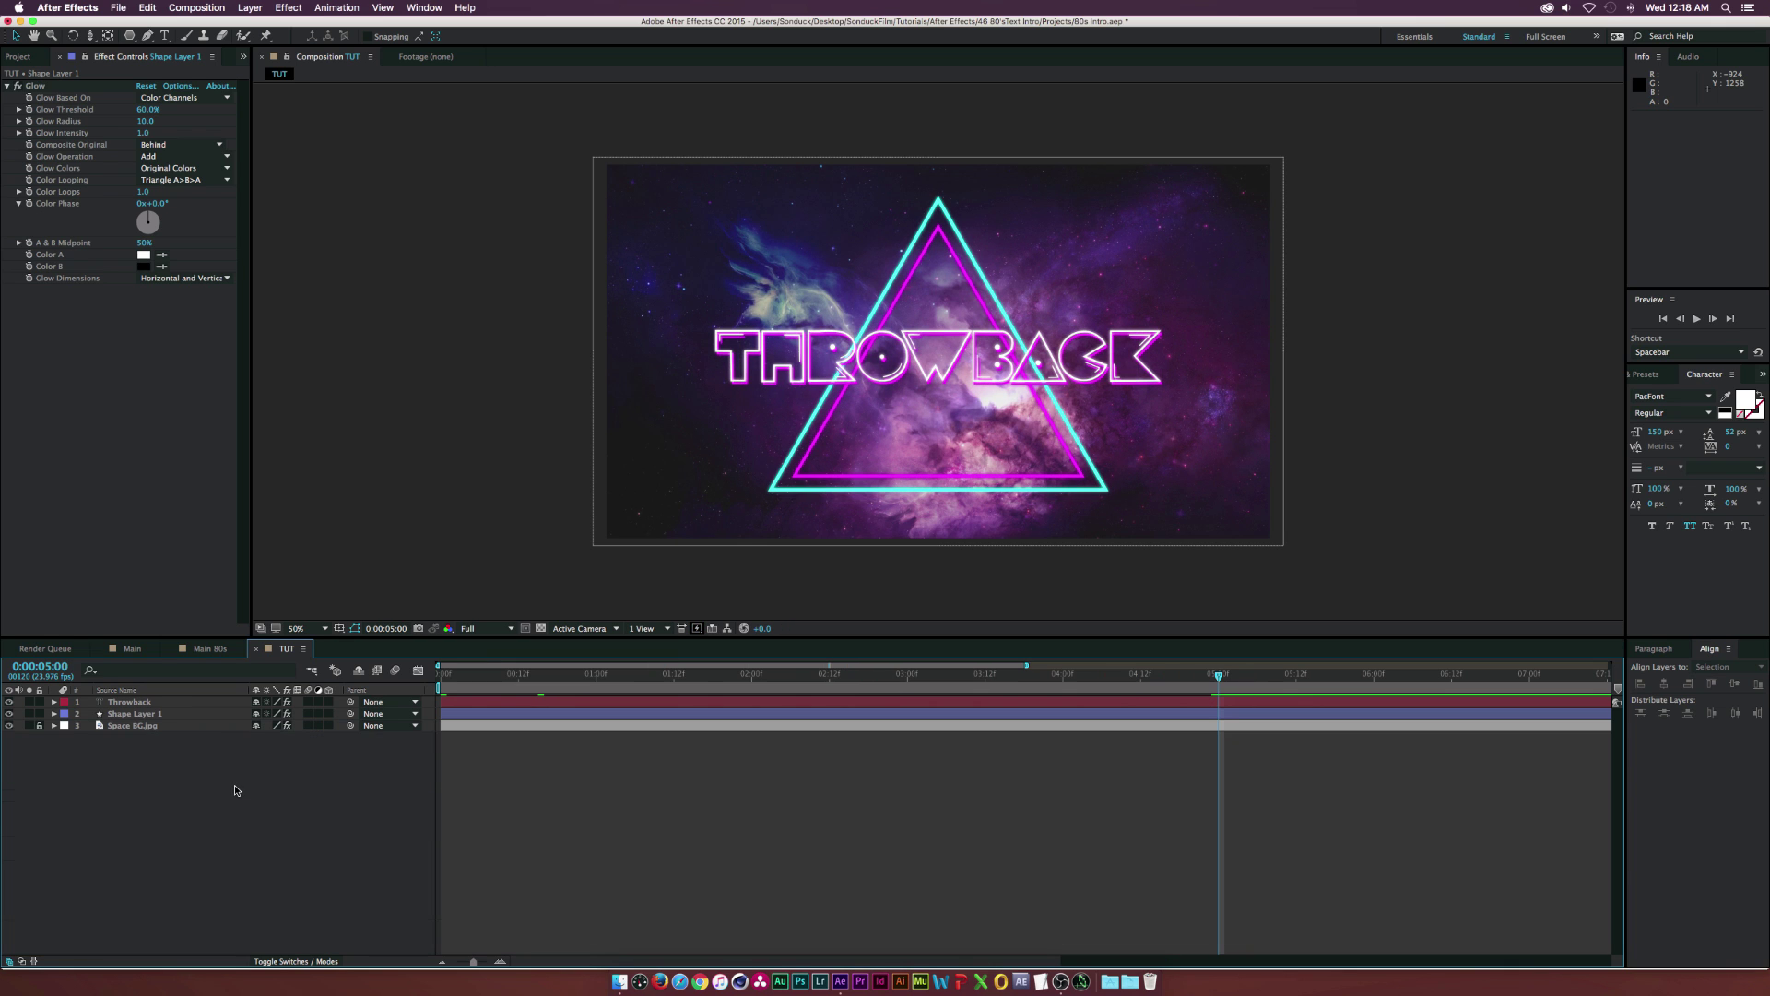
Add a two-node 50mm camera and make the Throwback and Shape Layer 1 layers 3D.
{"action": "left_click", "coordinate": [250, 7]}
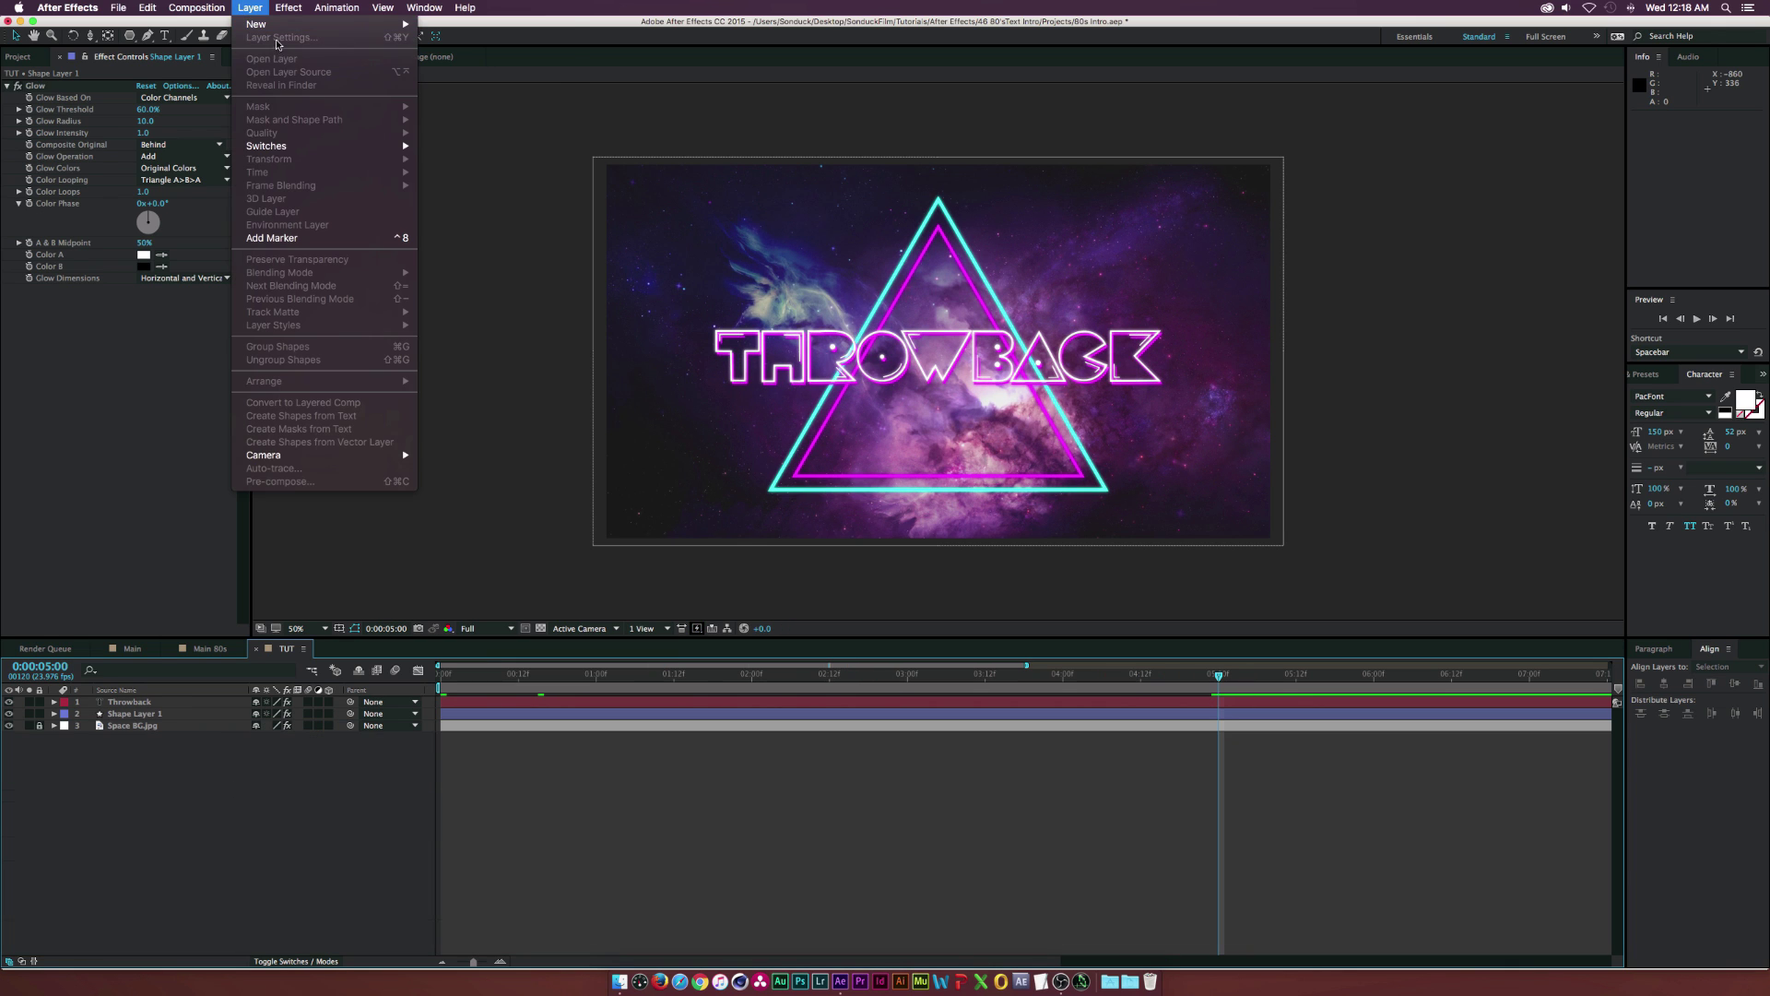
{"action": "mouse_move", "coordinate": [268, 25]}
{"action": "left_click", "coordinate": [504, 68]}
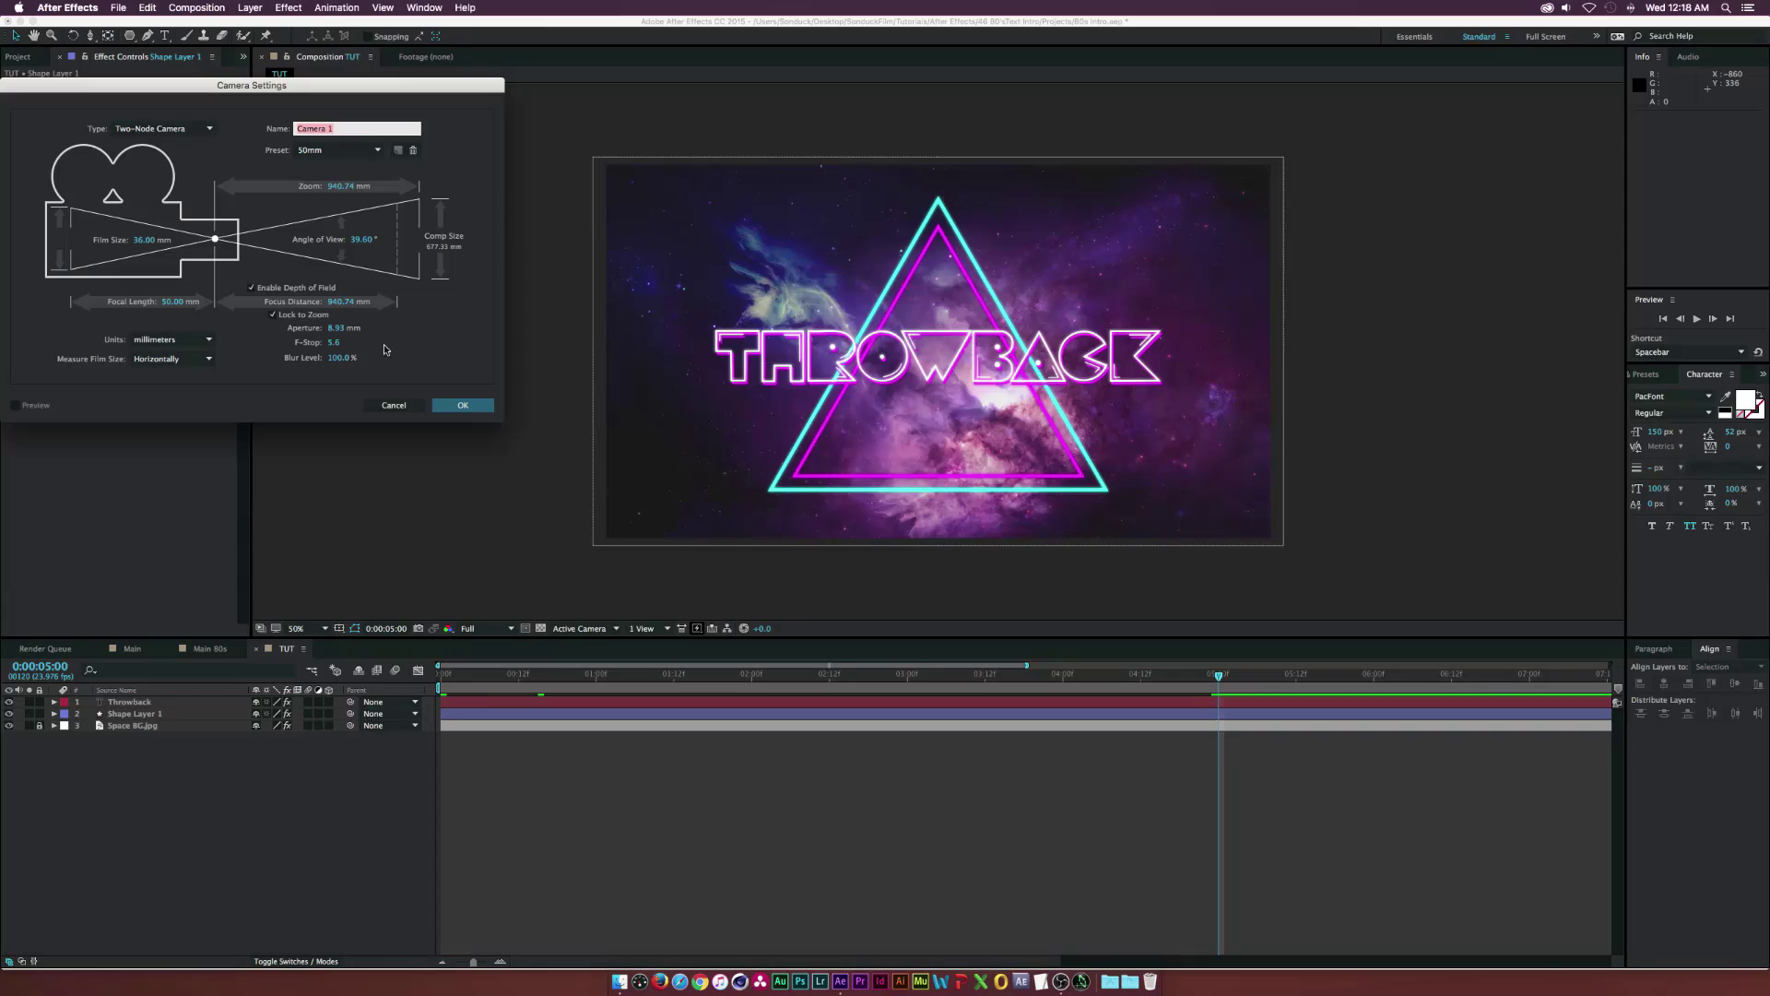
{"action": "left_click", "coordinate": [463, 406]}
{"action": "left_click", "coordinate": [256, 207]}
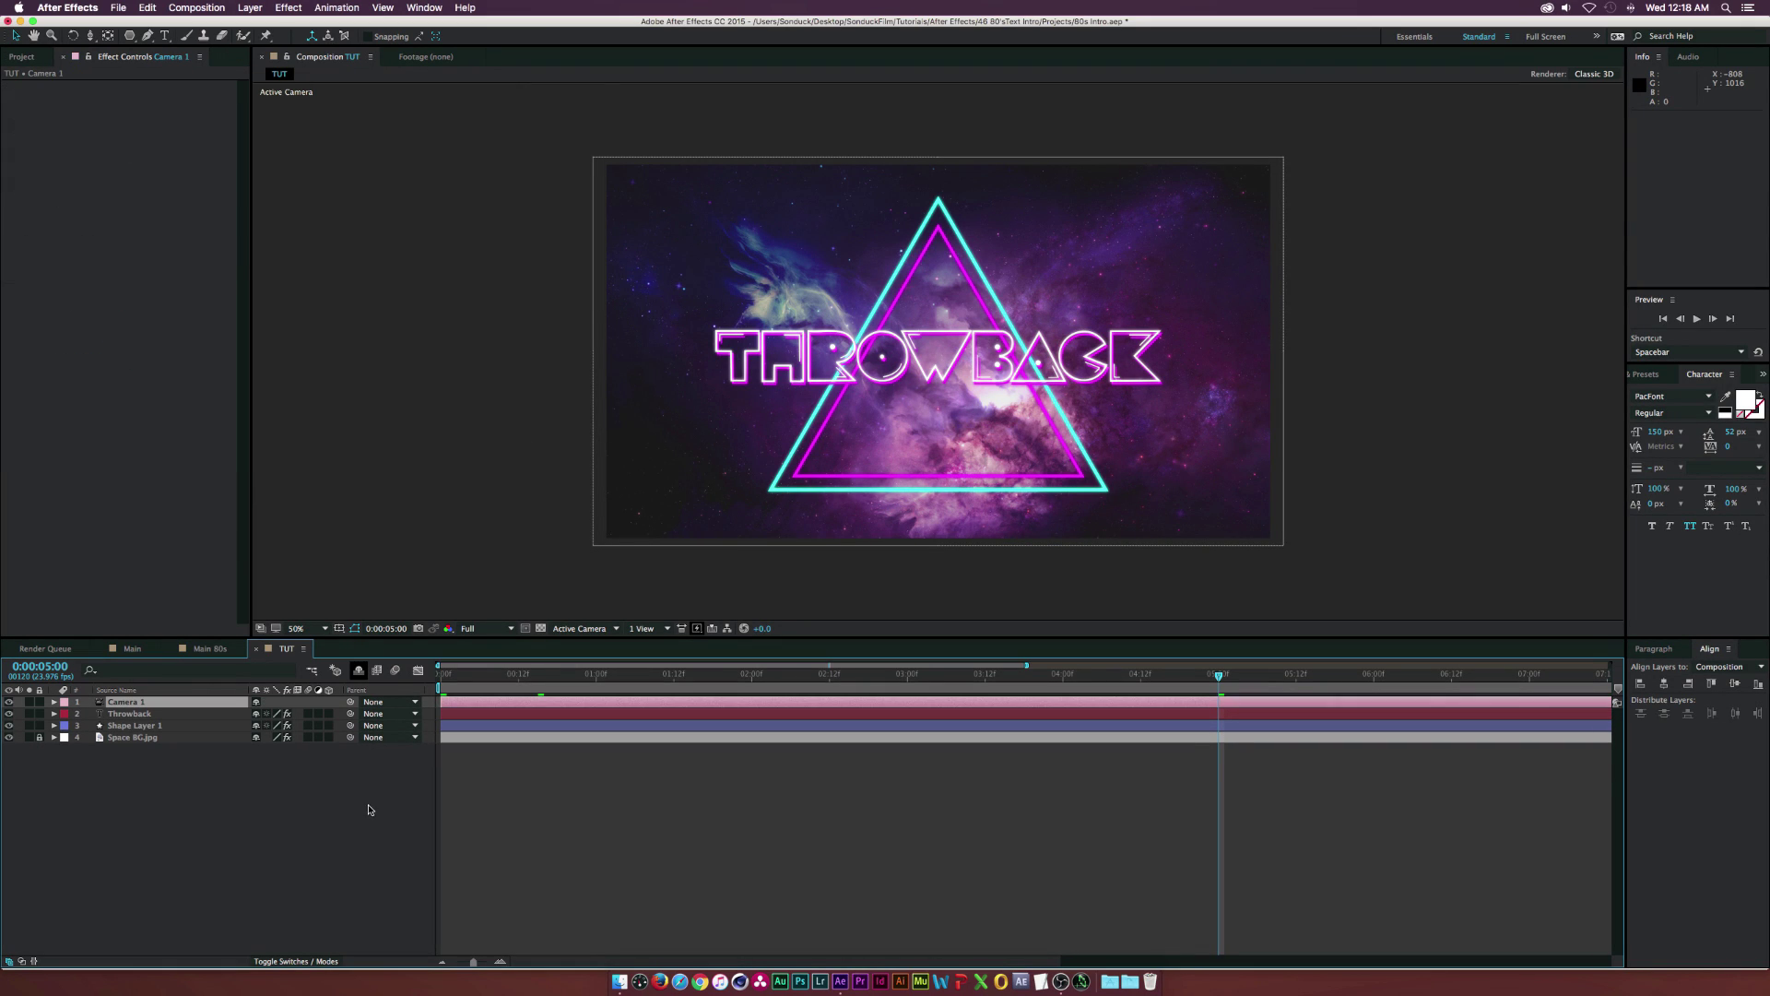
{"action": "left_click", "coordinate": [121, 714]}
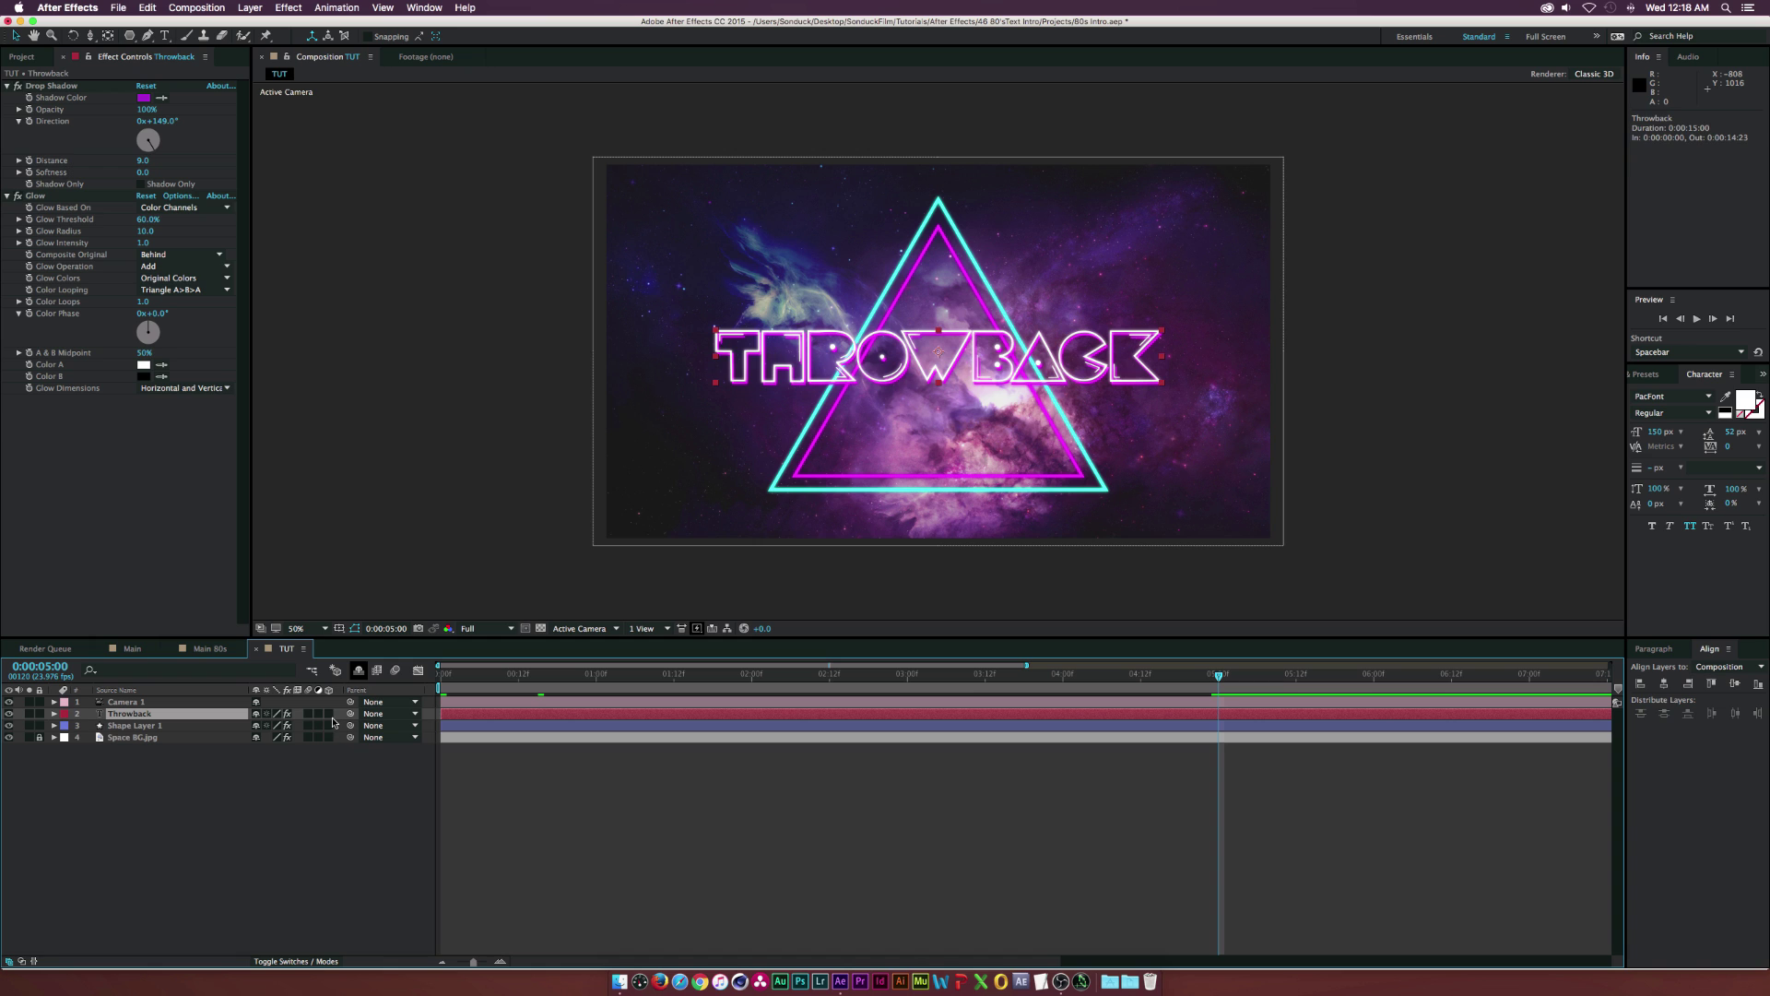
Animate Camera 1's Position from a Z of 573.3 at 0 seconds to its existing position at 5 seconds.
{"action": "left_click", "coordinate": [121, 702]}
{"action": "key", "text": "p"}
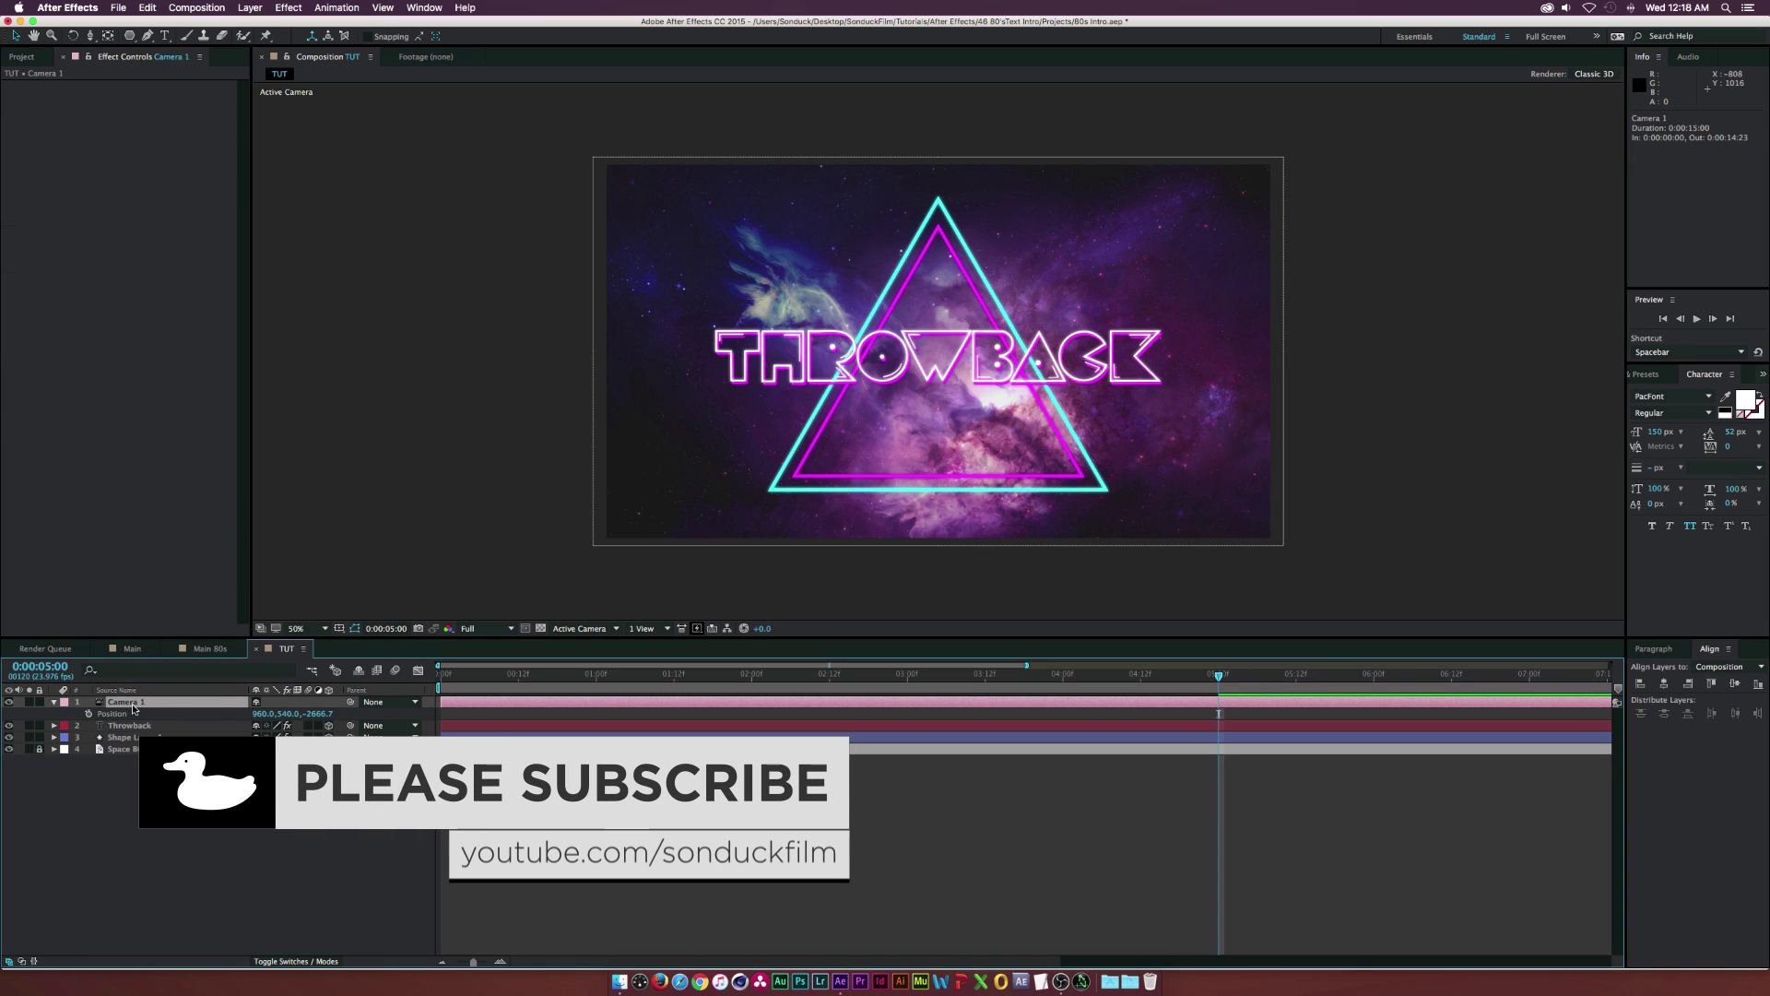
{"action": "left_click", "coordinate": [89, 713]}
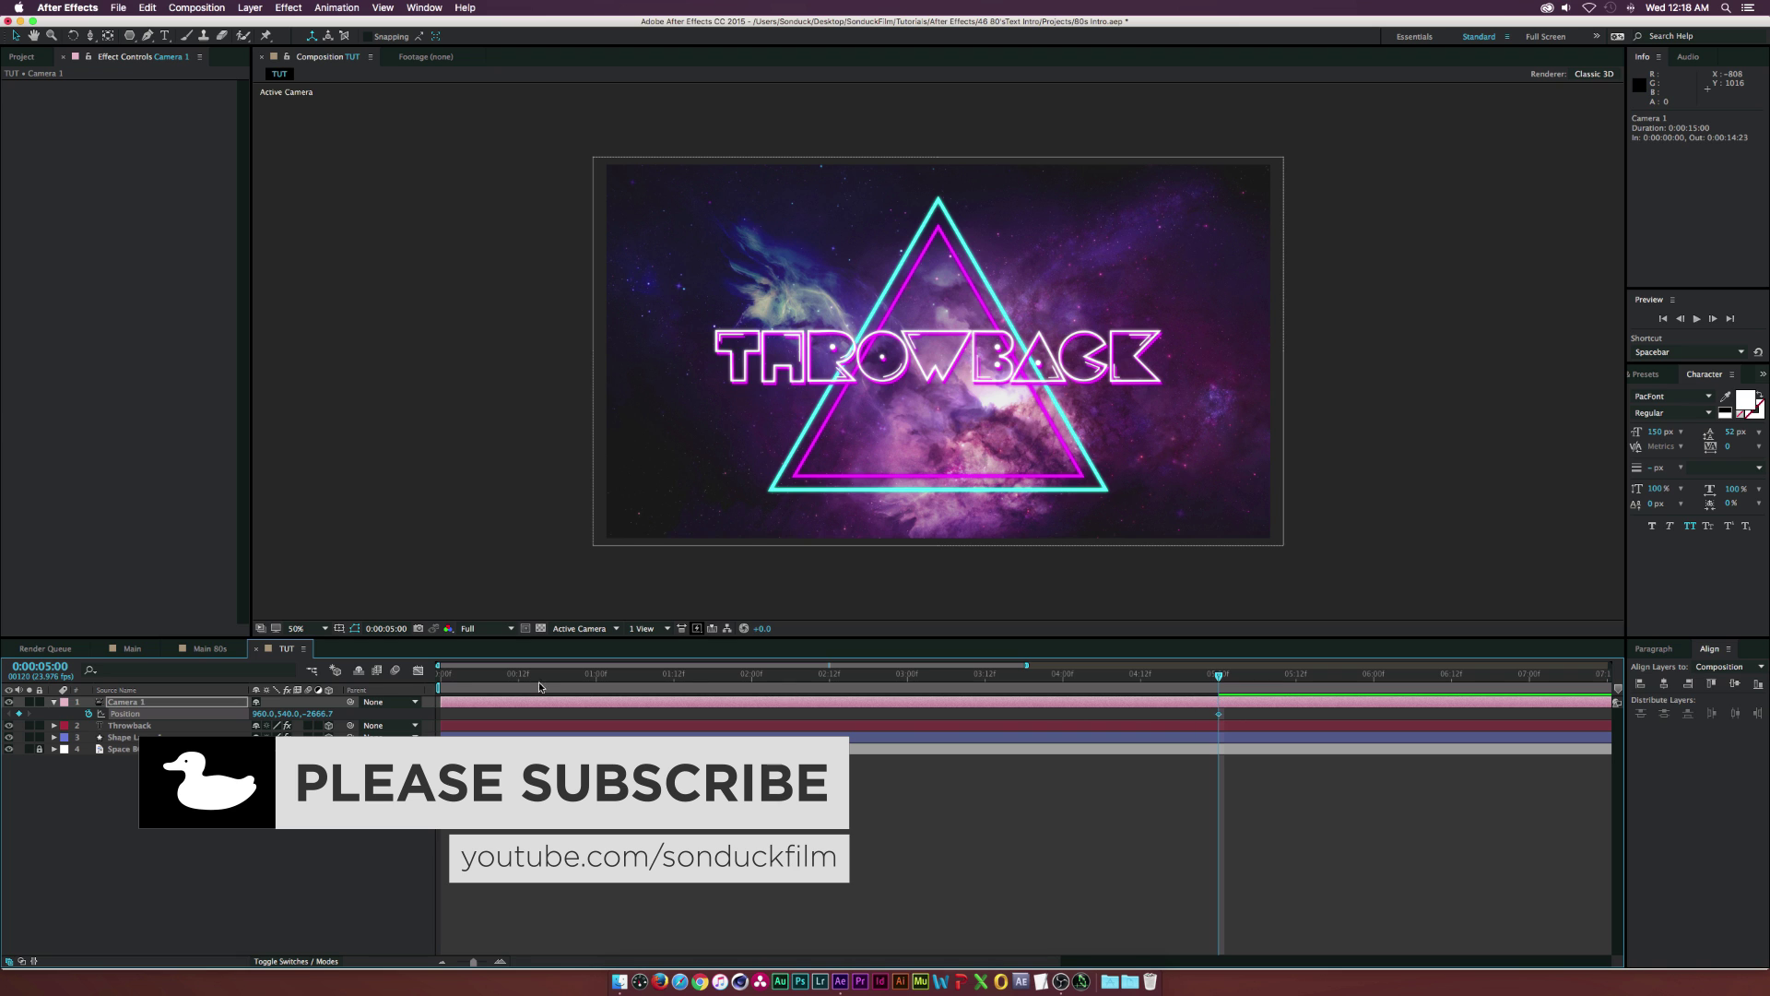
{"action": "left_click", "coordinate": [823, 676]}
{"action": "left_click_drag", "start_coordinate": [799, 689], "coordinate": [441, 687]}
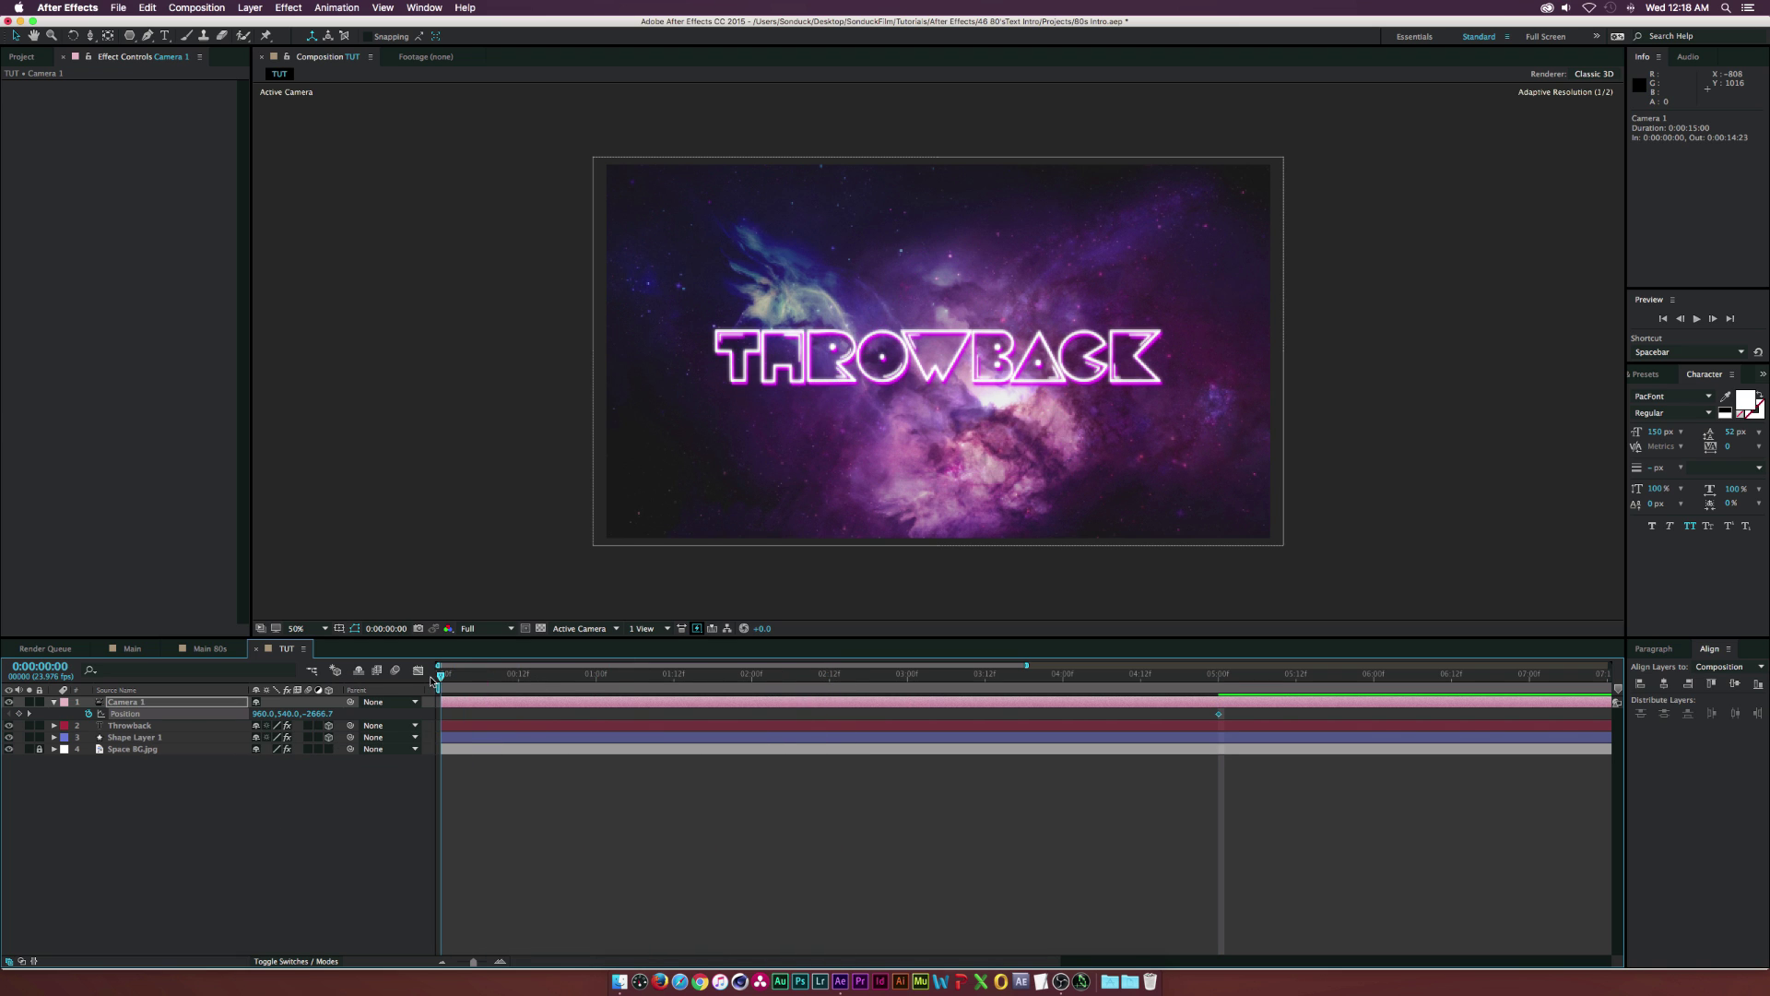
{"action": "left_click_drag", "start_coordinate": [90, 35], "coordinate": [167, 82]}
{"action": "left_click_drag", "start_coordinate": [927, 387], "coordinate": [949, 319]}
{"action": "left_click_drag", "start_coordinate": [440, 675], "coordinate": [1217, 707]}
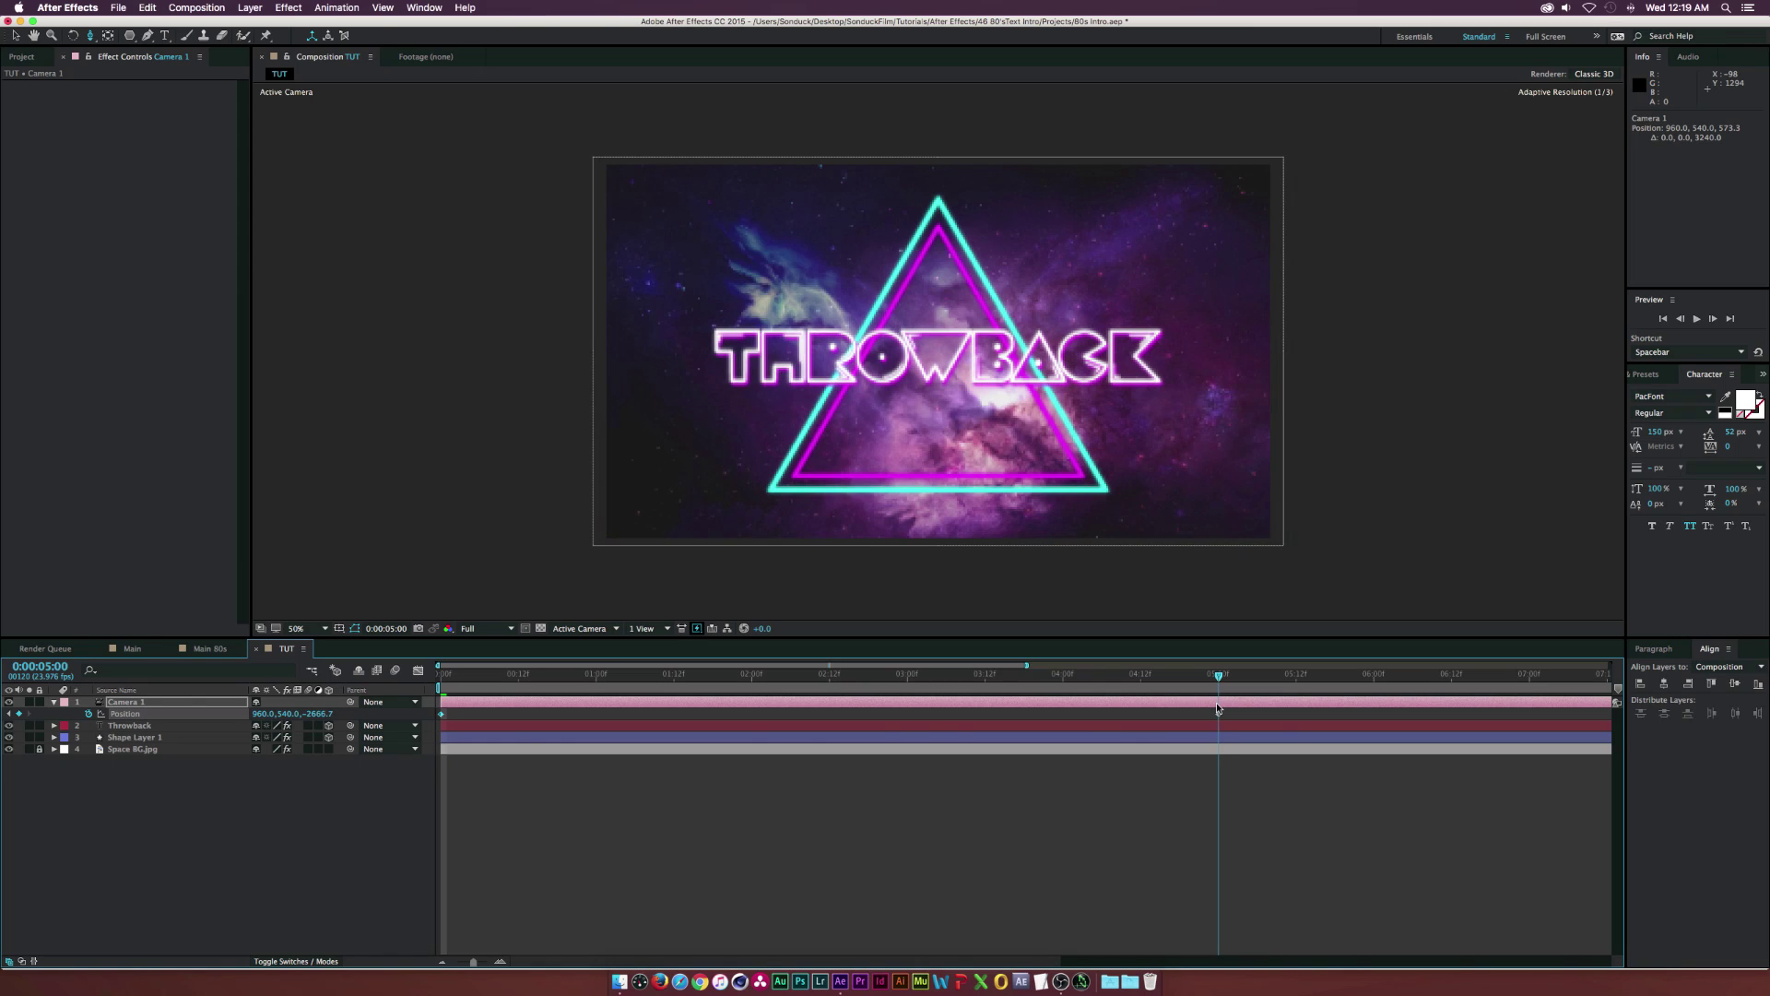
Set the Throwback text layer's Z position to -411.0 to bring it closer to the camera.
{"action": "left_click", "coordinate": [154, 727]}
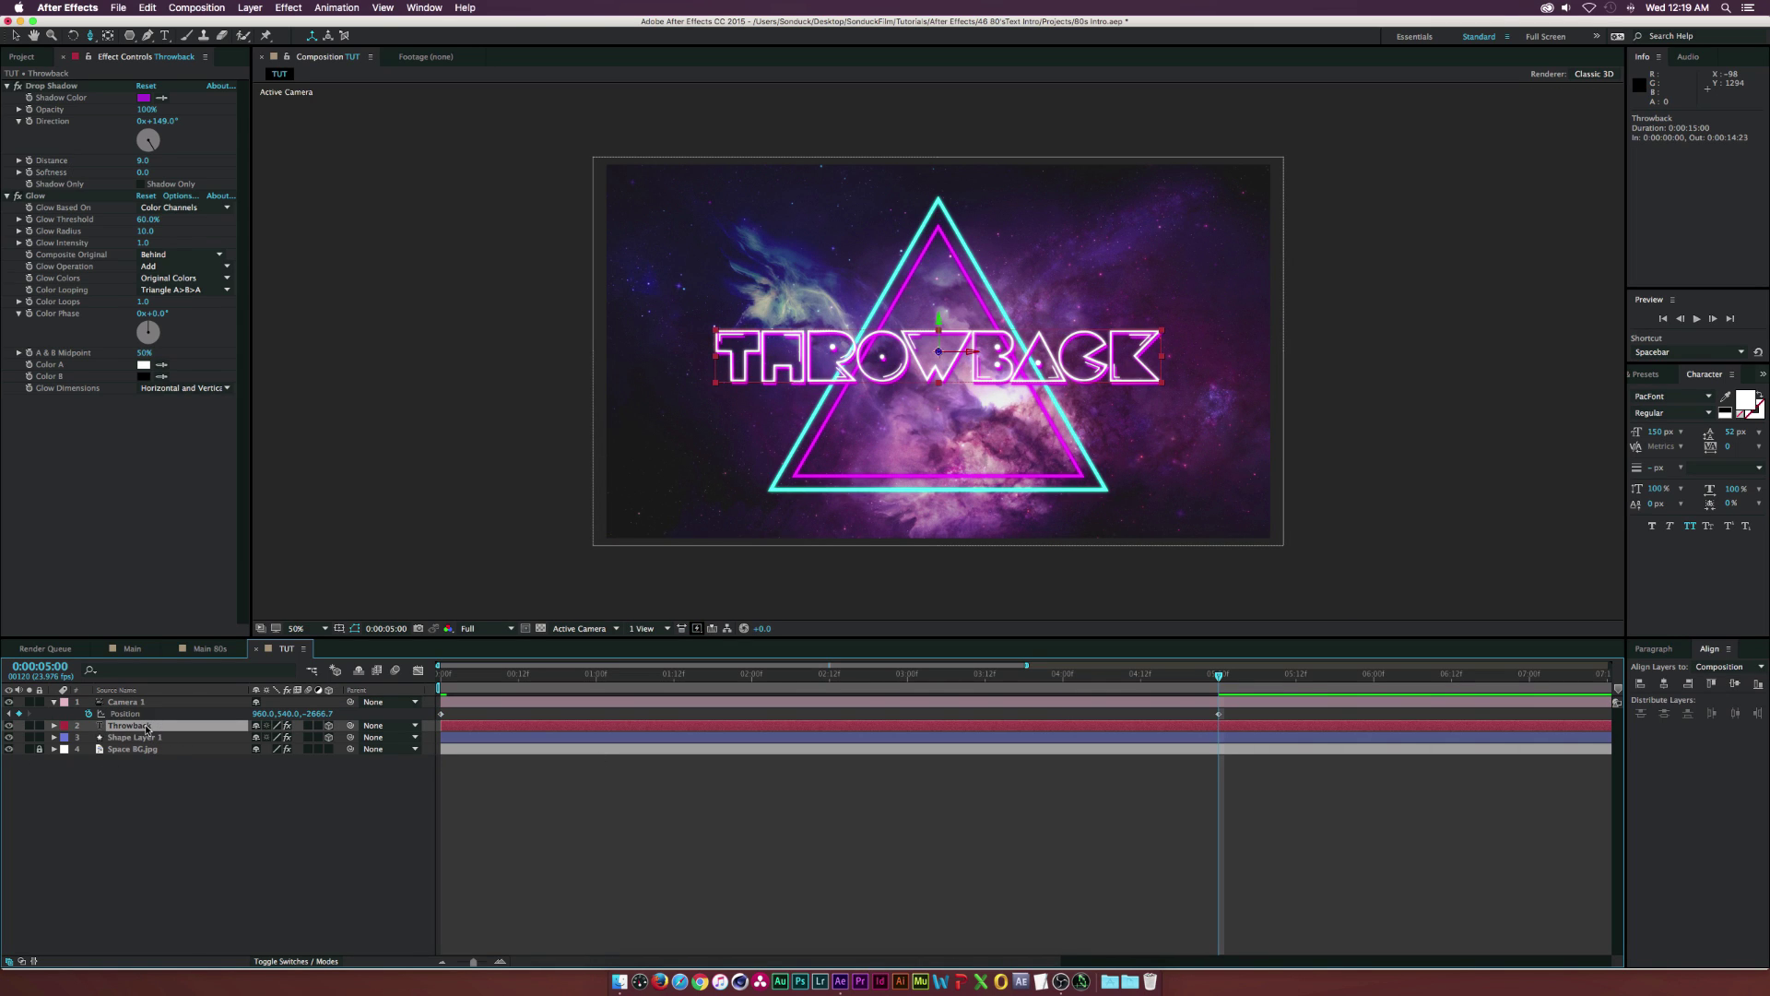
{"action": "key", "text": "p"}
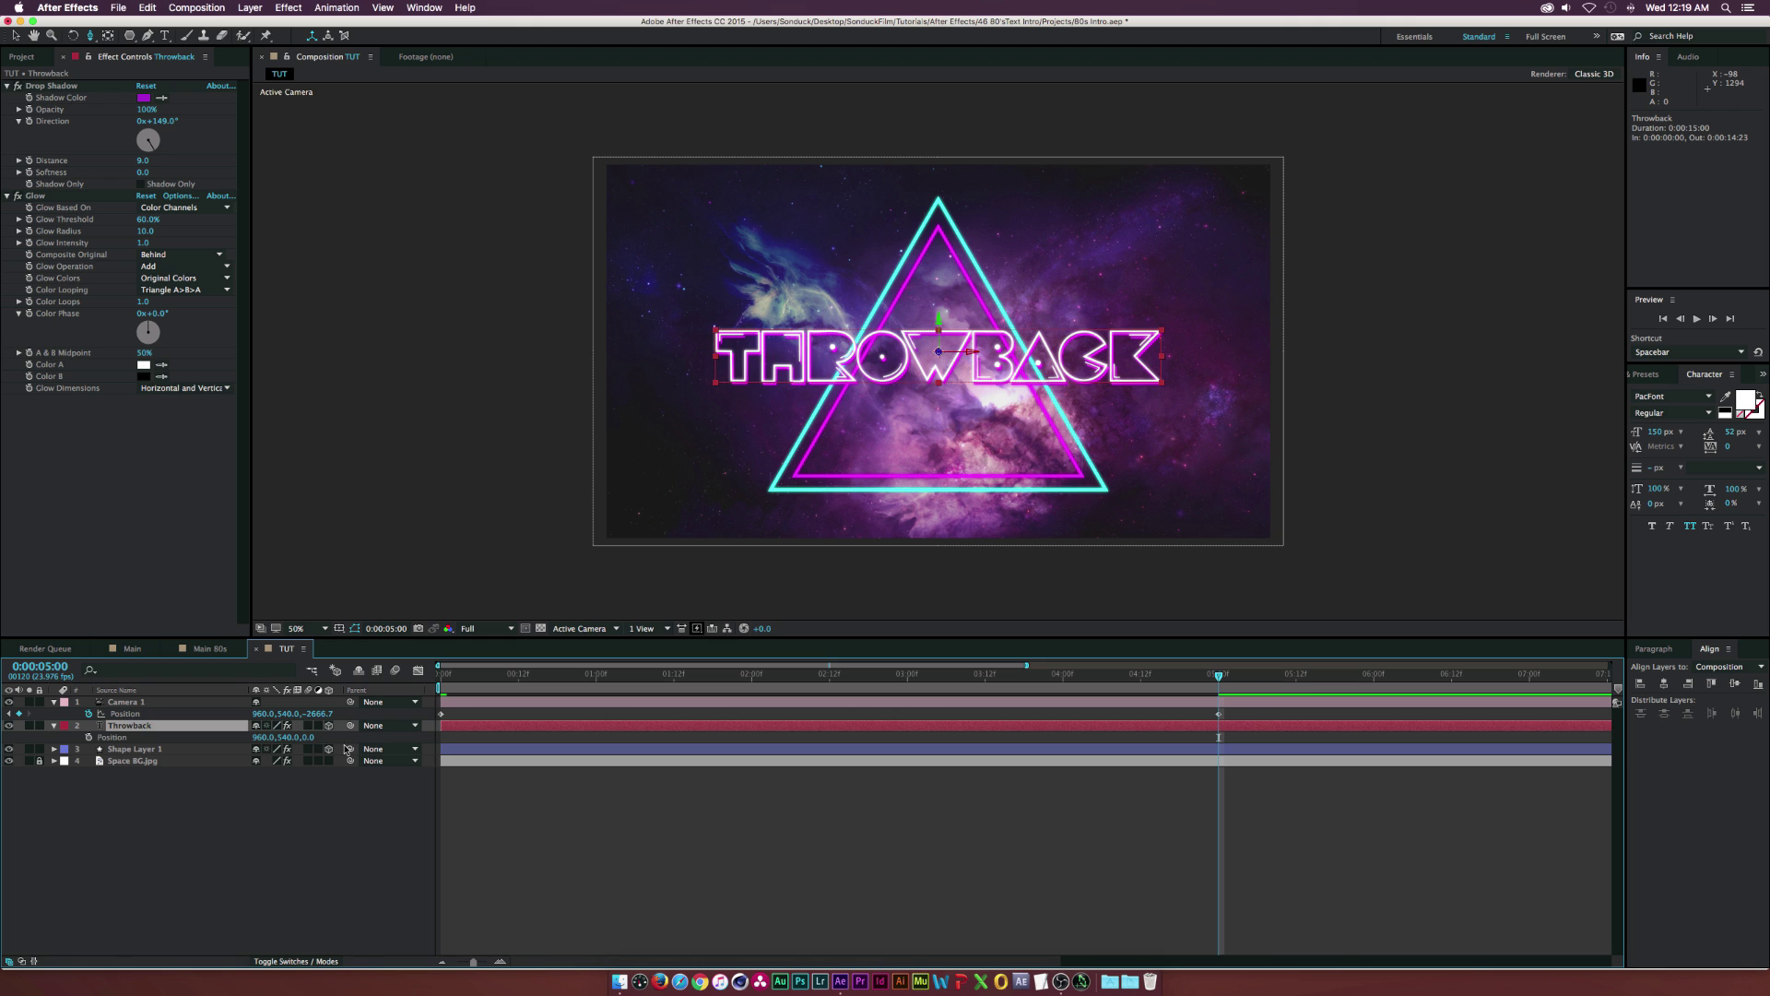
{"action": "left_click_drag", "start_coordinate": [310, 741], "coordinate": [135, 737]}
{"action": "left_click_drag", "start_coordinate": [480, 678], "coordinate": [939, 689]}
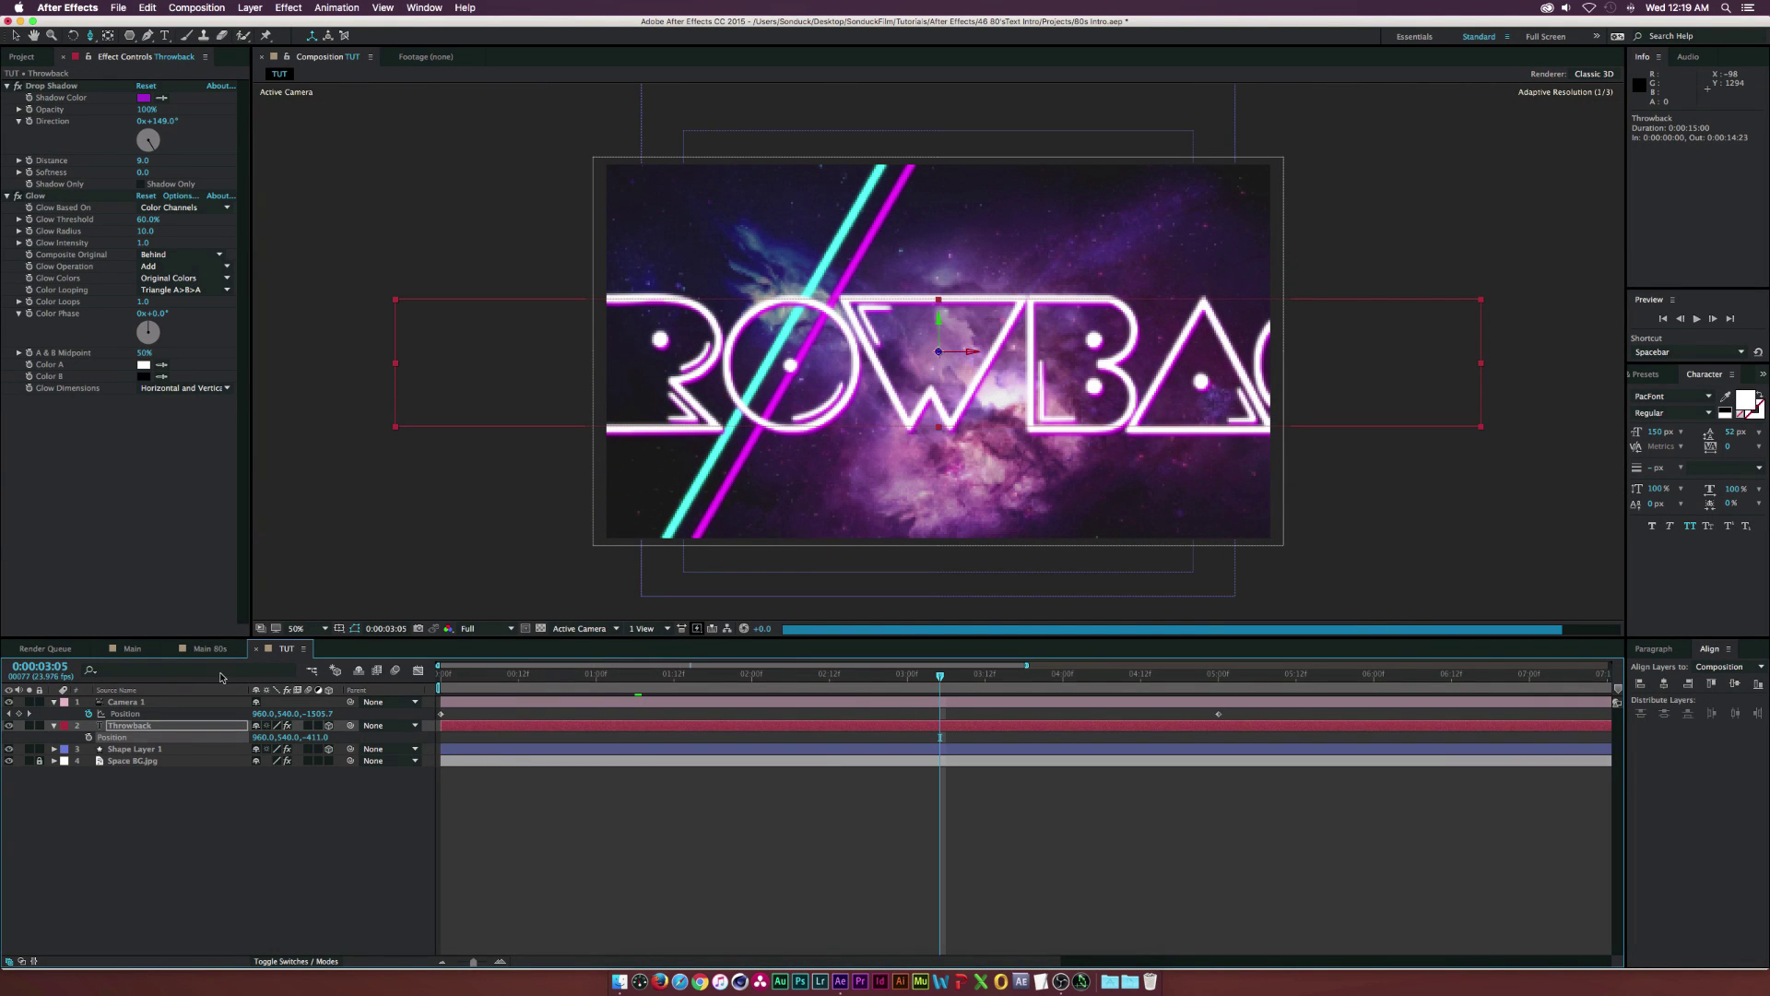
Apply Easy Ease to the 5-second keyframes of Camera 1's Position and Shape Layer 1's Trim Paths Start.
{"action": "left_click", "coordinate": [1210, 713]}
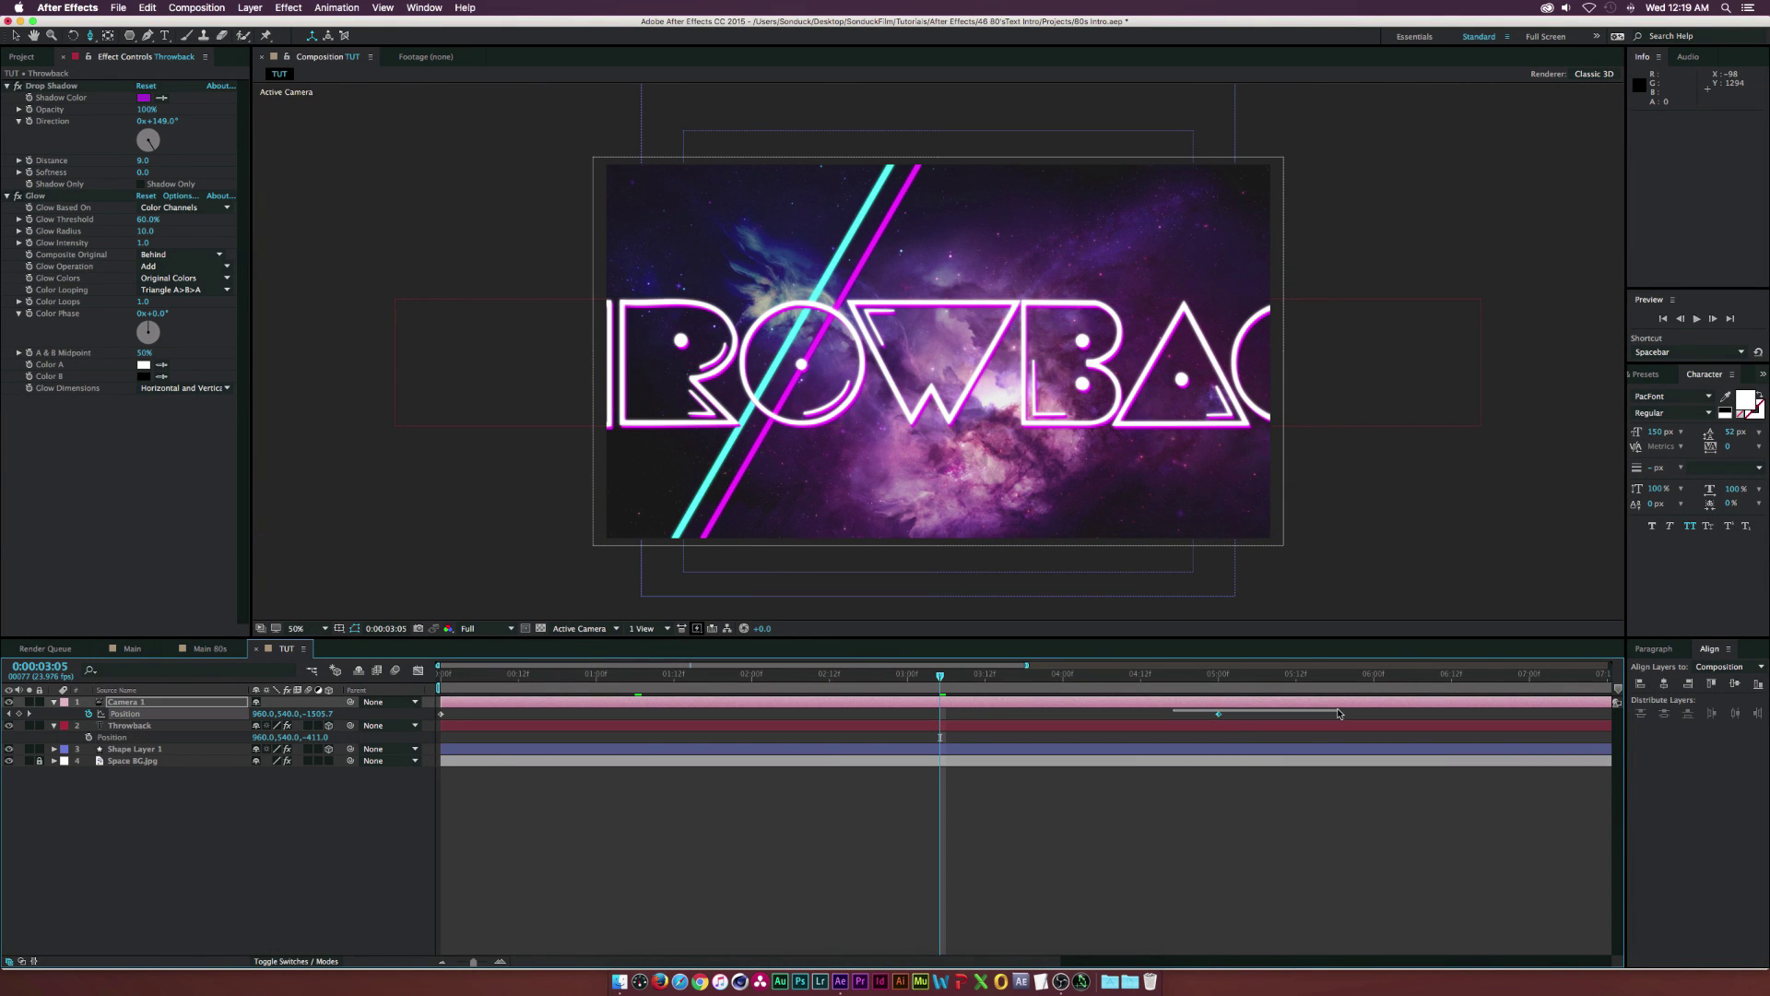
{"action": "key", "text": "F9"}
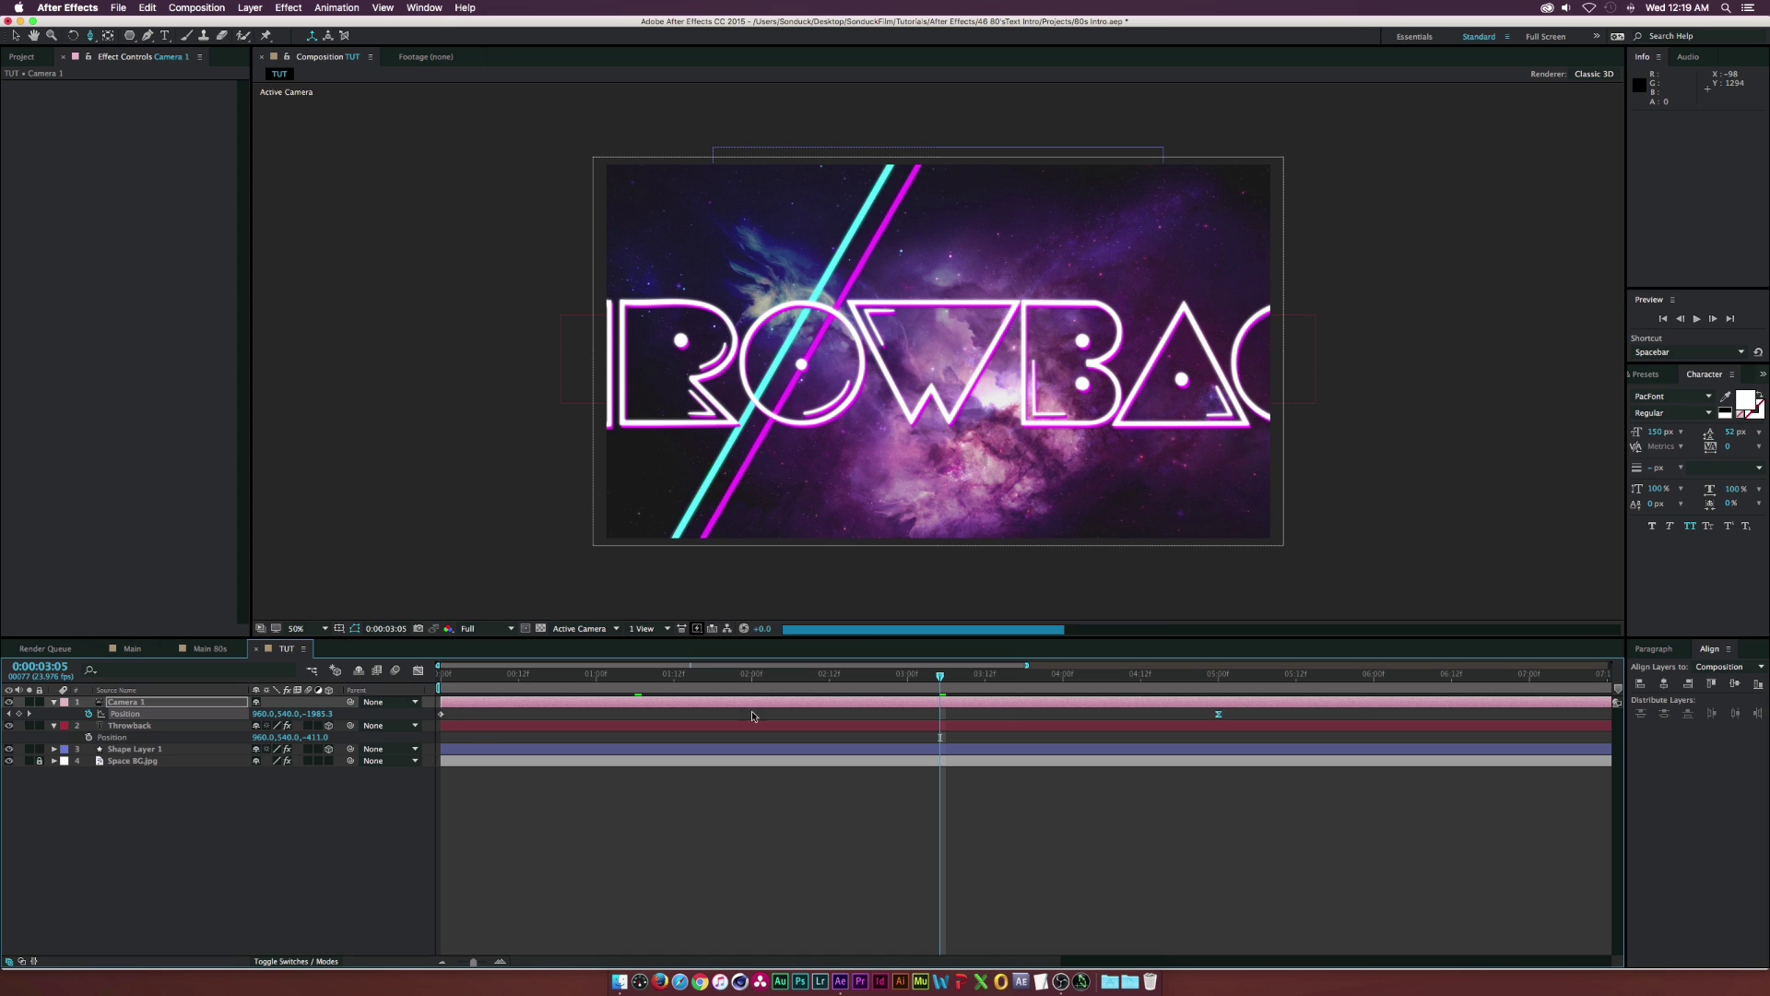
{"action": "left_click", "coordinate": [204, 750]}
{"action": "key", "text": "u"}
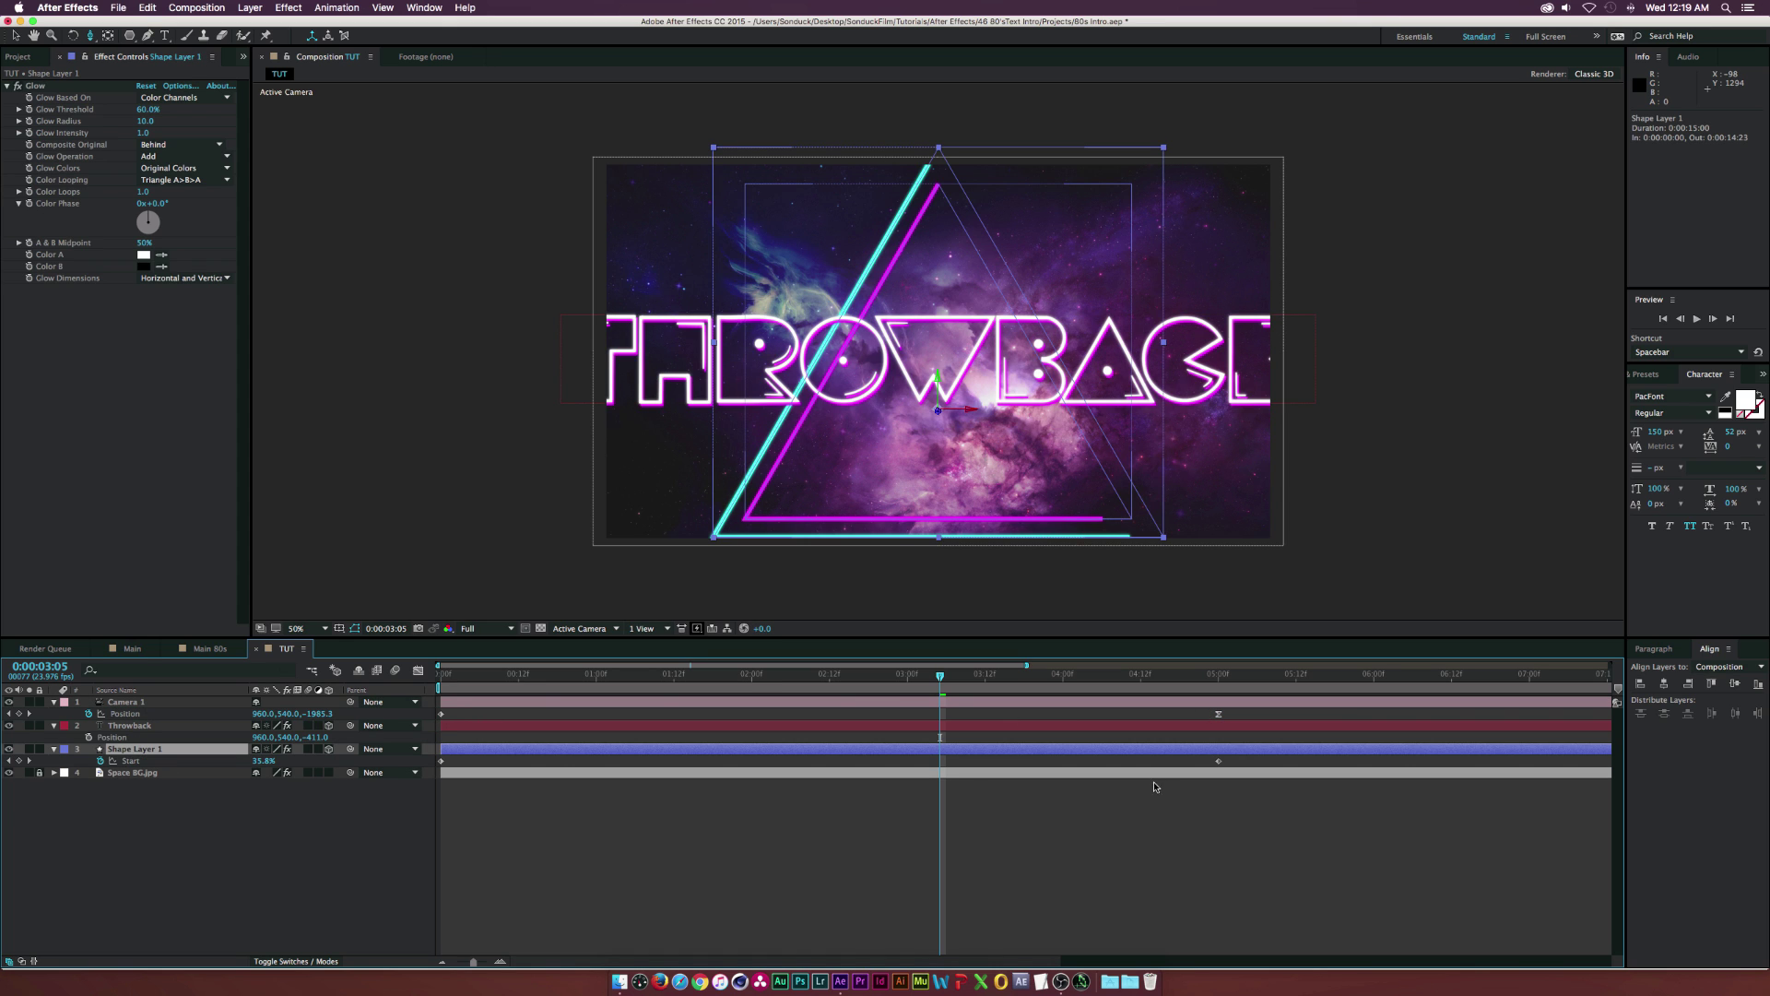
{"action": "left_click", "coordinate": [1217, 761]}
{"action": "key", "text": "F9"}
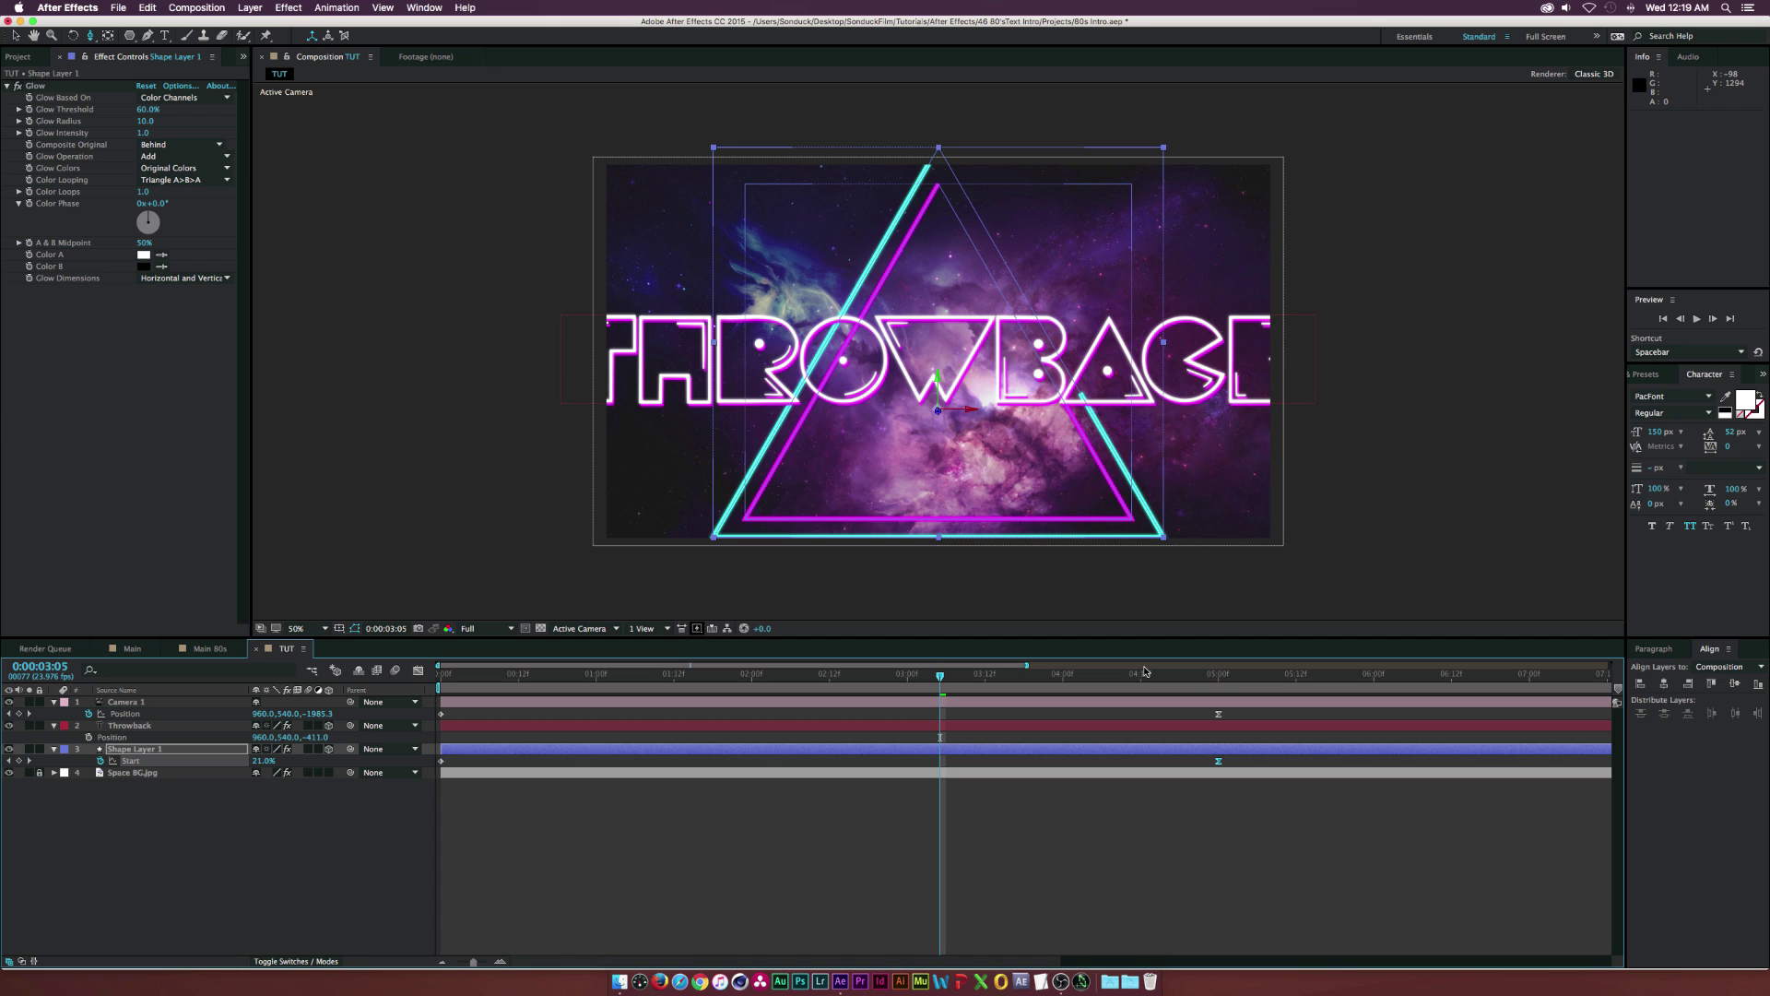
Pre-compose all the layers into a new composition named "TUT 80's Grain", moving all attributes into it.
{"action": "key", "text": "minus"}
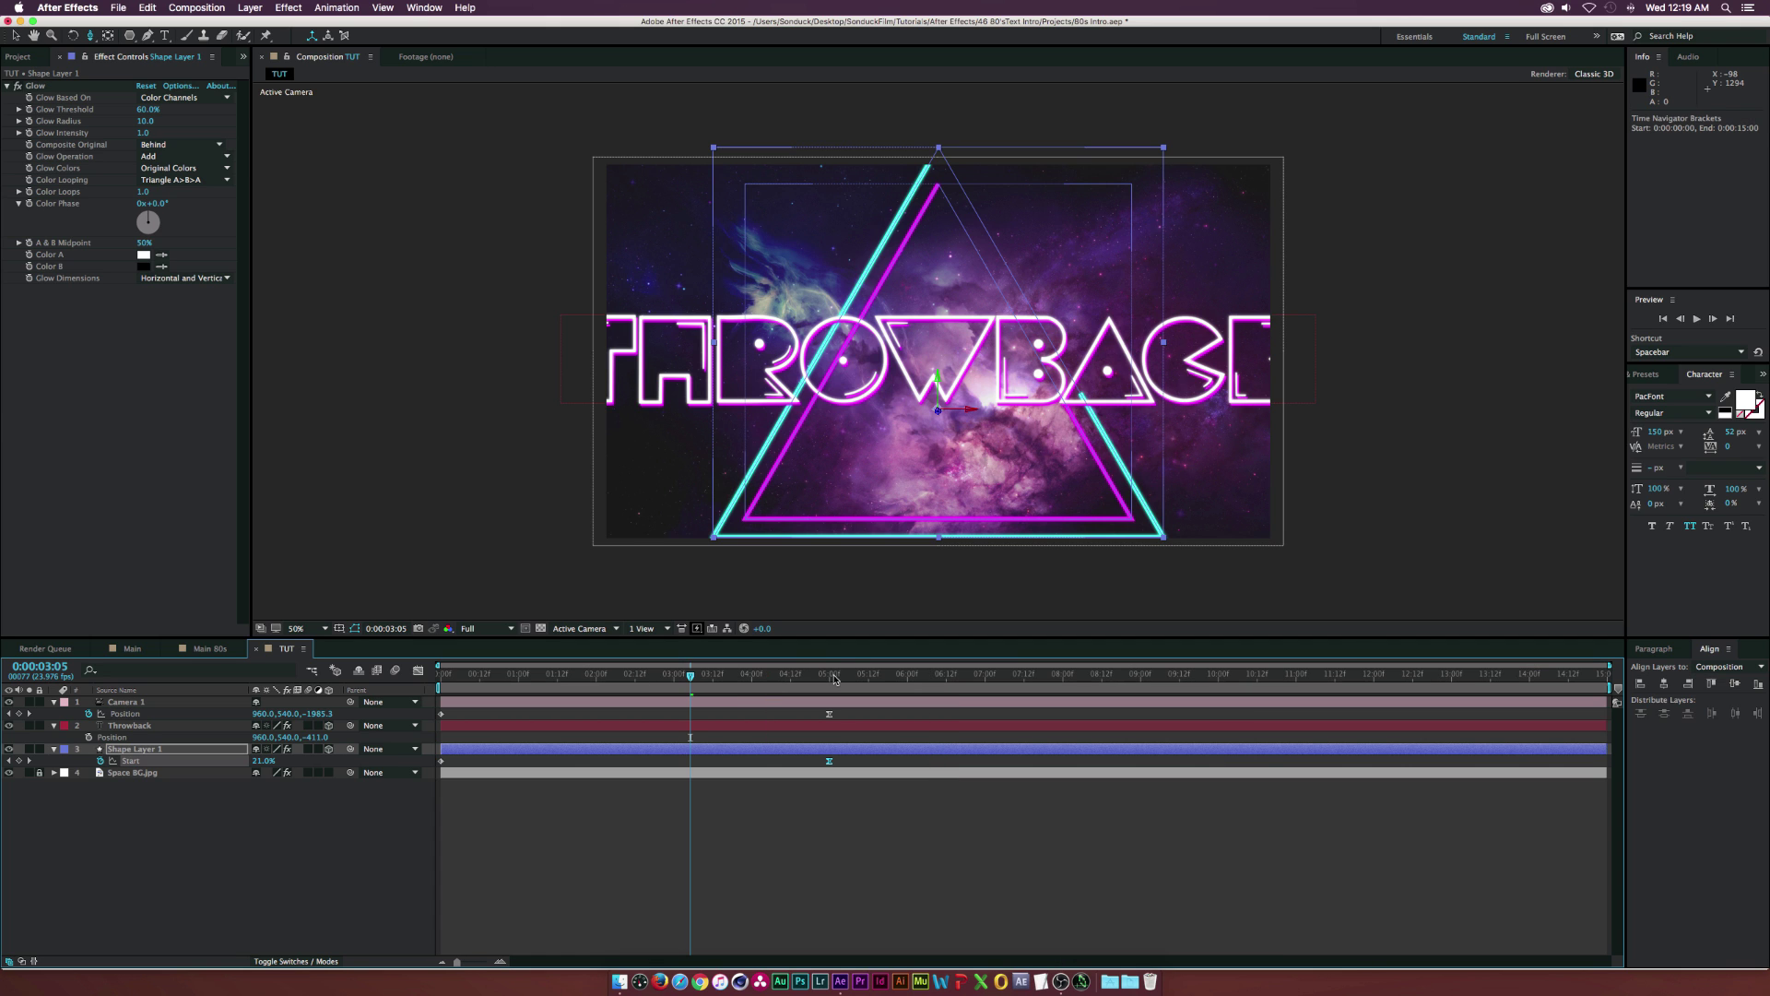
{"action": "left_click", "coordinate": [834, 680]}
{"action": "left_click", "coordinate": [123, 818]}
{"action": "key", "text": "ctrl+a"}
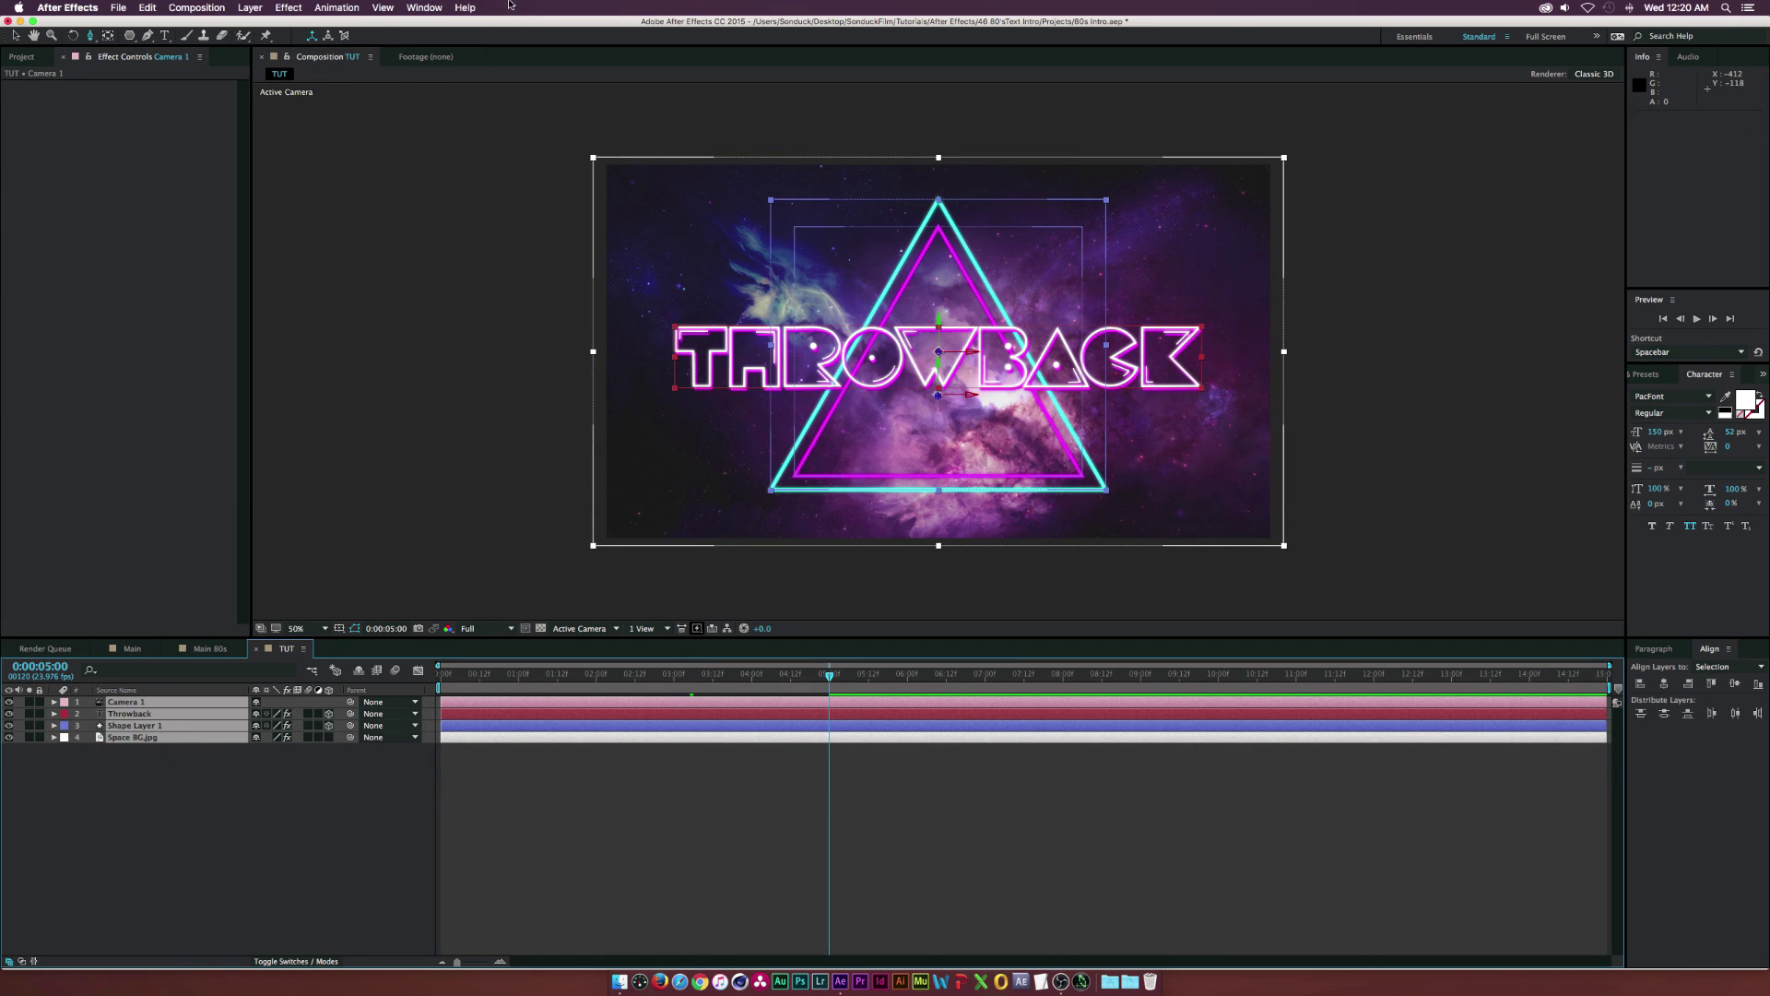
{"action": "left_click", "coordinate": [249, 7]}
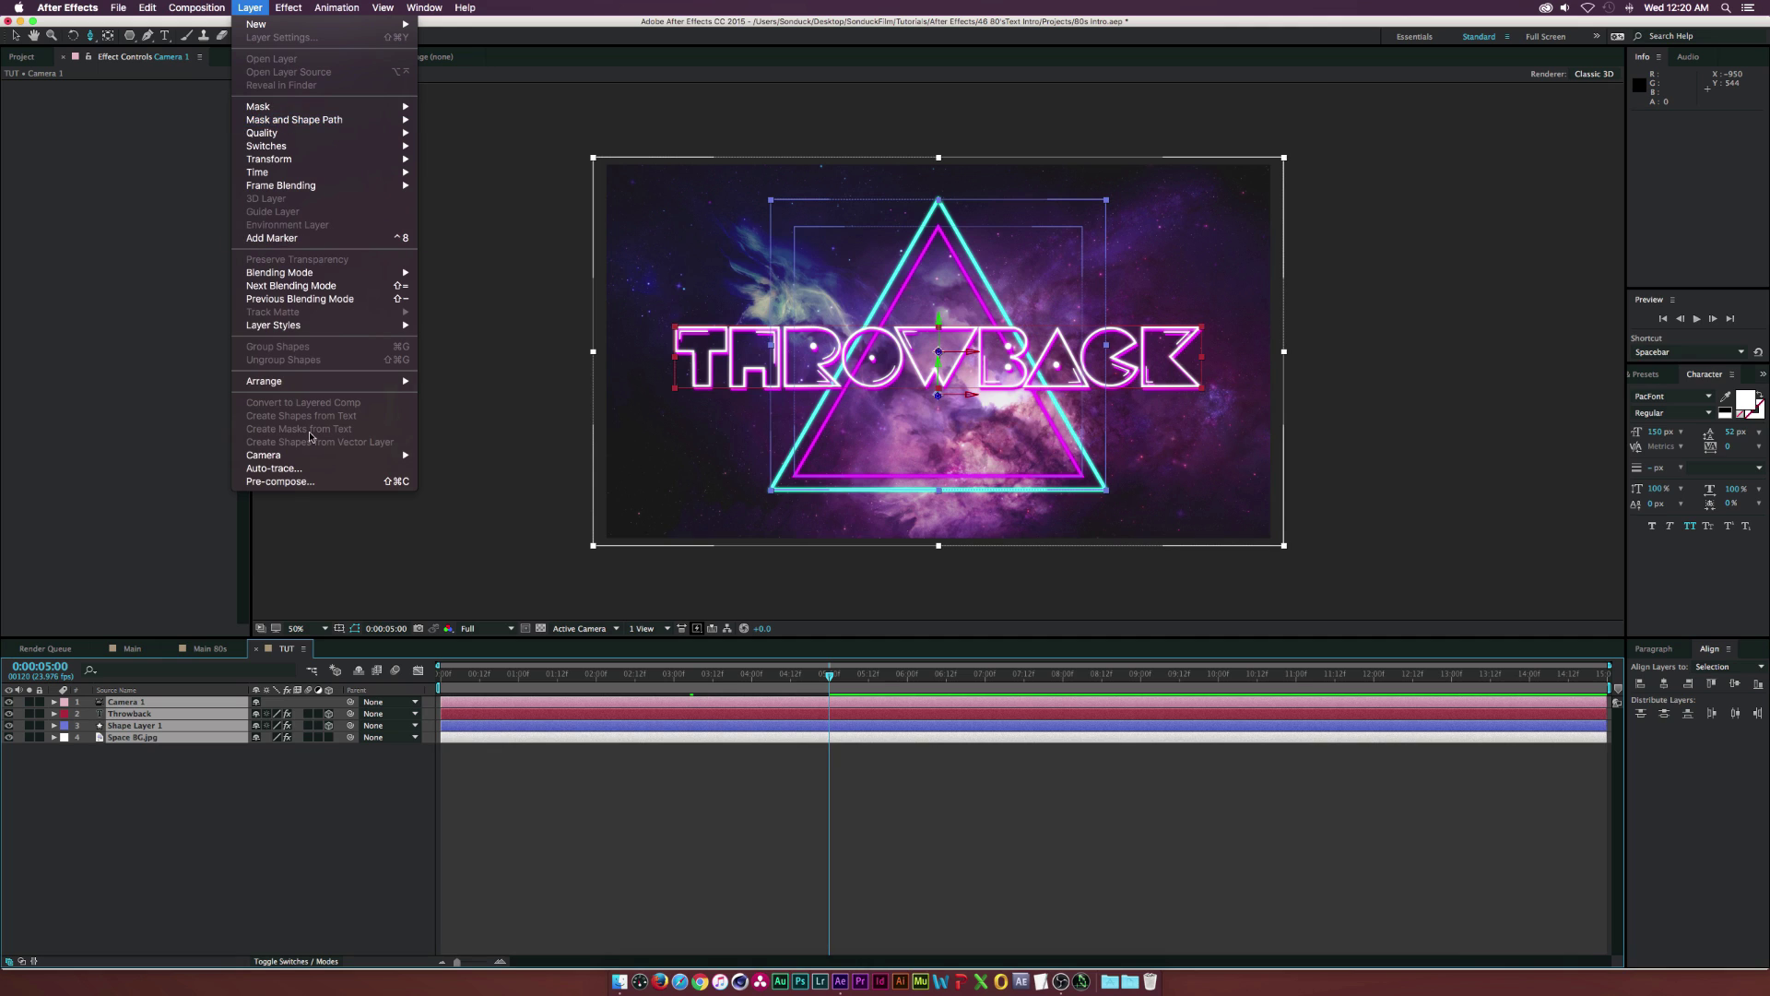
{"action": "left_click", "coordinate": [289, 478]}
{"action": "type", "text": "TUT 80's"}
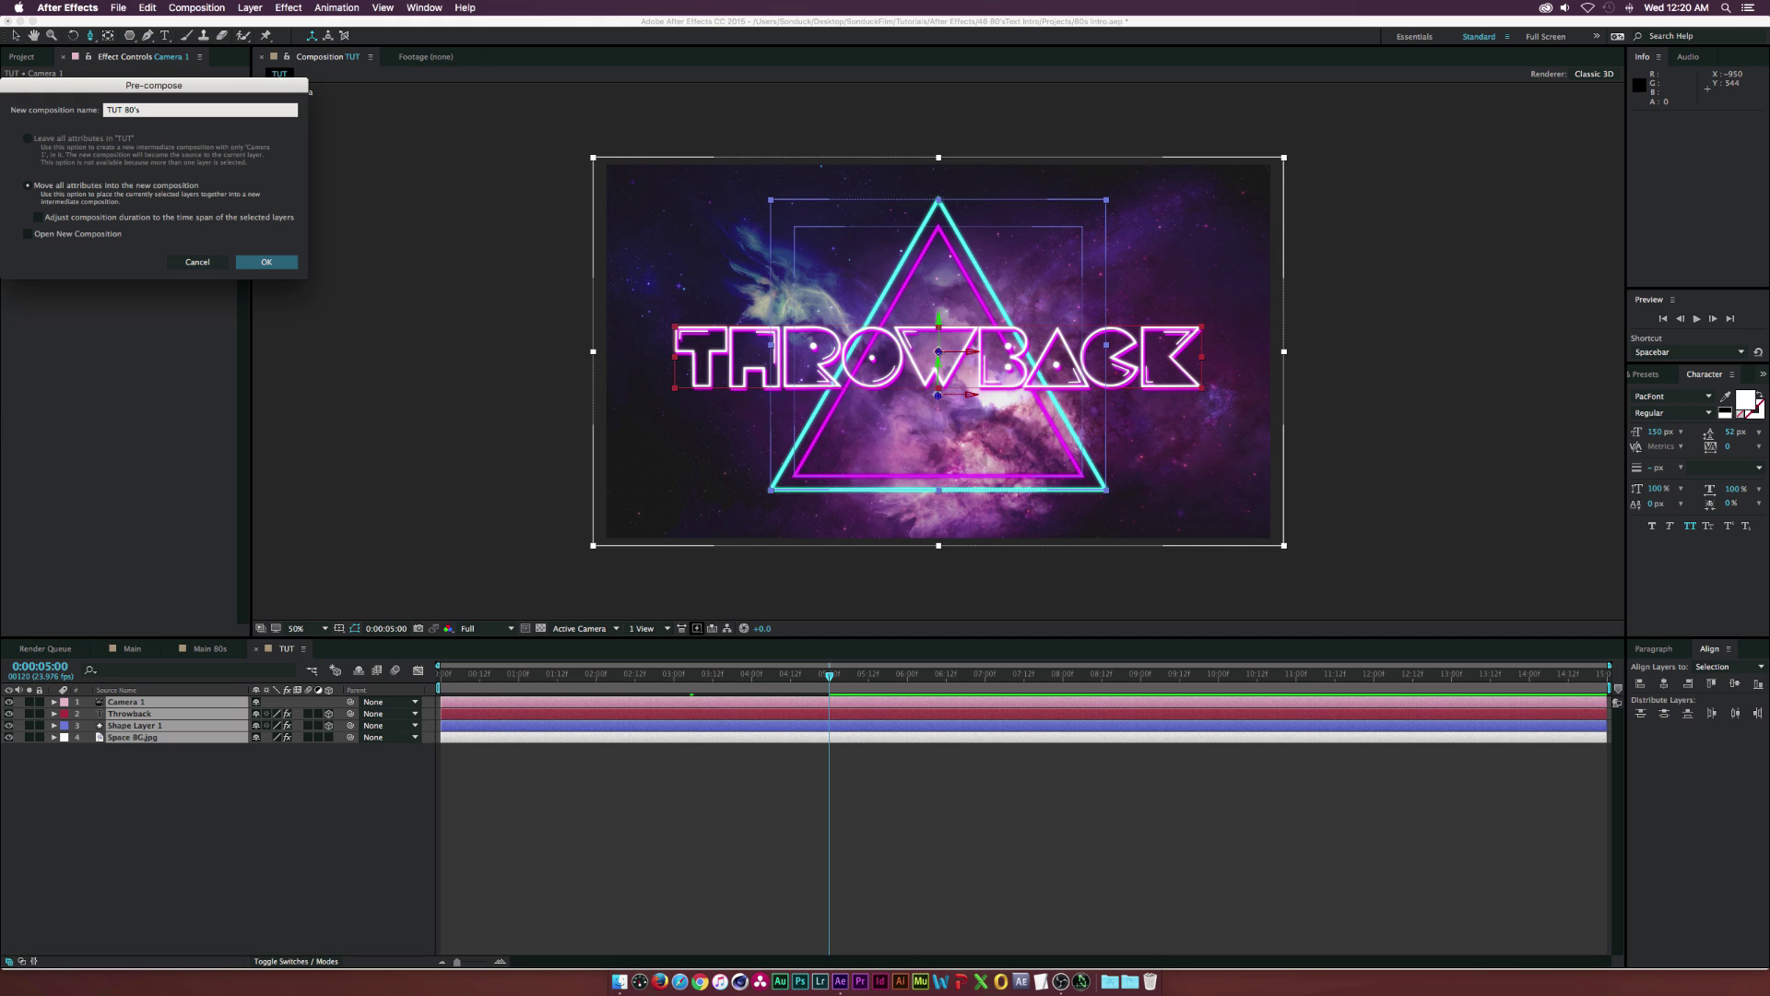
{"action": "type", "text": " Grain"}
{"action": "key", "text": "Return"}
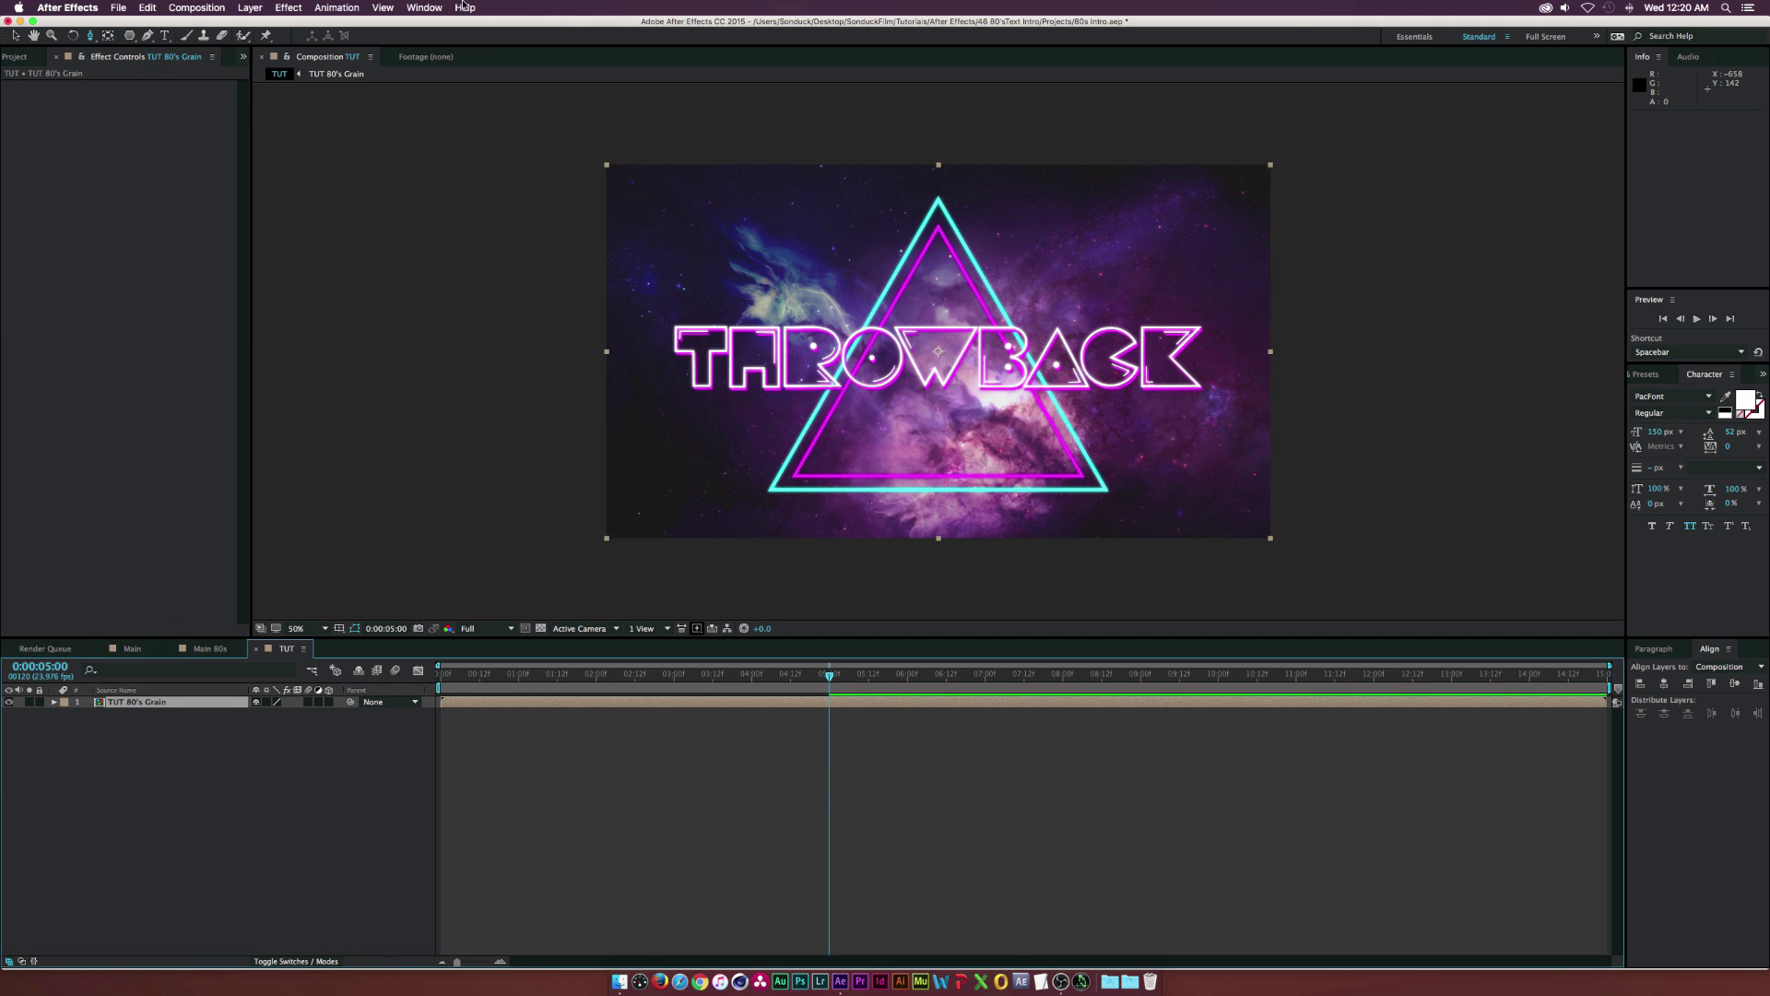
Apply Brightness & Contrast to the TUT 80's Grain layer with Contrast set to -100.
{"action": "left_click", "coordinate": [288, 7]}
{"action": "mouse_move", "coordinate": [369, 137]}
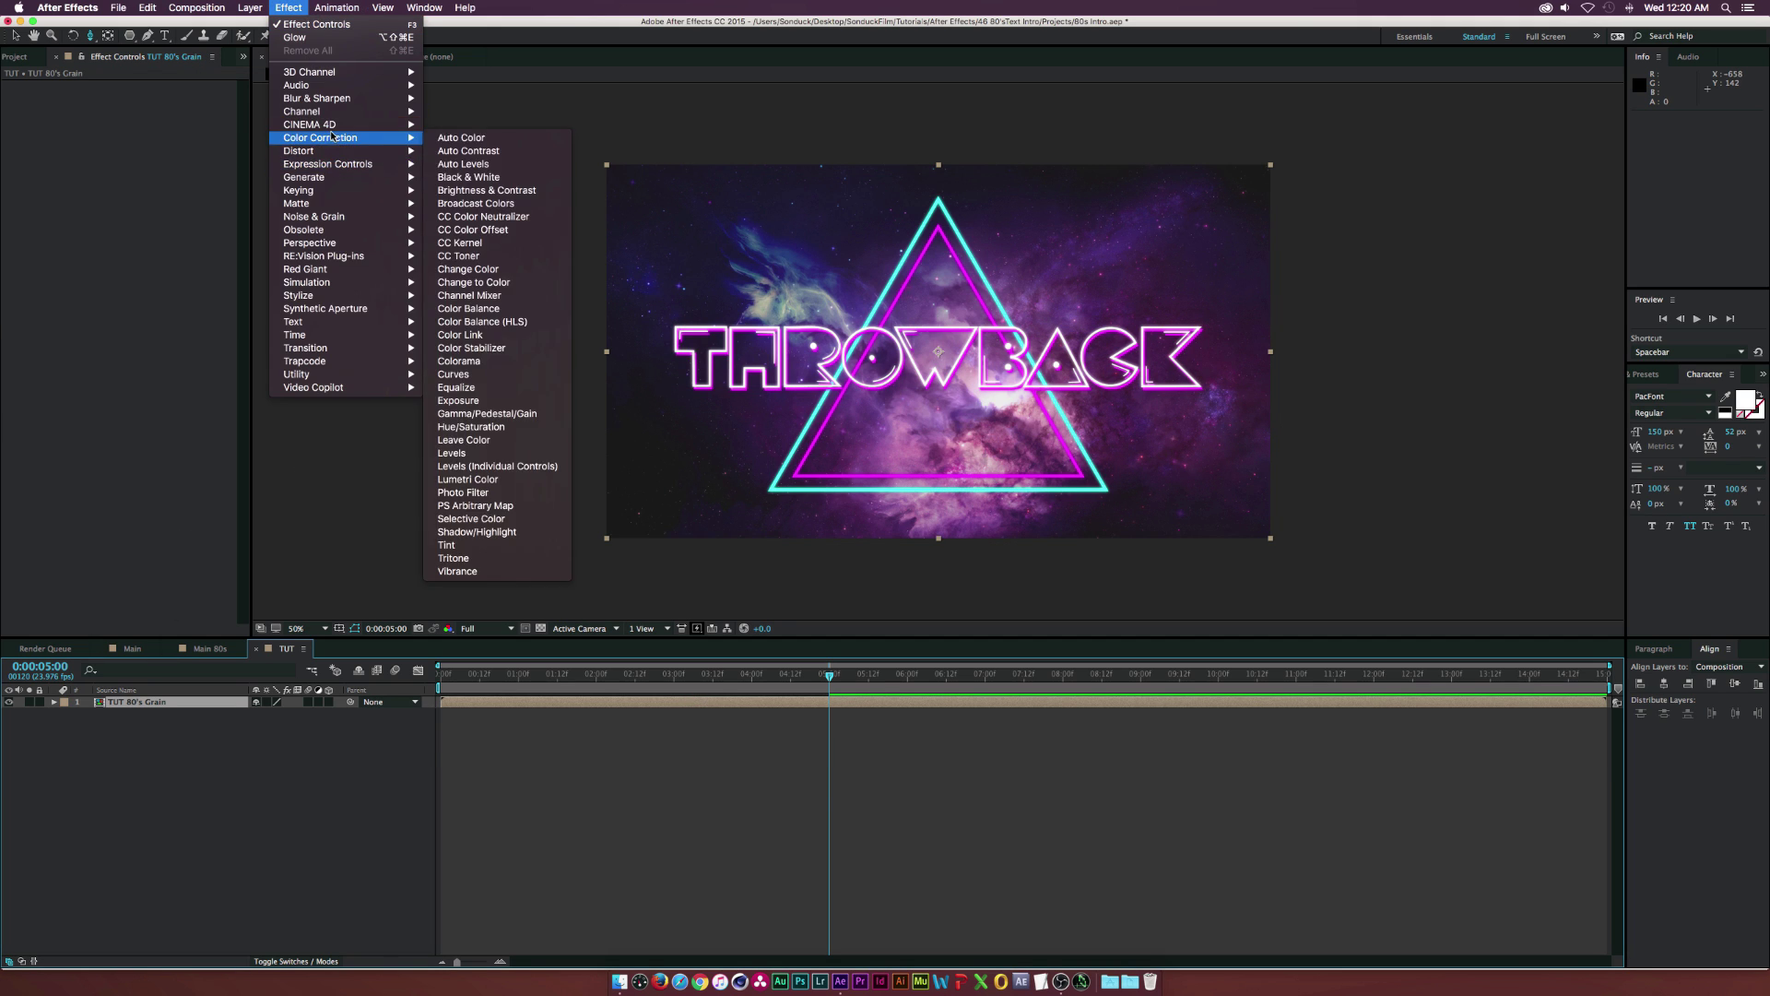
{"action": "left_click", "coordinate": [519, 191]}
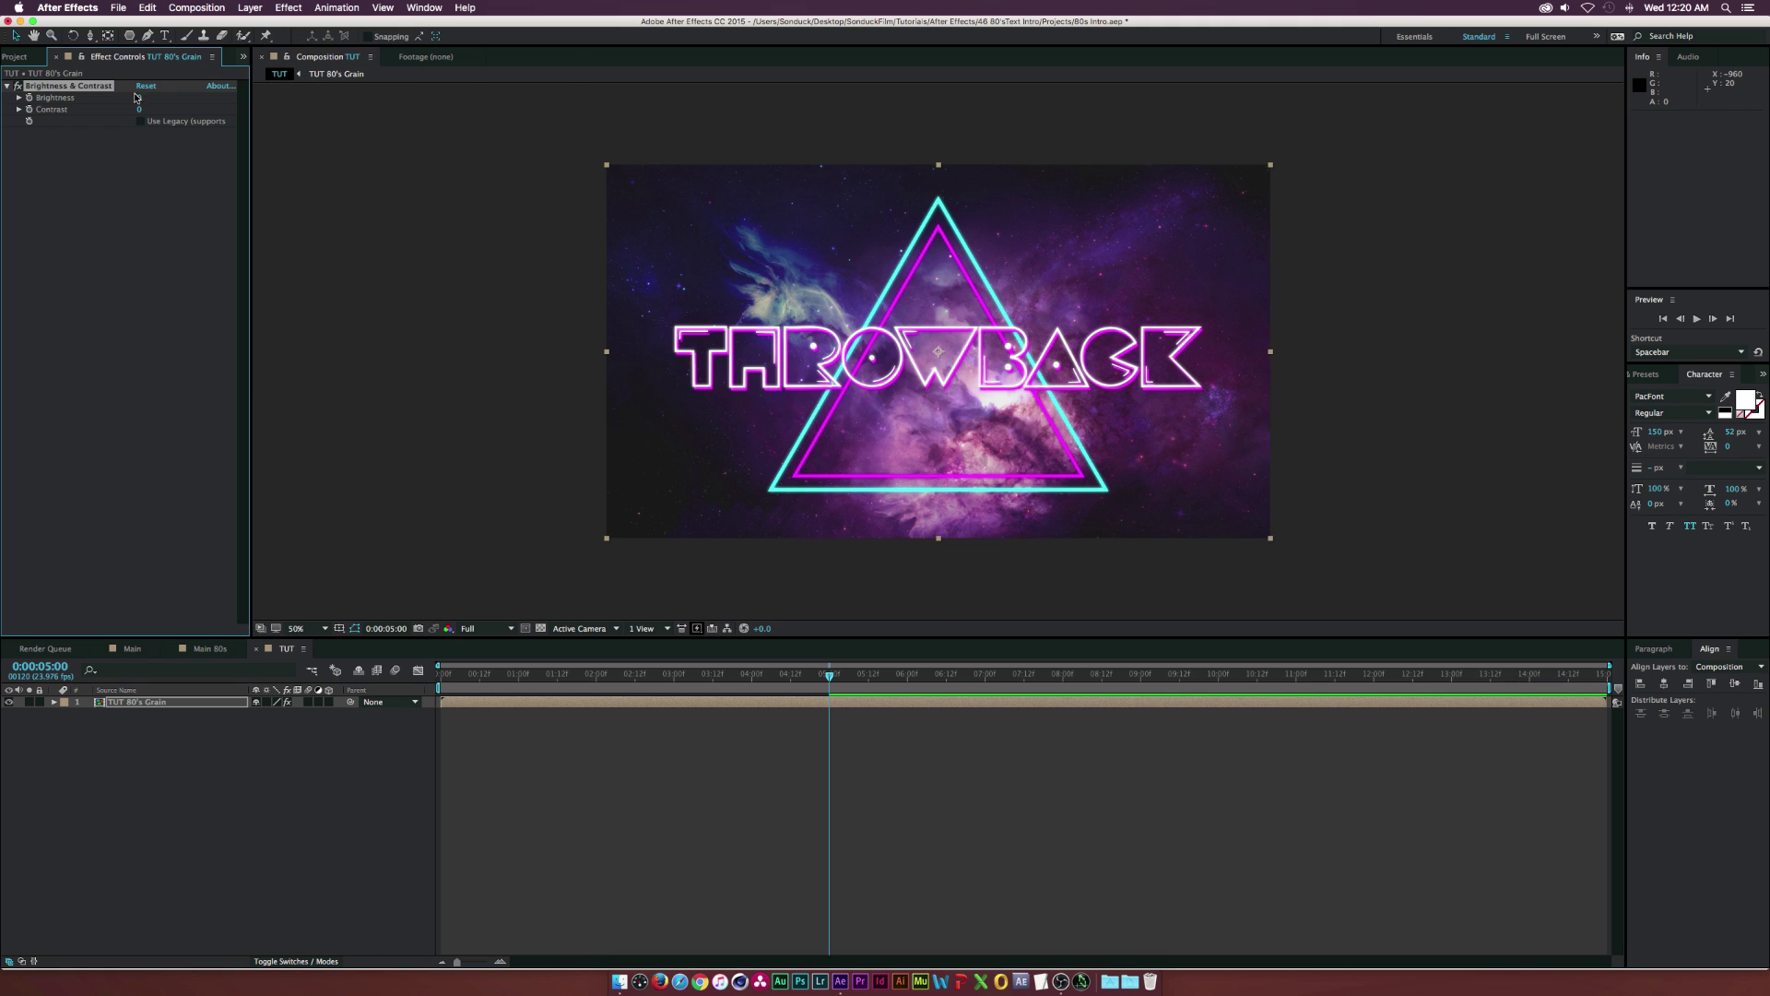
{"action": "left_click_drag", "start_coordinate": [141, 111], "coordinate": [54, 110]}
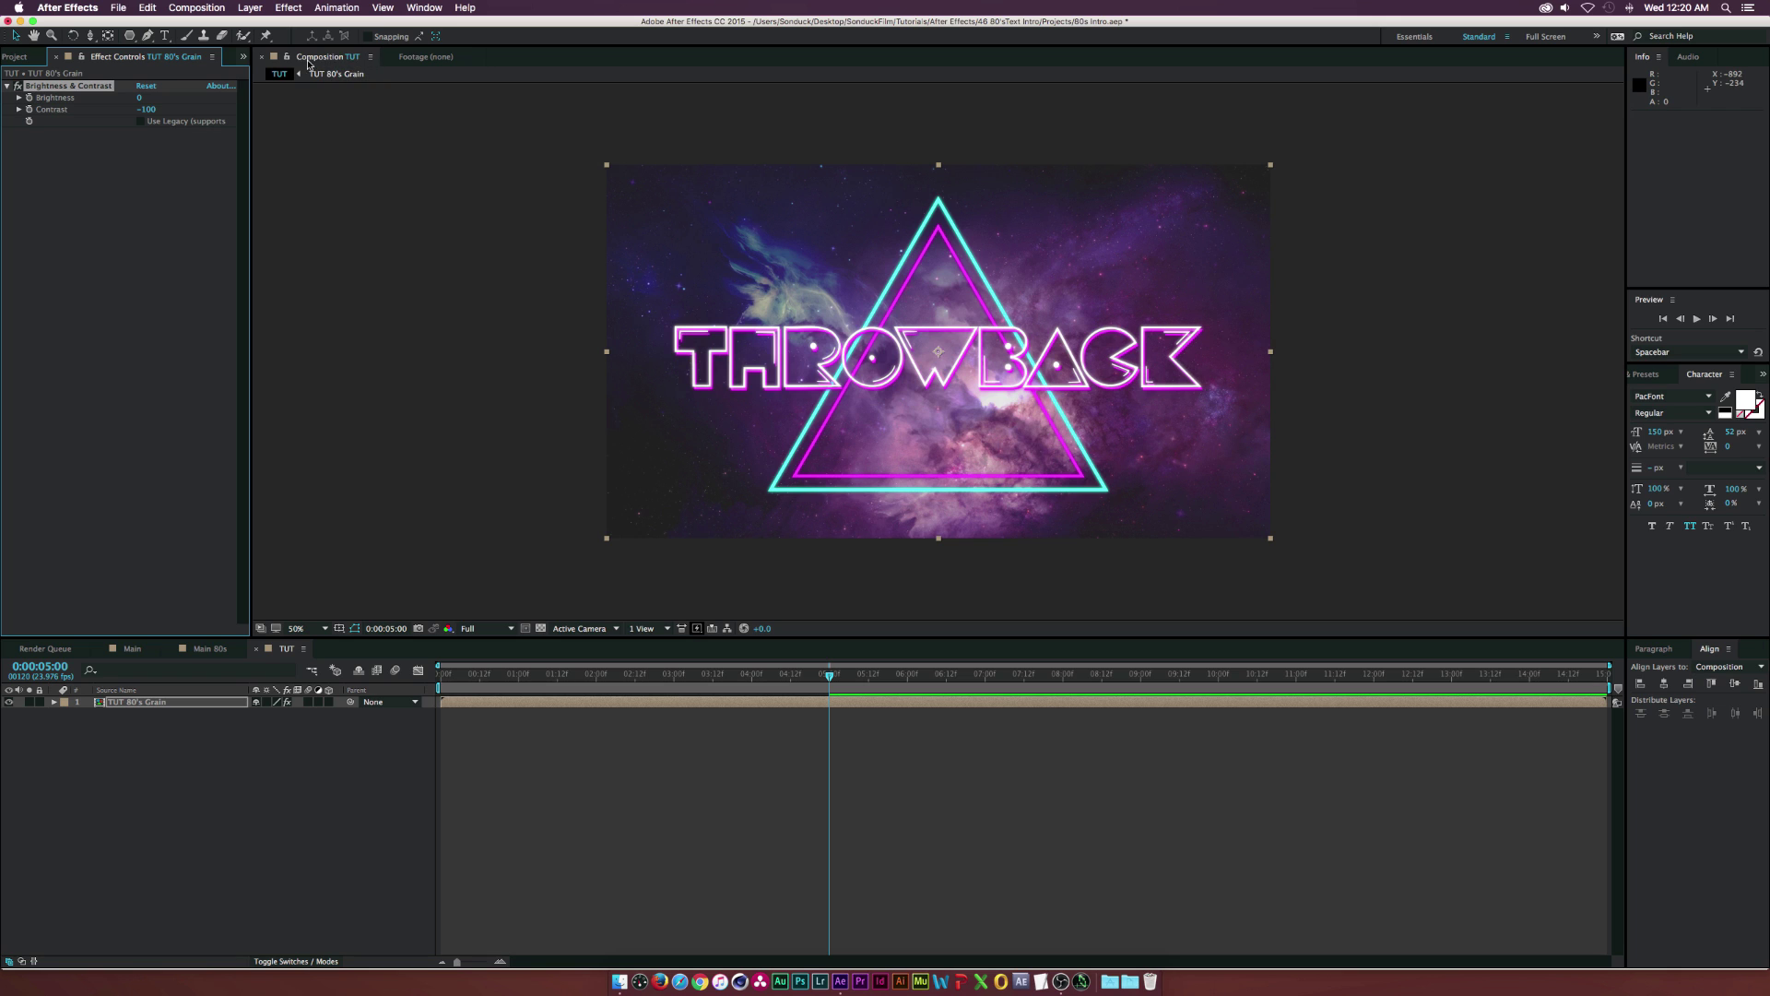
Apply the Add Grain effect to the TUT 80's Grain layer and set its Viewing Mode to Final Output.
{"action": "left_click", "coordinate": [295, 6]}
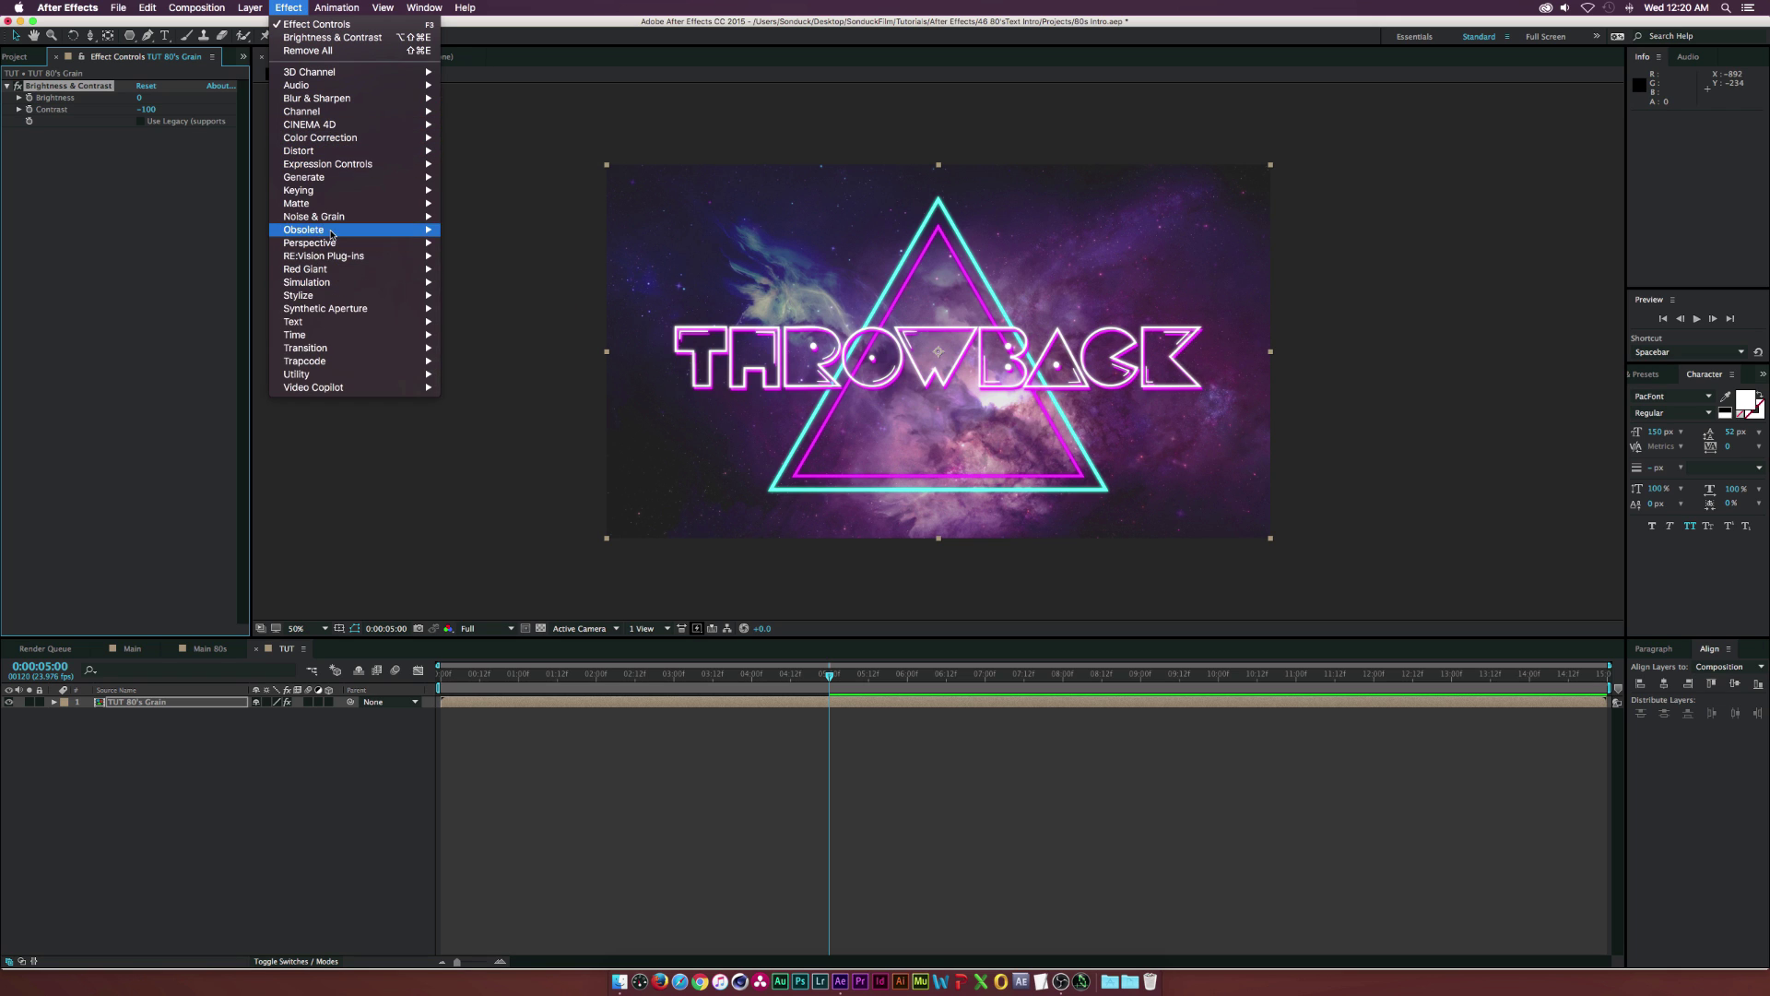
{"action": "mouse_move", "coordinate": [347, 220]}
{"action": "left_click", "coordinate": [470, 217]}
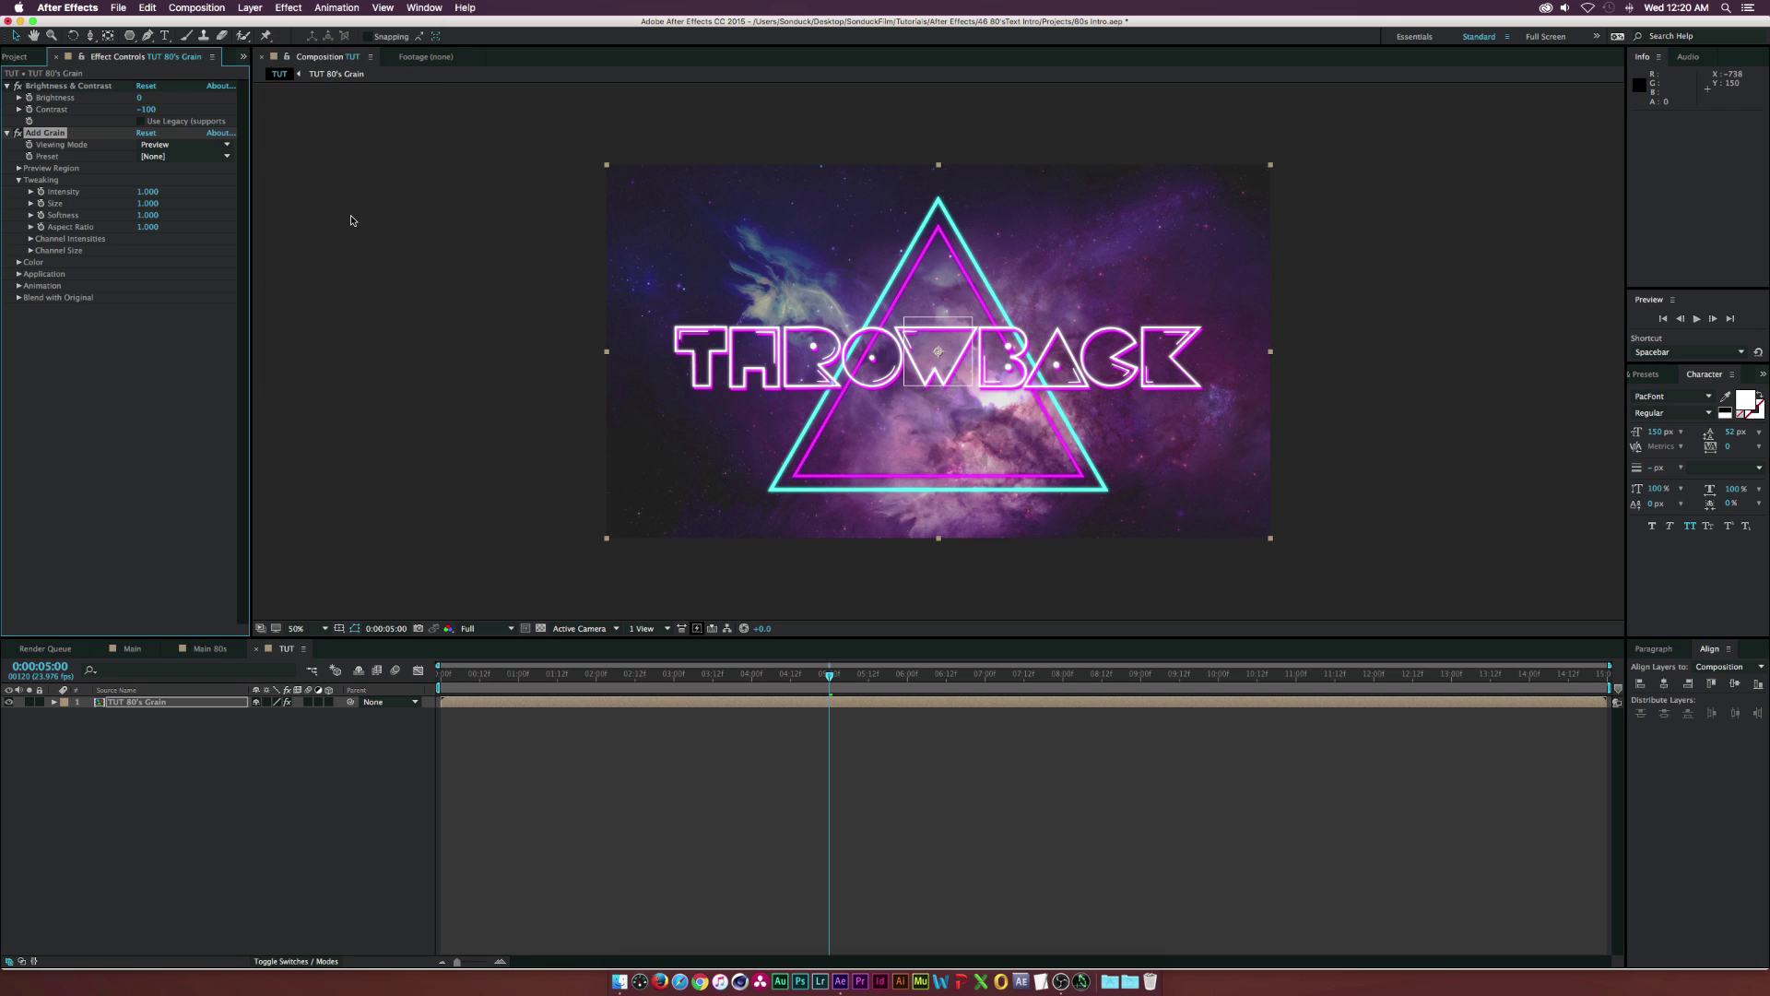
{"action": "left_click", "coordinate": [180, 145]}
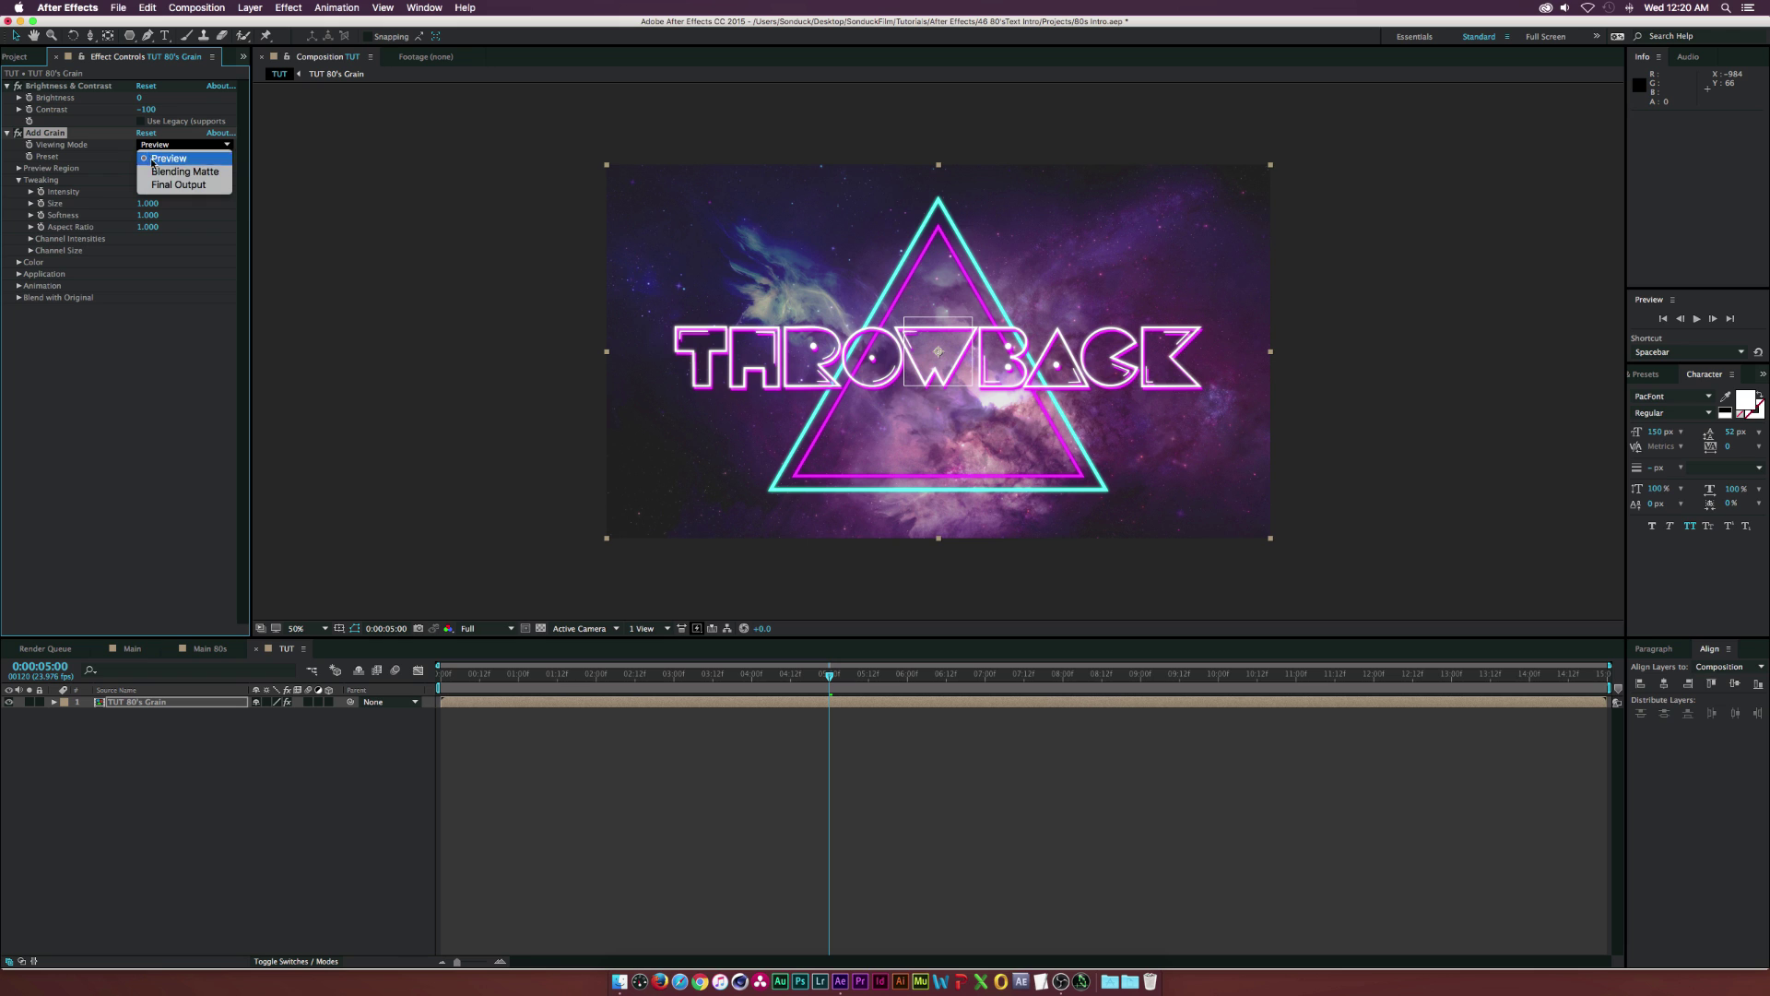
{"action": "left_click", "coordinate": [159, 185]}
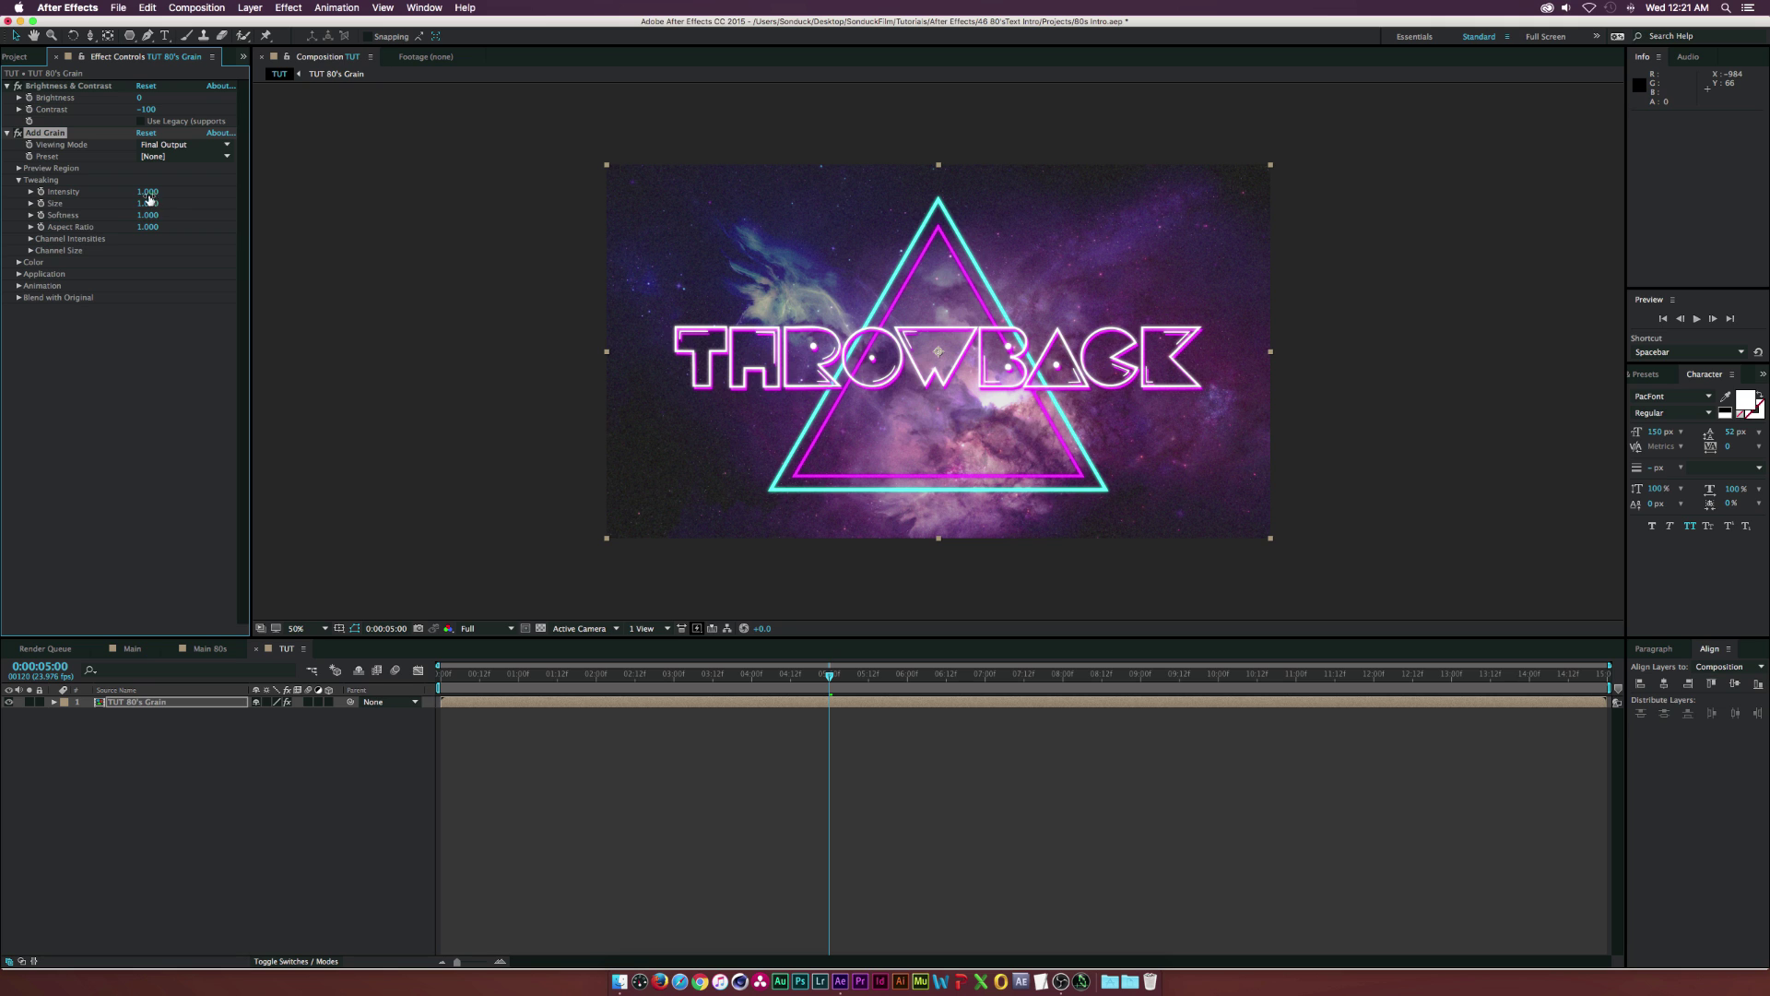
Set the grain's Size to 1.5 and Softness to 0.5, and check the result with the composition fitted to the viewer.
{"action": "left_click", "coordinate": [148, 204]}
{"action": "type", "text": "1.5"}
{"action": "left_click", "coordinate": [150, 216]}
{"action": "type", "text": "1"}
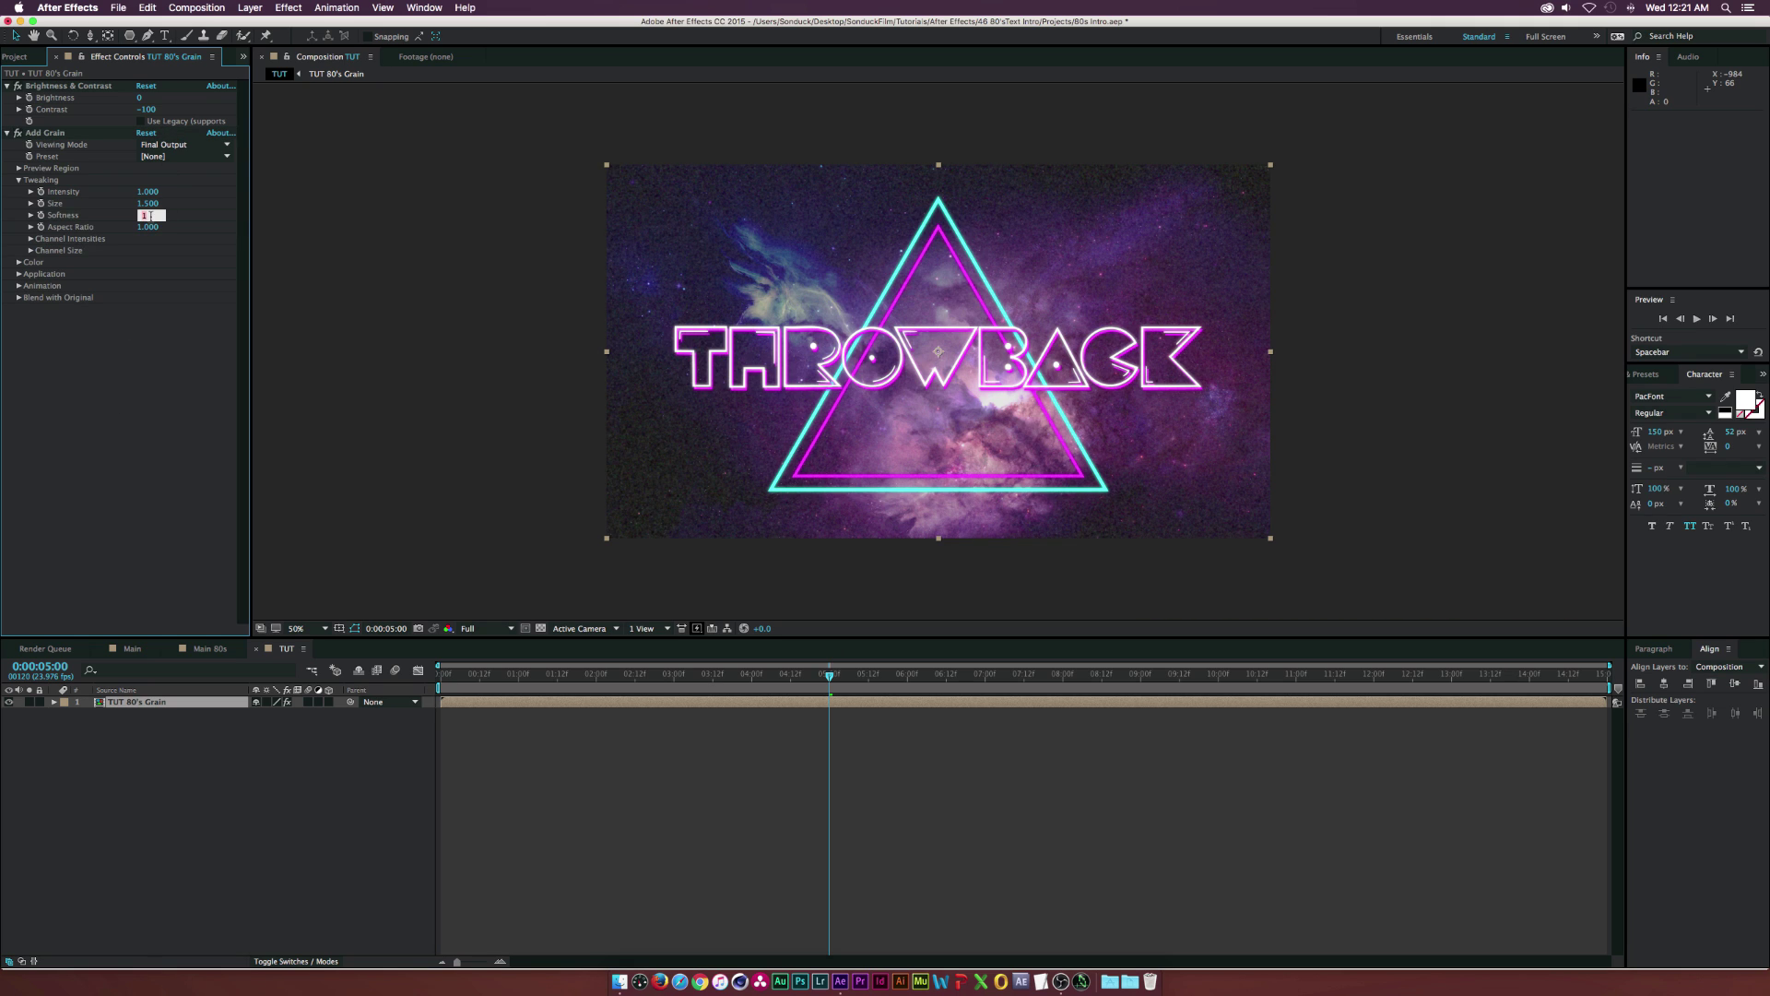
{"action": "key", "text": "Return"}
{"action": "key", "text": "slash"}
{"action": "key", "text": "comma"}
{"action": "left_click", "coordinate": [307, 628]}
{"action": "left_click", "coordinate": [307, 640]}
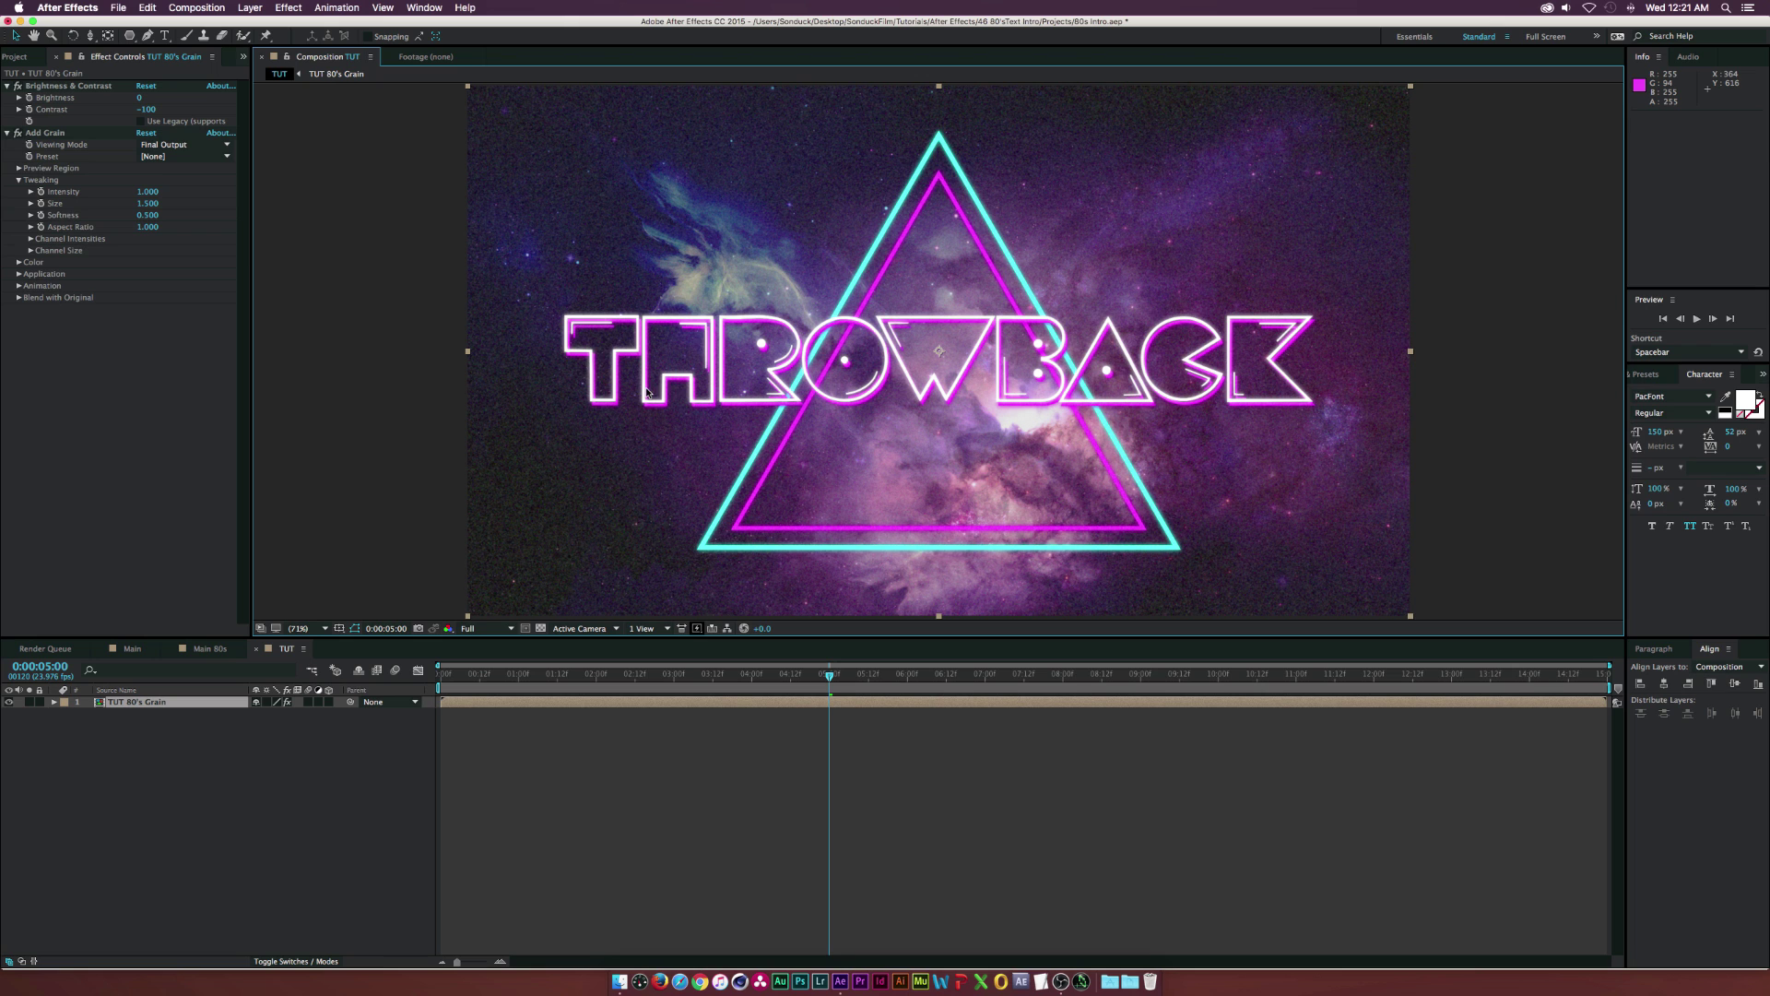
{"action": "left_click_drag", "start_coordinate": [635, 682], "coordinate": [677, 677]}
{"action": "left_click", "coordinate": [831, 678]}
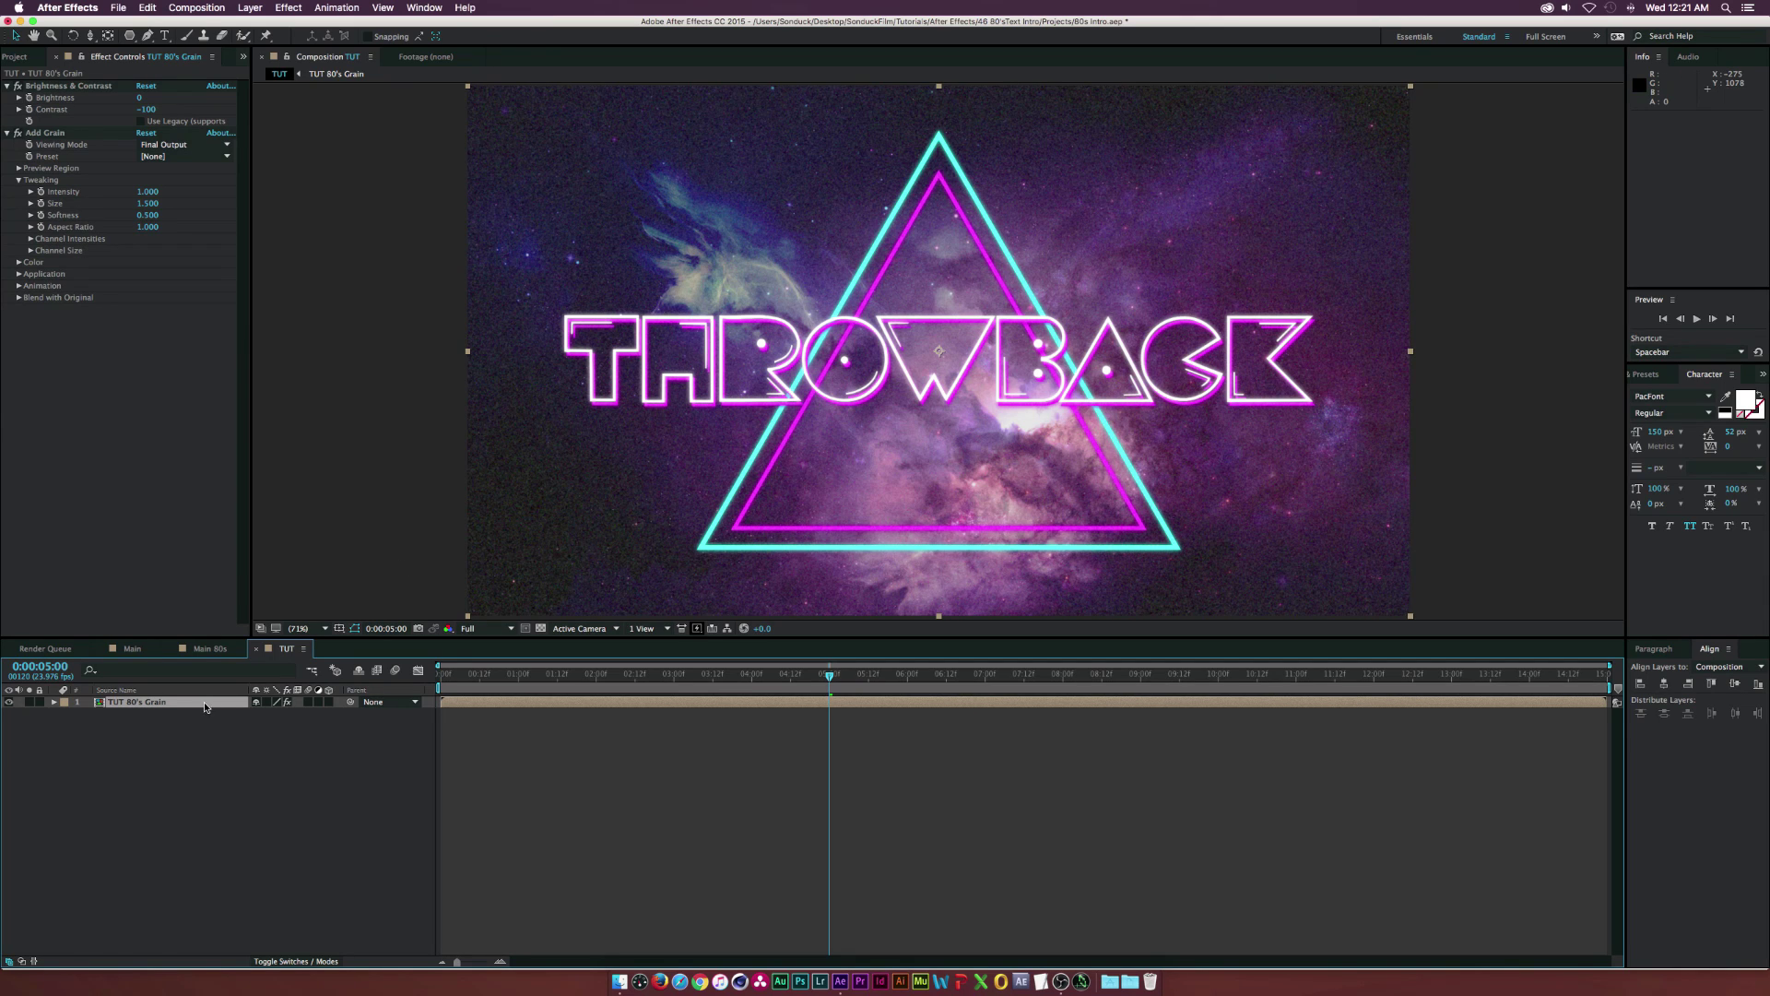
Open the TUT 80's Grain precomposition and add a black solid layer named "Flare".
{"action": "double_click", "coordinate": [158, 704]}
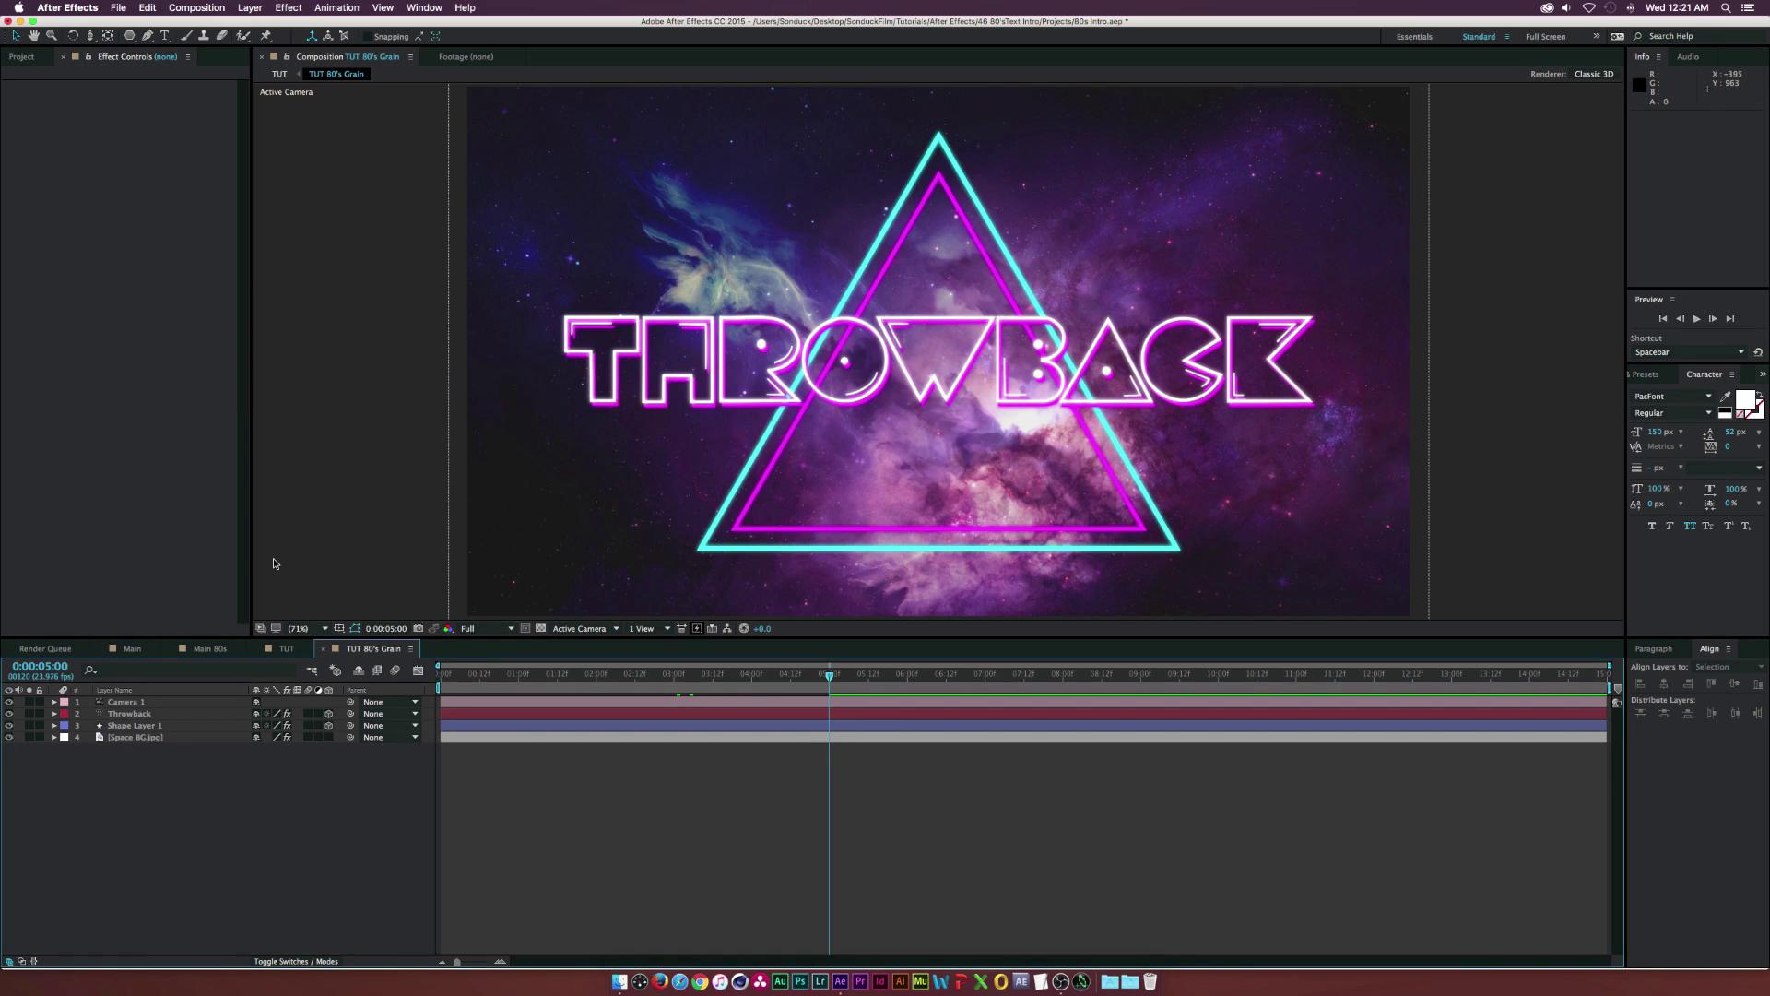
{"action": "key", "text": "super+y"}
{"action": "type", "text": "Flare"}
{"action": "key", "text": "Return"}
Apply Video Copilot Optical Flares to the Flare solid and replace its default lens elements with a single Glow.
{"action": "left_click", "coordinate": [293, 7]}
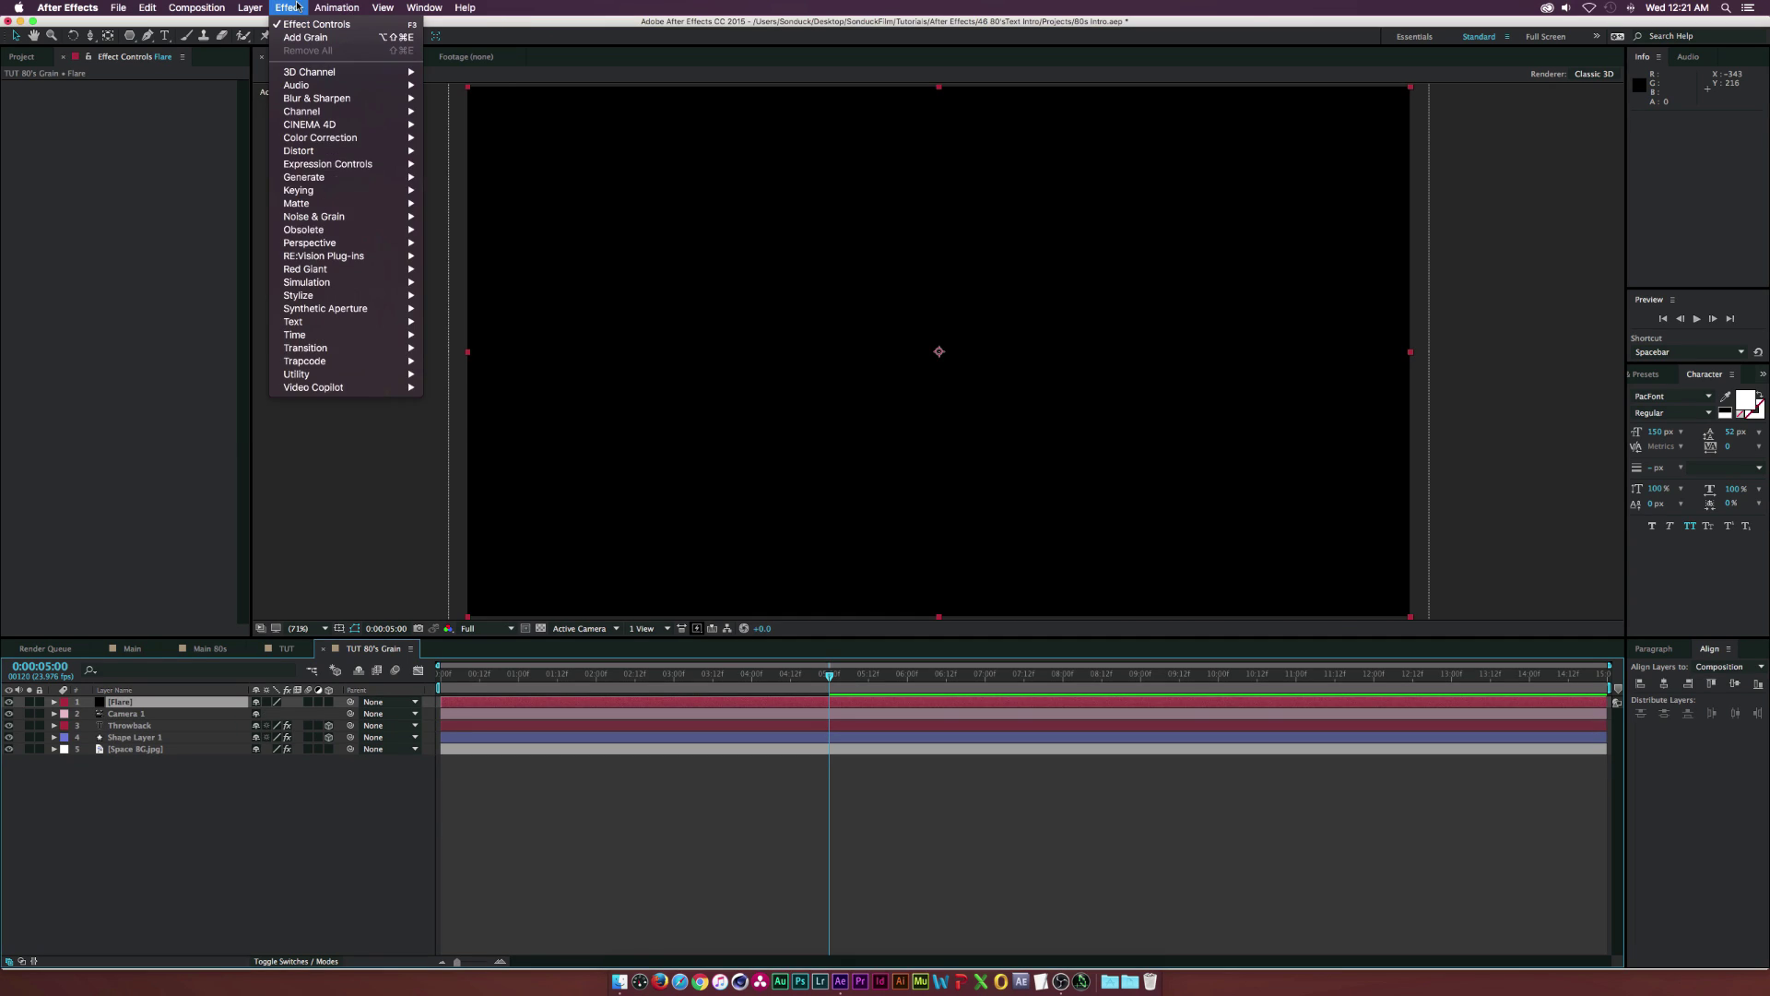
{"action": "mouse_move", "coordinate": [322, 387]}
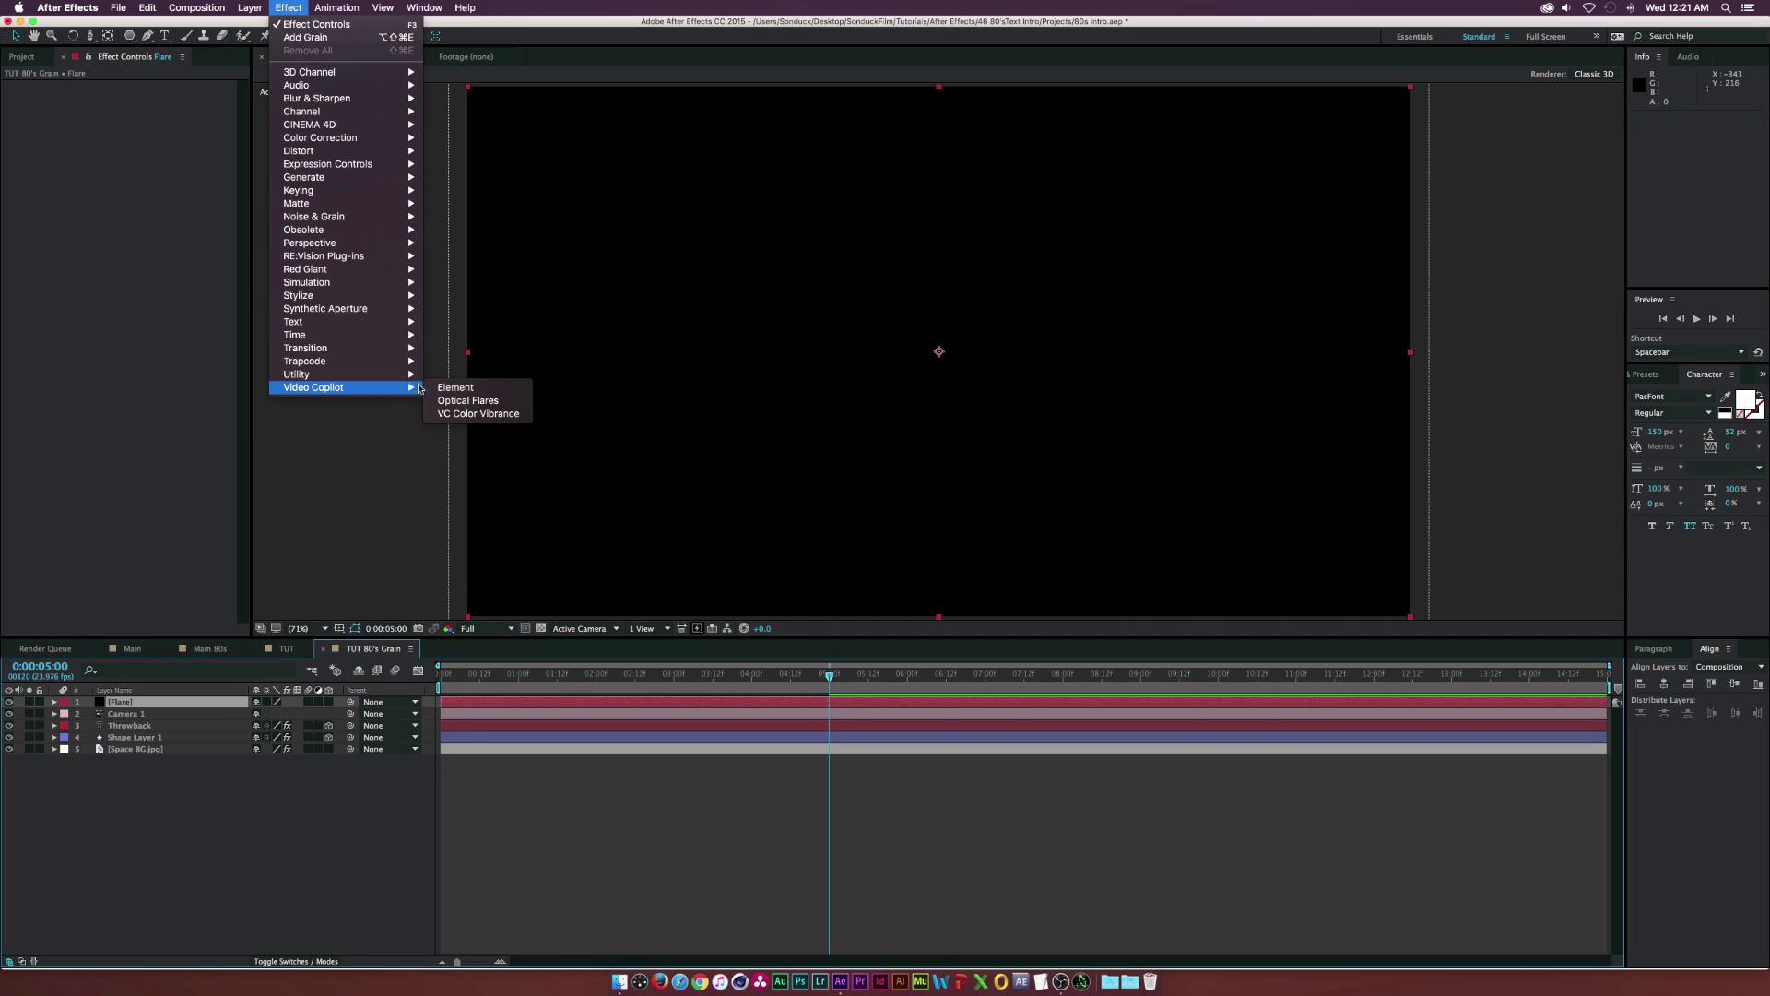
{"action": "left_click", "coordinate": [461, 400]}
{"action": "left_click", "coordinate": [175, 85]}
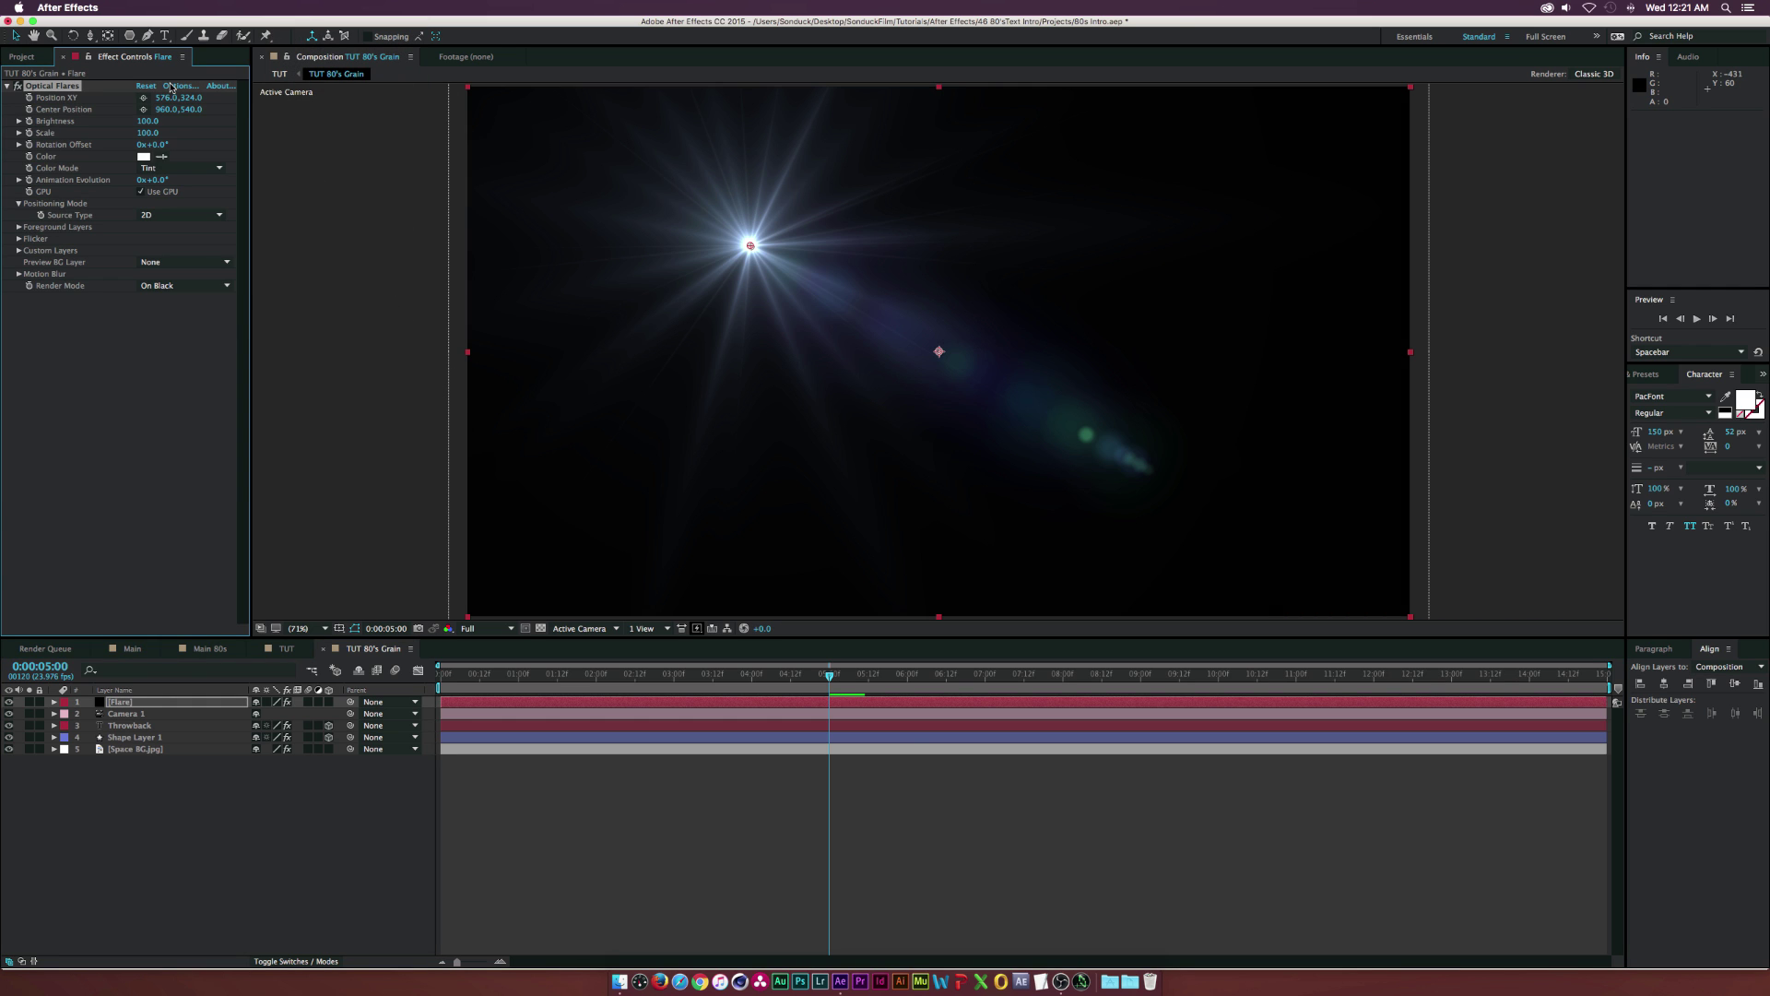
{"action": "left_click", "coordinate": [330, 63]}
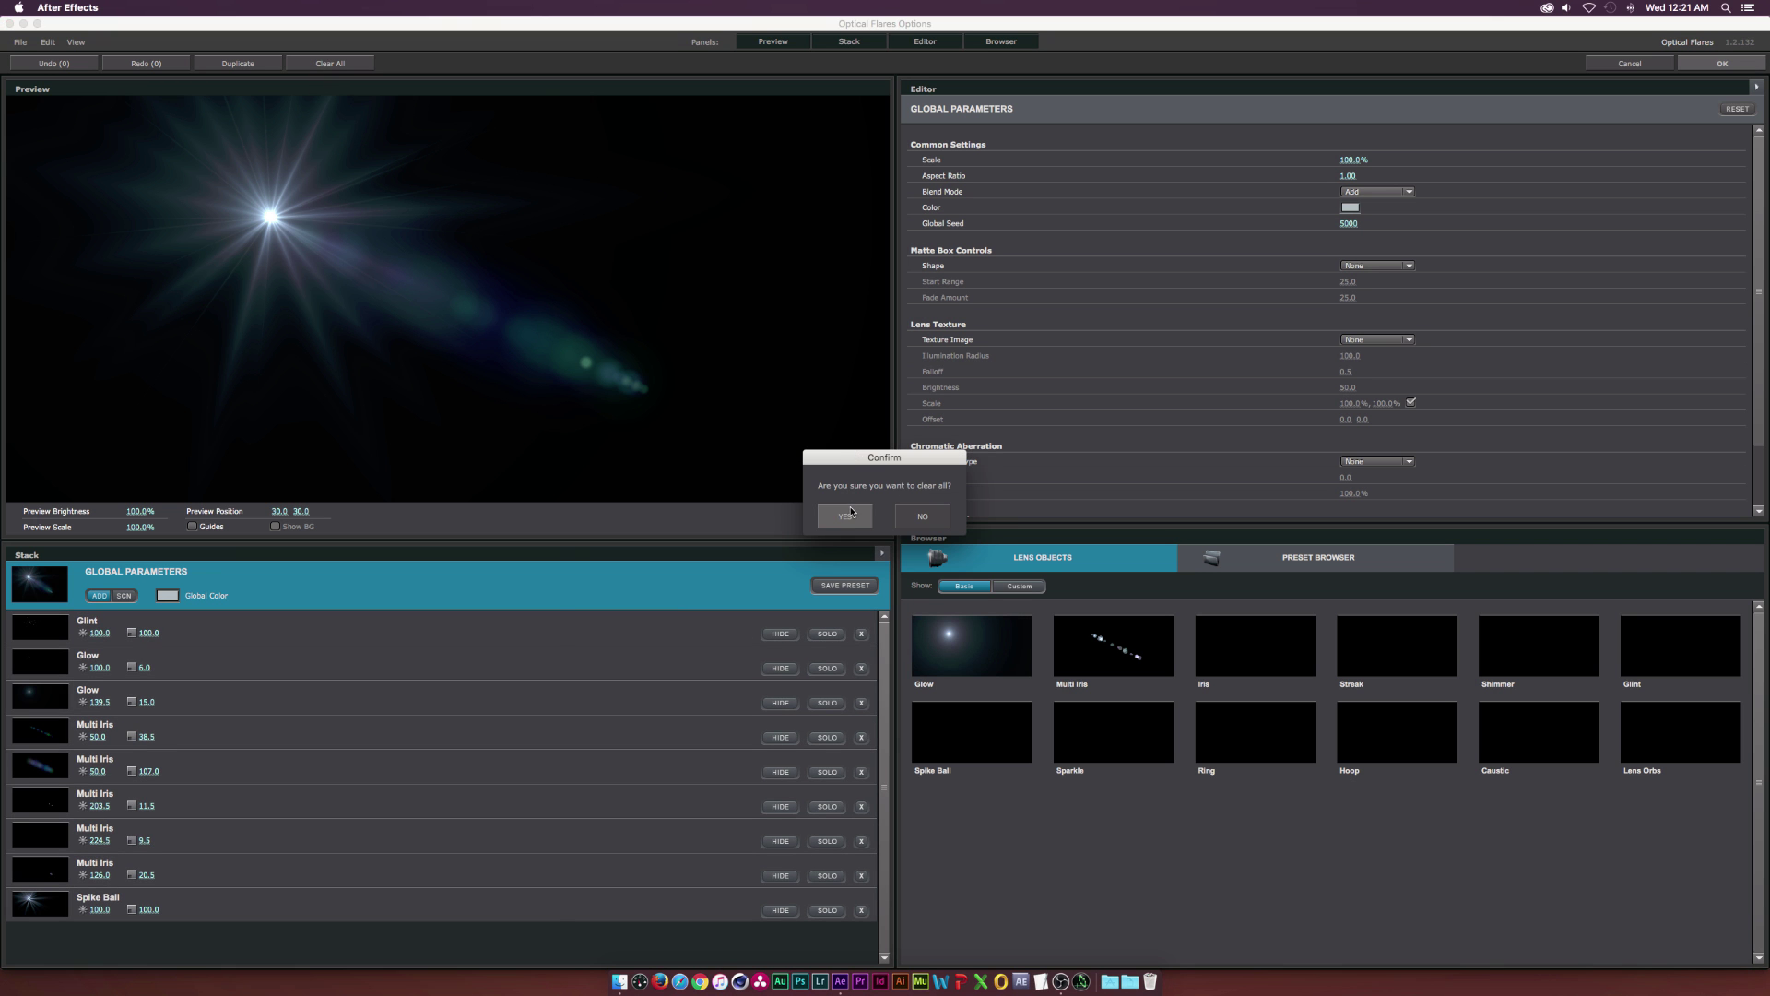
{"action": "left_click", "coordinate": [849, 514]}
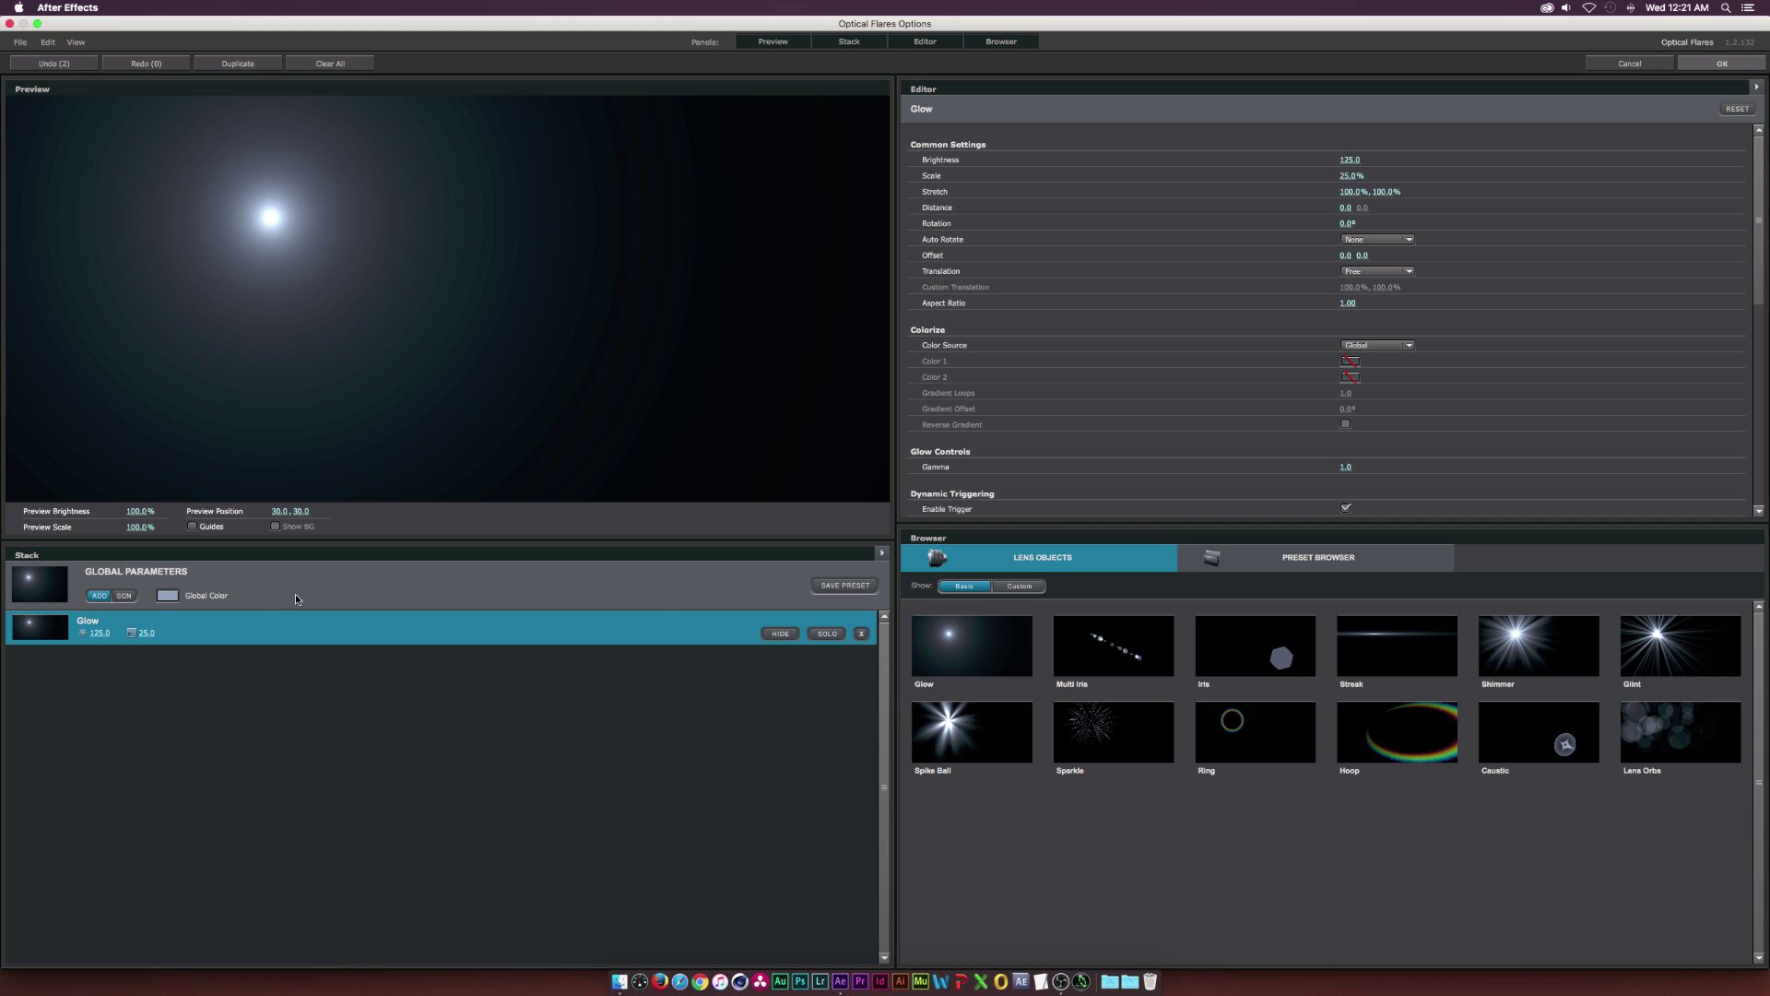
Change the flare's global color to a bright magenta pink.
{"action": "left_click", "coordinate": [175, 596]}
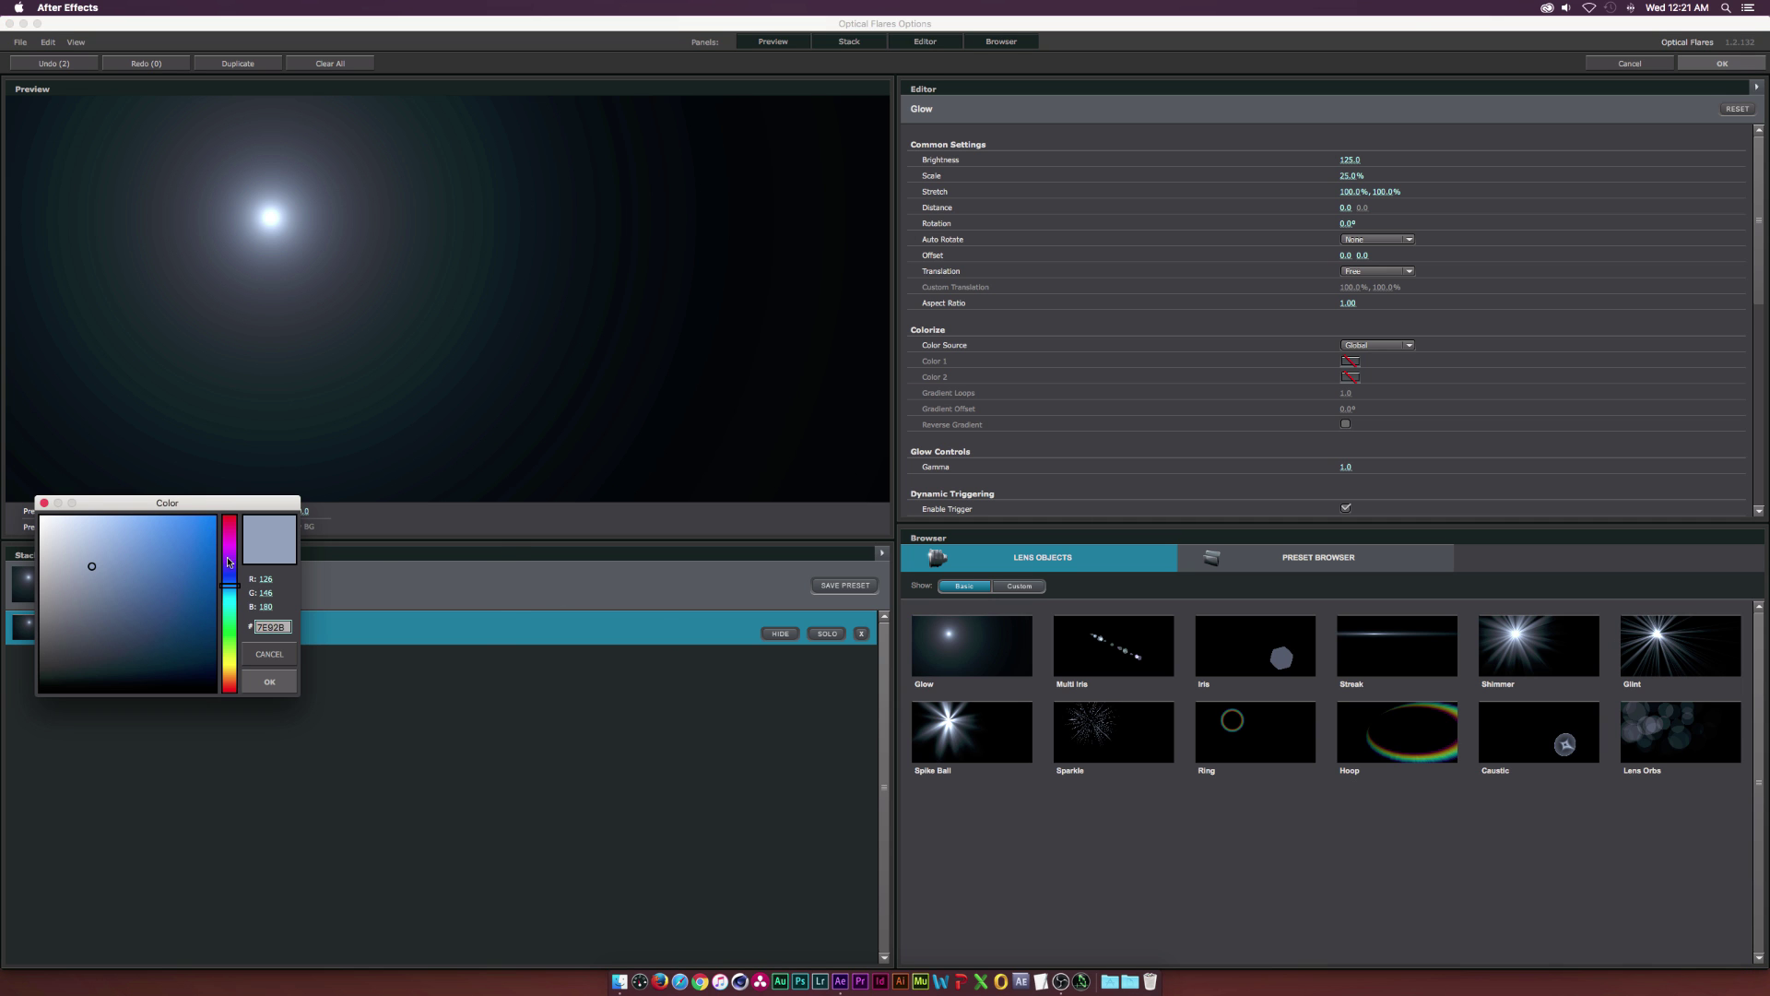
{"action": "left_click_drag", "start_coordinate": [229, 561], "coordinate": [229, 547]}
{"action": "left_click", "coordinate": [172, 536]}
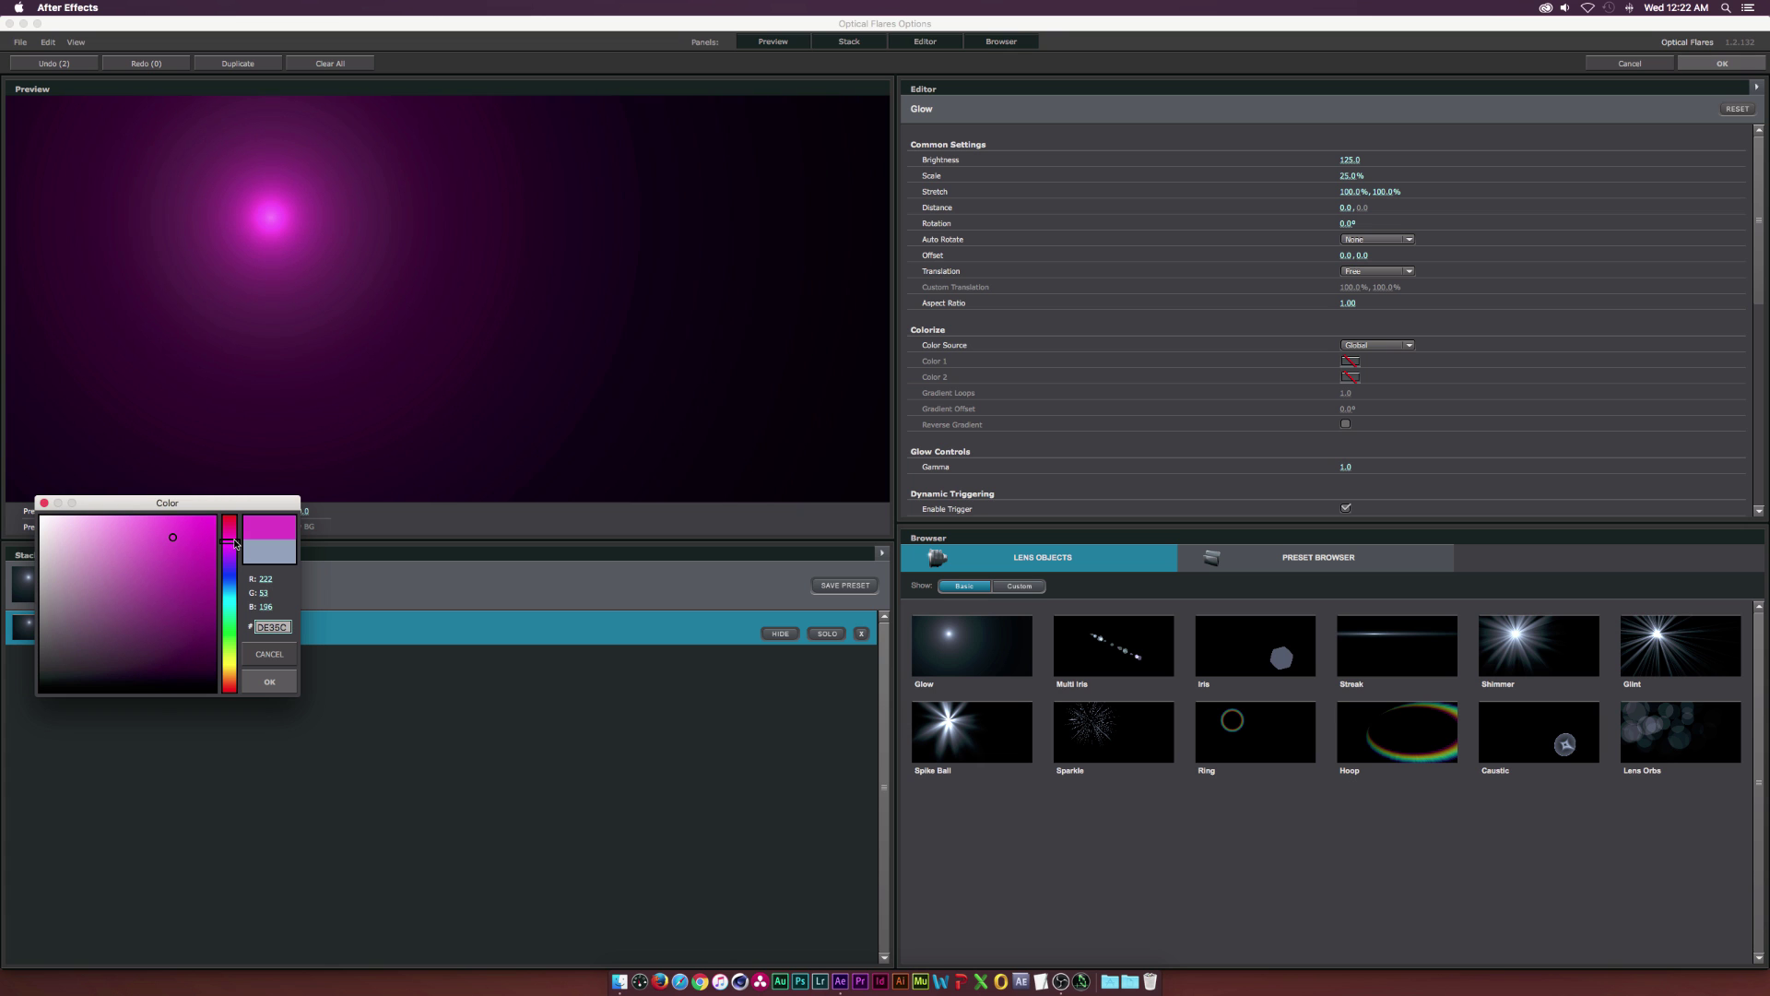
{"action": "left_click", "coordinate": [246, 682]}
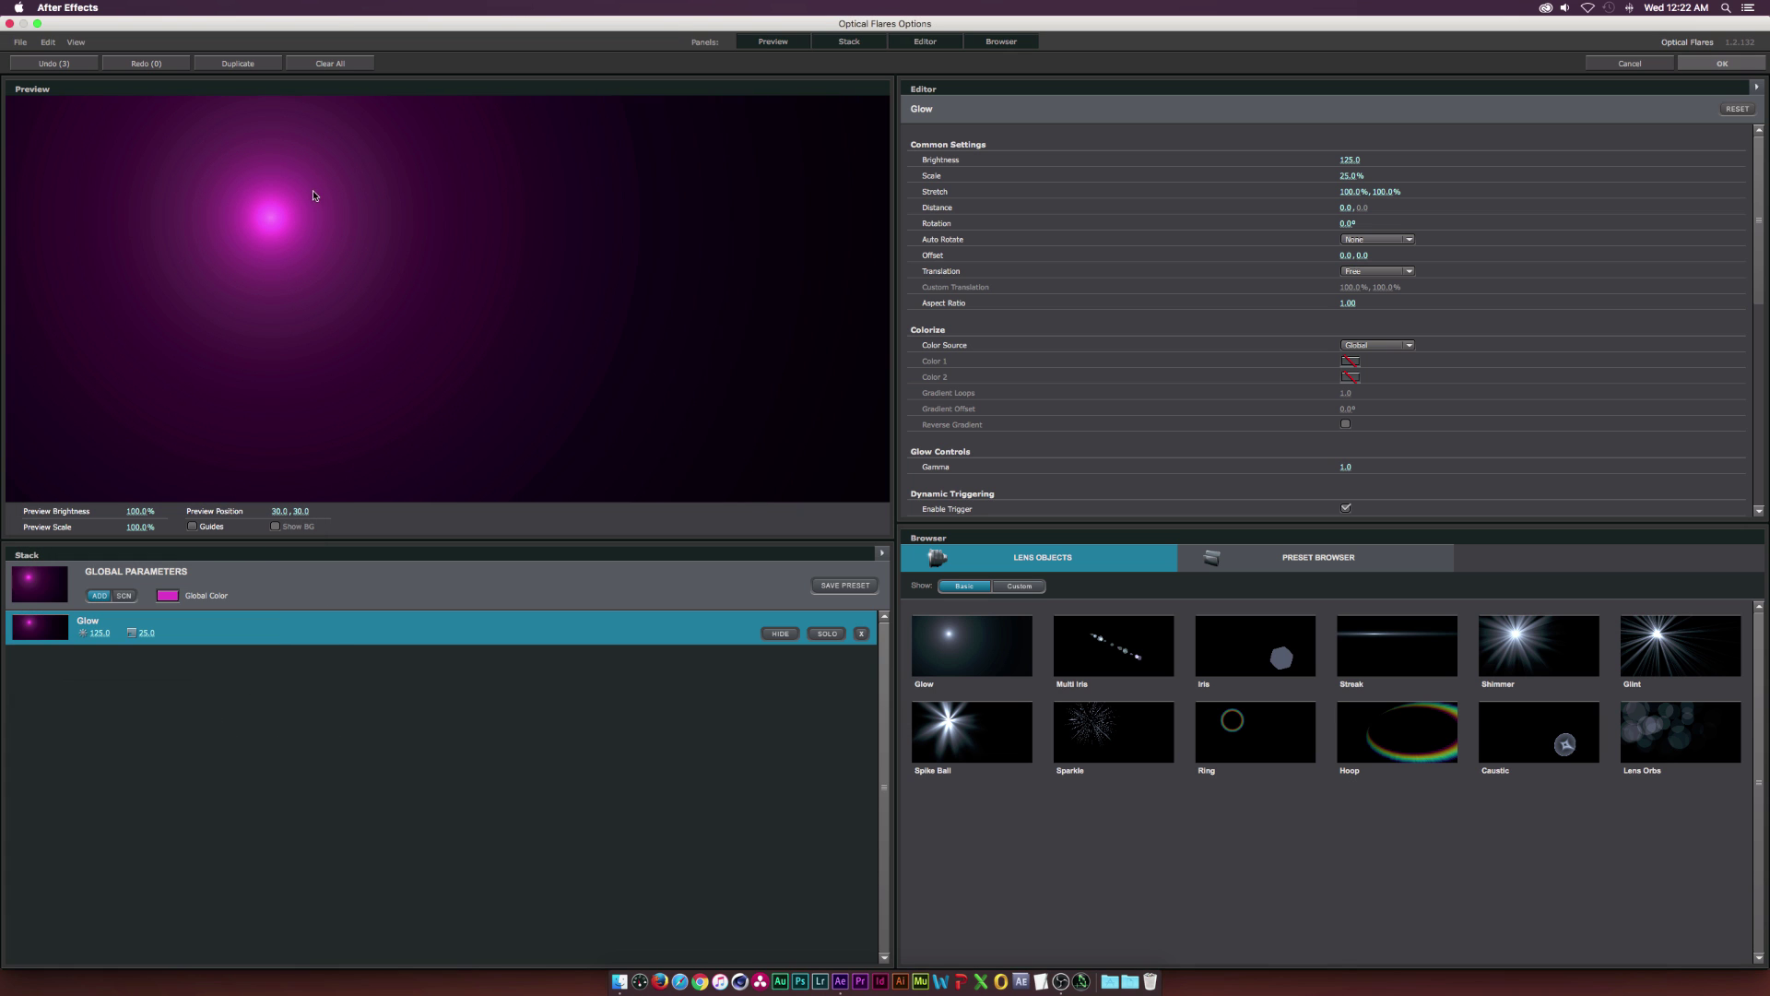
Accept the magenta glow design for the flare and set the Flare layer's blending mode to Add.
{"action": "left_click", "coordinate": [1724, 63]}
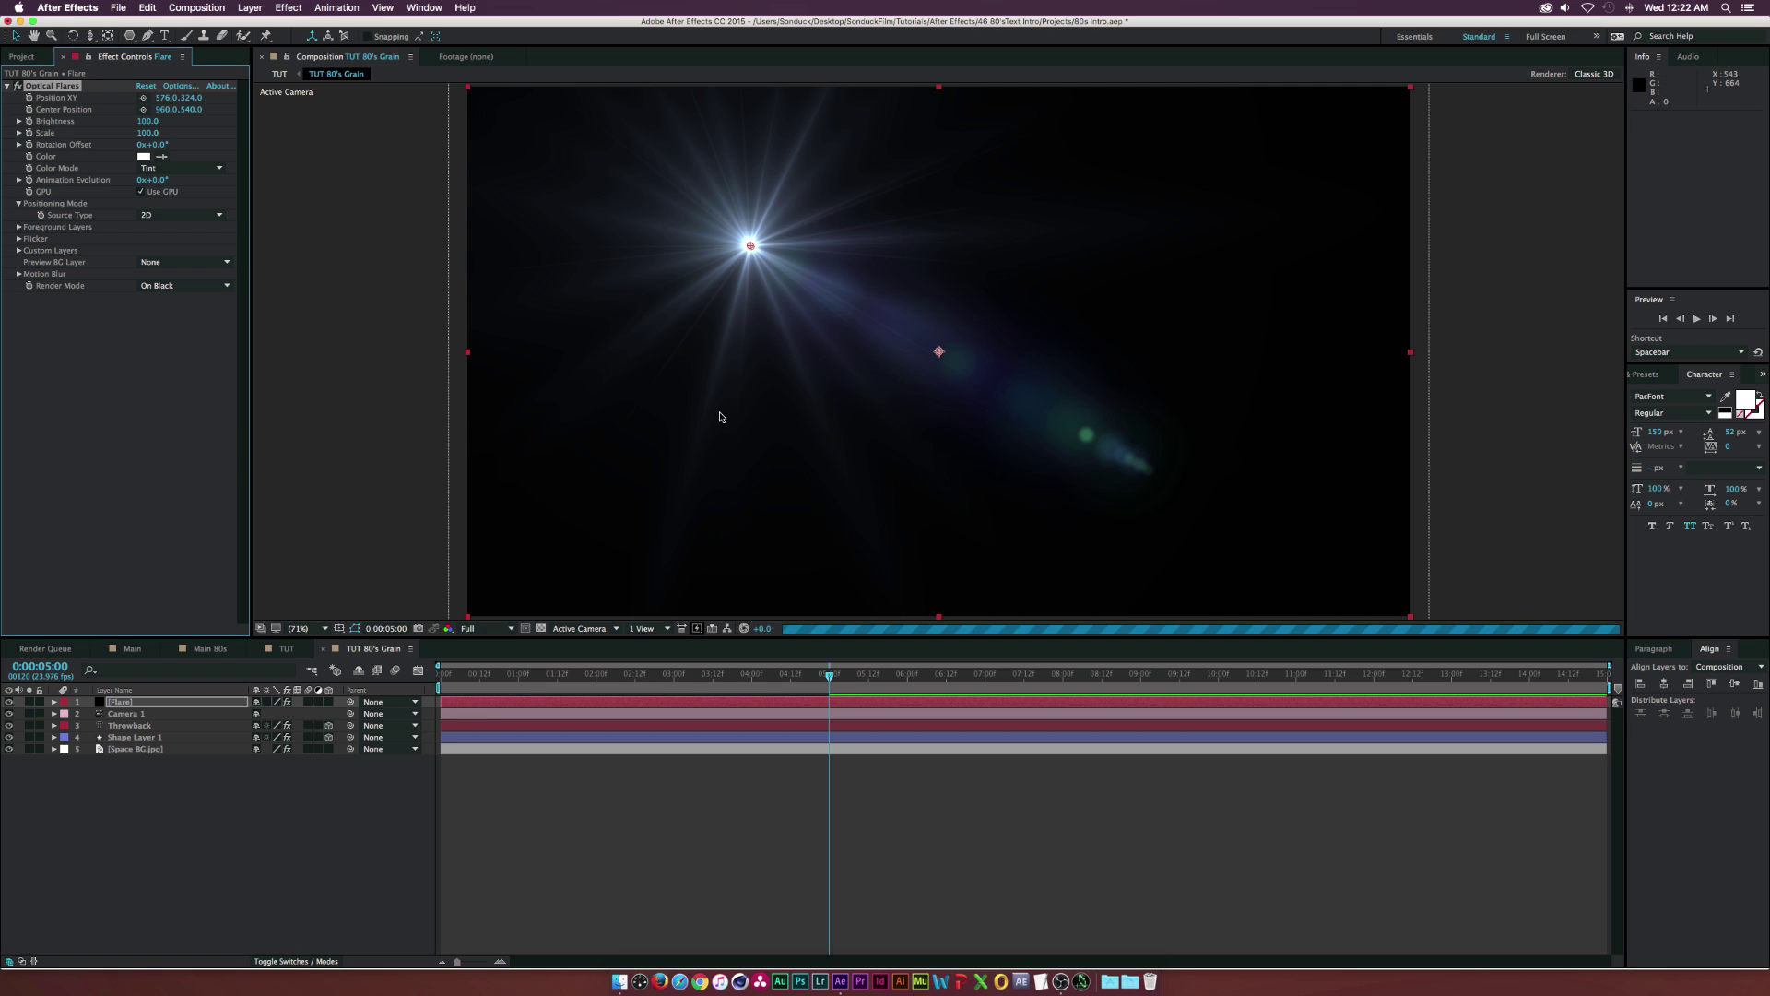
{"action": "left_click", "coordinate": [296, 960]}
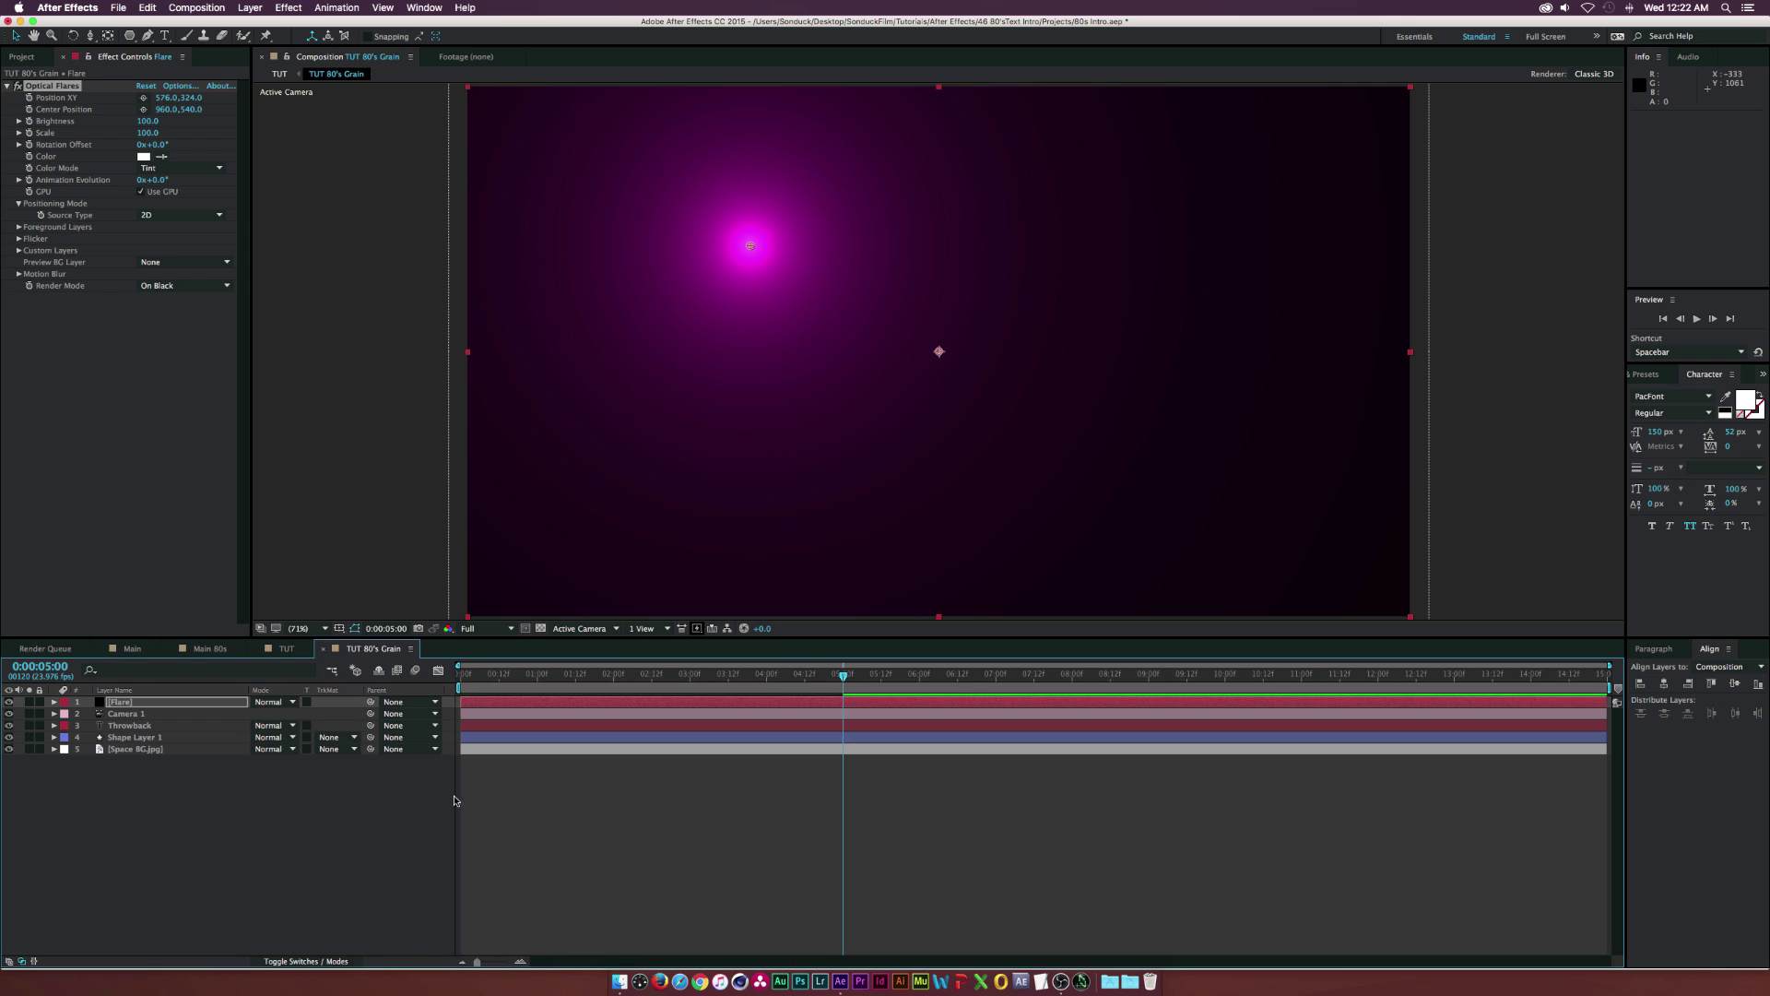
{"action": "left_click", "coordinate": [267, 703]}
{"action": "left_click", "coordinate": [277, 549]}
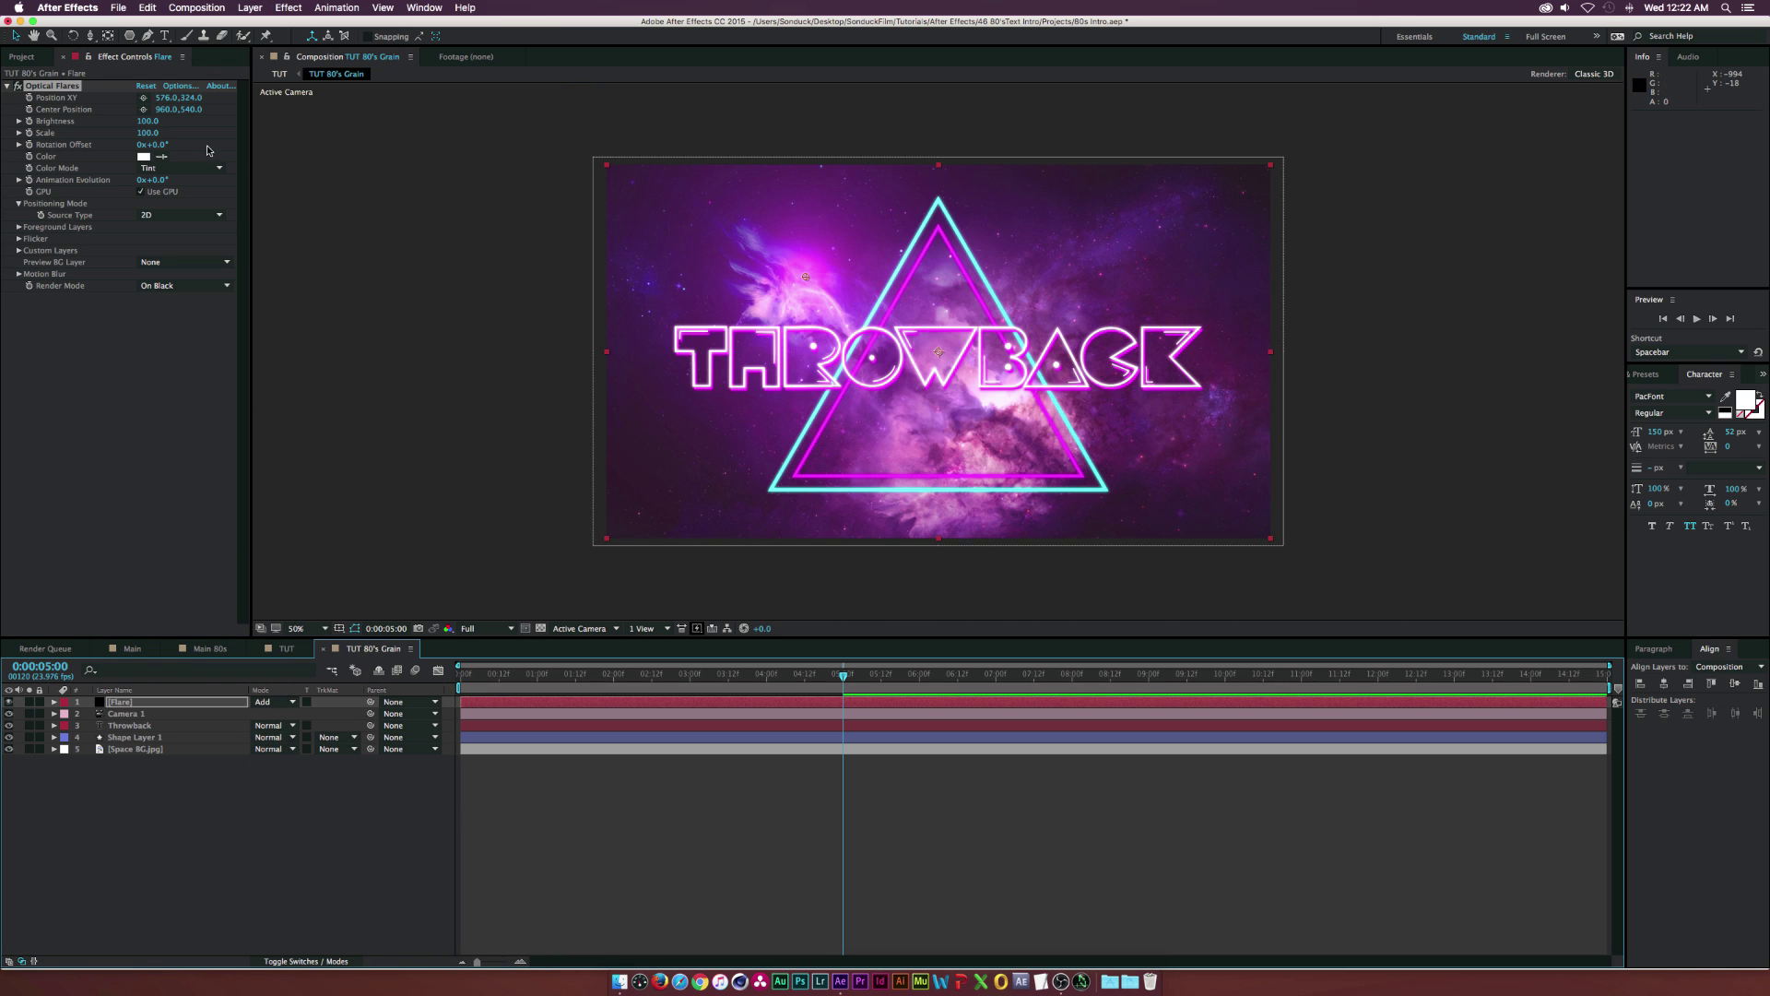
Set the flare's Brightness to 40 and place it in the composition's upper-left area, at about 296, 112.
{"action": "left_click", "coordinate": [146, 121]}
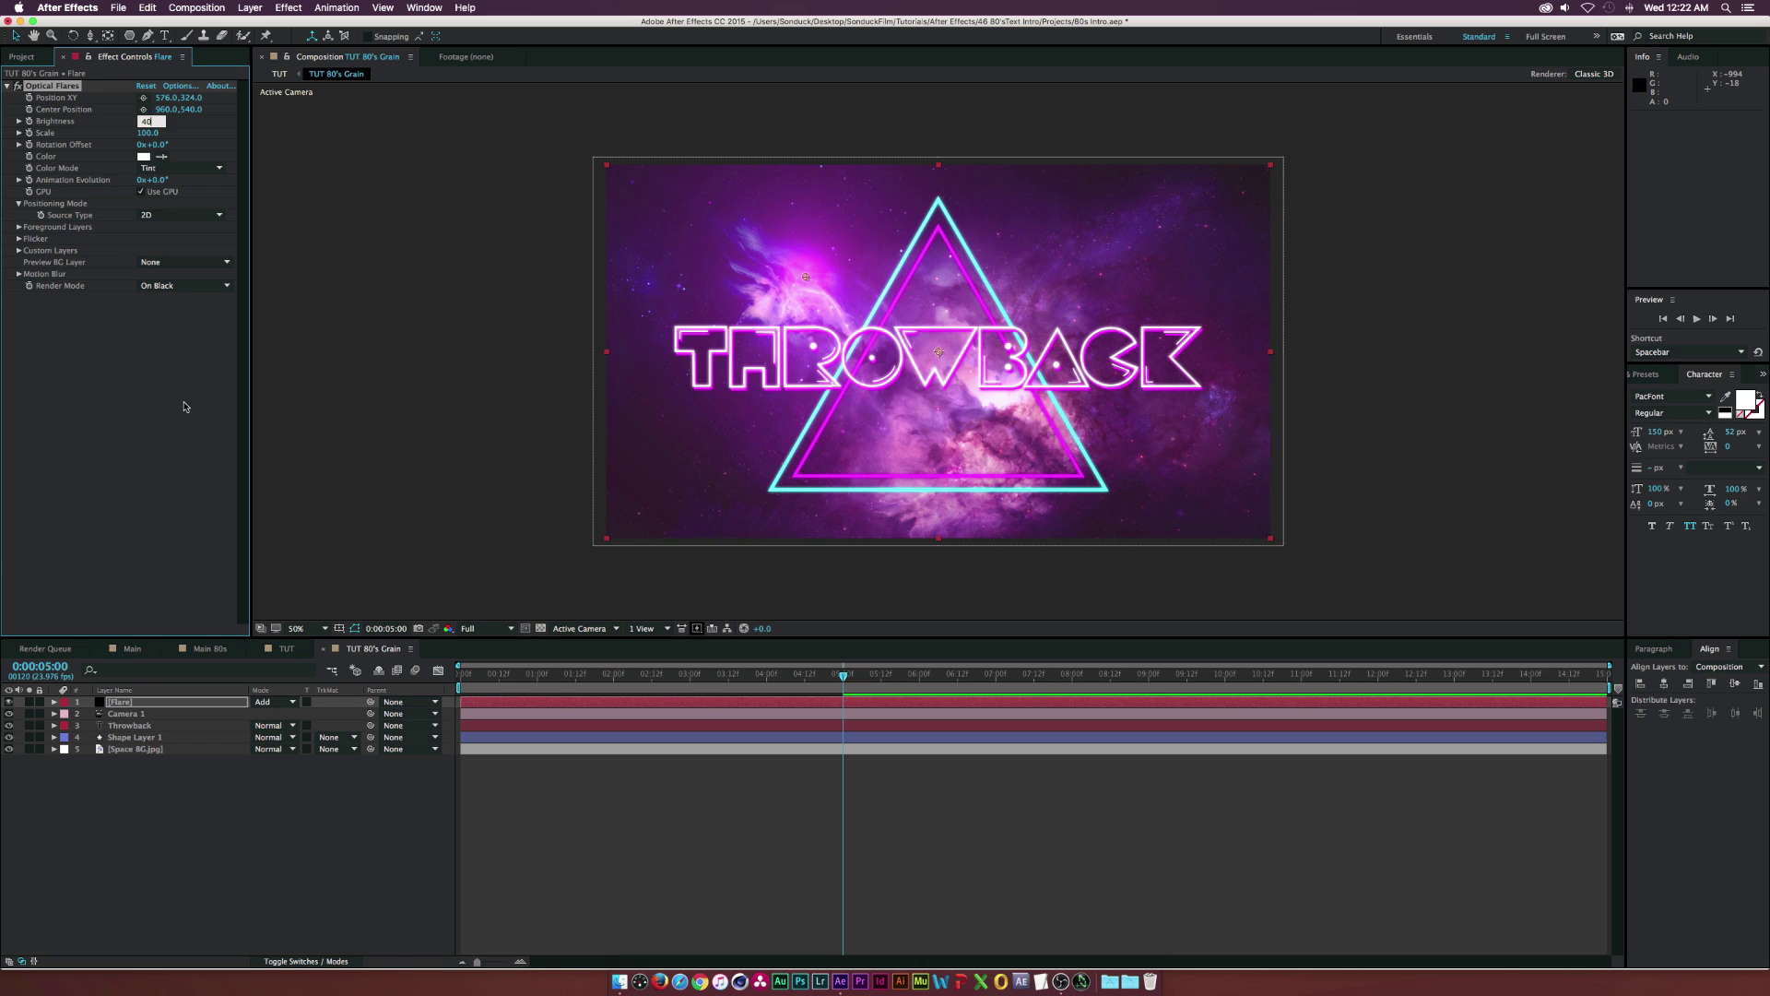
{"action": "type", "text": "40"}
{"action": "key", "text": "Return"}
{"action": "left_click", "coordinate": [143, 97]}
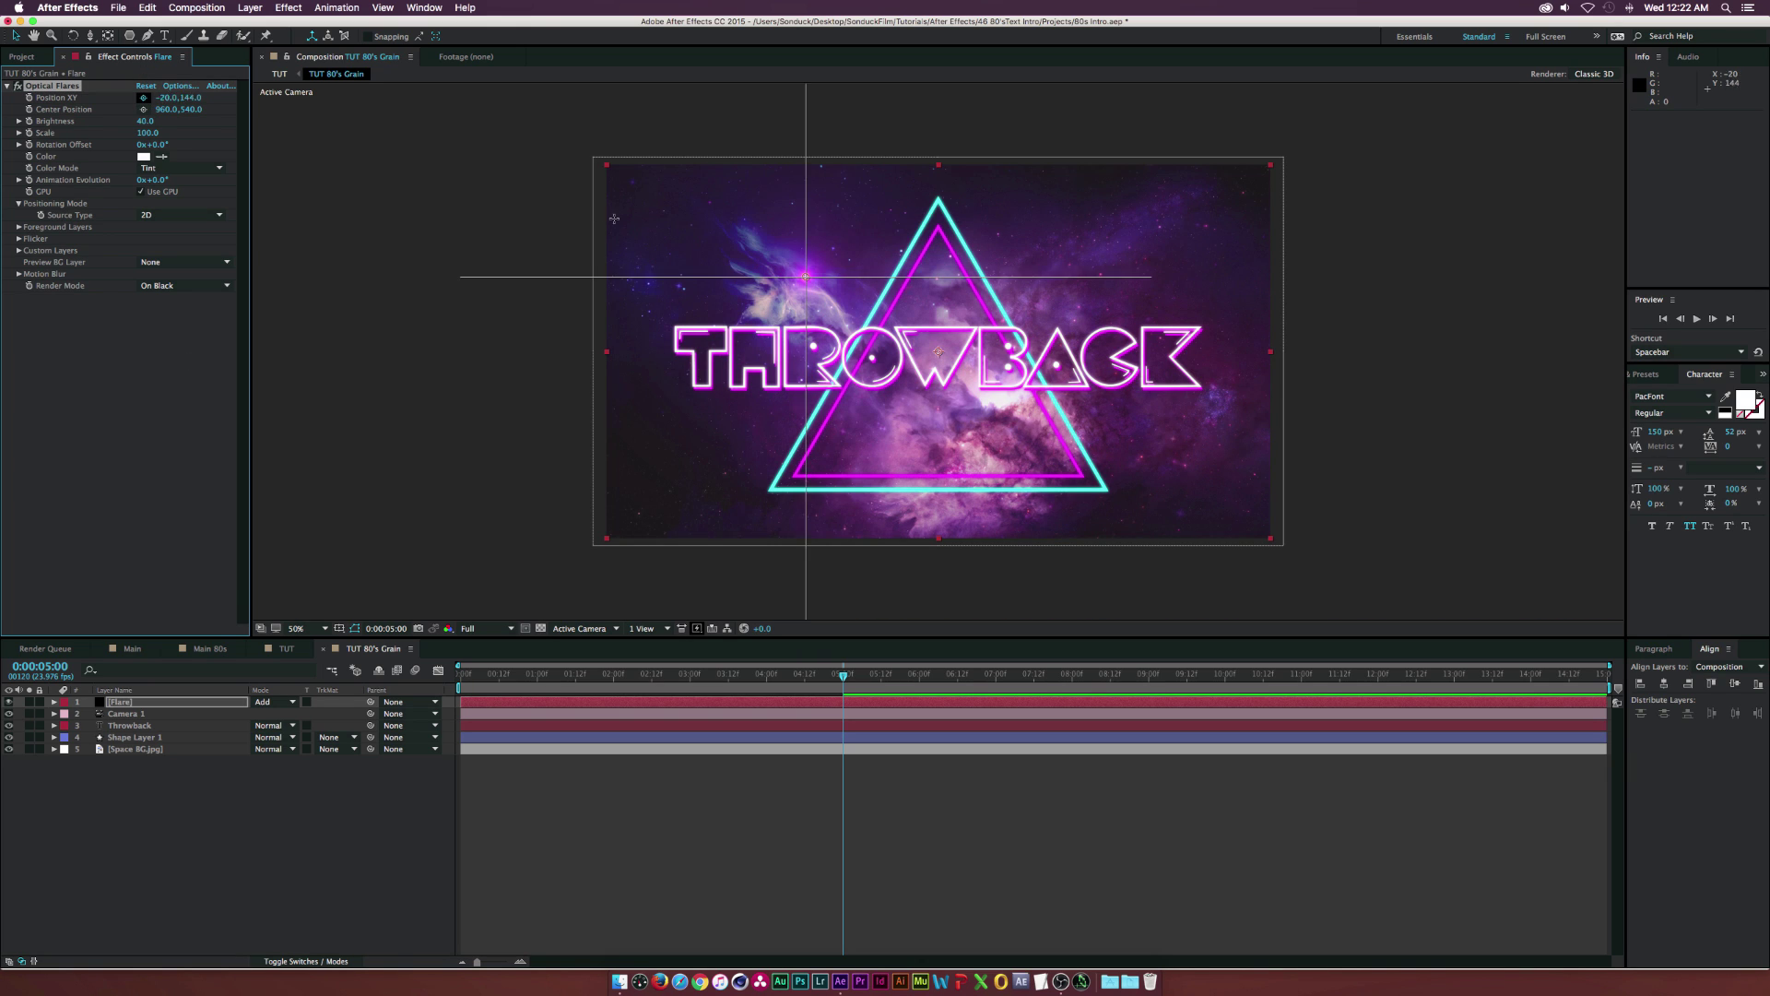
{"action": "left_click", "coordinate": [708, 204]}
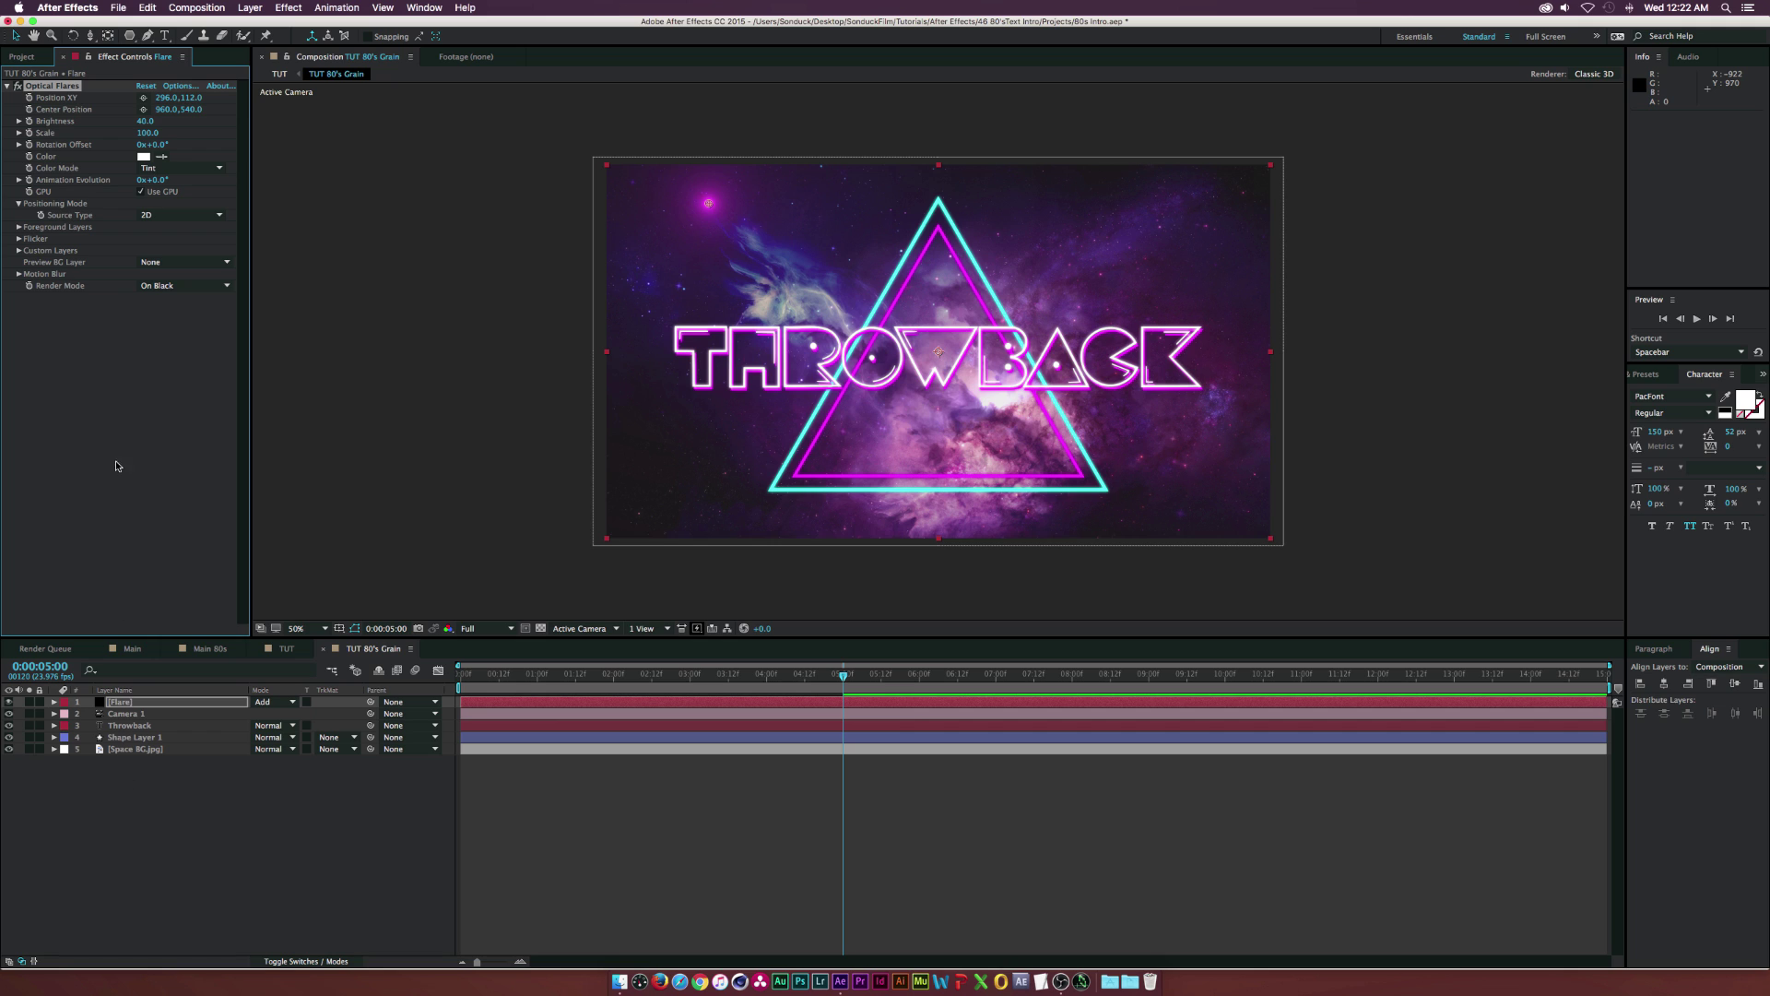
Set the flare's Flicker Speed to 6 and Flicker Amount to 20.
{"action": "left_click", "coordinate": [19, 239]}
{"action": "left_click", "coordinate": [140, 261]}
{"action": "type", "text": "6"}
{"action": "left_click", "coordinate": [143, 275]}
{"action": "type", "text": "2"}
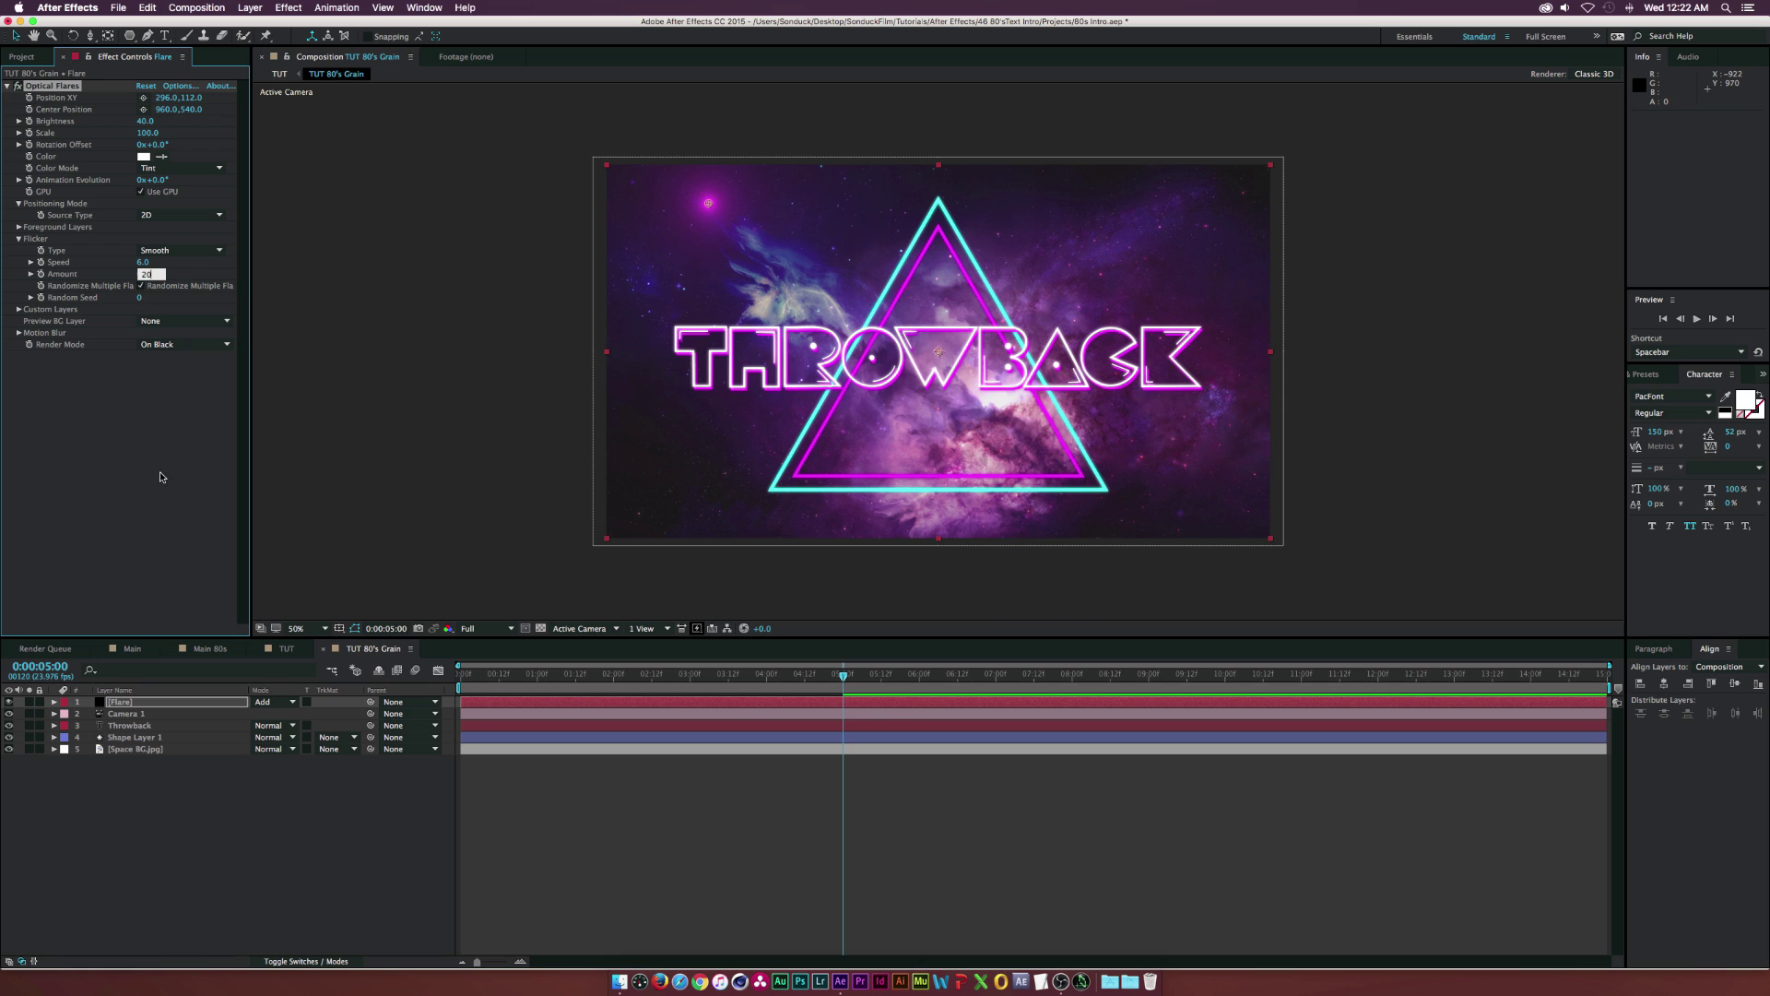
{"action": "type", "text": "0"}
{"action": "key", "text": "Return"}
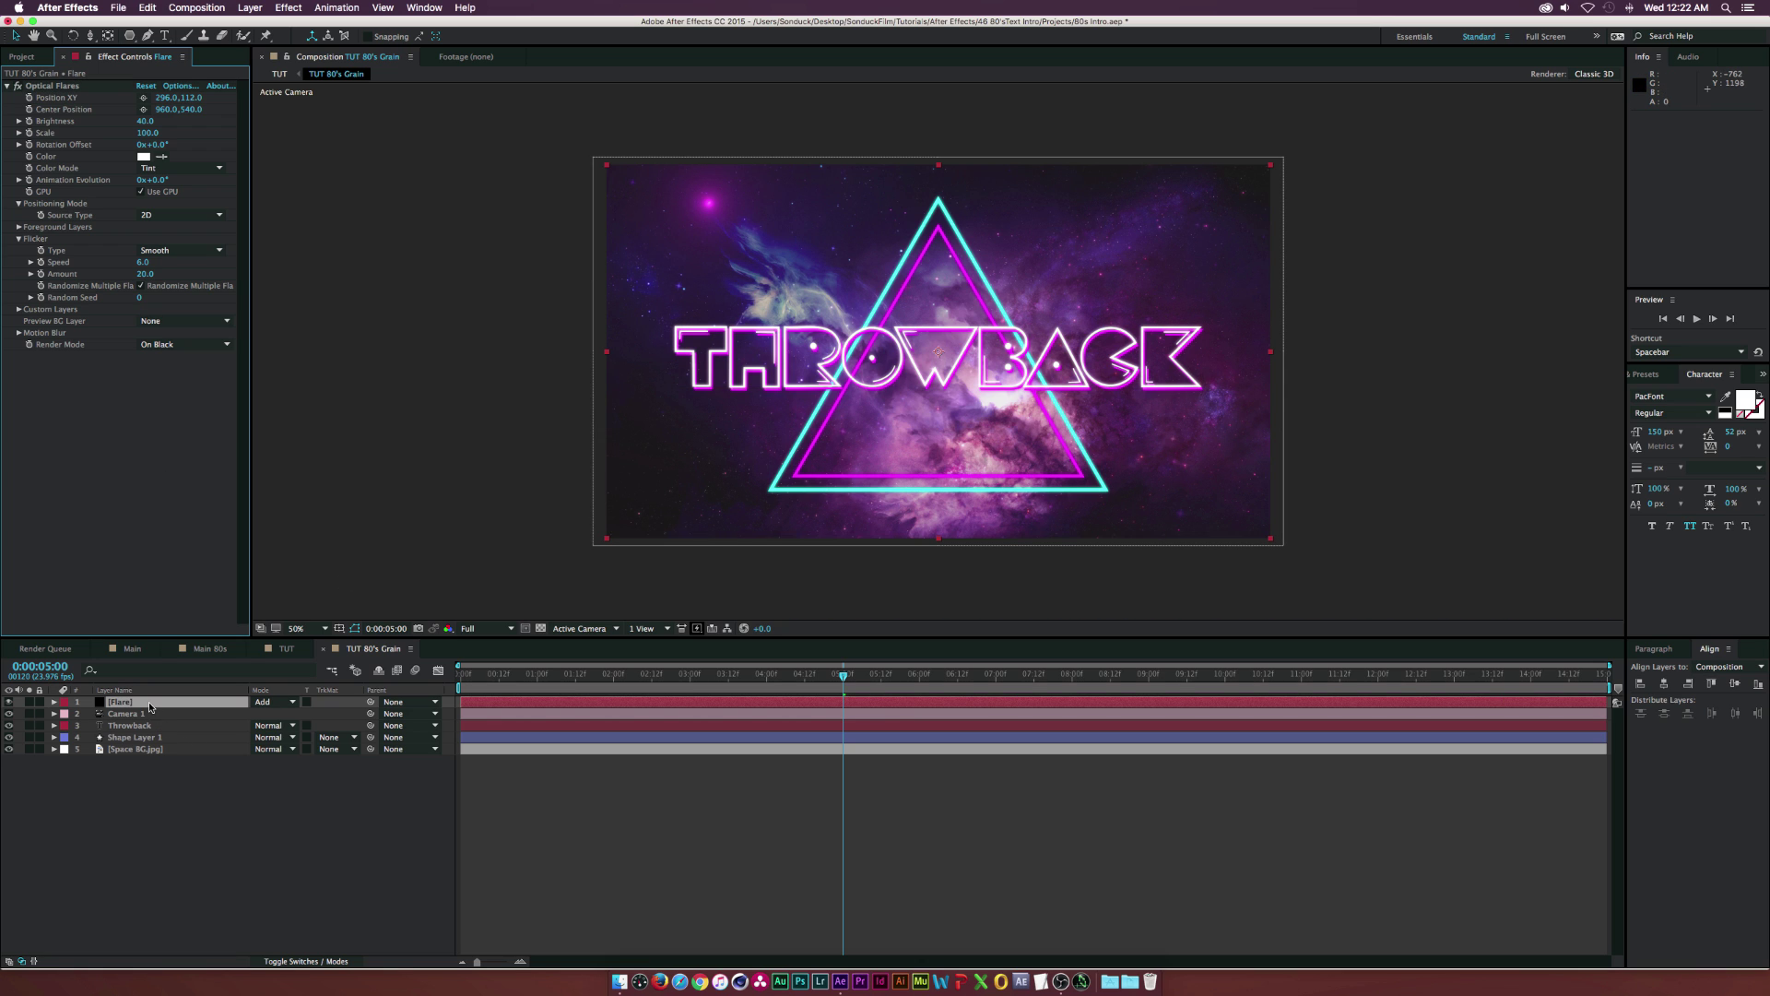
Duplicate the Flare layer, place the copy in the composition's lower-right area at about 1630, 870, and set its Brightness to 20.
{"action": "left_click", "coordinate": [151, 705]}
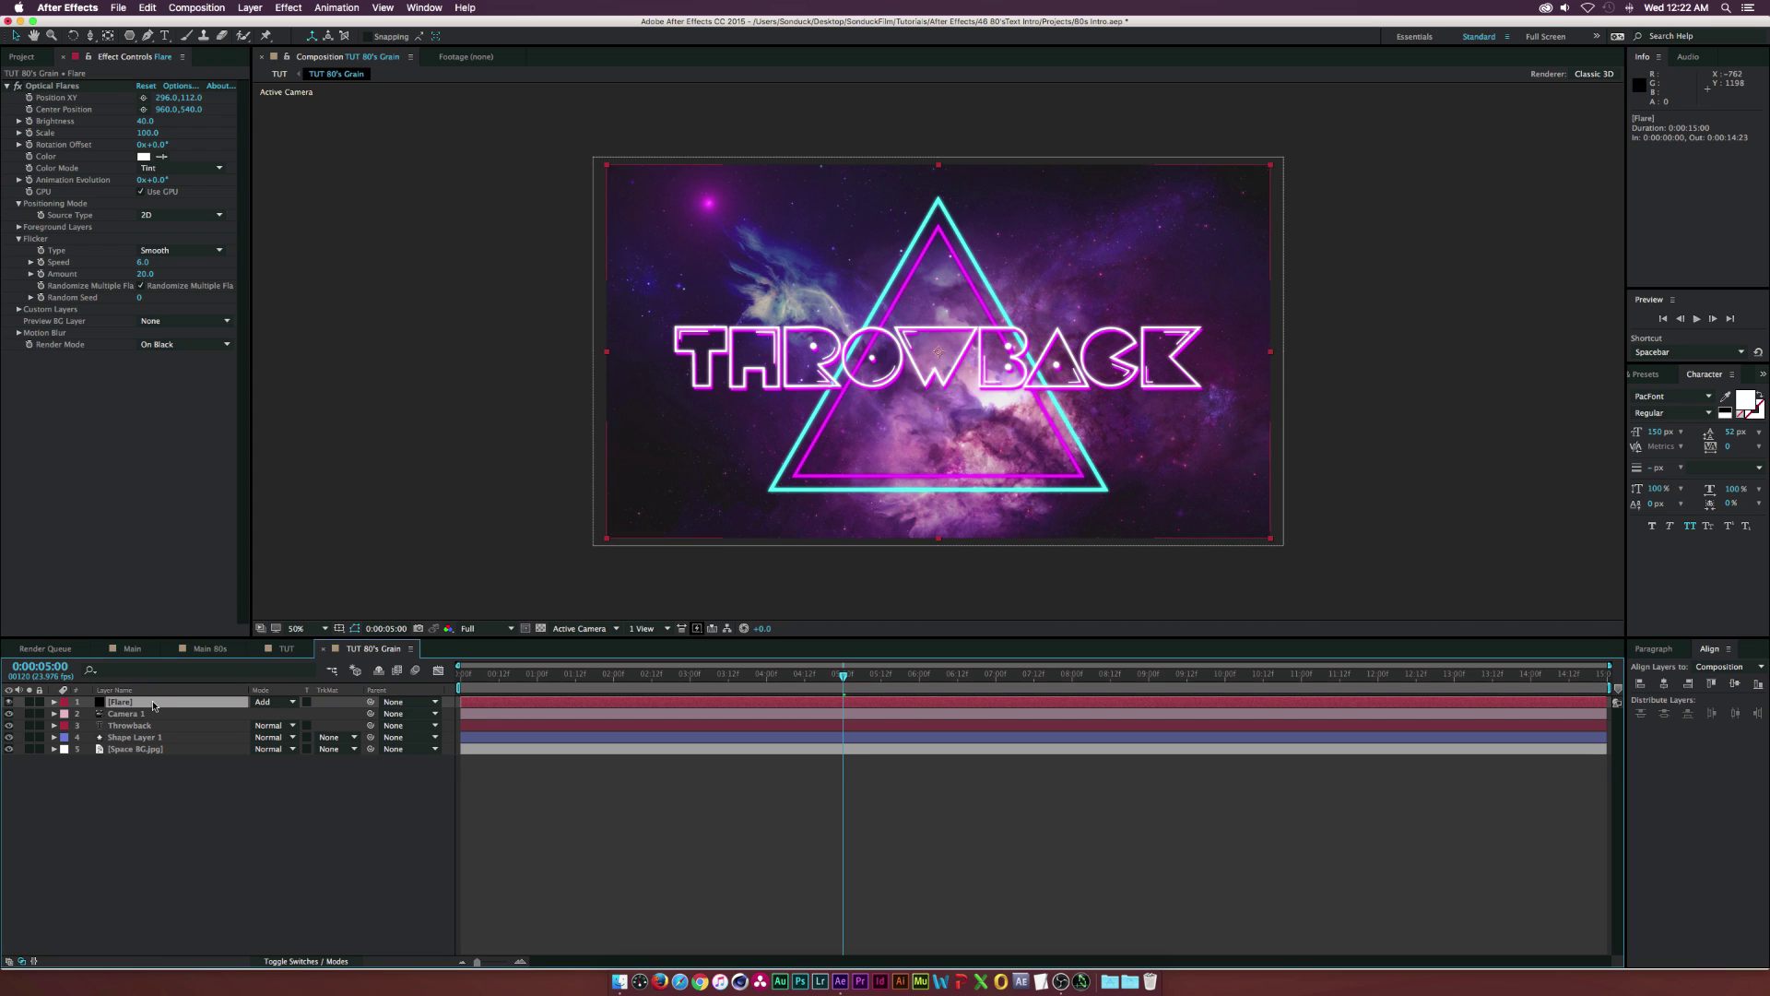
{"action": "key", "text": "super+d"}
{"action": "left_click", "coordinate": [143, 97]}
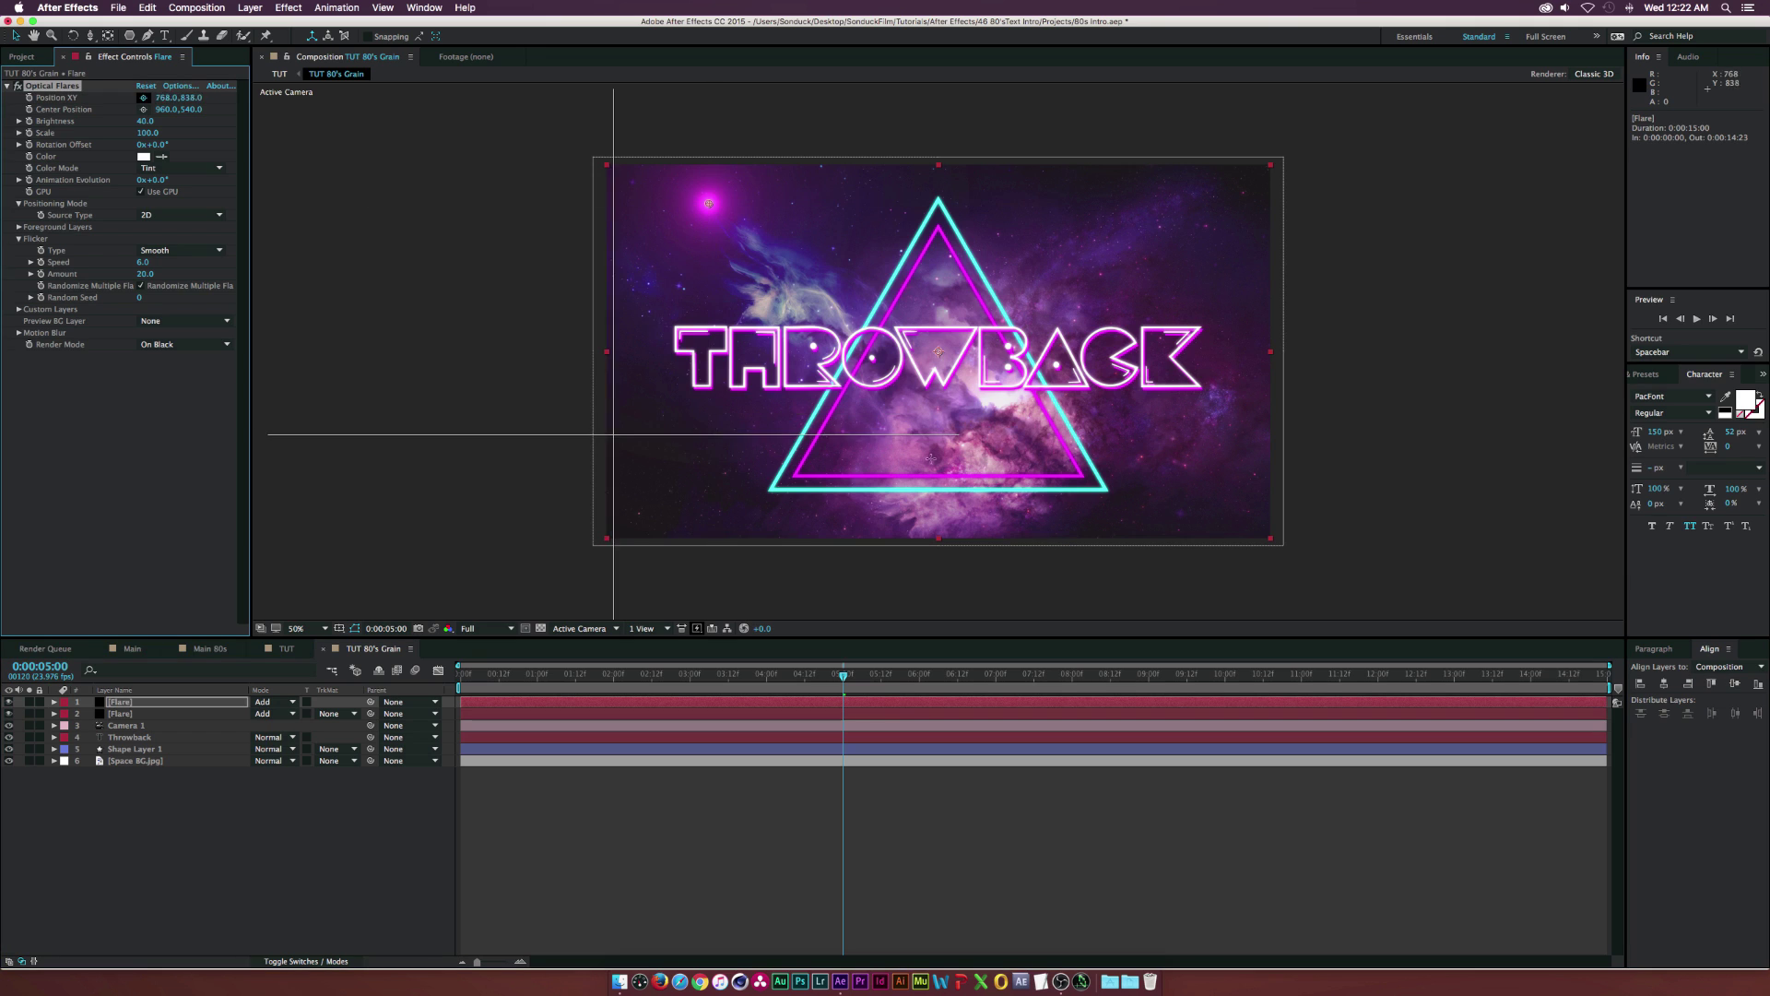
{"action": "left_click", "coordinate": [1170, 465]}
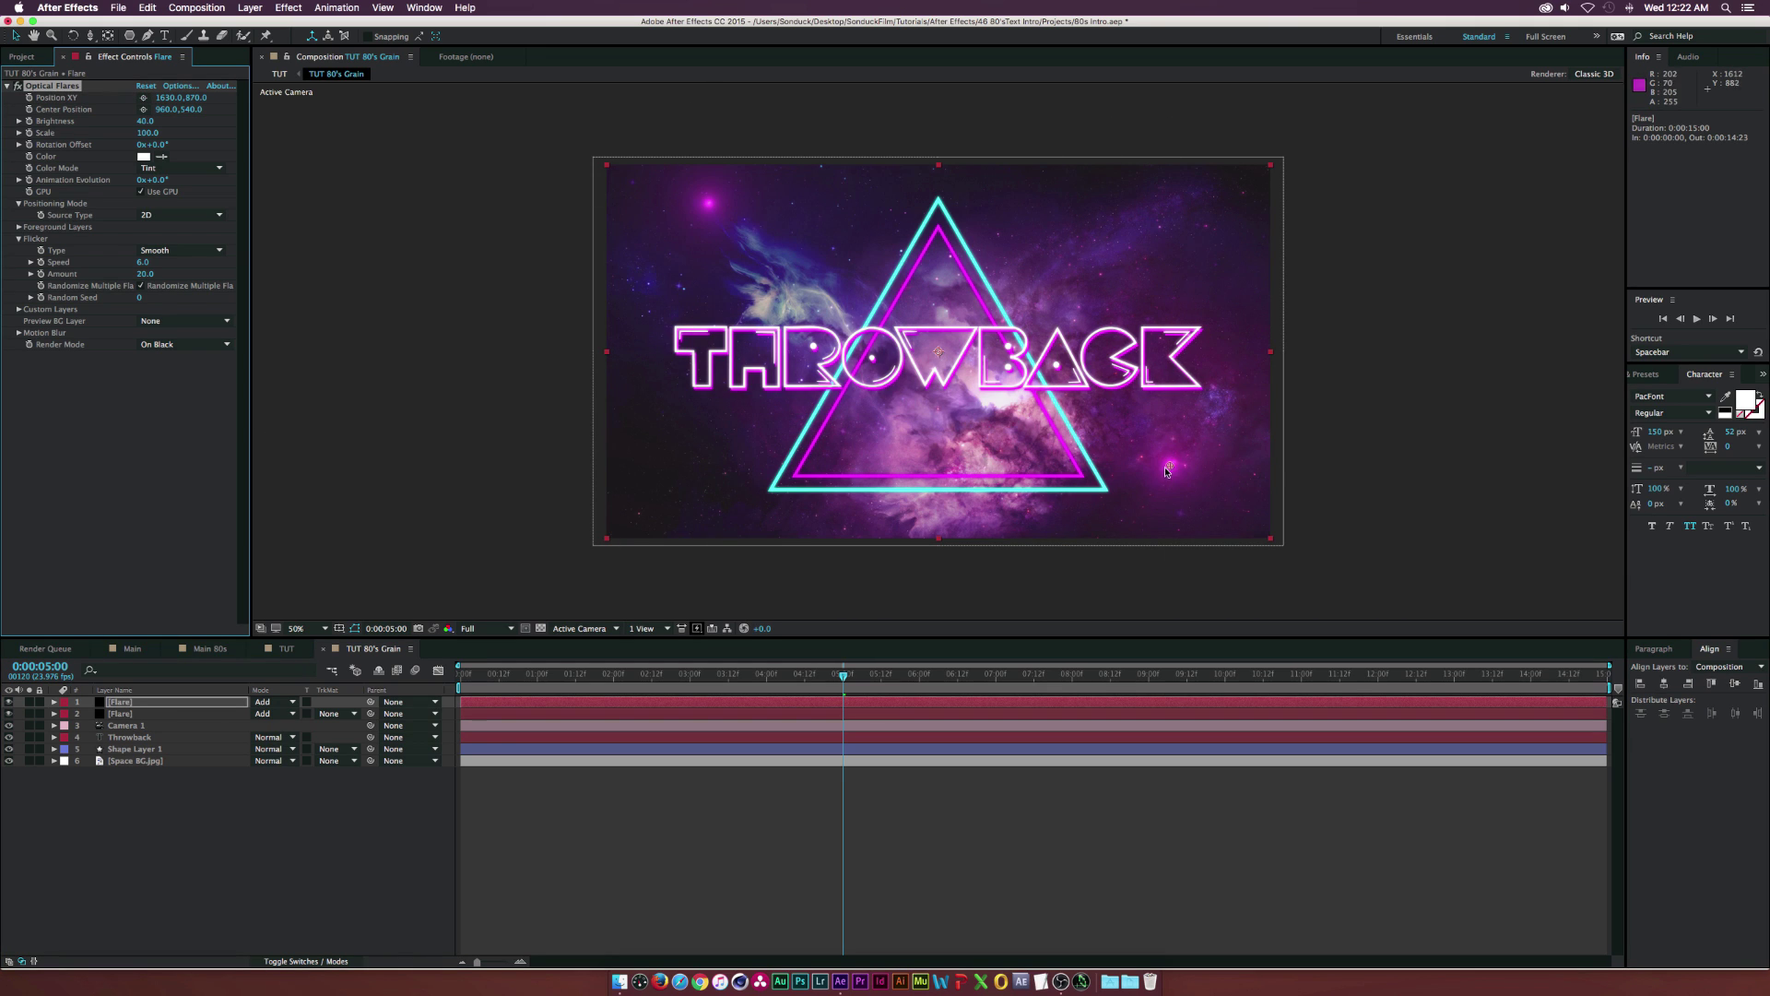
{"action": "left_click", "coordinate": [145, 121]}
{"action": "left_click", "coordinate": [131, 362]}
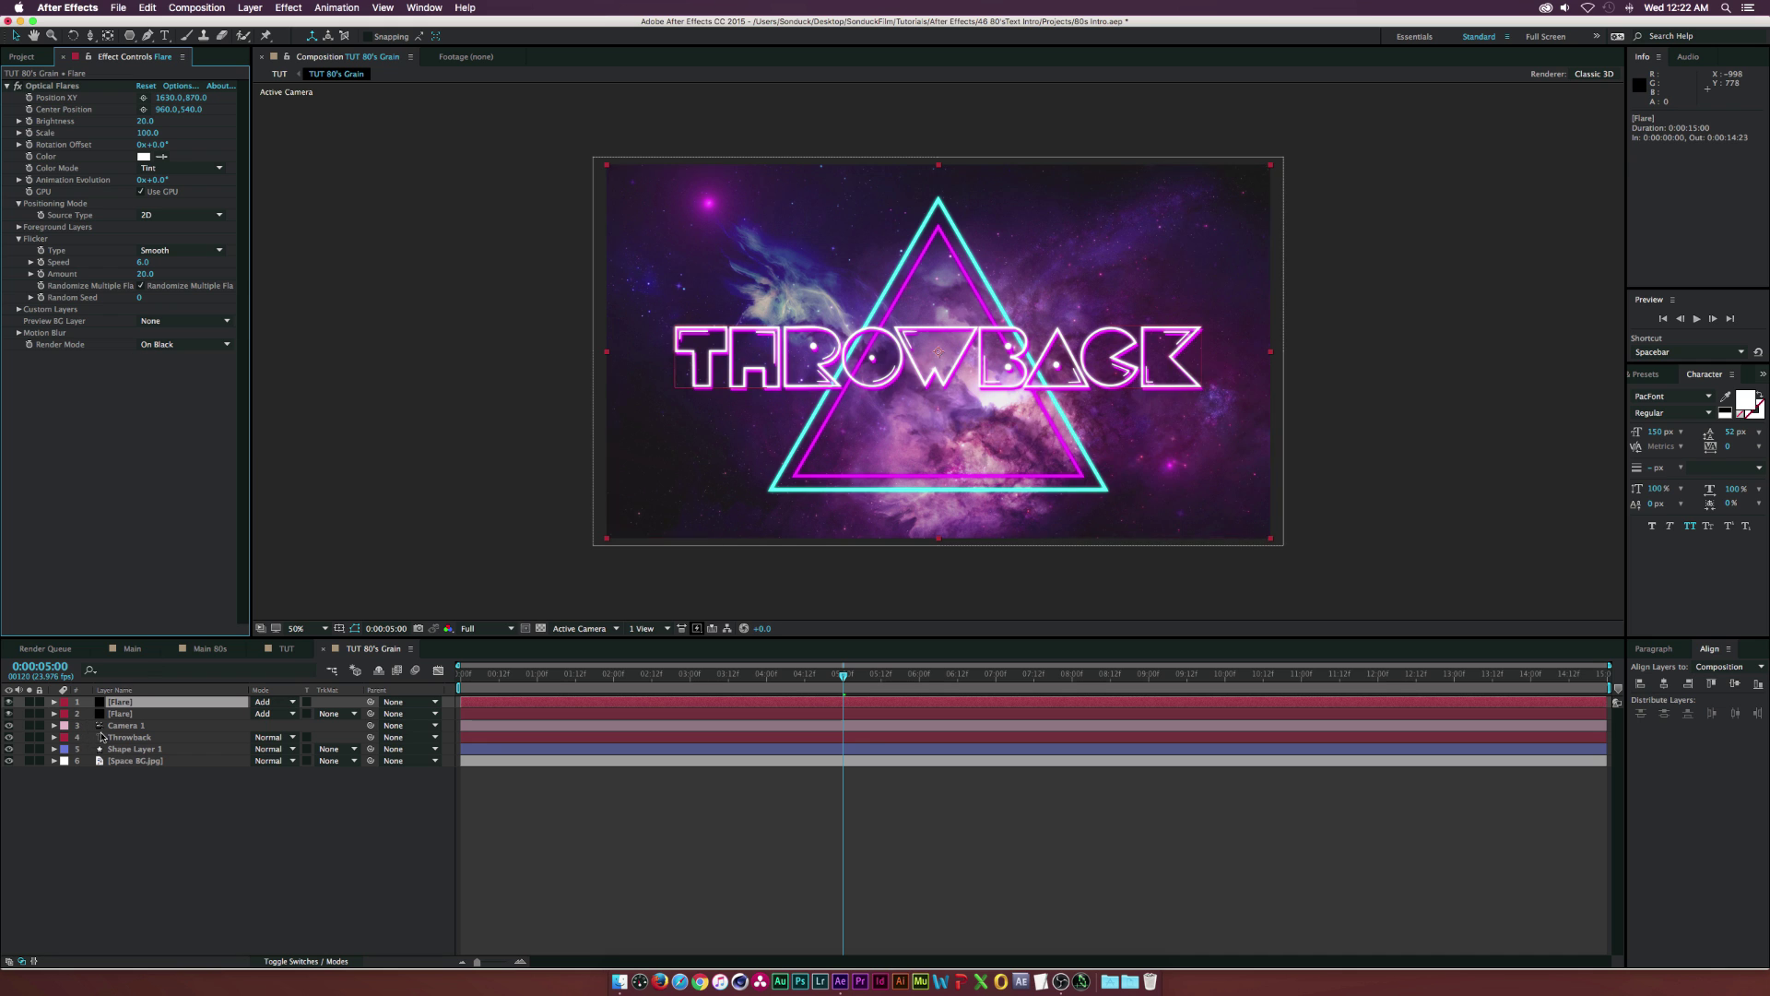
Duplicate the original upper-left flare, move the copy to the top of the layer stack and change its global color to turquoise.
{"action": "left_click", "coordinate": [124, 717]}
{"action": "key", "text": "super+d"}
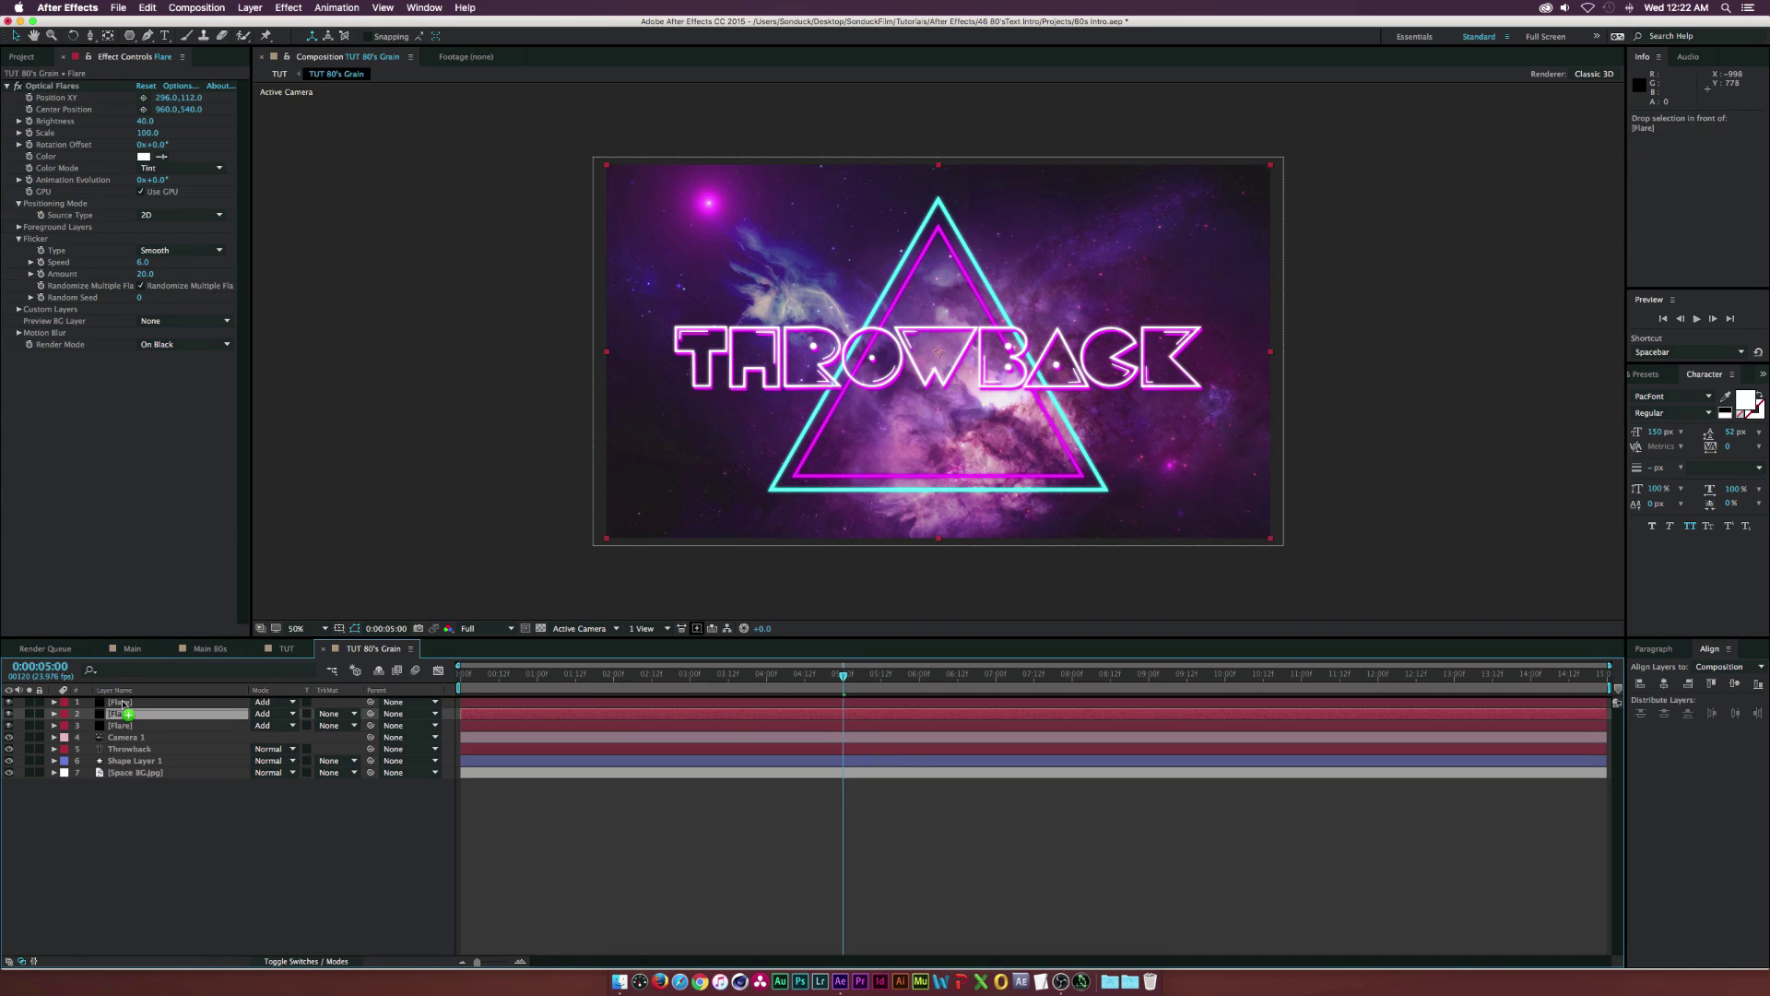
{"action": "left_click", "coordinate": [176, 87]}
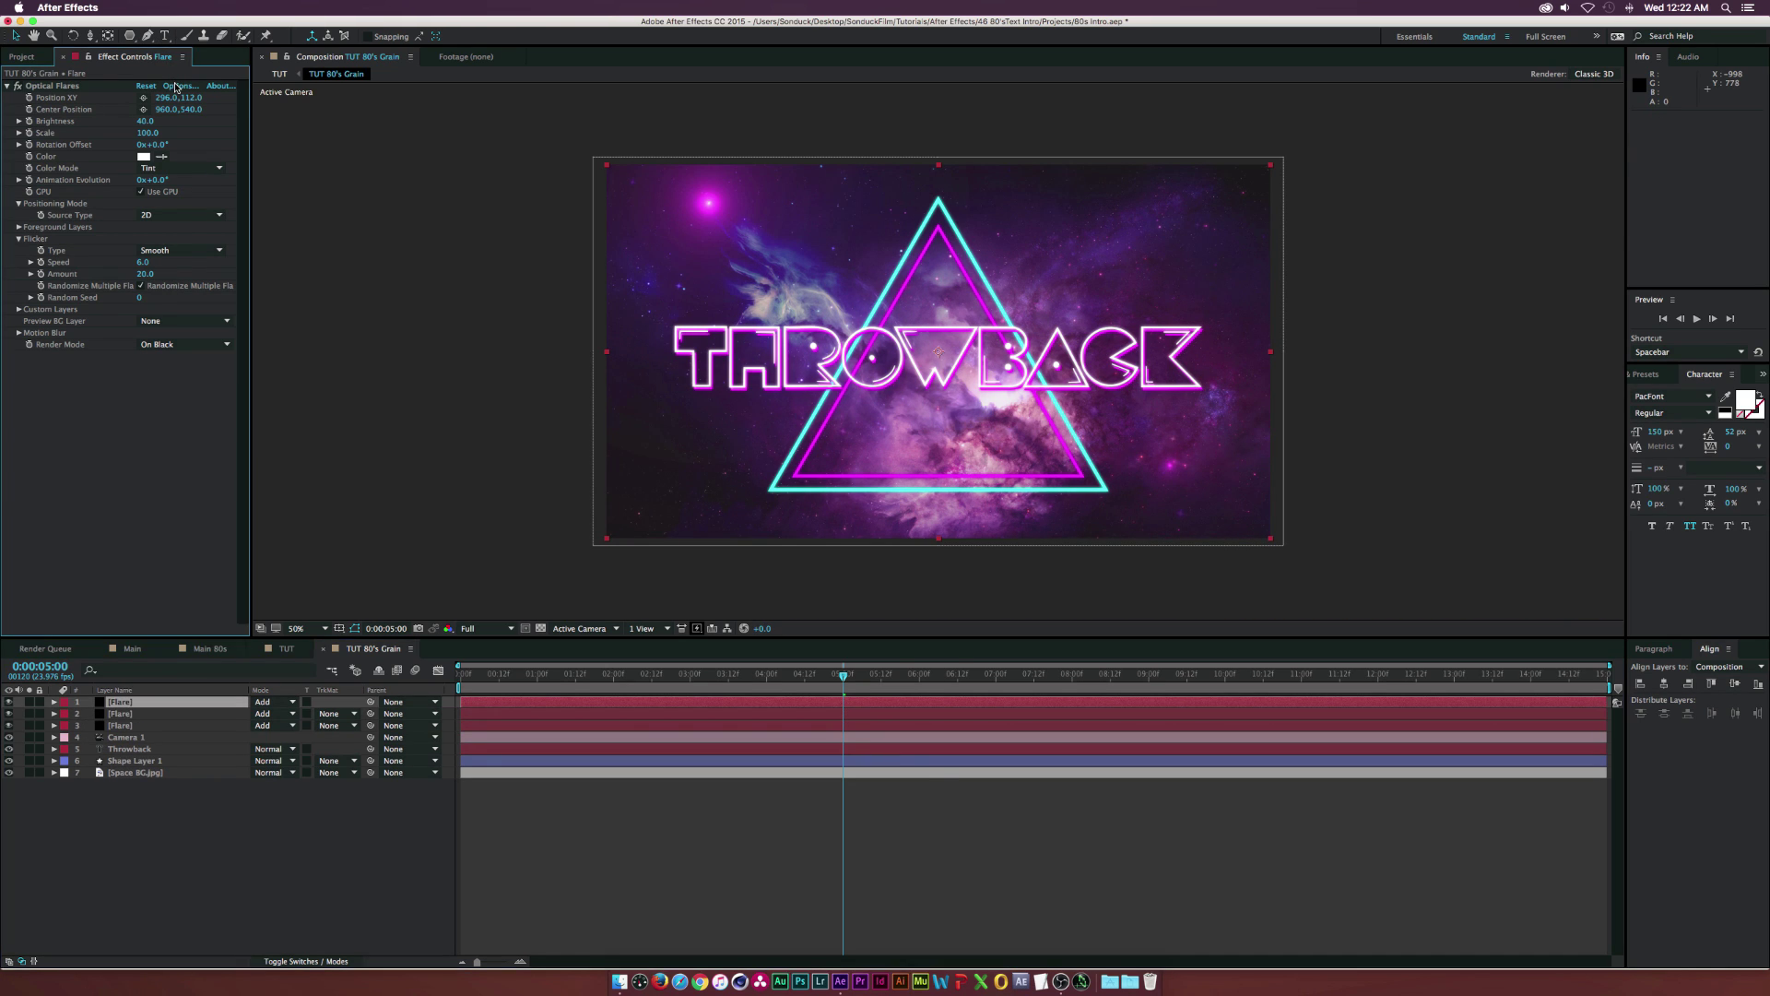
{"action": "left_click", "coordinate": [168, 594]}
{"action": "left_click_drag", "start_coordinate": [230, 553], "coordinate": [232, 602]}
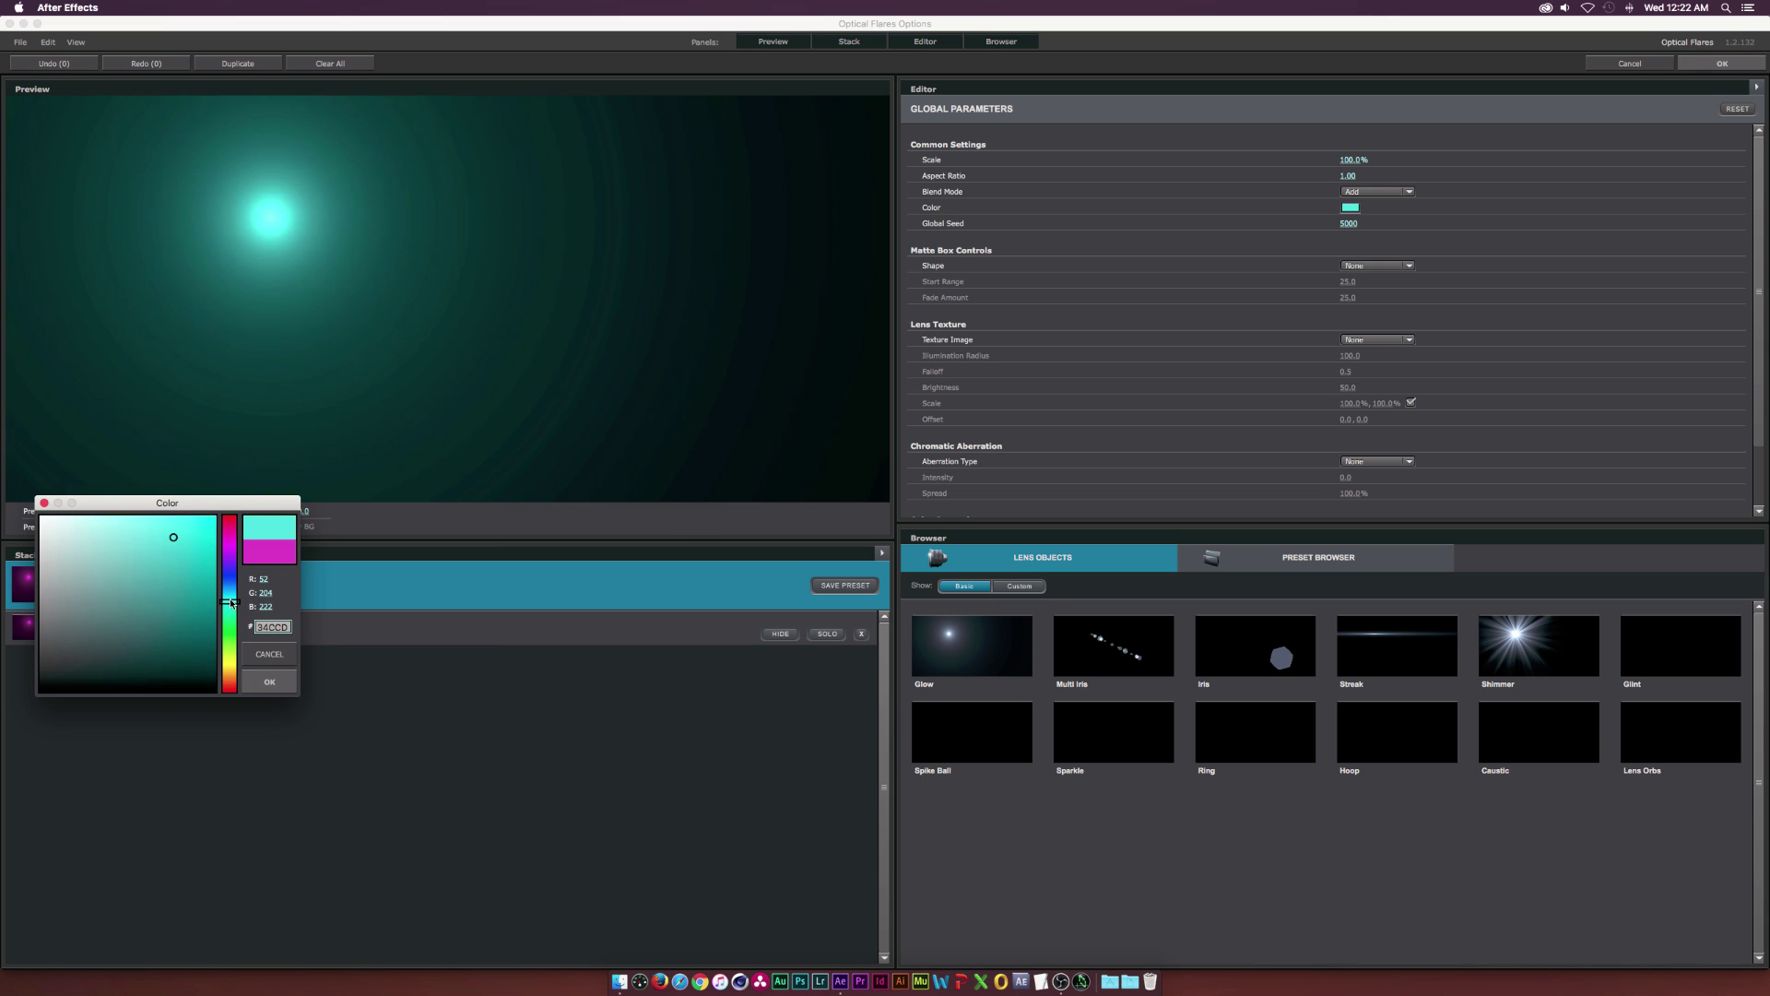
{"action": "left_click", "coordinate": [270, 682]}
{"action": "left_click", "coordinate": [1696, 66]}
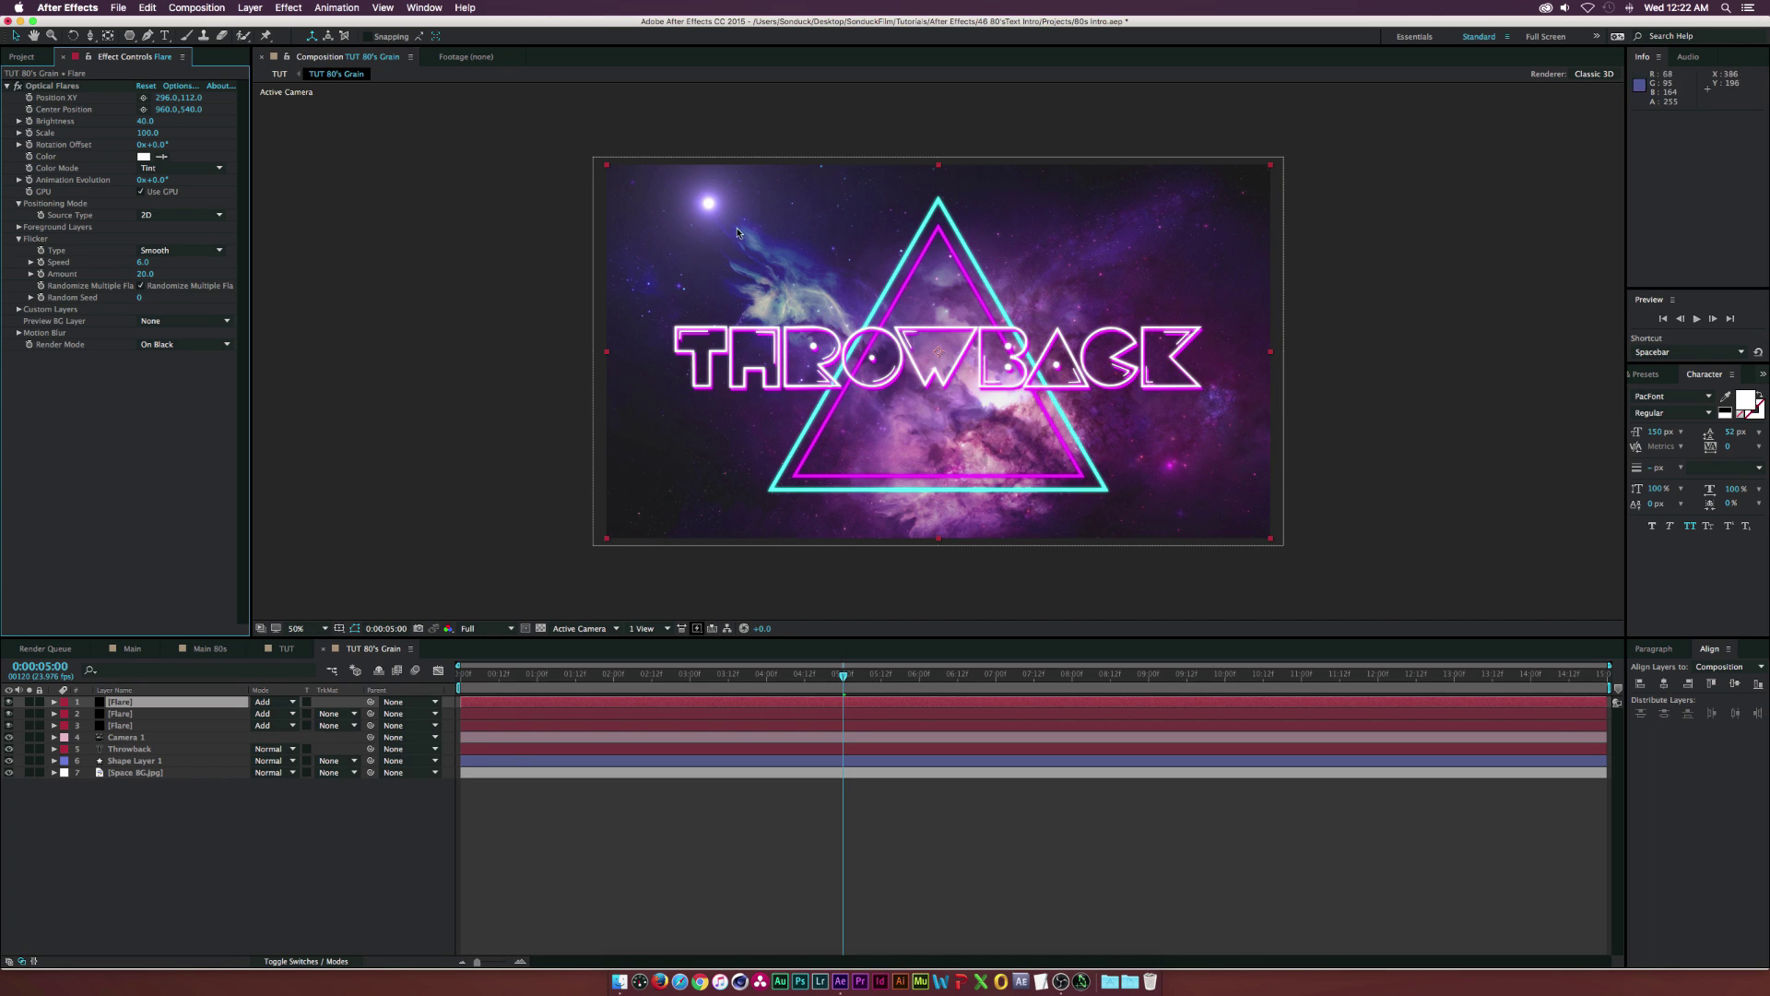
Place the turquoise flare just below and right of the upper-left magenta one, at about 396, 160, with Brightness 20.
{"action": "left_click", "coordinate": [143, 97]}
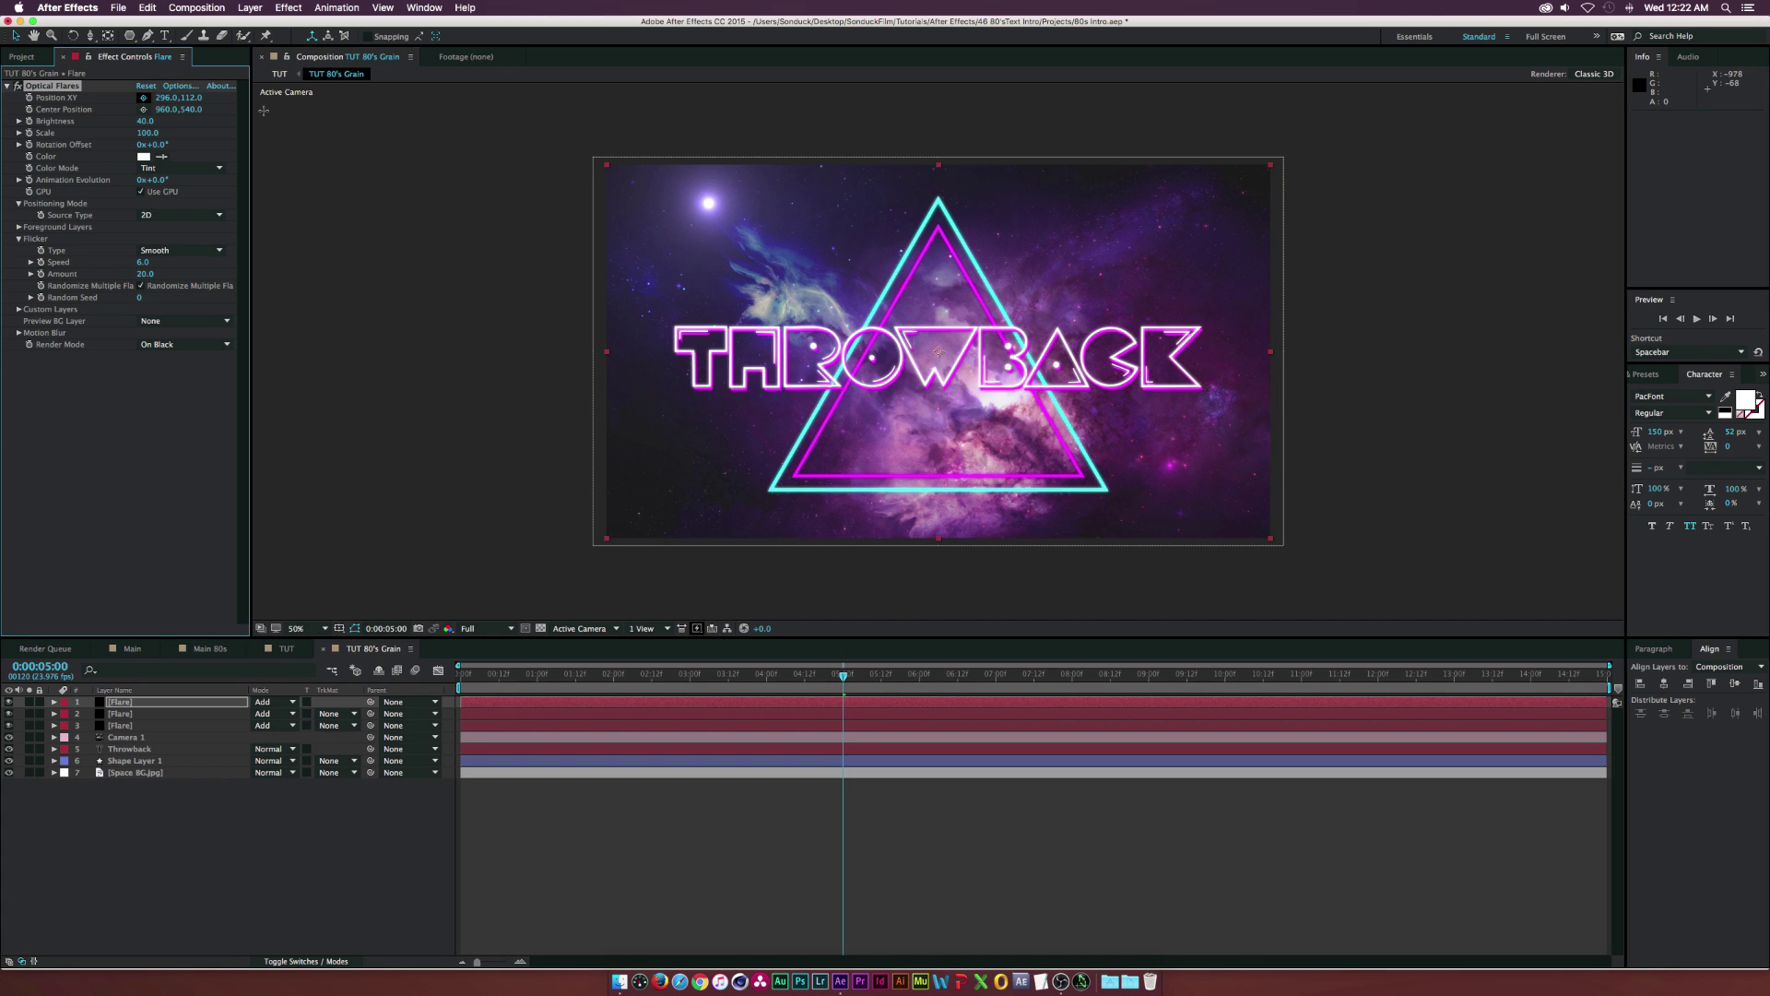
{"action": "left_click", "coordinate": [743, 221]}
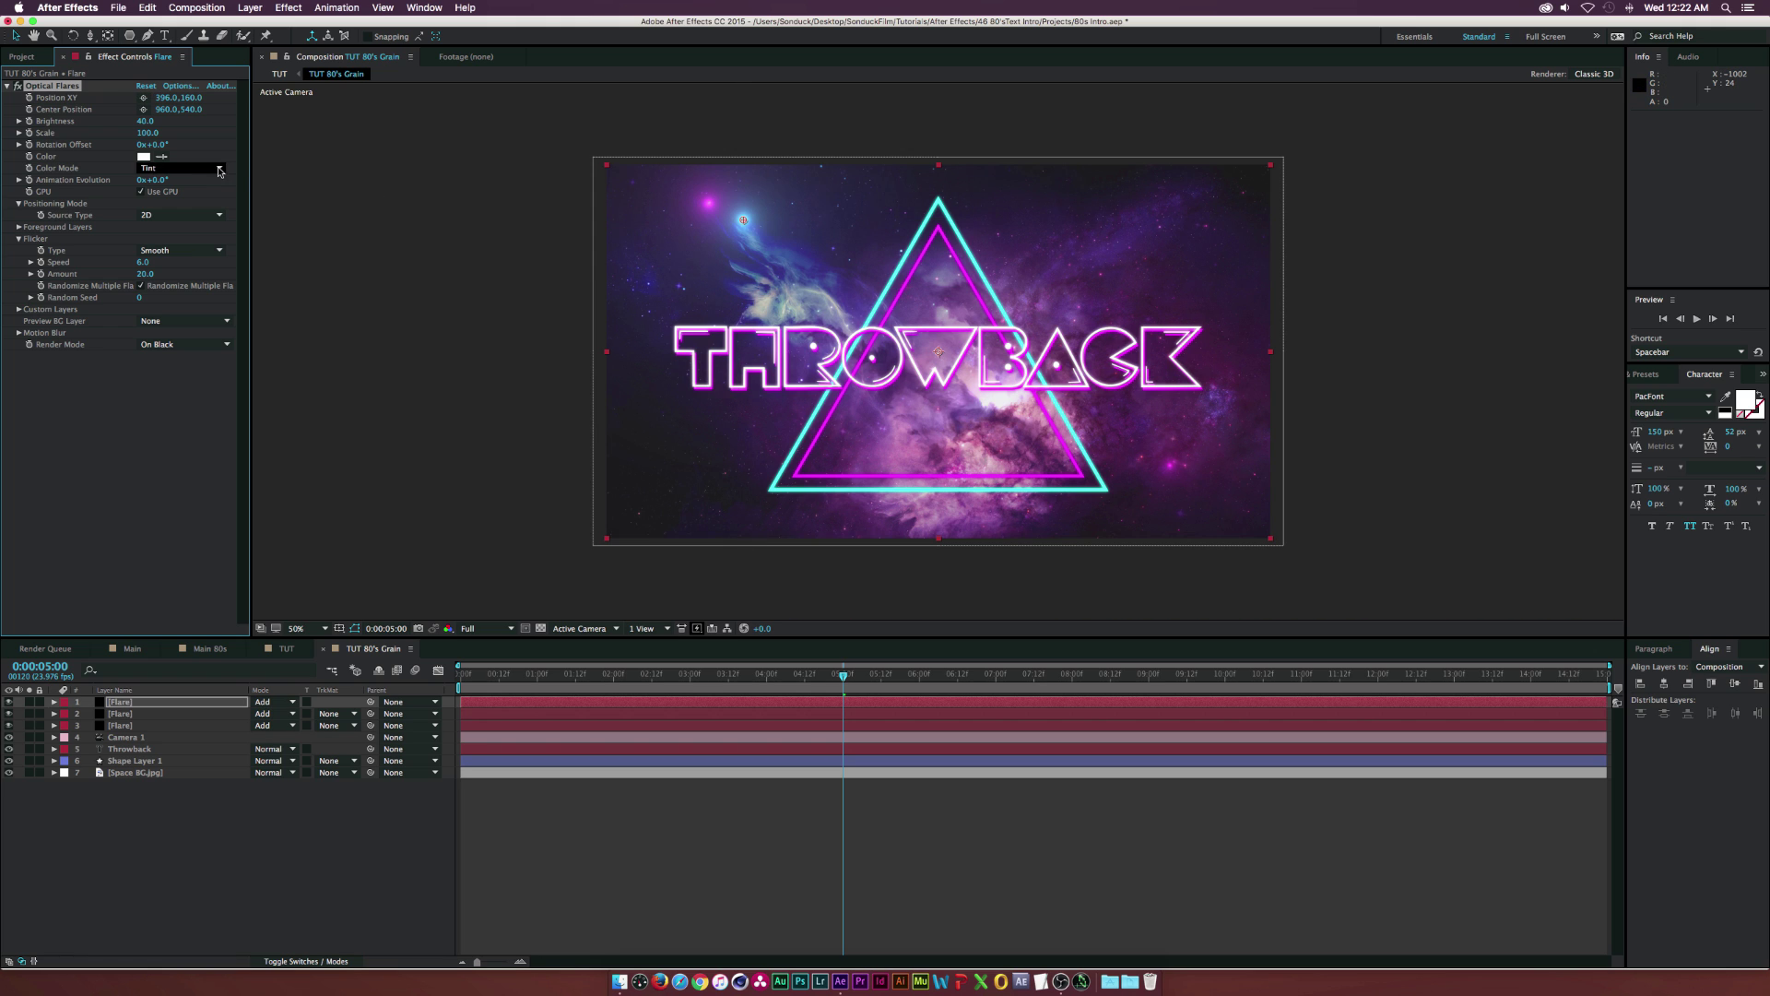
{"action": "left_click", "coordinate": [142, 121]}
{"action": "type", "text": "20"}
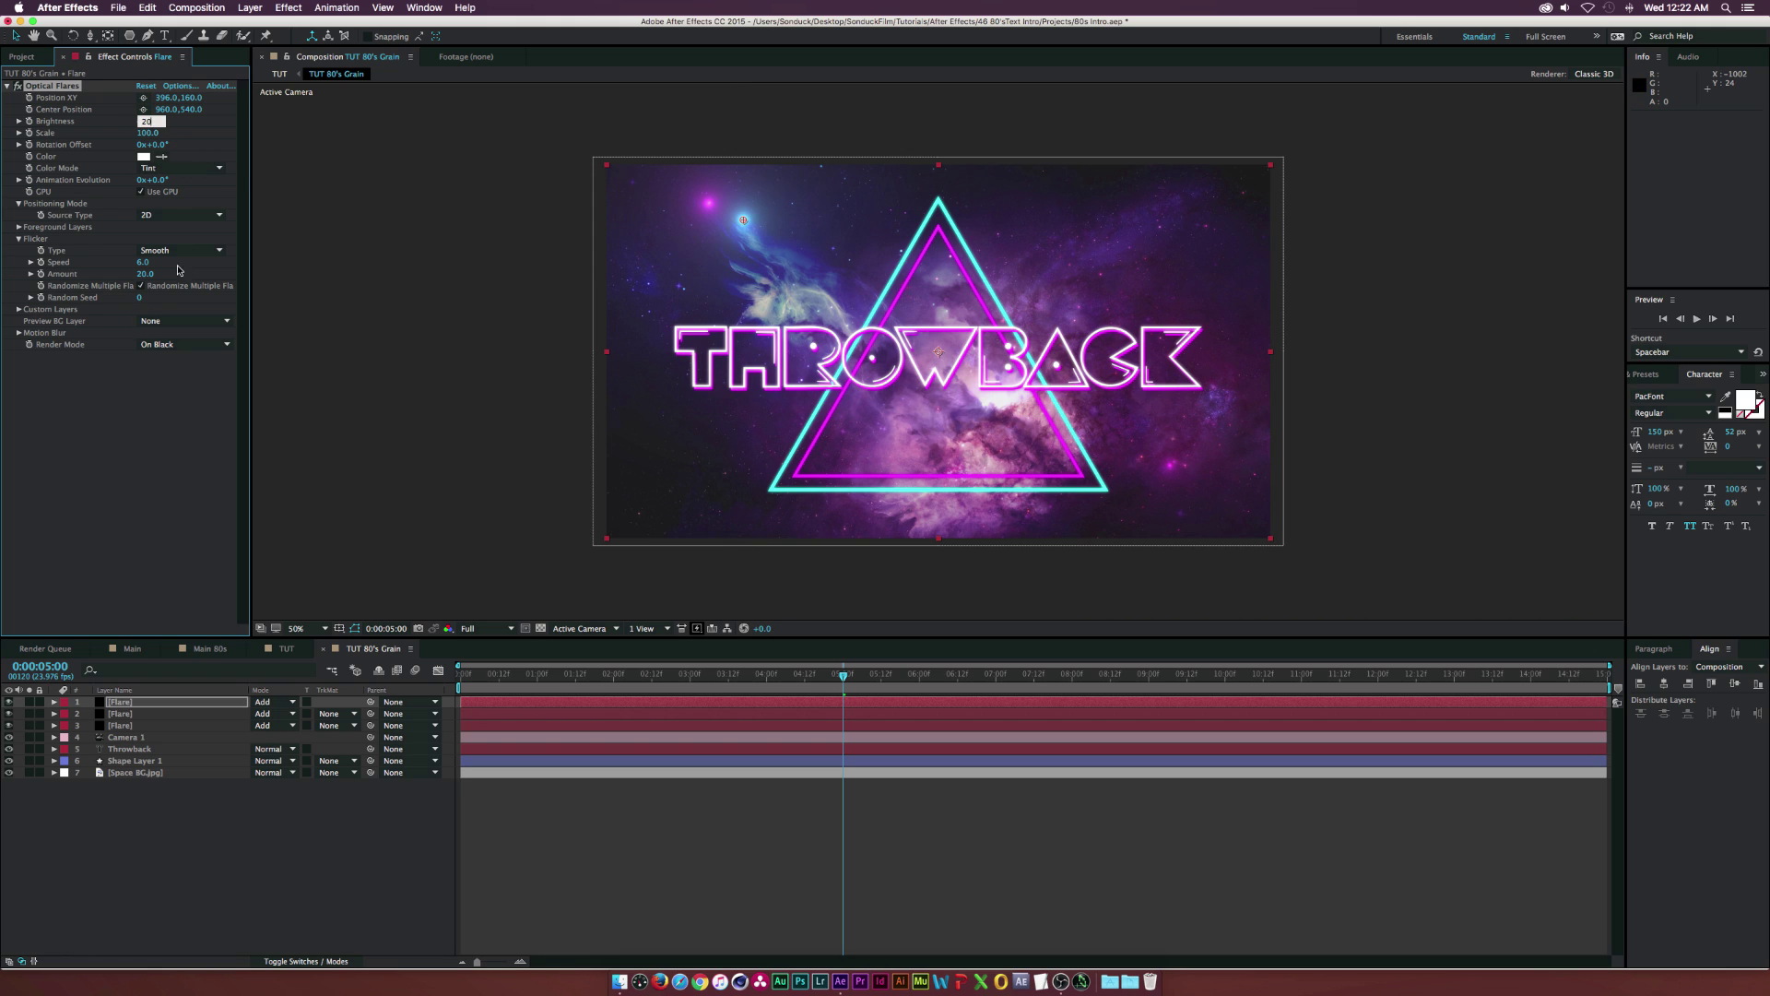
{"action": "left_click", "coordinate": [155, 408]}
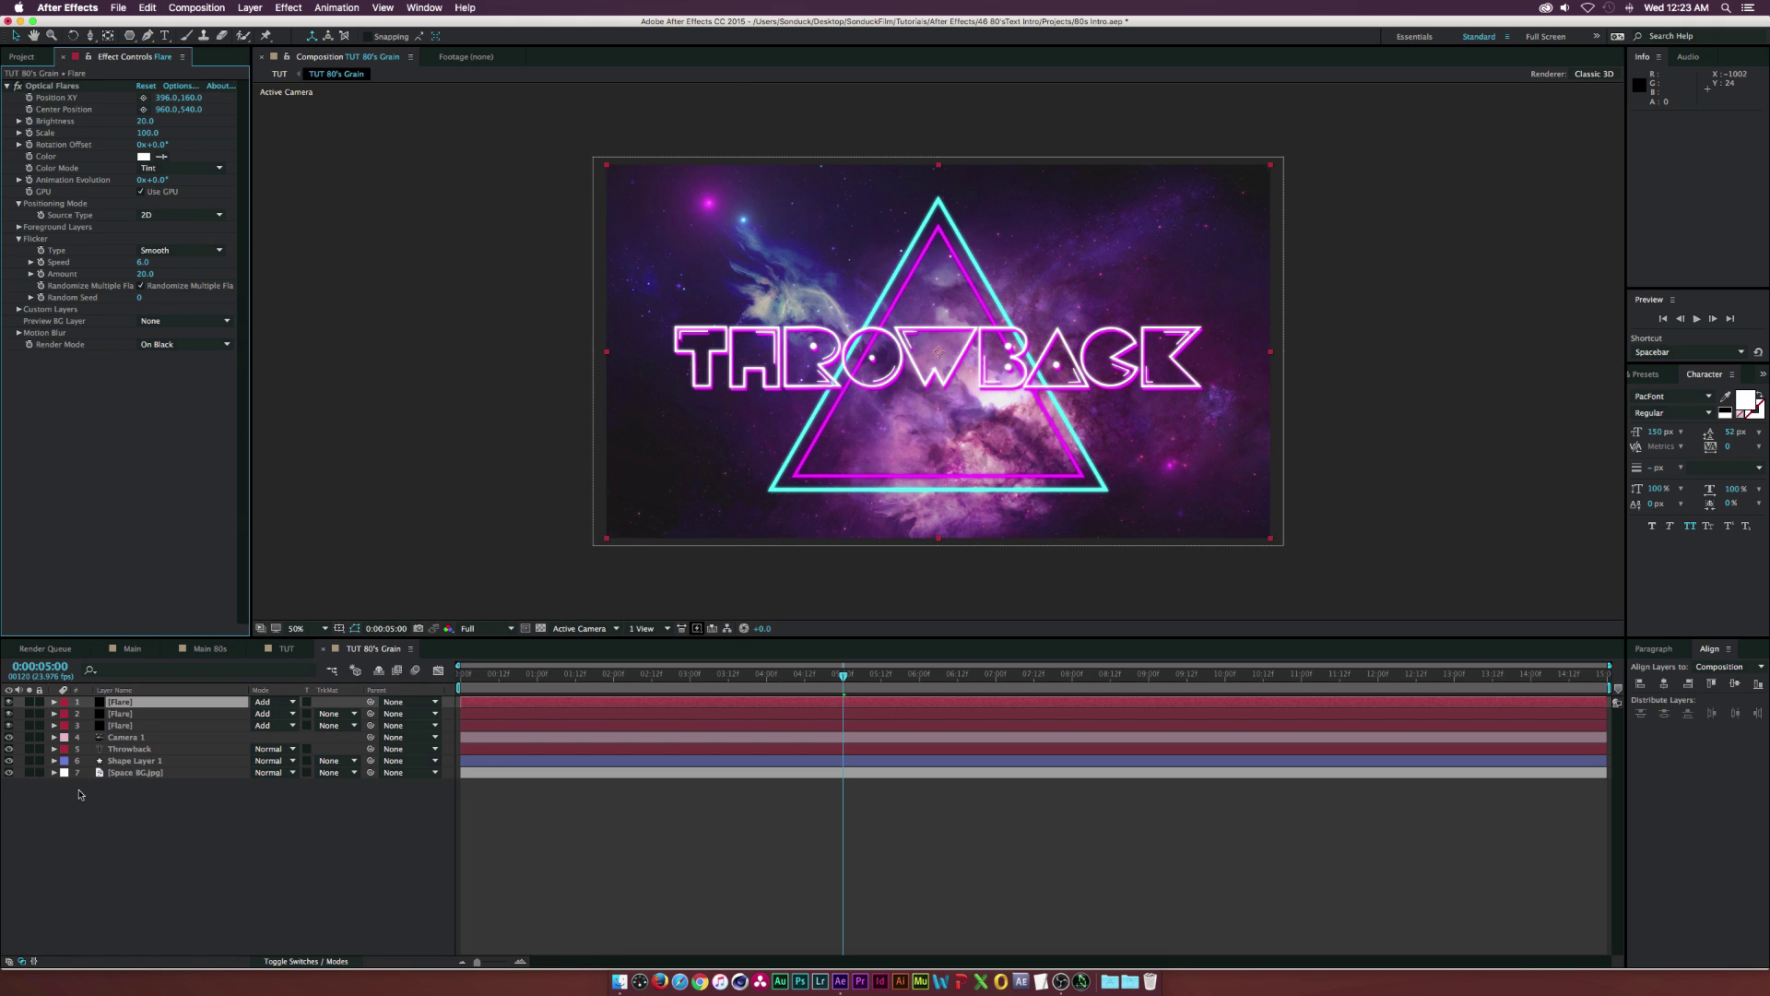
Duplicate the turquoise flare, place the copy in the composition's lower-left area at about 222, 910, and set its Brightness to 40.
{"action": "left_click", "coordinate": [129, 703]}
{"action": "key", "text": "super+d"}
{"action": "left_click", "coordinate": [143, 97]}
{"action": "left_click", "coordinate": [684, 481]}
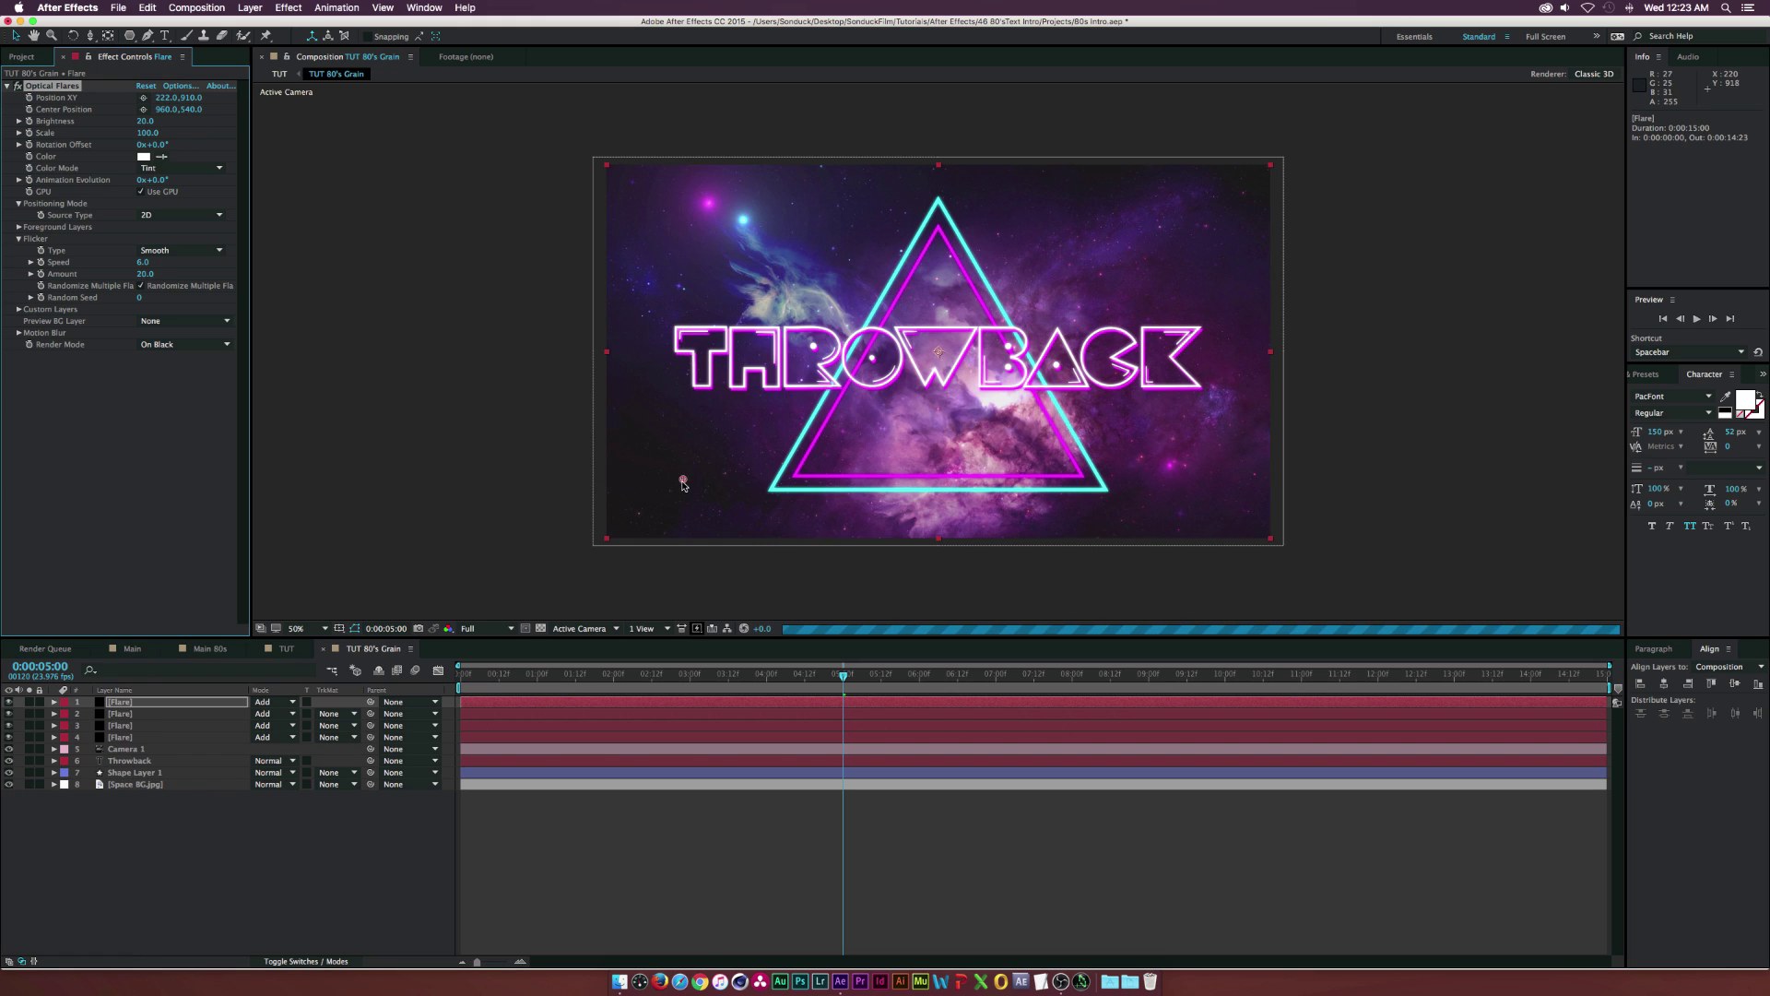
{"action": "left_click", "coordinate": [141, 121]}
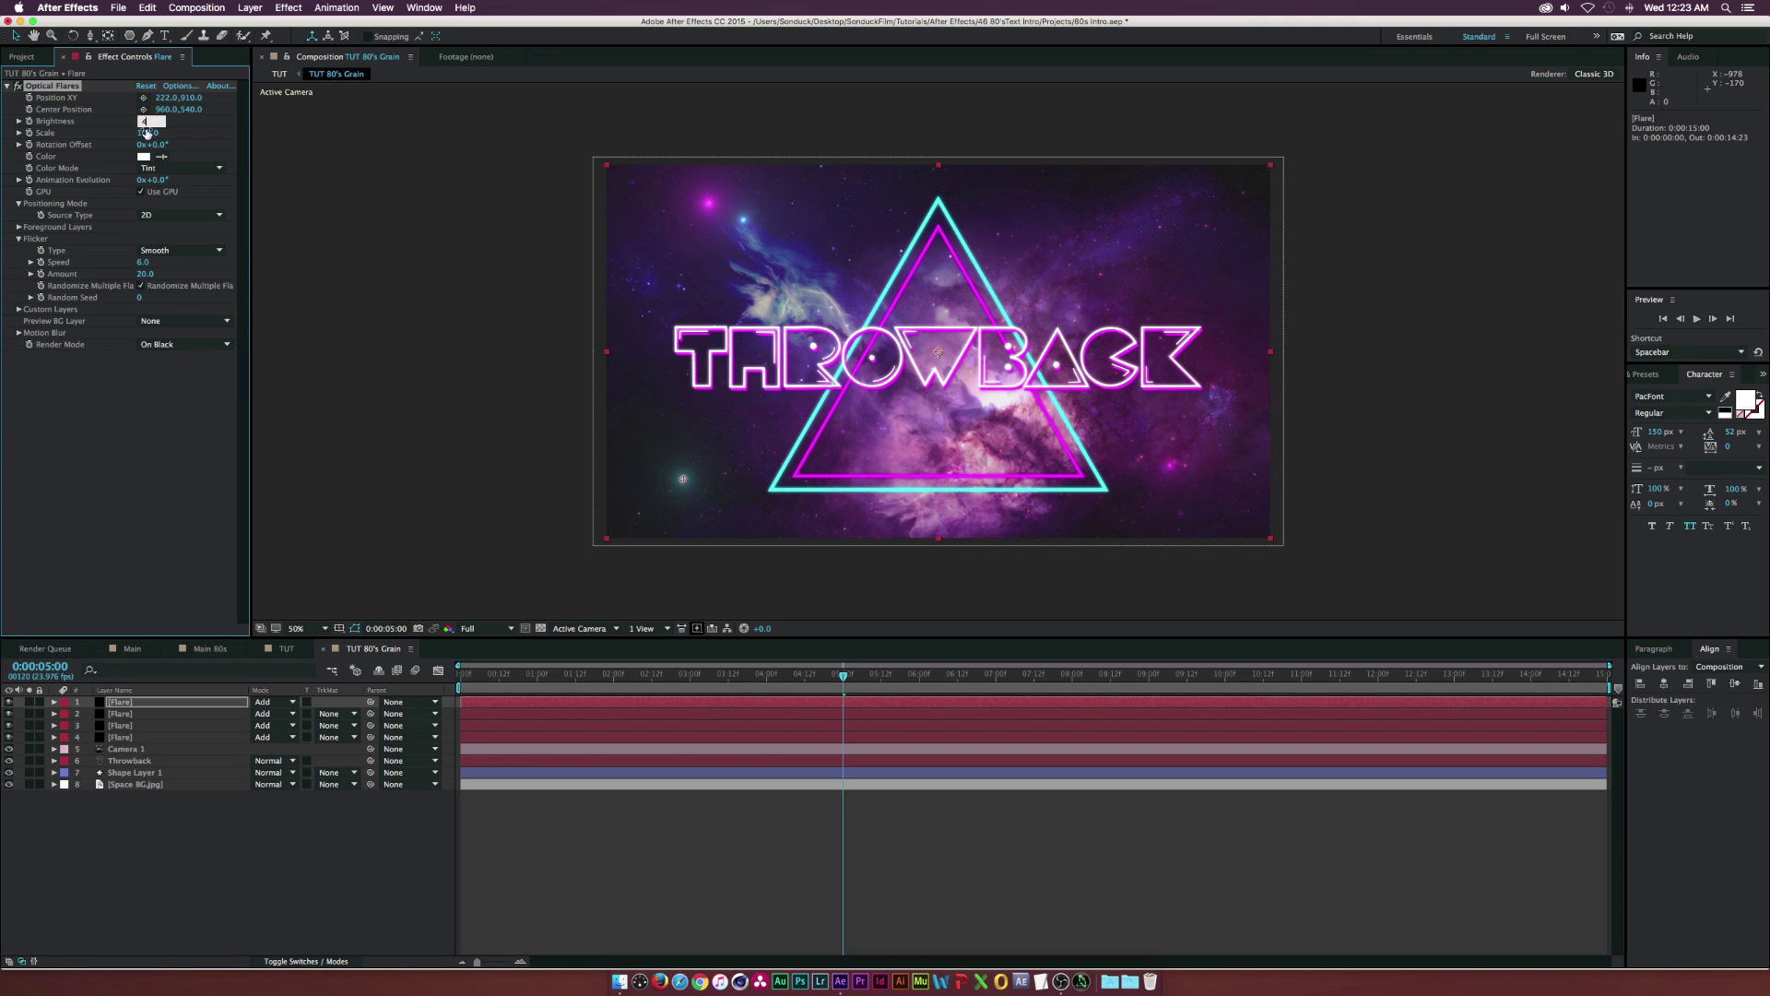
{"action": "type", "text": "40"}
{"action": "key", "text": "Return"}
Duplicate the lower-left turquoise flare, place the copy in the composition's upper-right area at about 1592, 282, and set its Brightness to 20.
{"action": "left_click", "coordinate": [151, 711]}
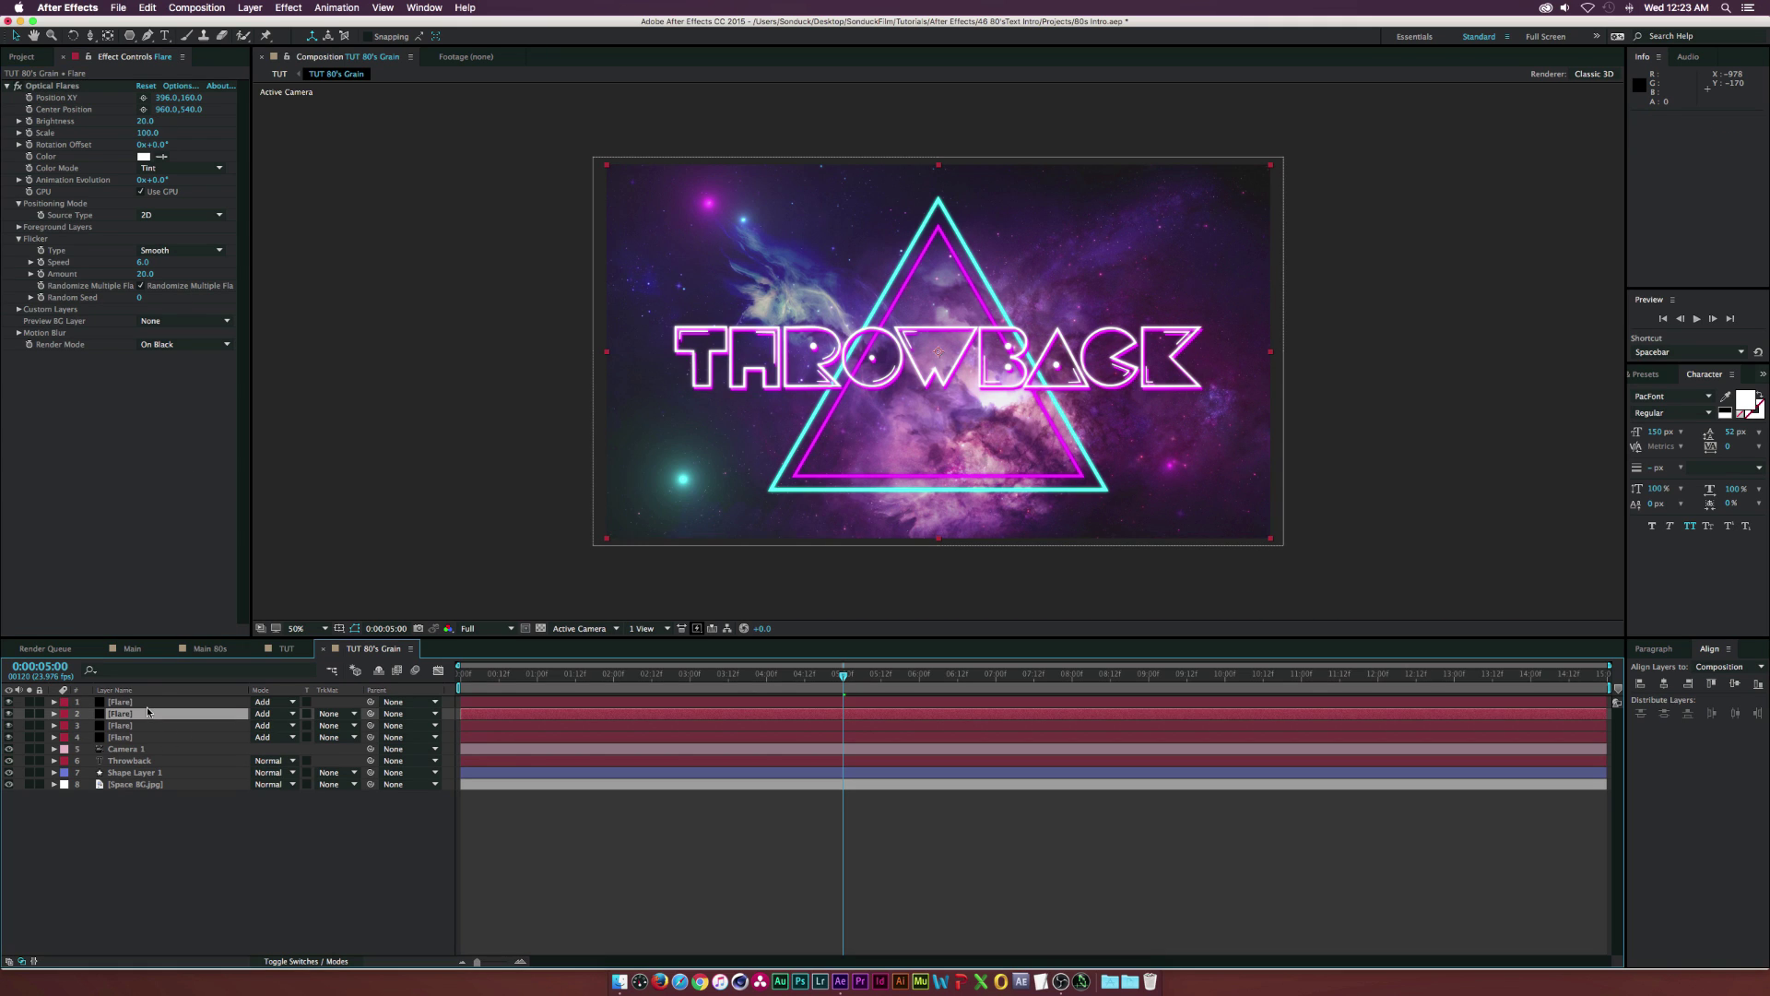
{"action": "left_click", "coordinate": [151, 704]}
{"action": "key", "text": "ctrl+d"}
{"action": "left_click", "coordinate": [143, 97]}
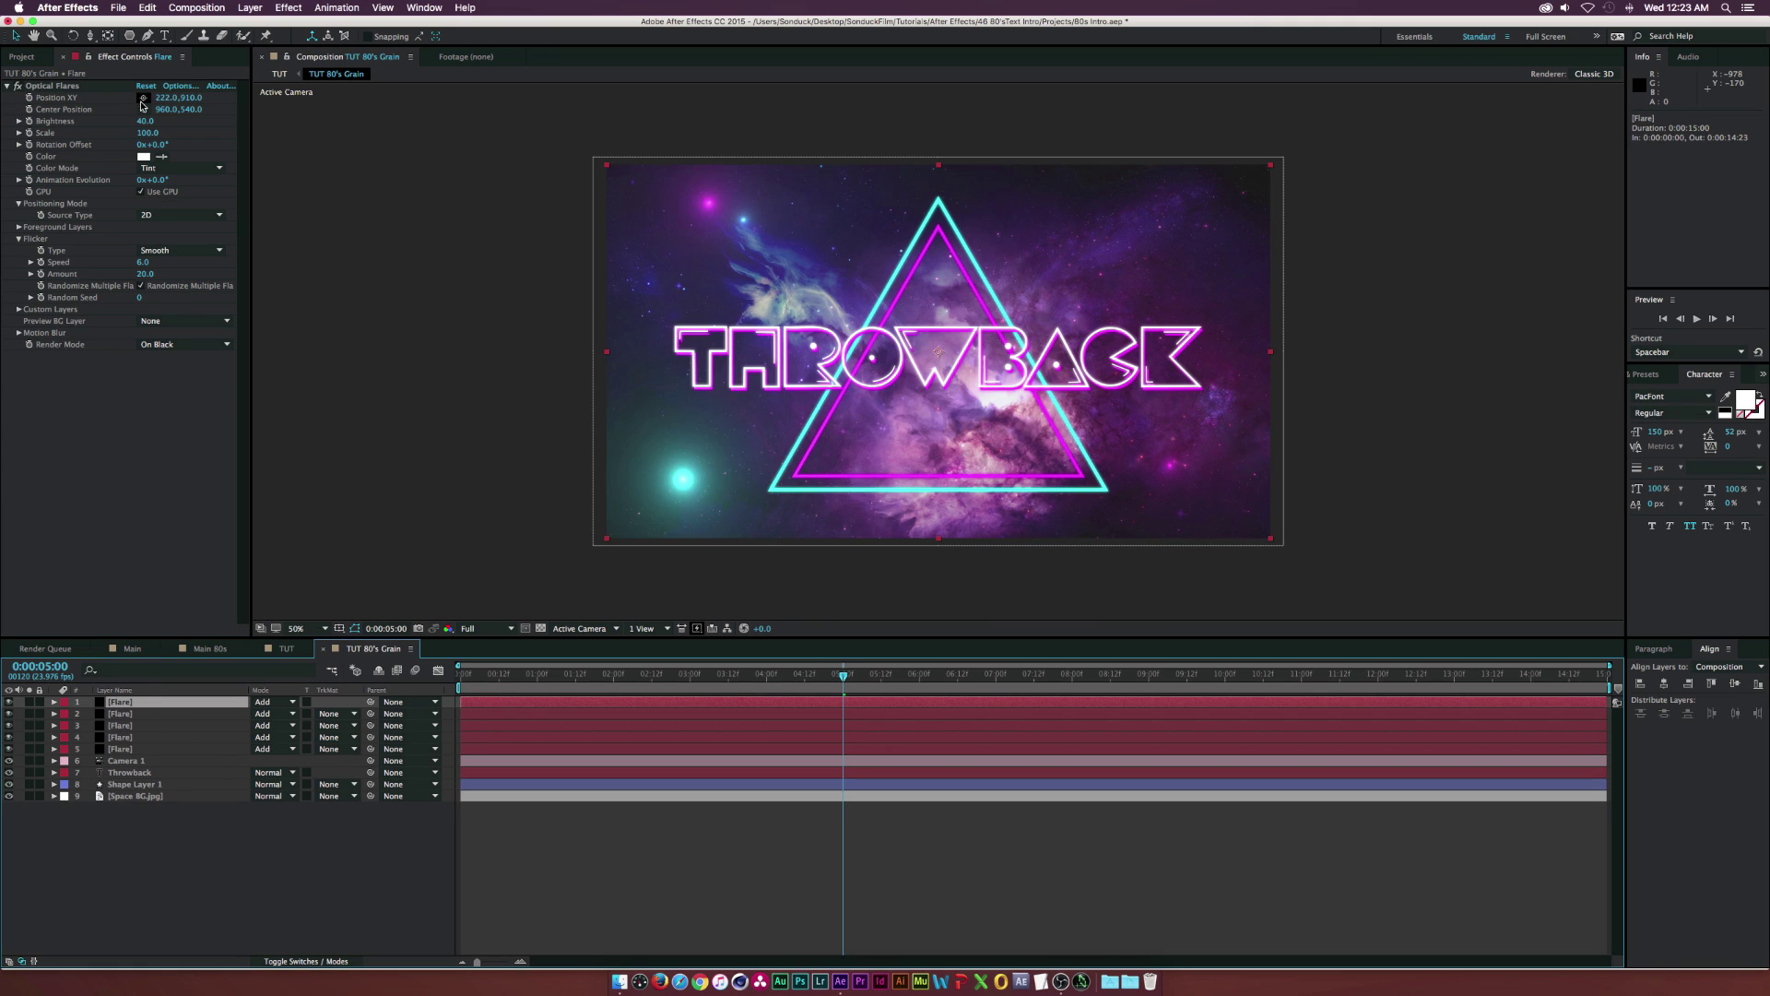
{"action": "left_click", "coordinate": [1157, 262]}
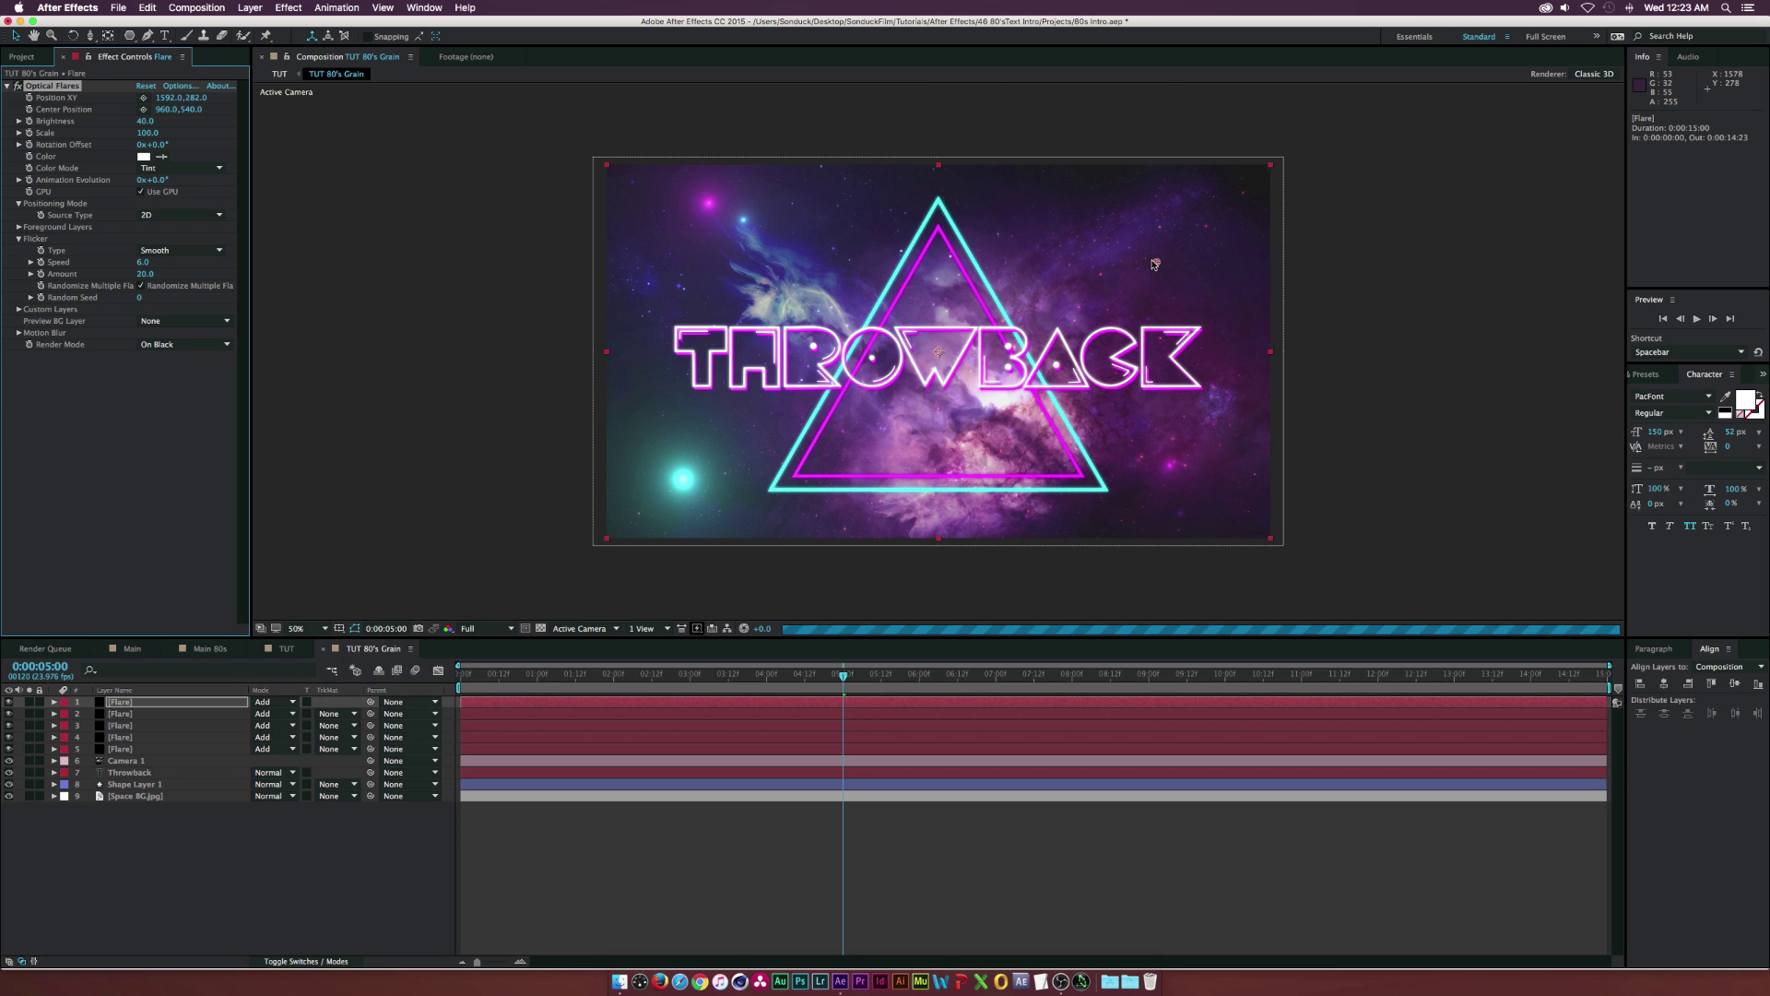
{"action": "left_click", "coordinate": [146, 120]}
{"action": "type", "text": "20"}
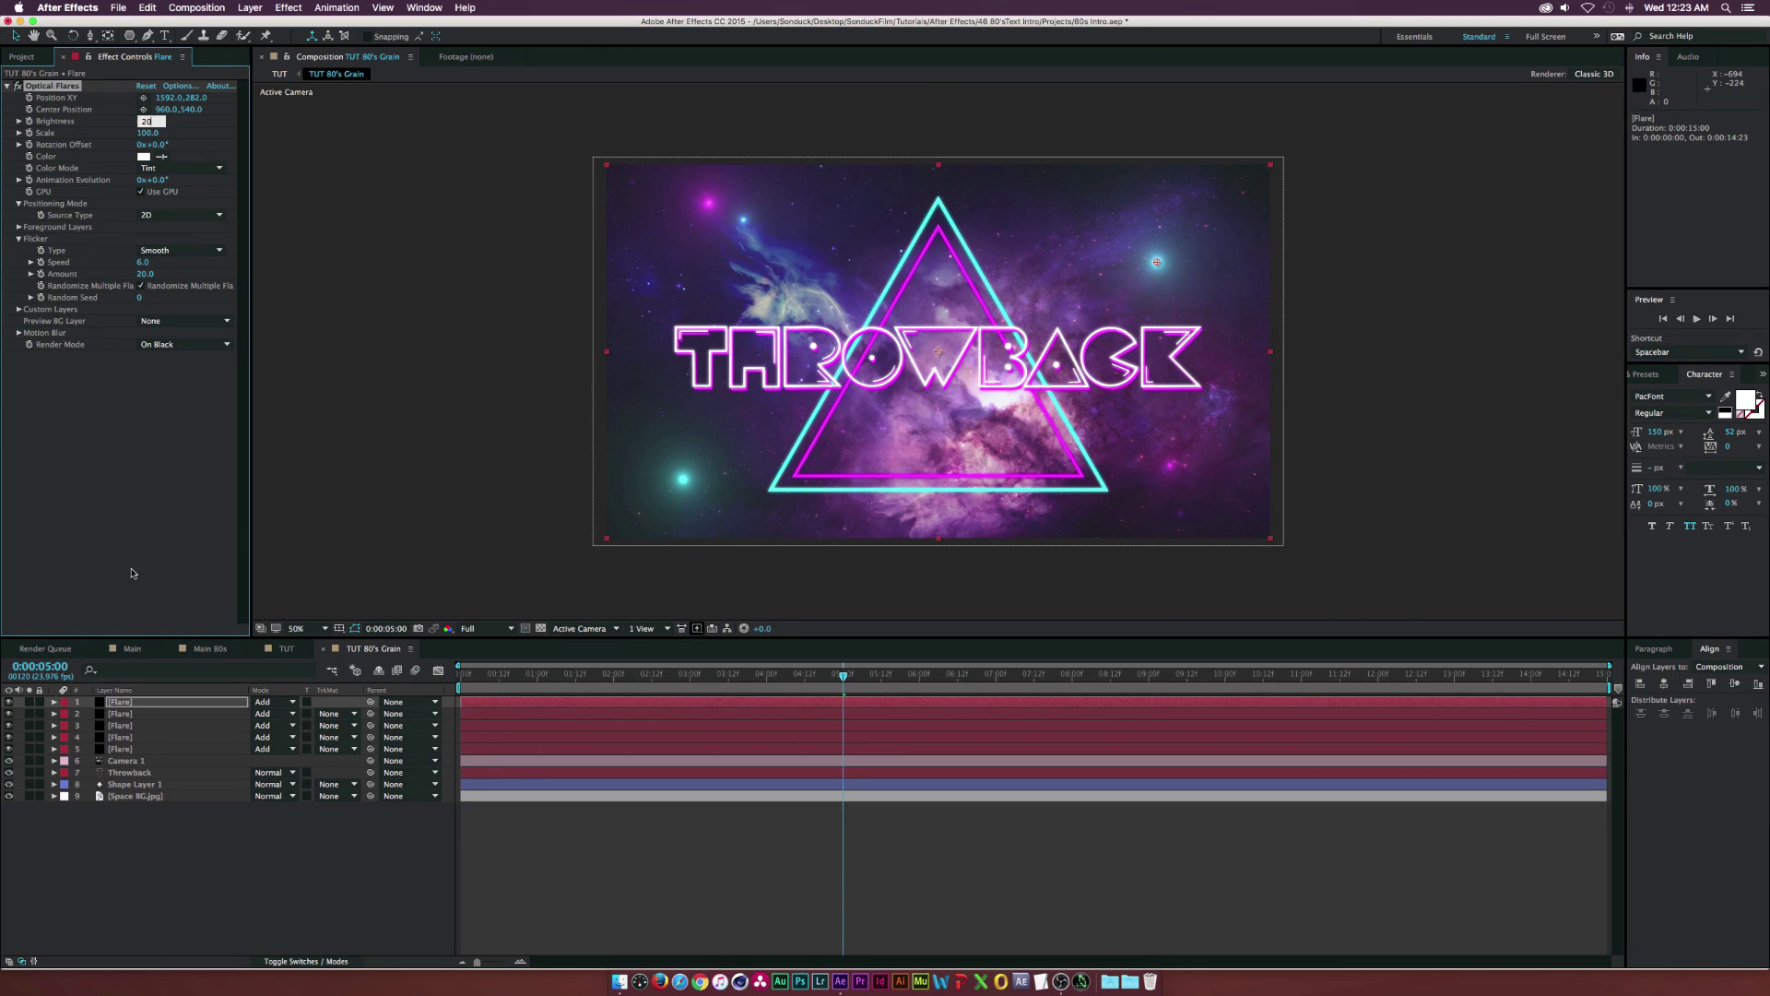
{"action": "key", "text": "Return"}
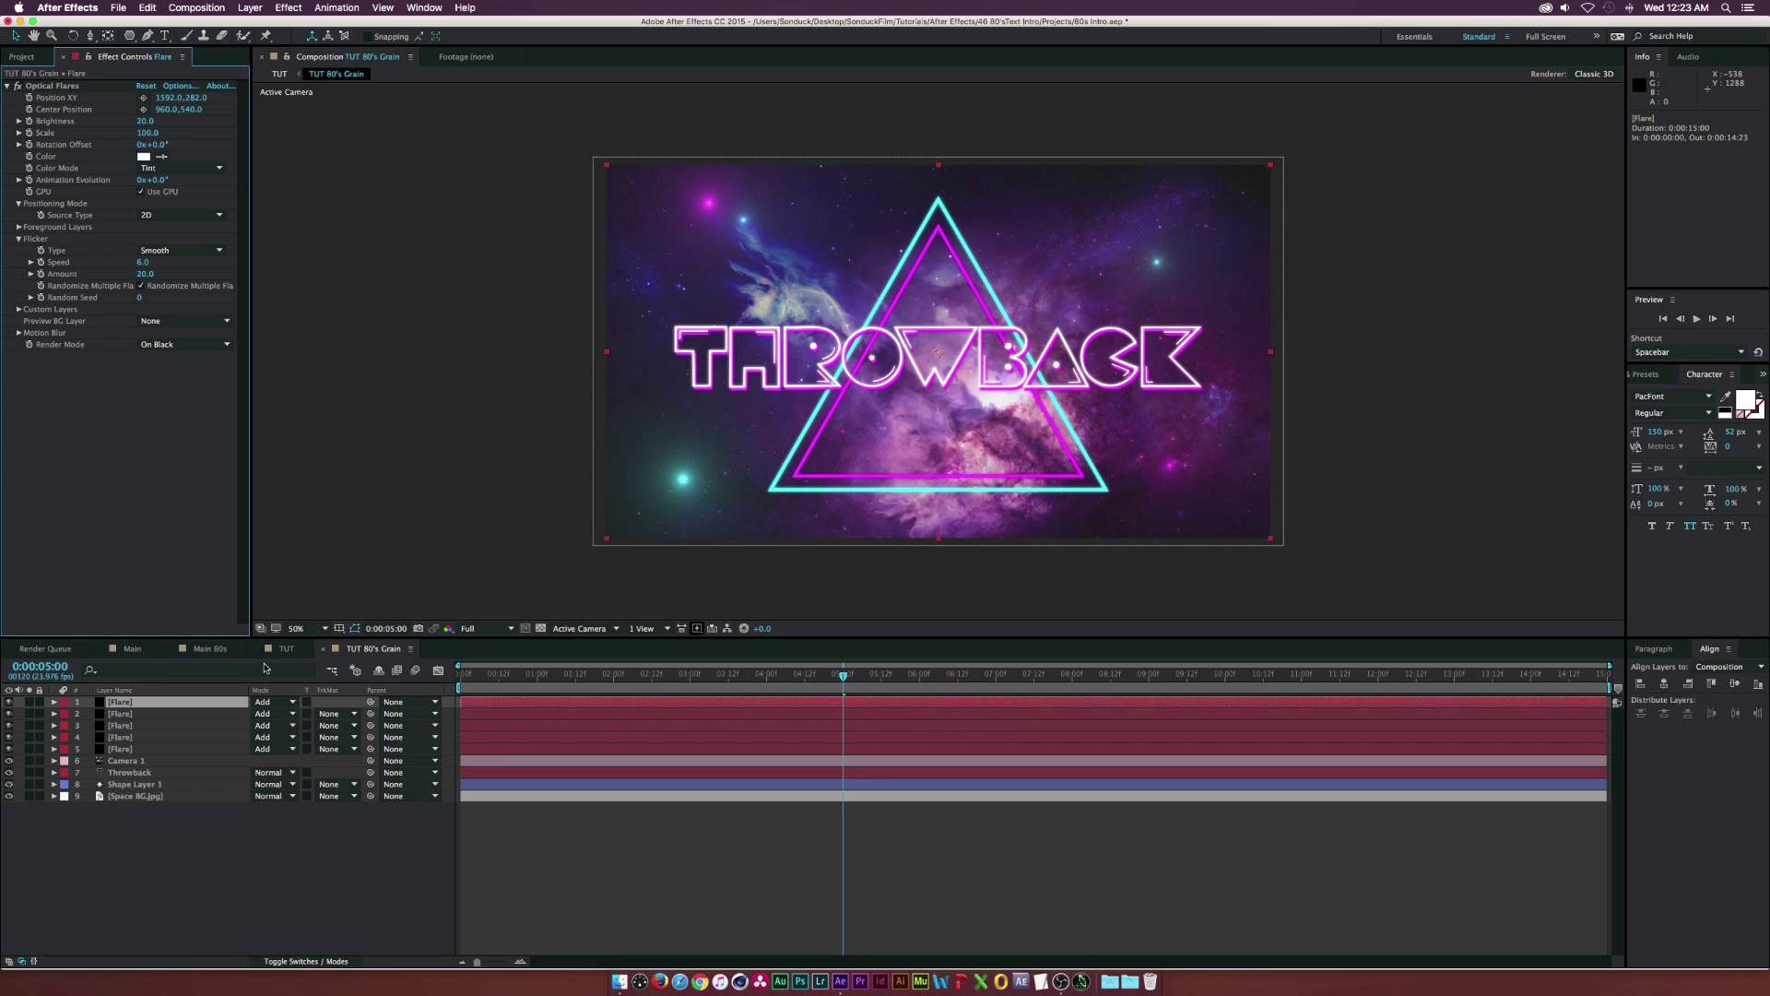
Duplicate the upper-right turquoise flare, place the copy on the outer triangle's top tip at about 960, 104, and set its Brightness to 40.
{"action": "left_click", "coordinate": [147, 705]}
{"action": "key", "text": "super+d"}
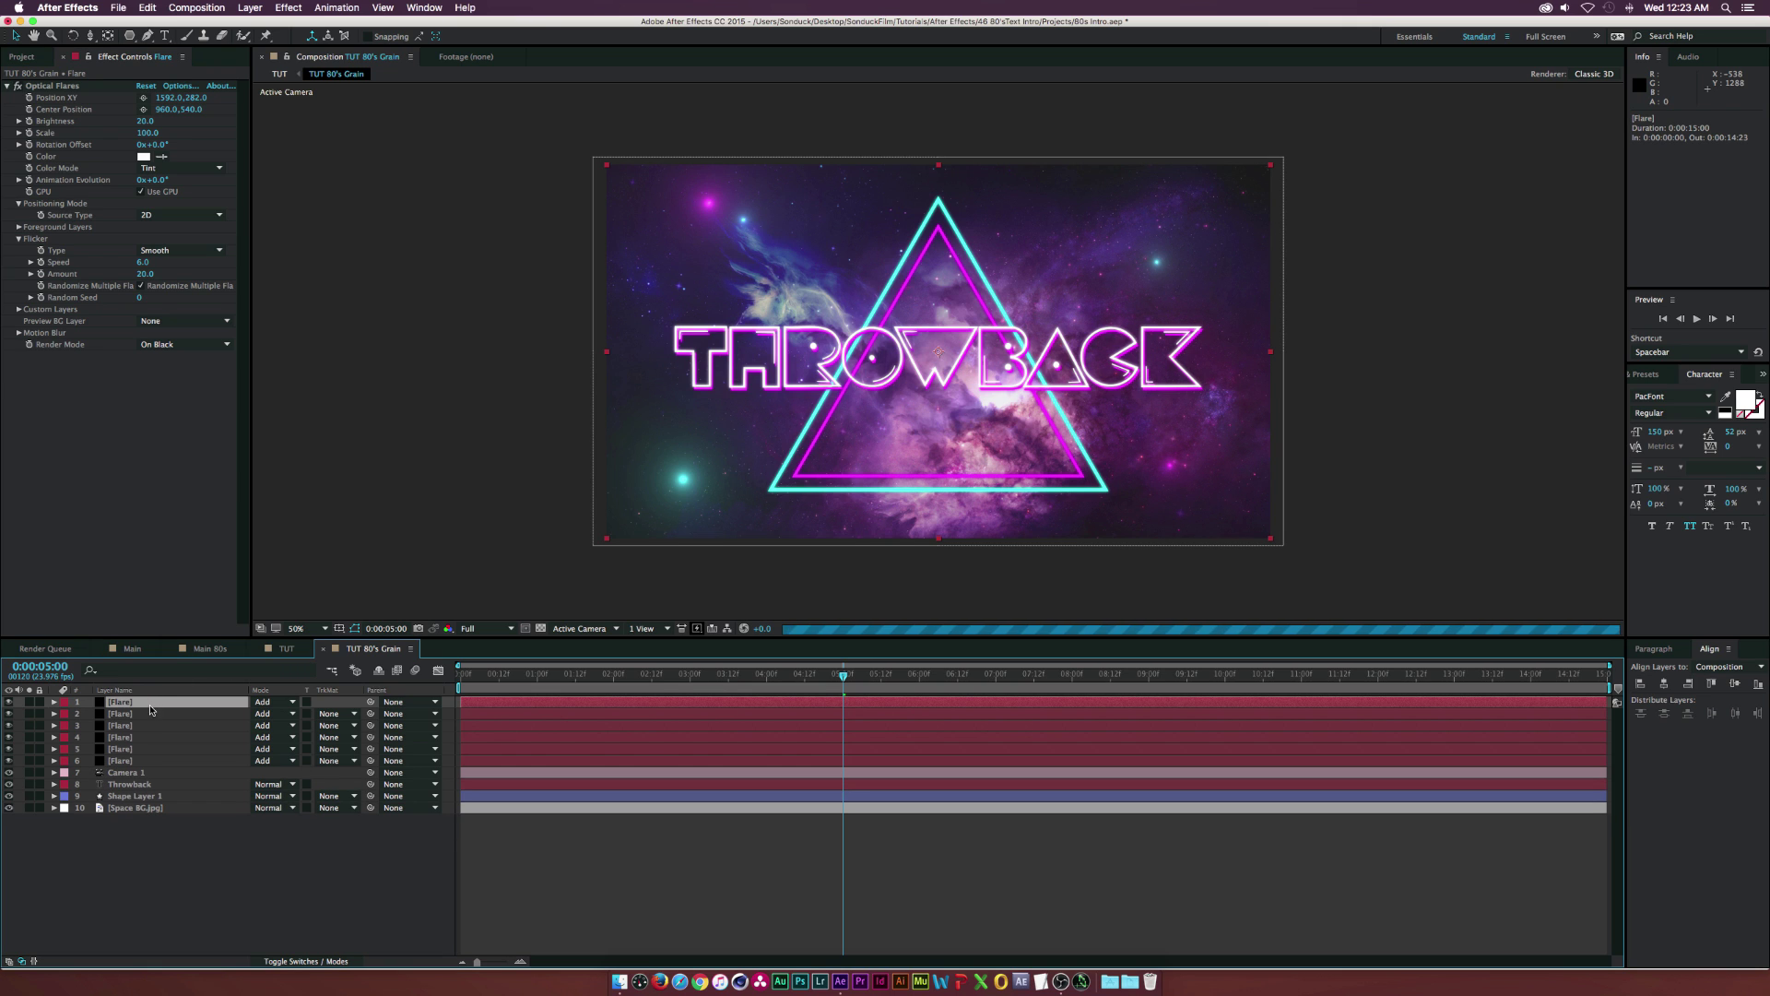
{"action": "left_click", "coordinate": [145, 99]}
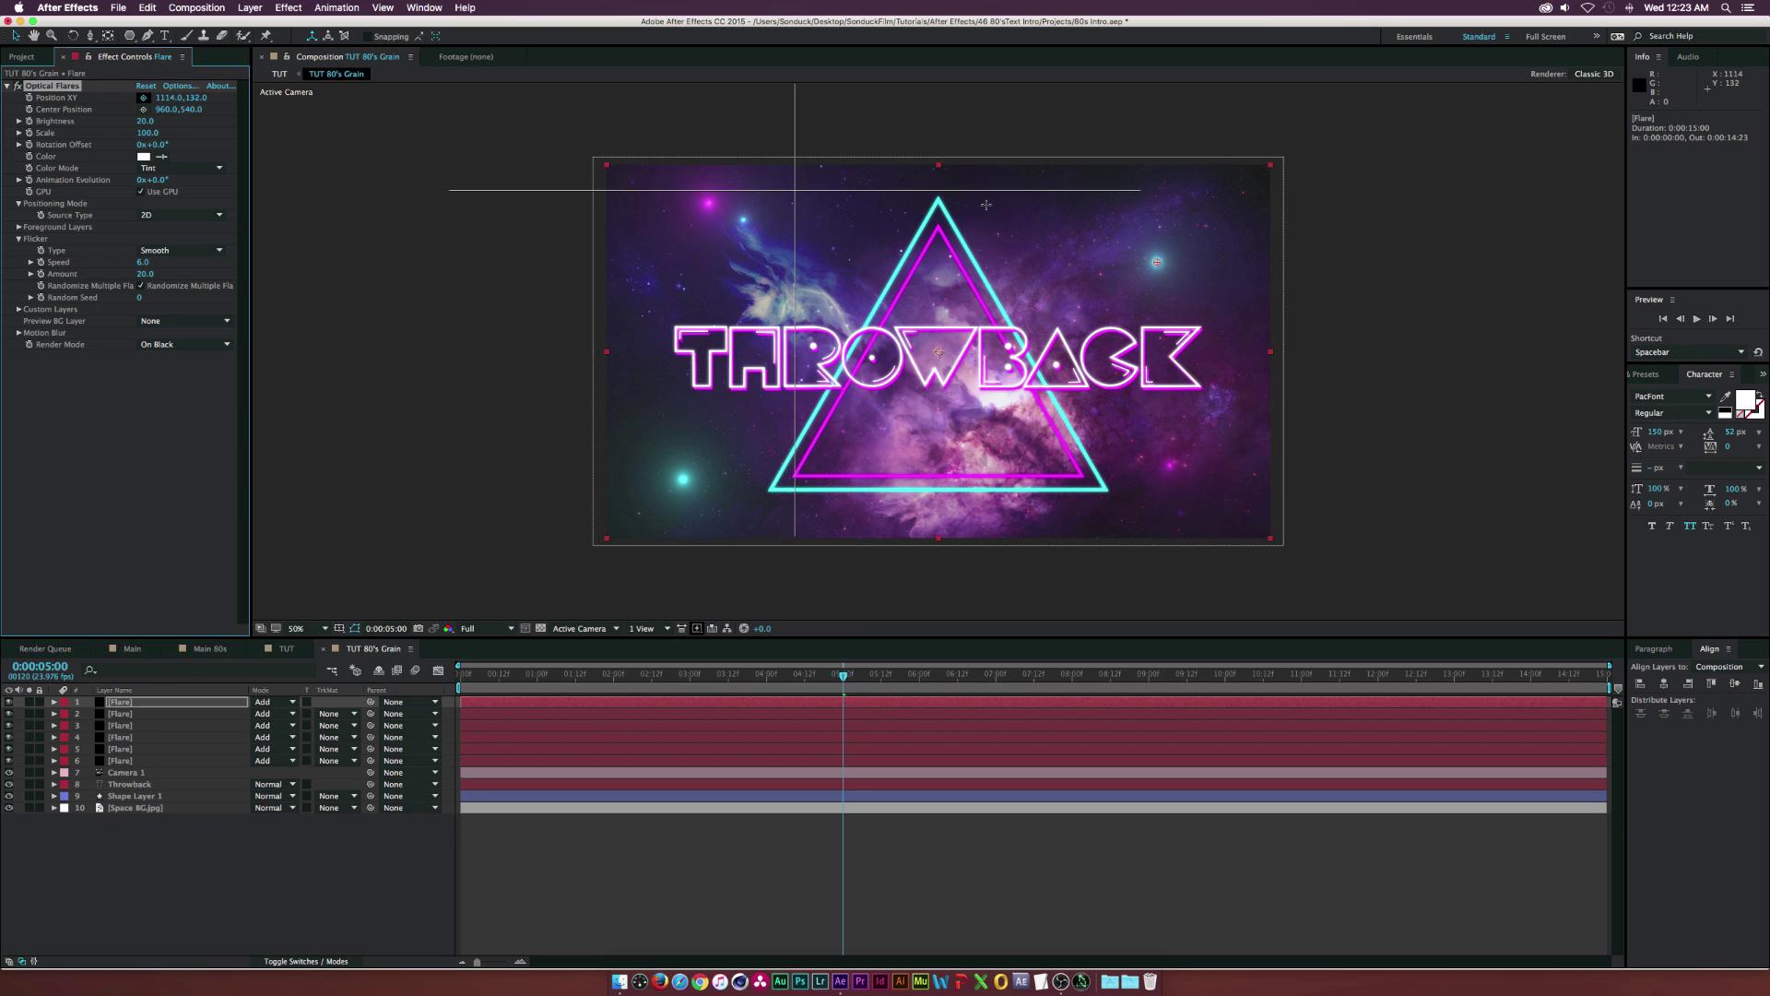
{"action": "left_click", "coordinate": [939, 201]}
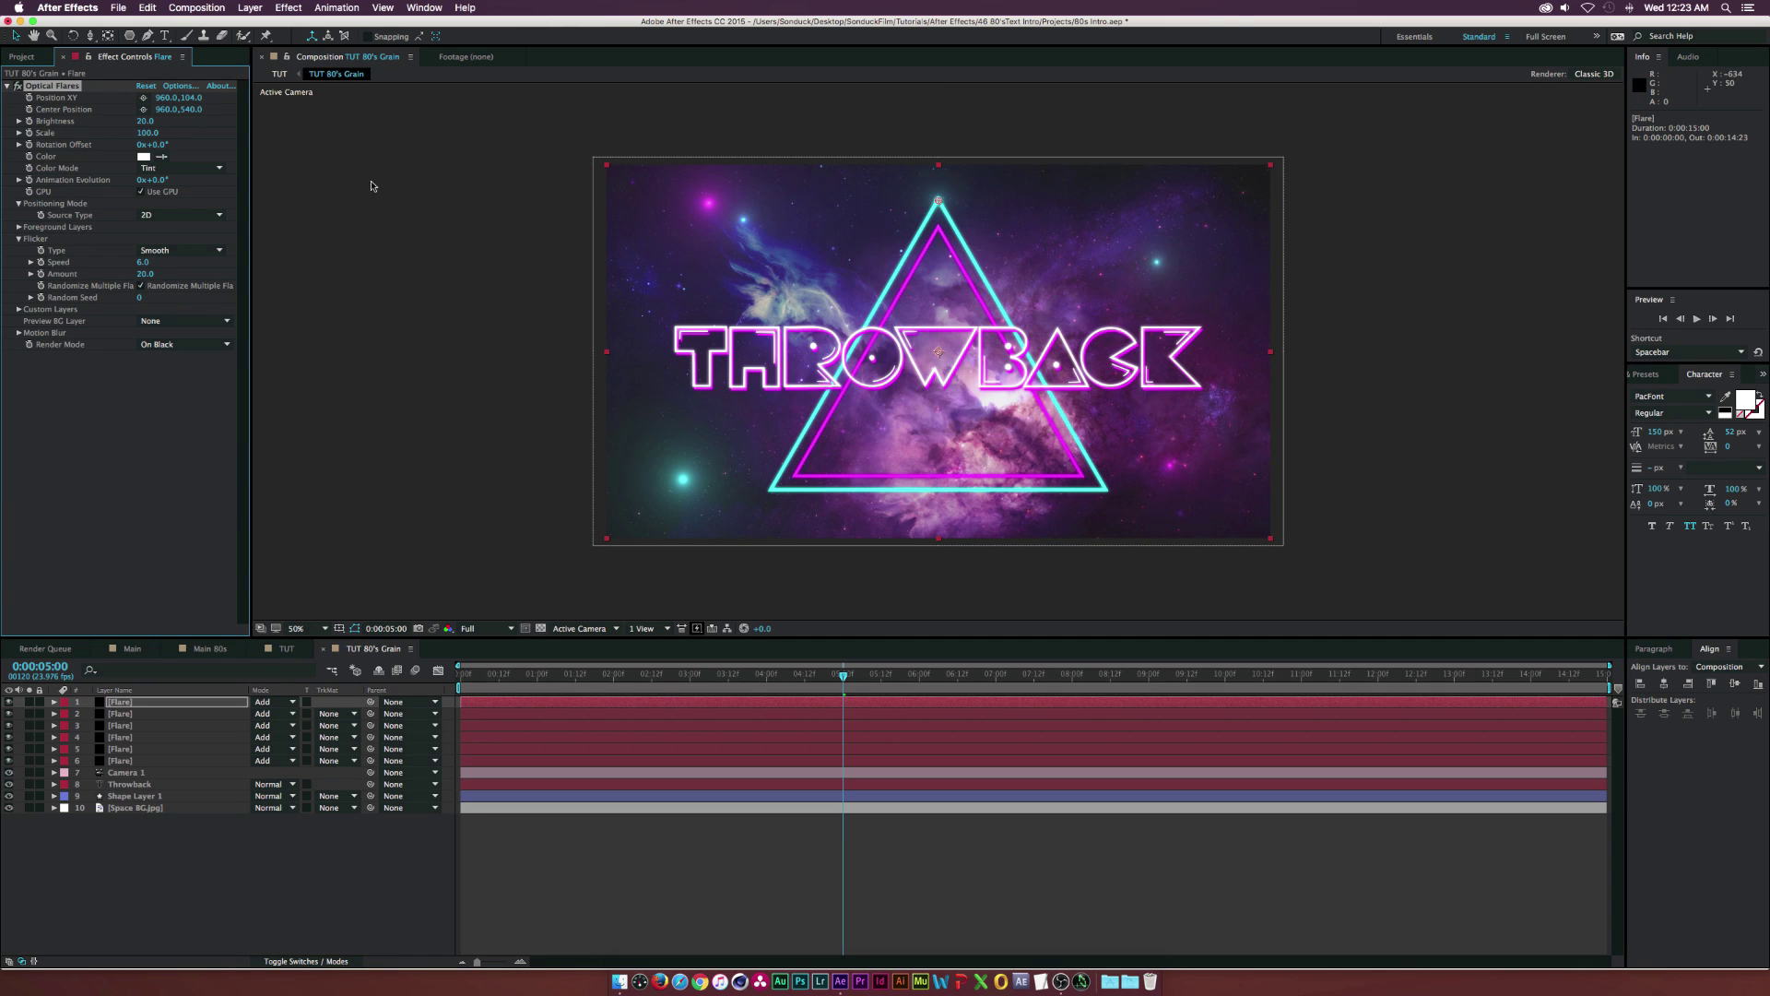
{"action": "left_click", "coordinate": [144, 123]}
{"action": "type", "text": "40"}
{"action": "key", "text": "Return"}
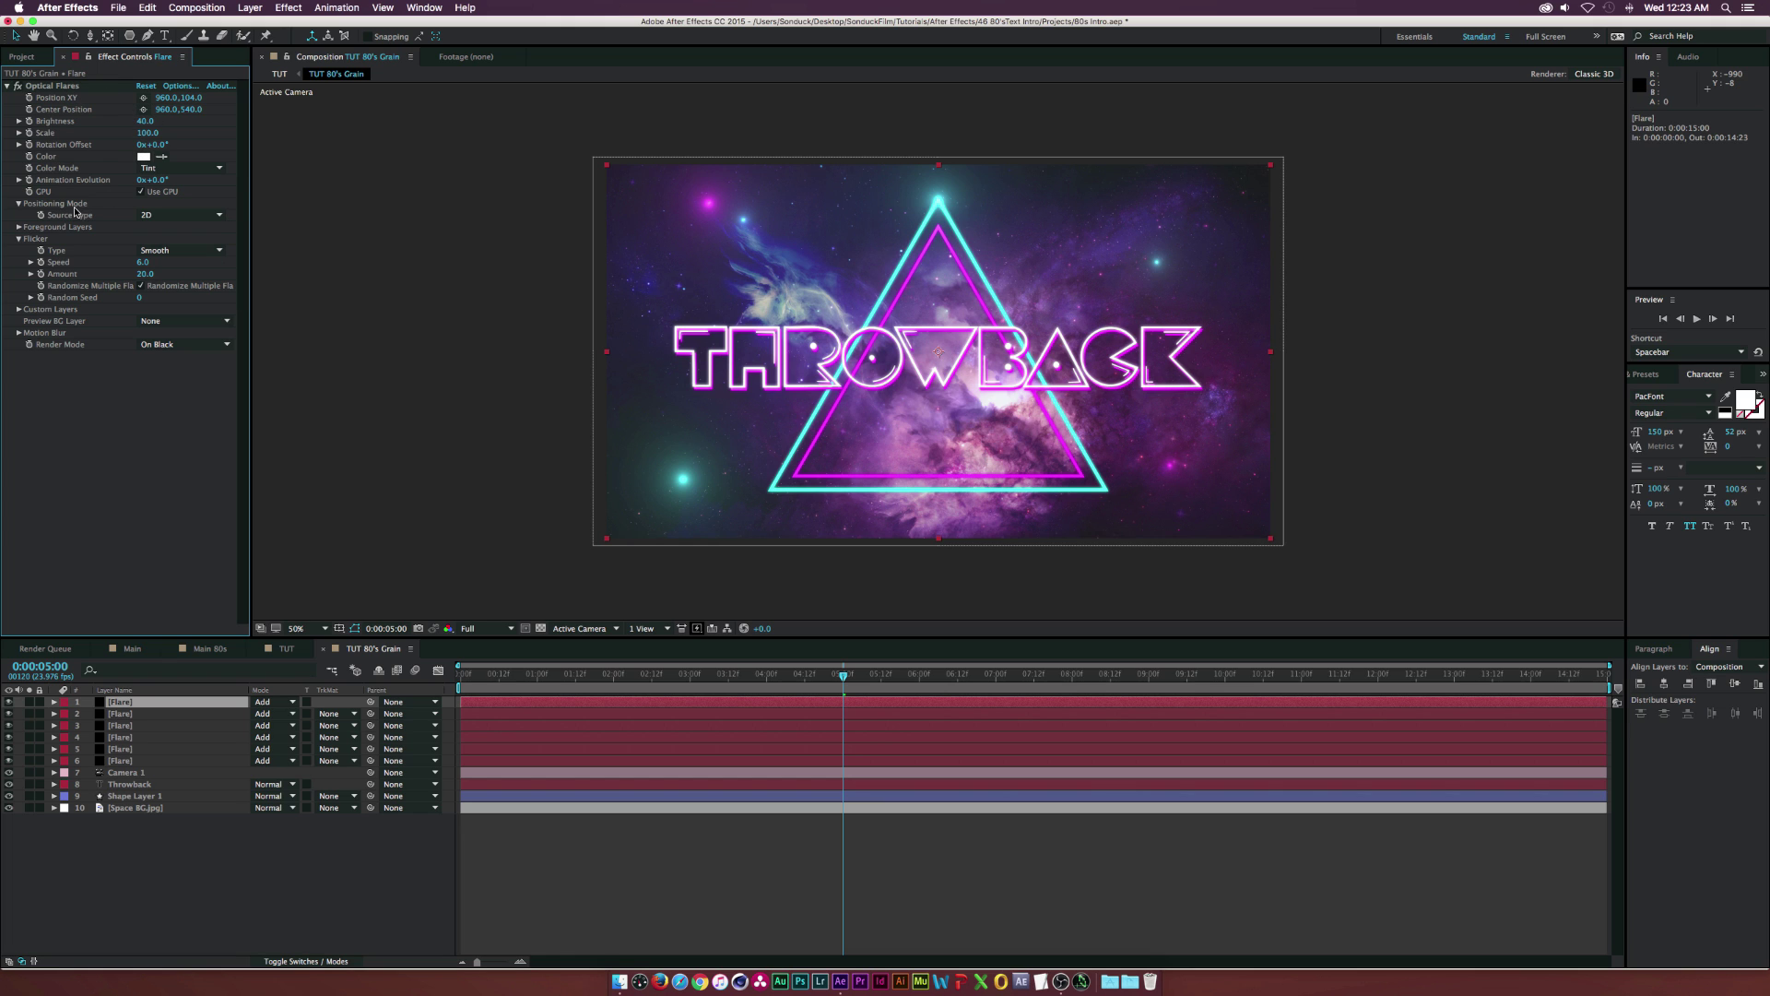
Change the triangle-tip flare's positioning Source Type to 3D and collapse its layer properties.
{"action": "left_click", "coordinate": [184, 214]}
{"action": "left_click", "coordinate": [198, 245]}
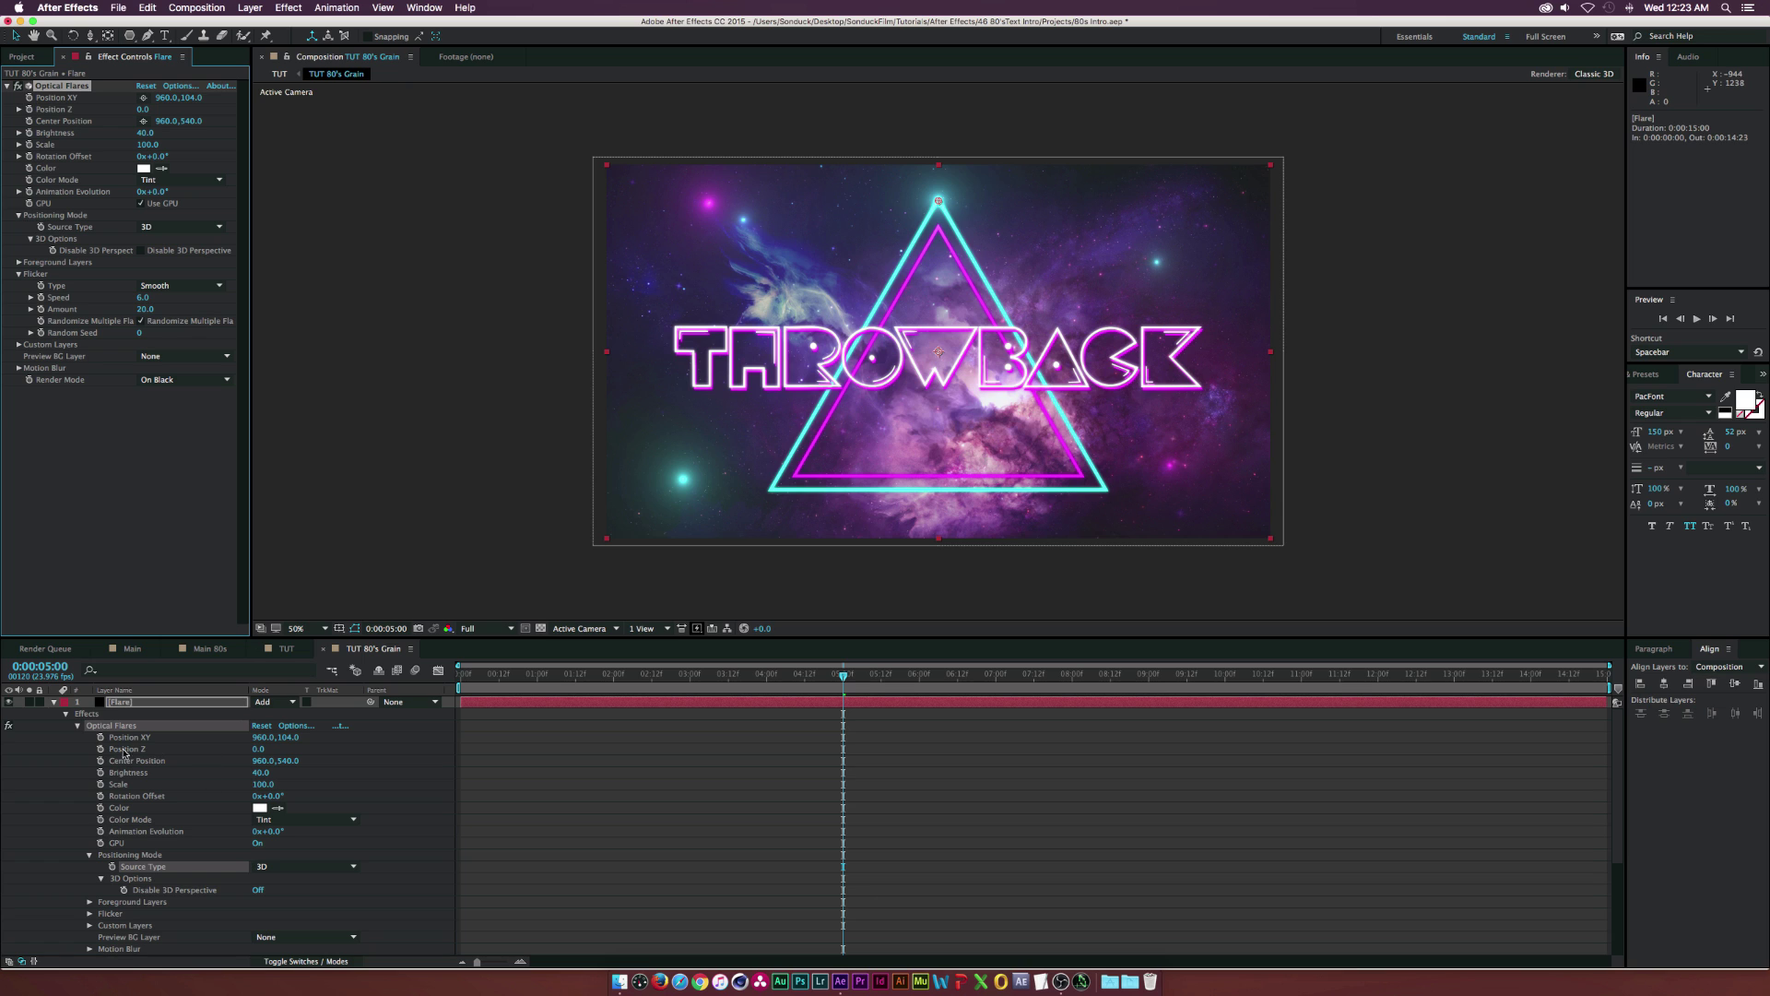
{"action": "left_click", "coordinate": [53, 703]}
Duplicate the triangle-tip flare and place the copy on the outer triangle's lower-left corner at about 474, 940.
{"action": "left_click", "coordinate": [163, 702]}
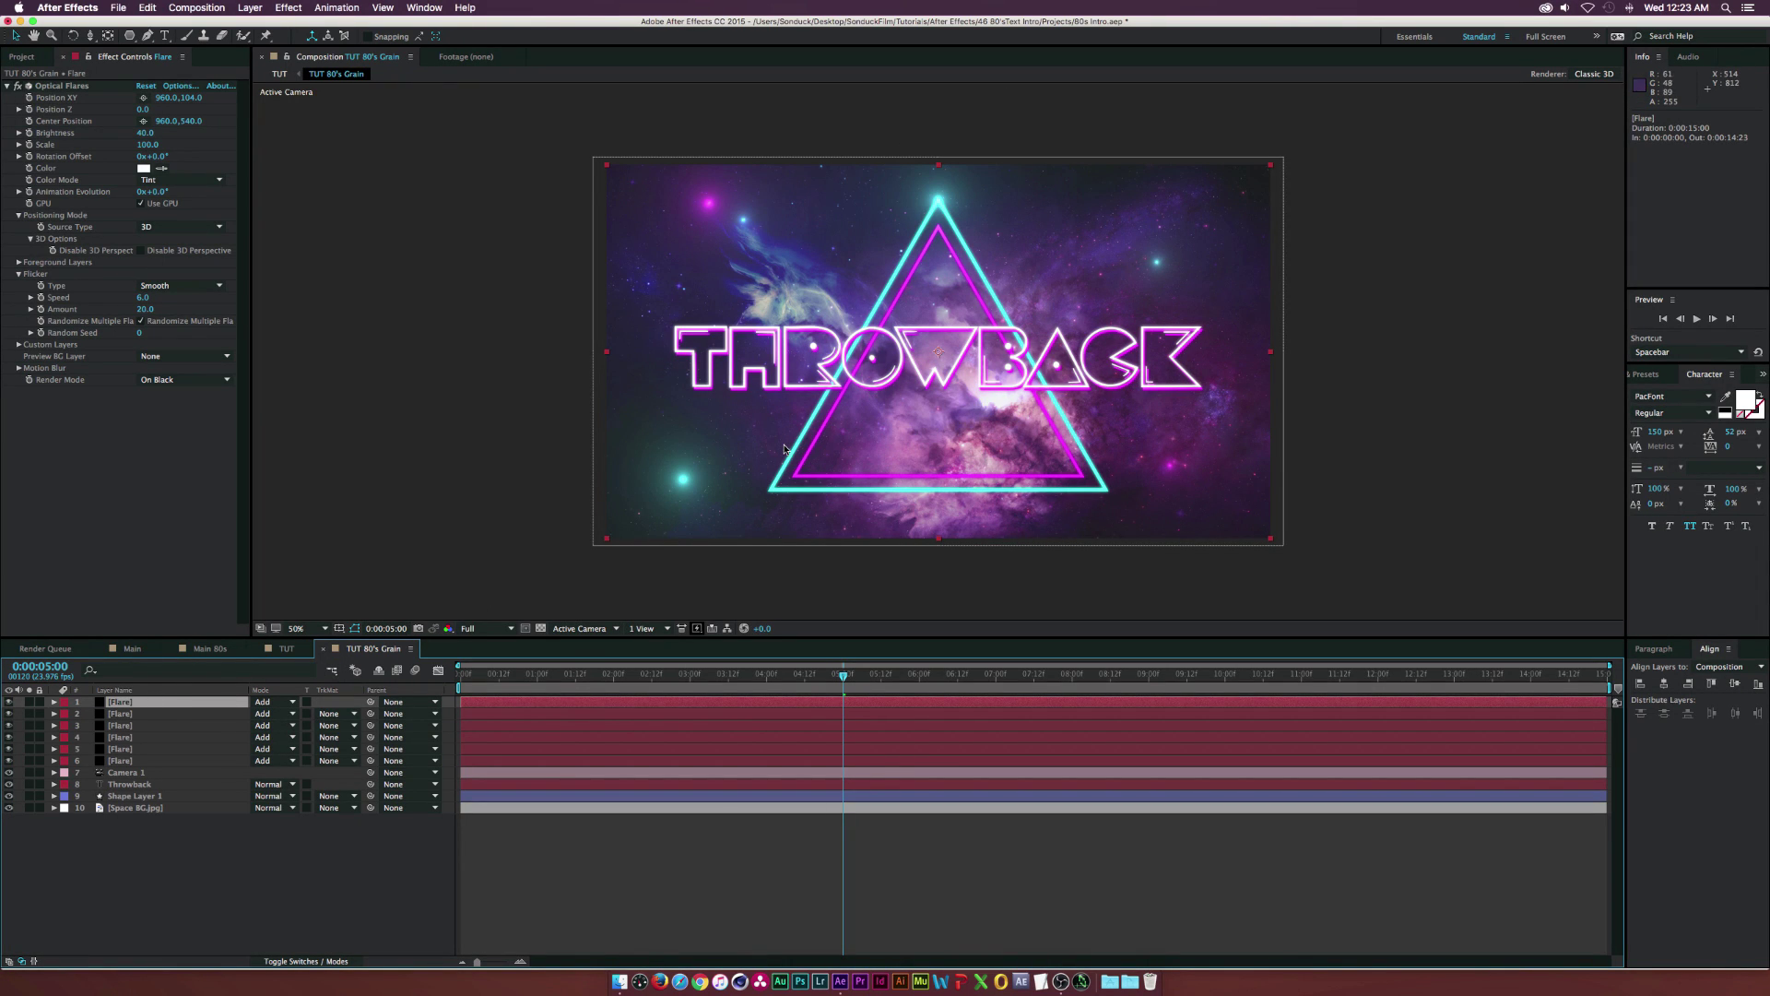
{"action": "key", "text": "super+d"}
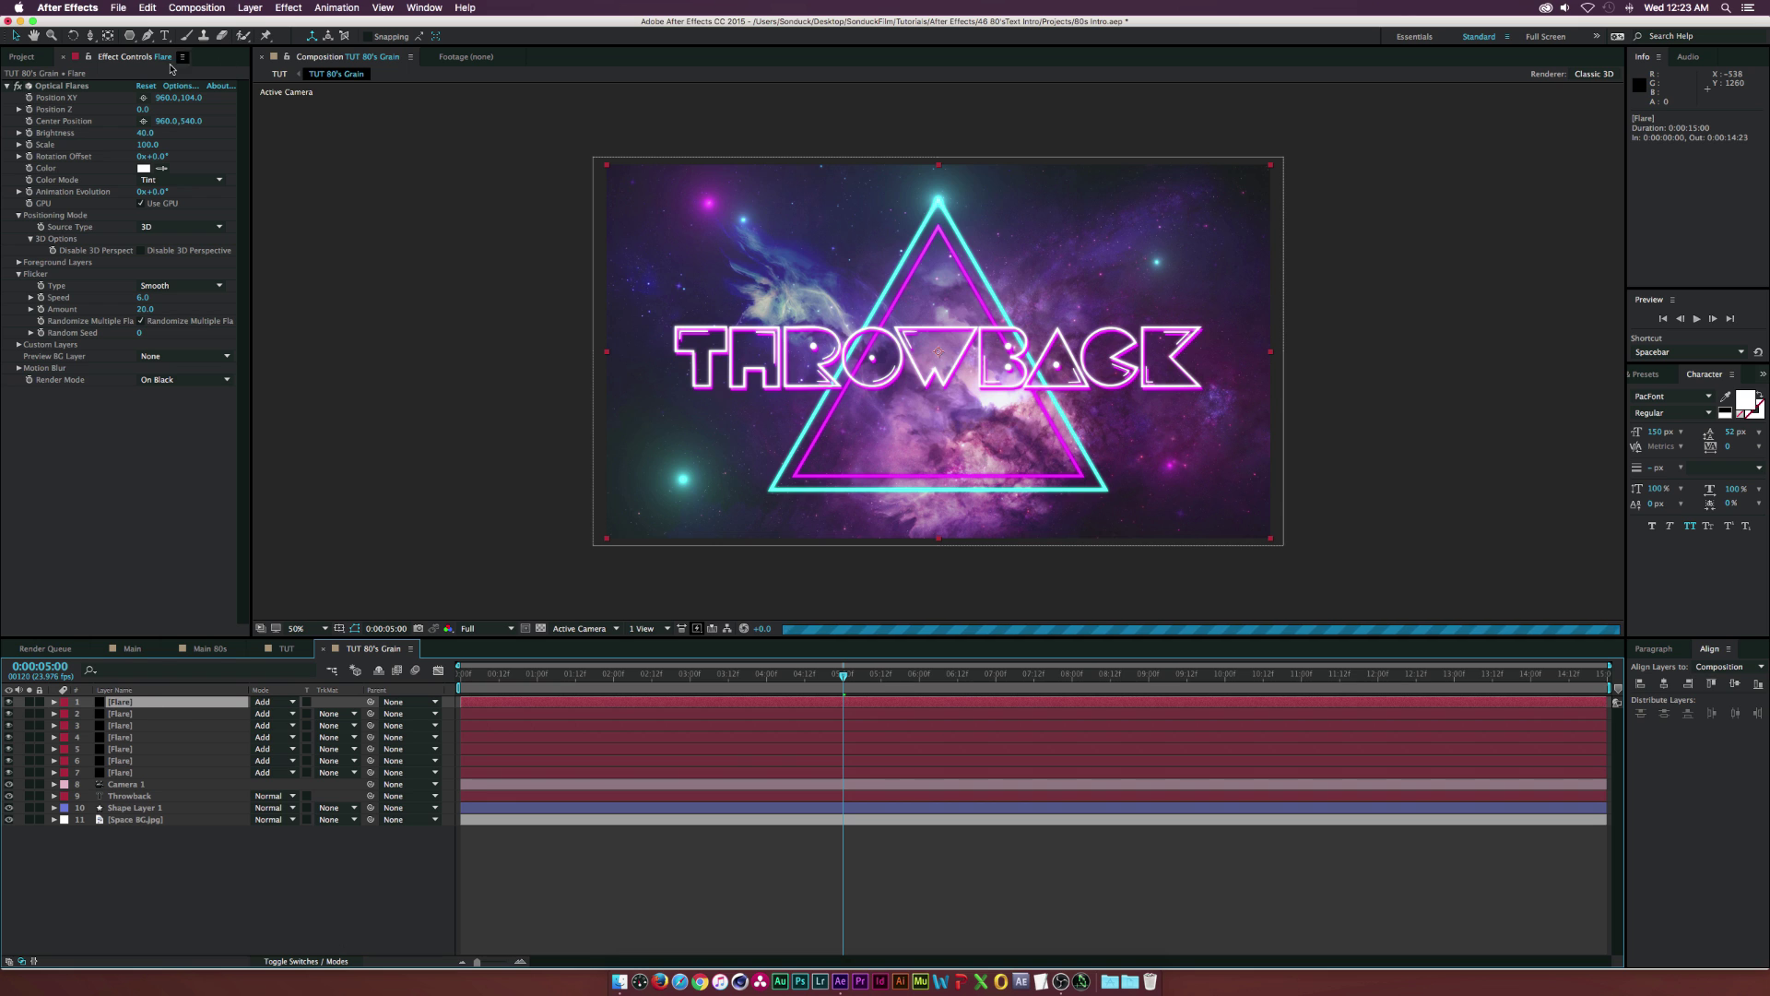
{"action": "left_click", "coordinate": [143, 97]}
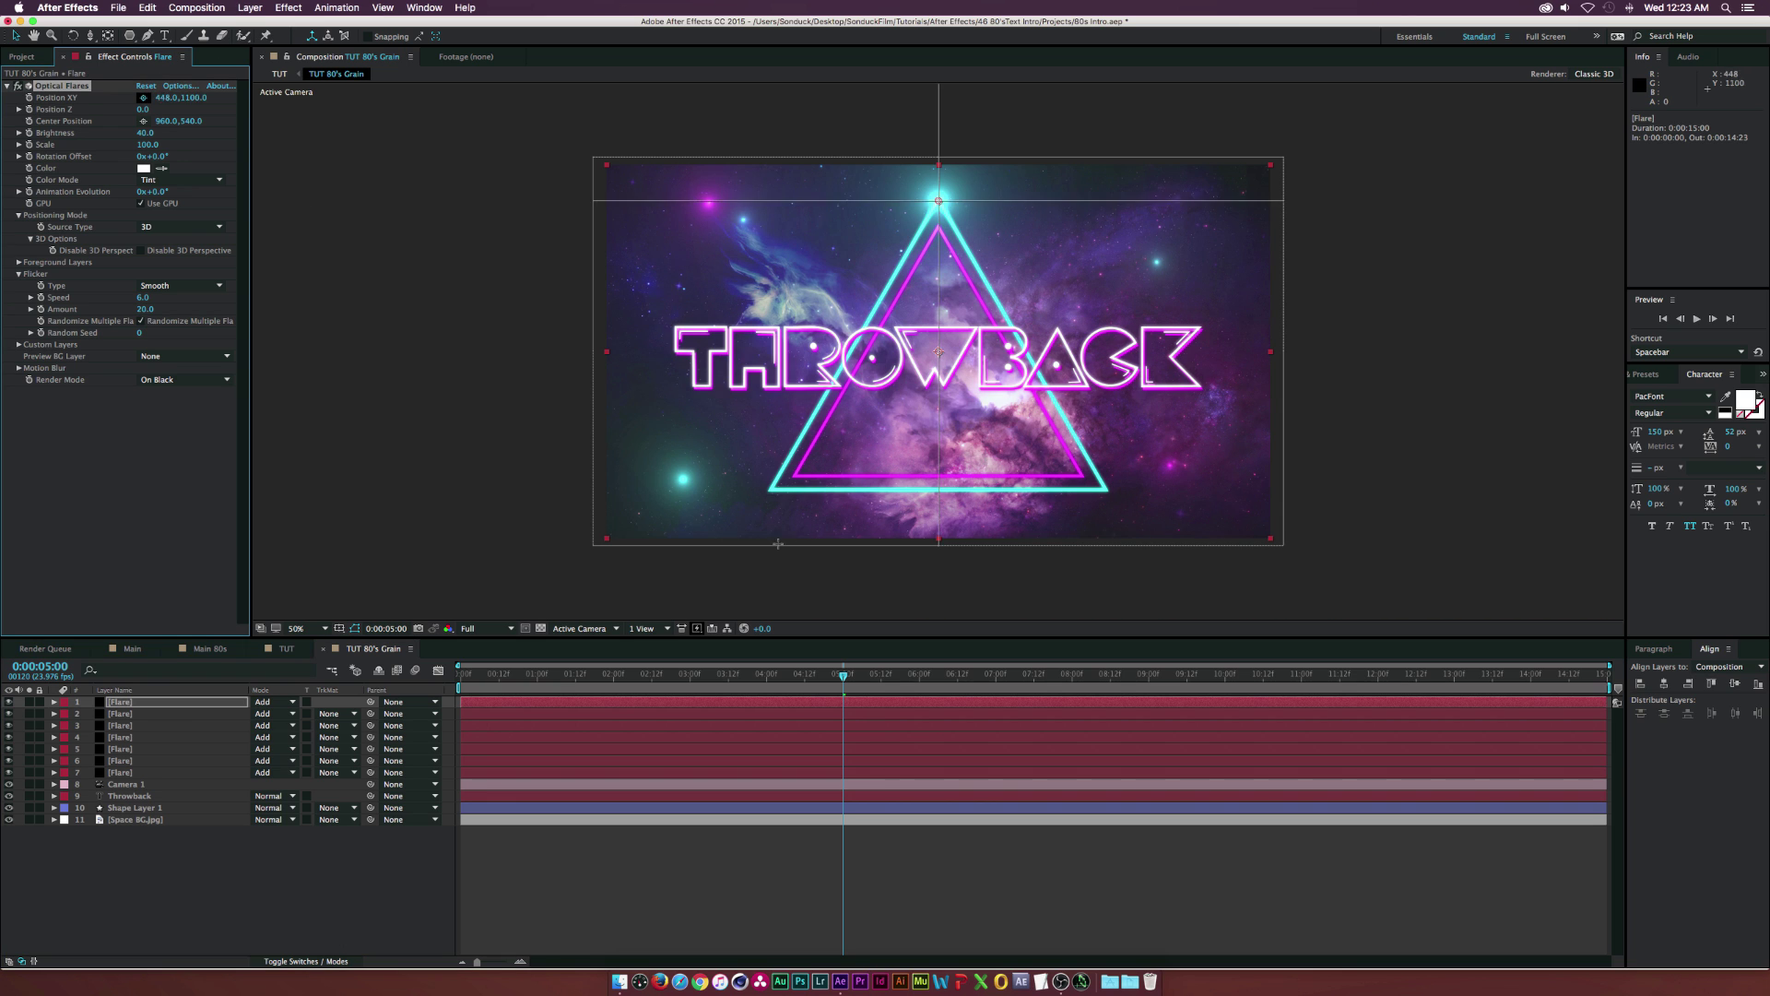
{"action": "left_click", "coordinate": [770, 490]}
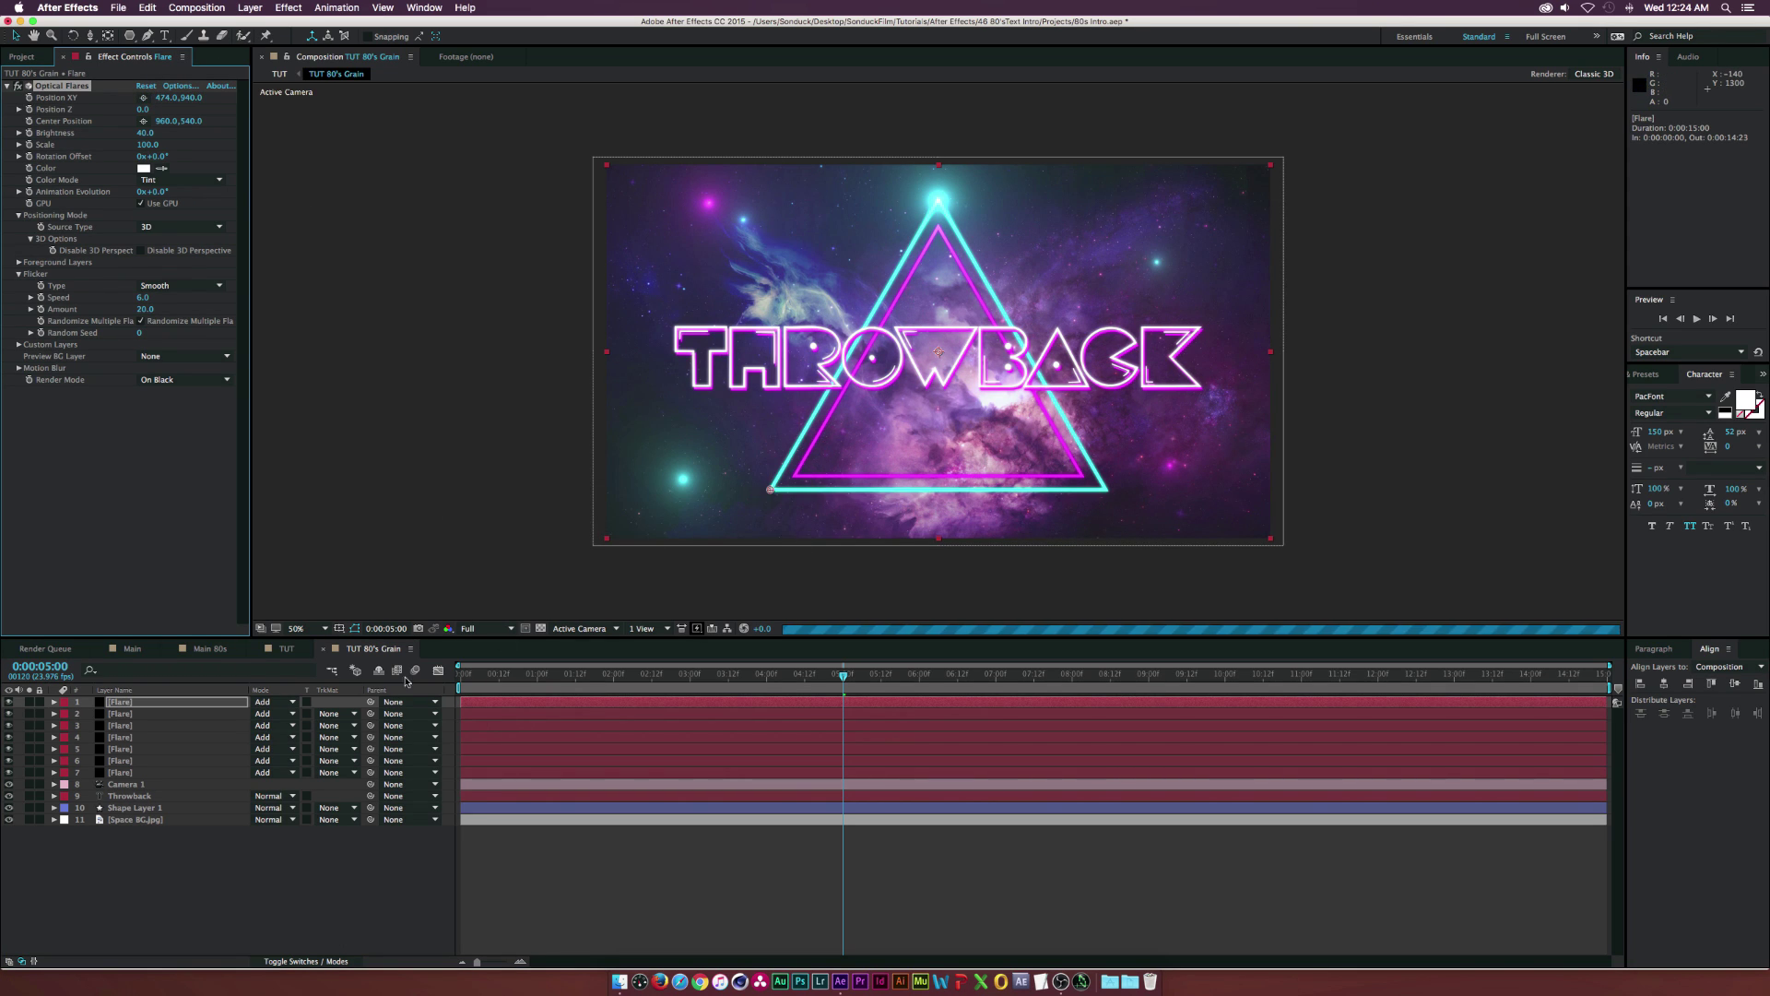
Duplicate the flare on the triangle's lower-left corner and place the copy on the lower-right corner at about 1444, 940.
{"action": "left_click", "coordinate": [171, 706]}
{"action": "key", "text": "super+d"}
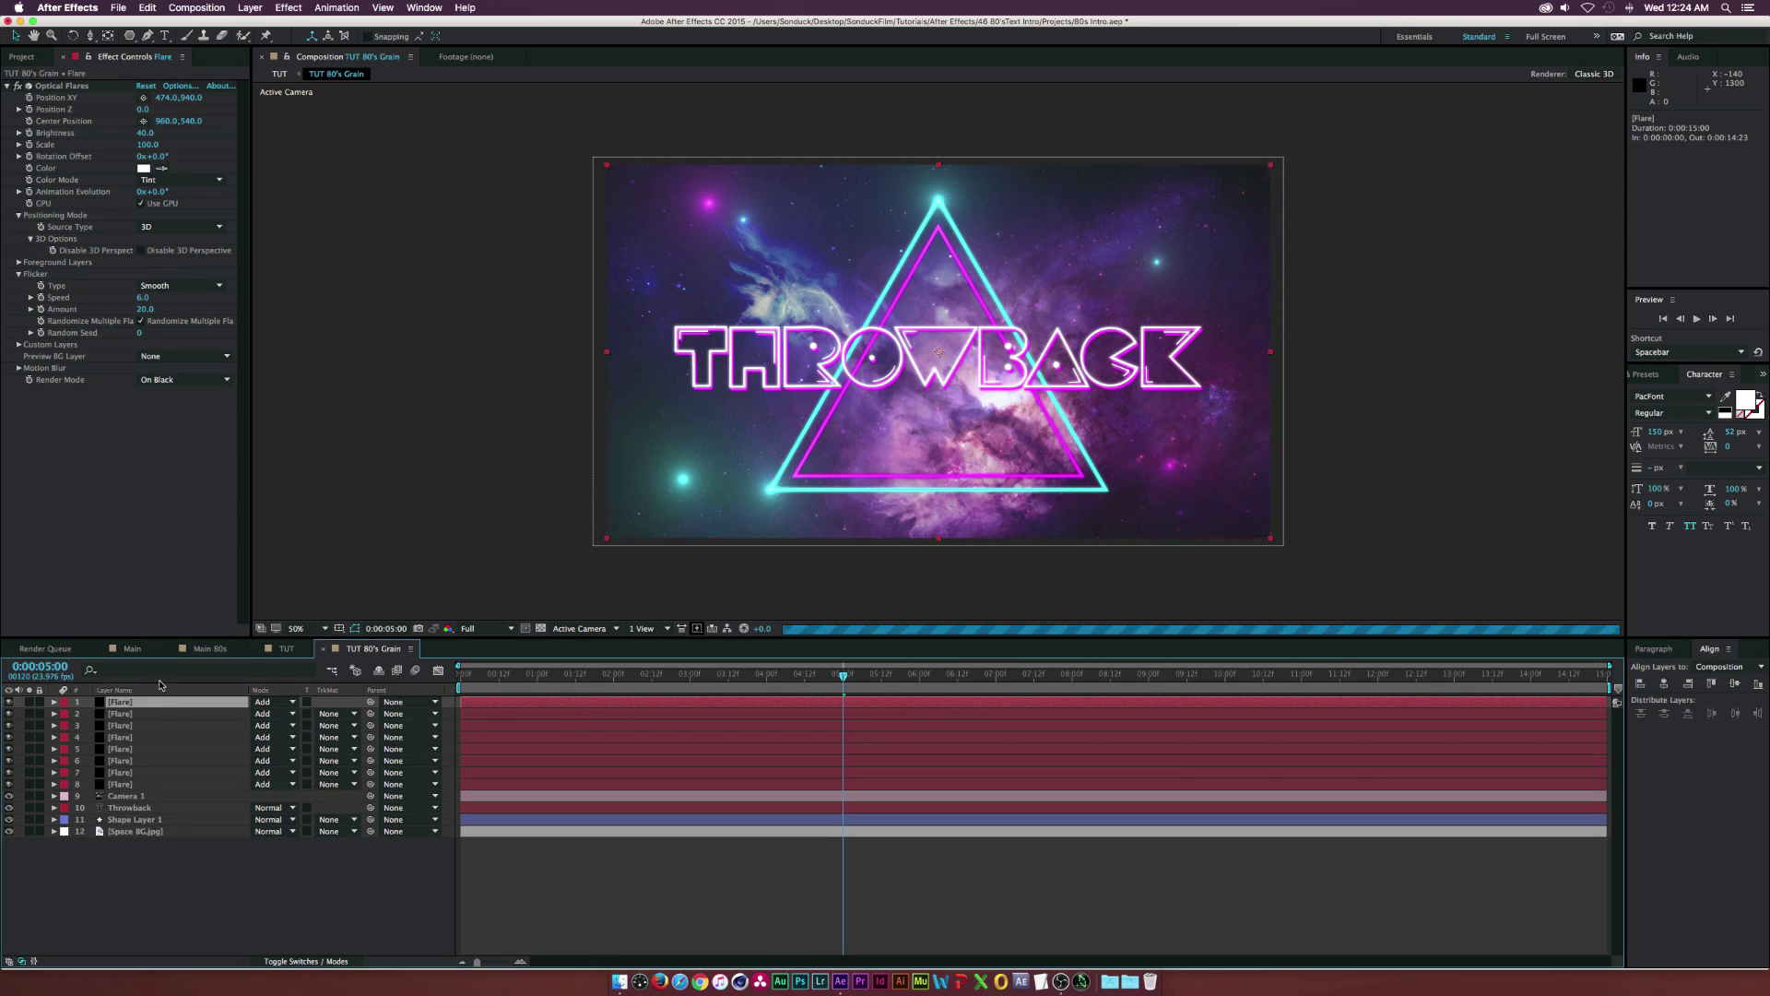
{"action": "left_click", "coordinate": [143, 97]}
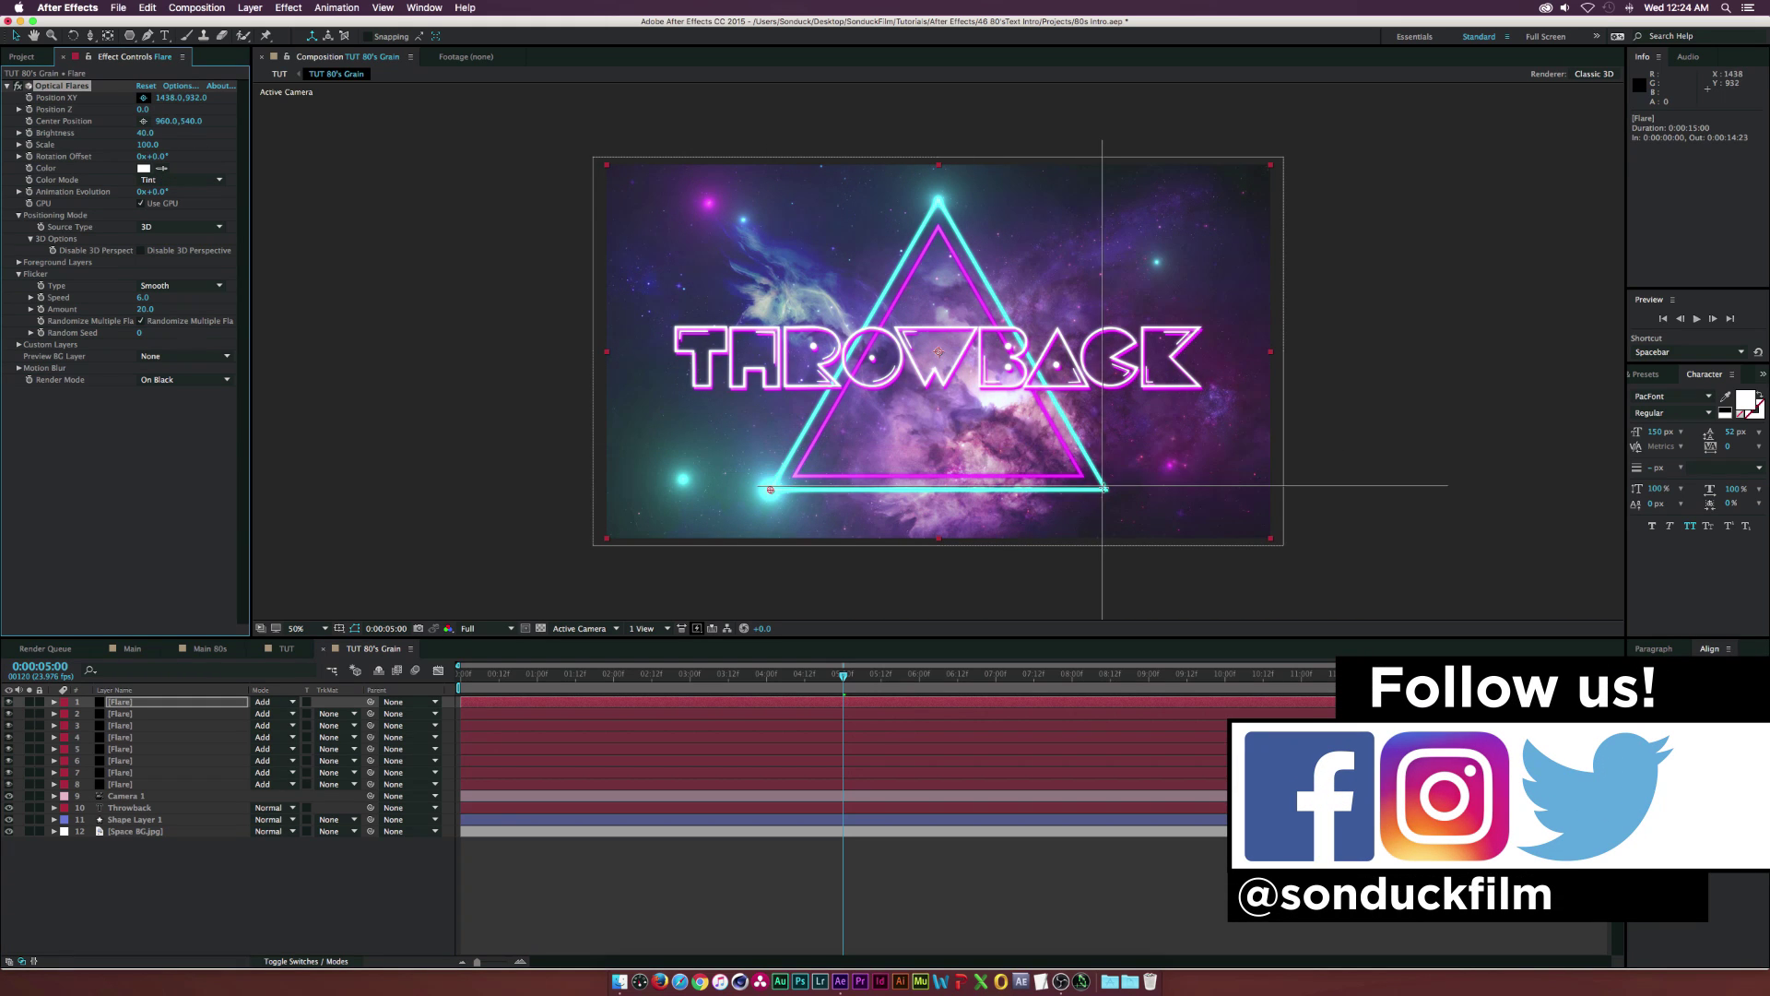
{"action": "left_click", "coordinate": [1107, 490]}
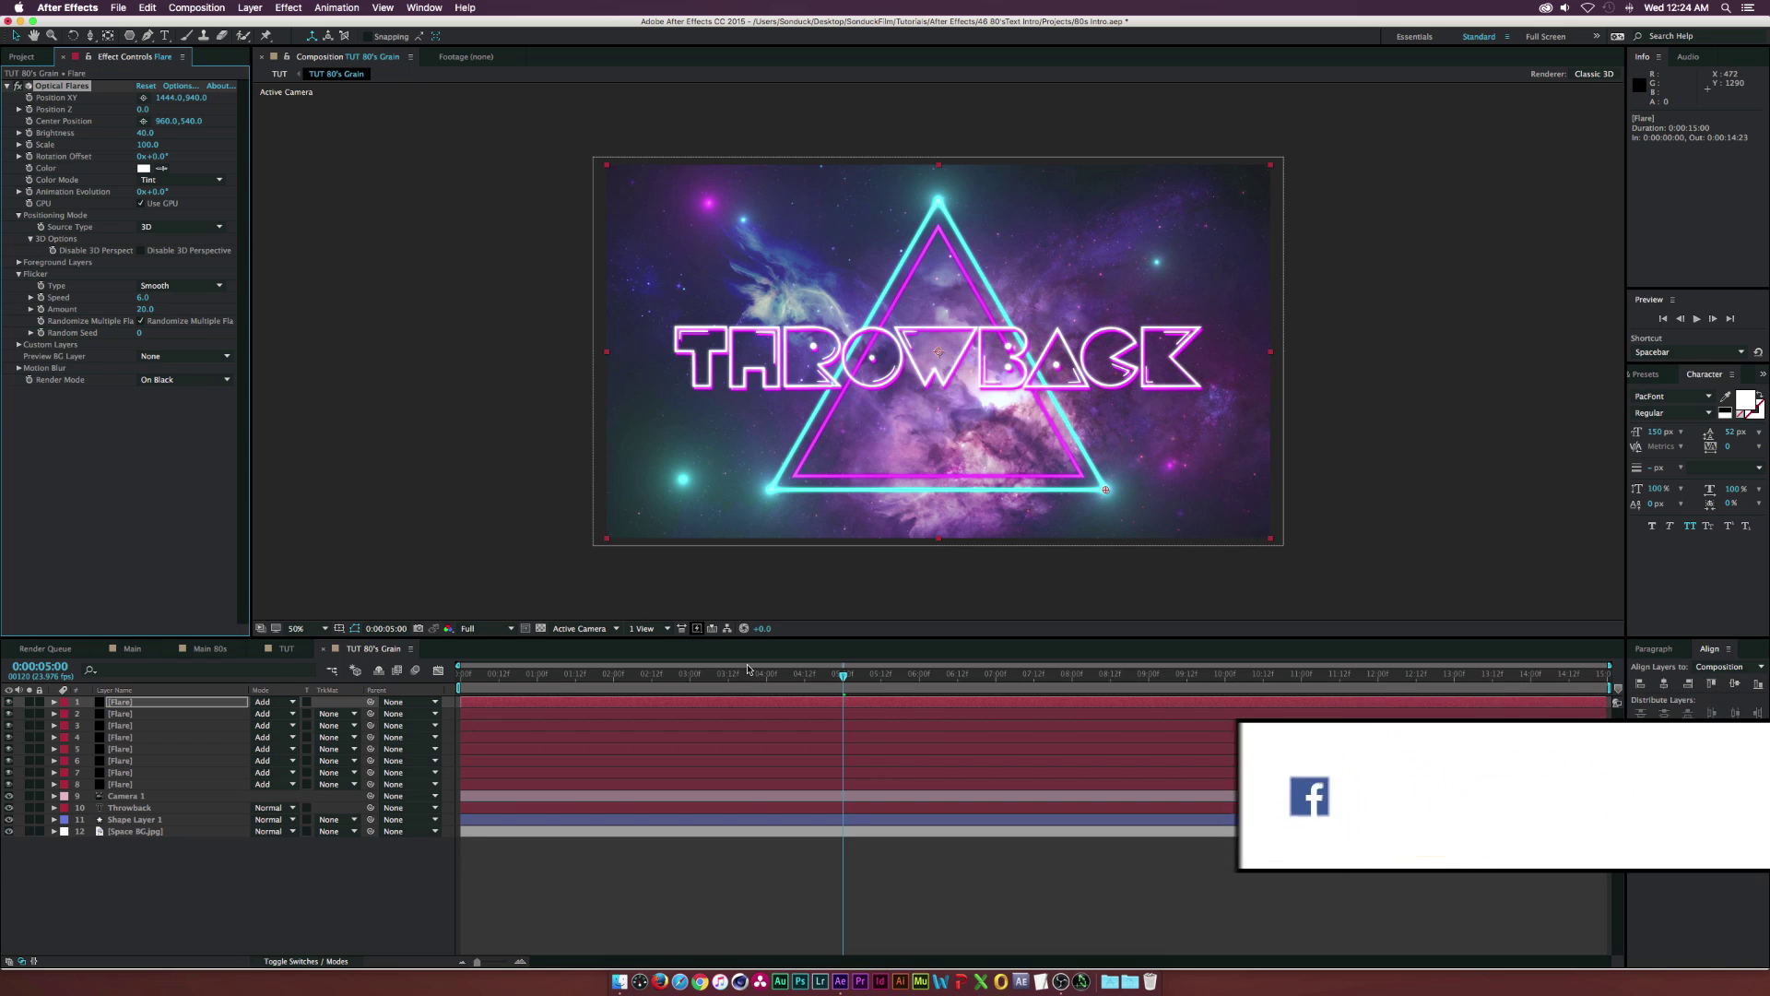
Preview the camera move between about 3 and 5 seconds to check how the corner flares follow the triangle.
{"action": "left_click_drag", "start_coordinate": [743, 673], "coordinate": [694, 679]}
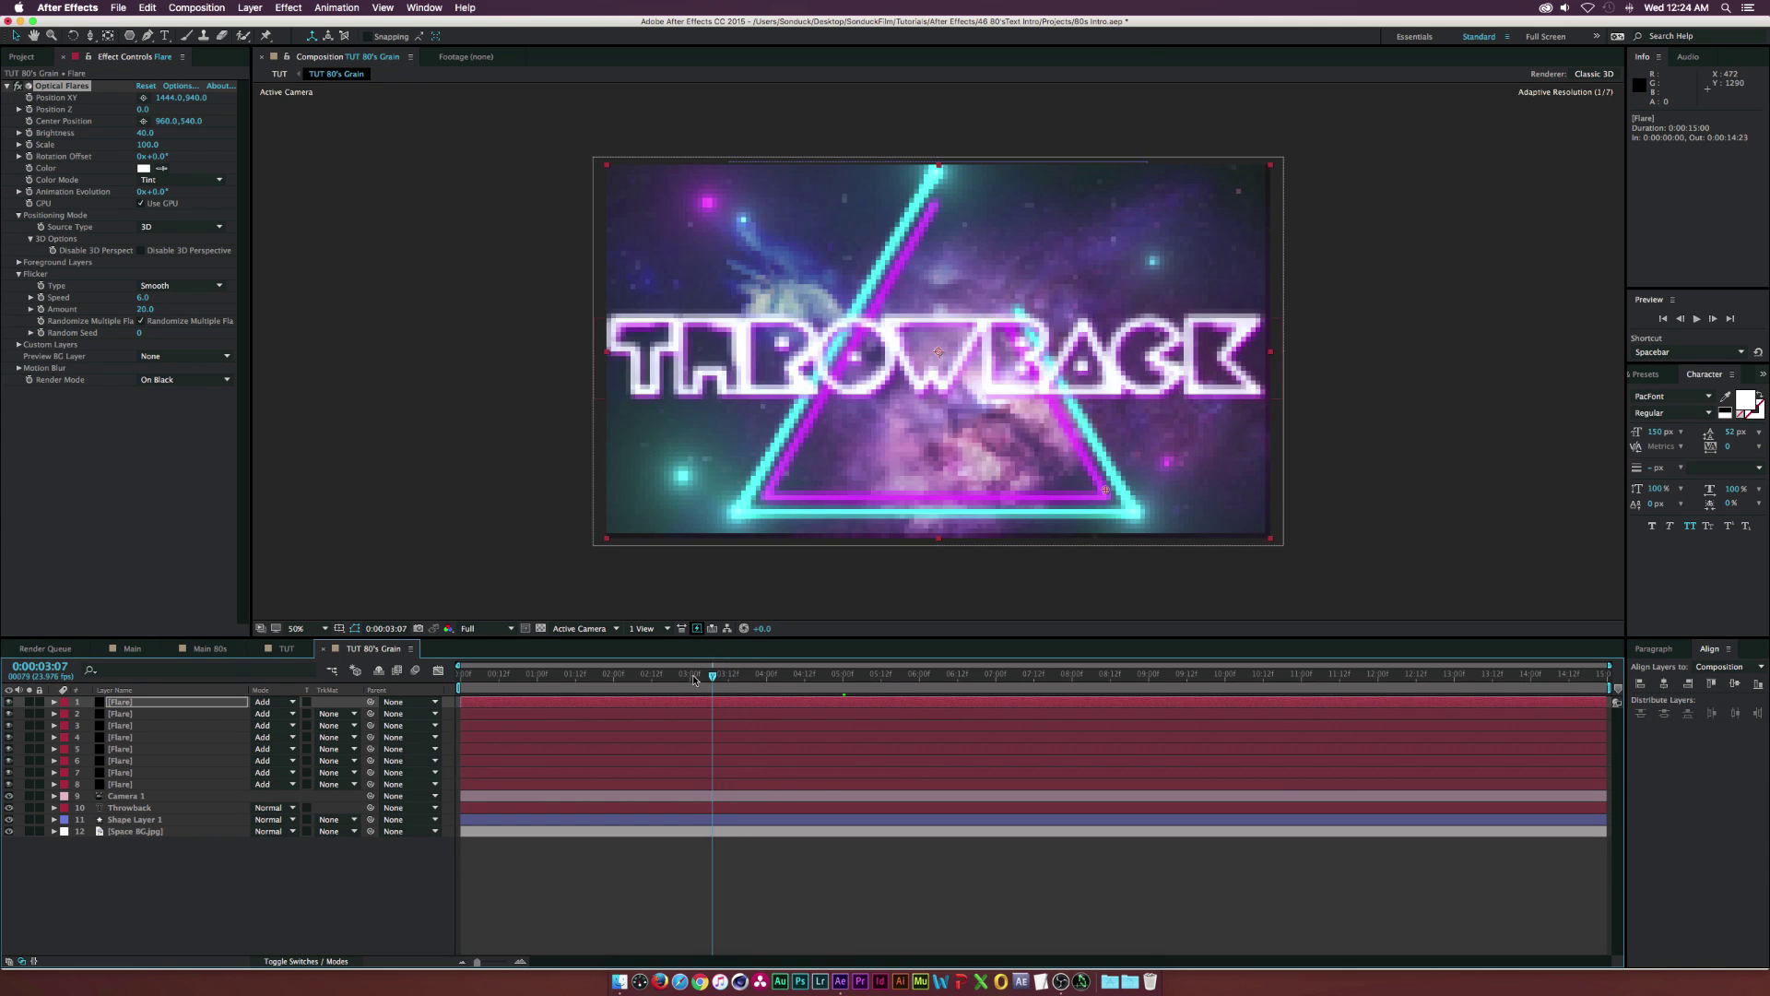
{"action": "key", "text": "space"}
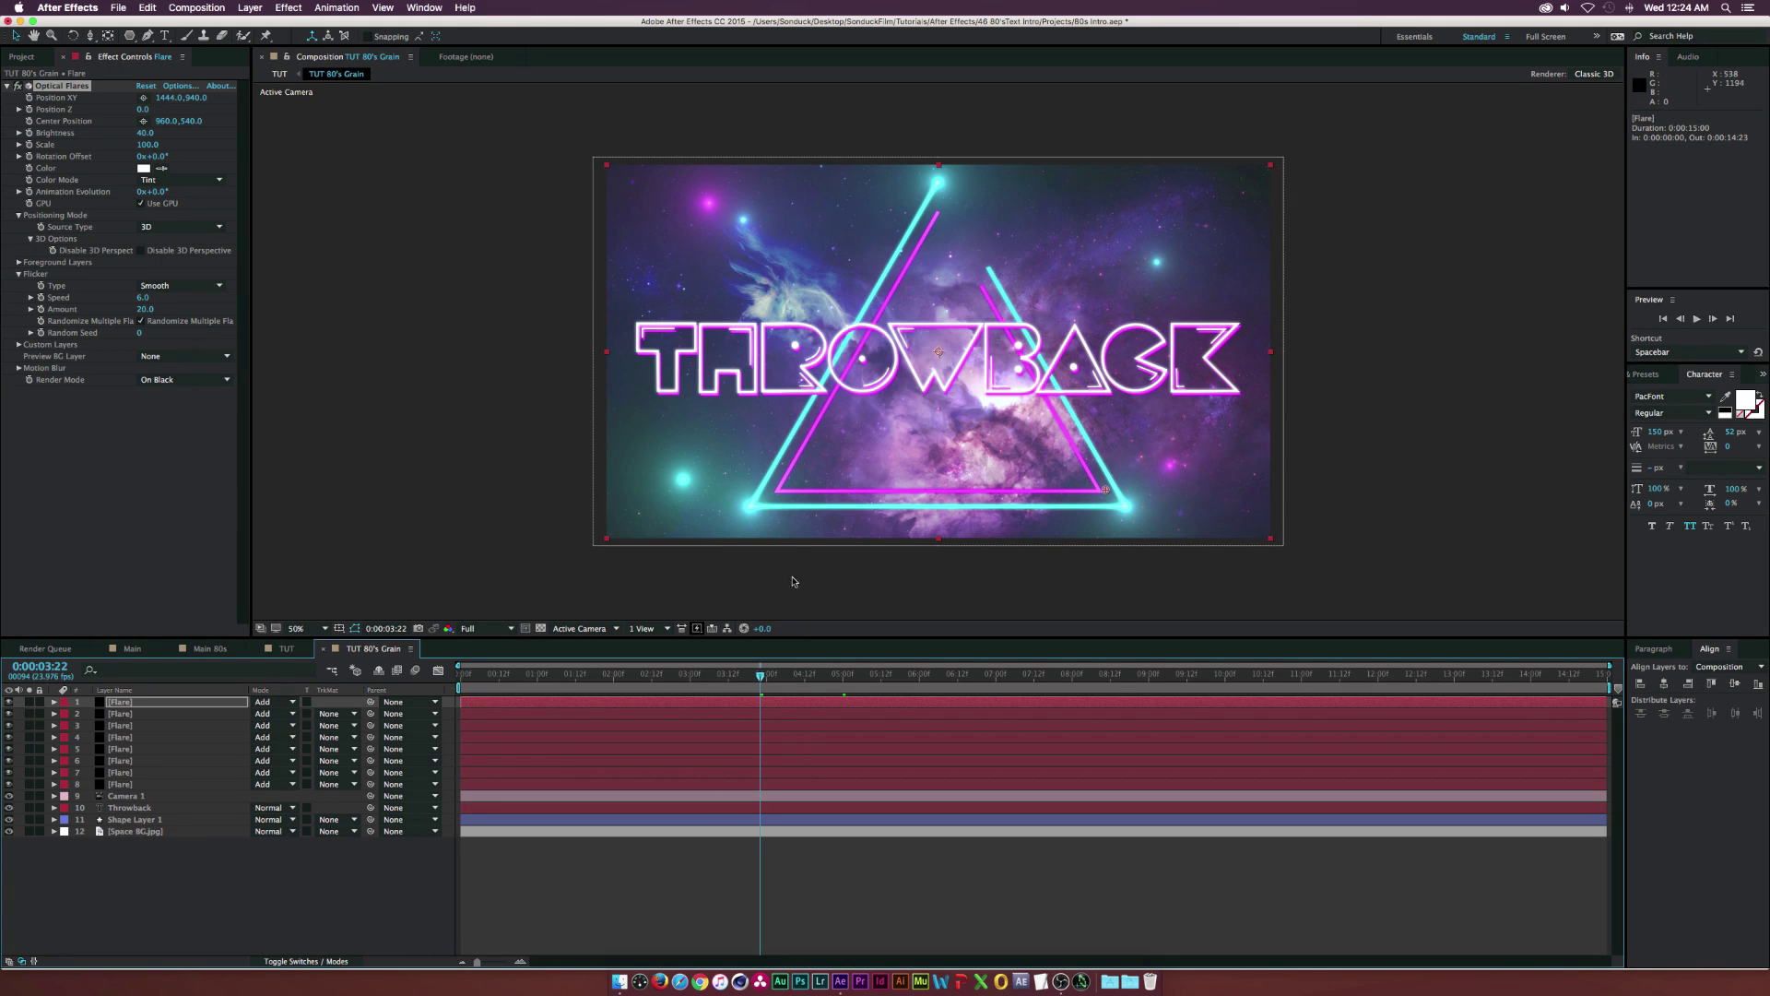
{"action": "left_click_drag", "start_coordinate": [818, 684], "coordinate": [845, 684]}
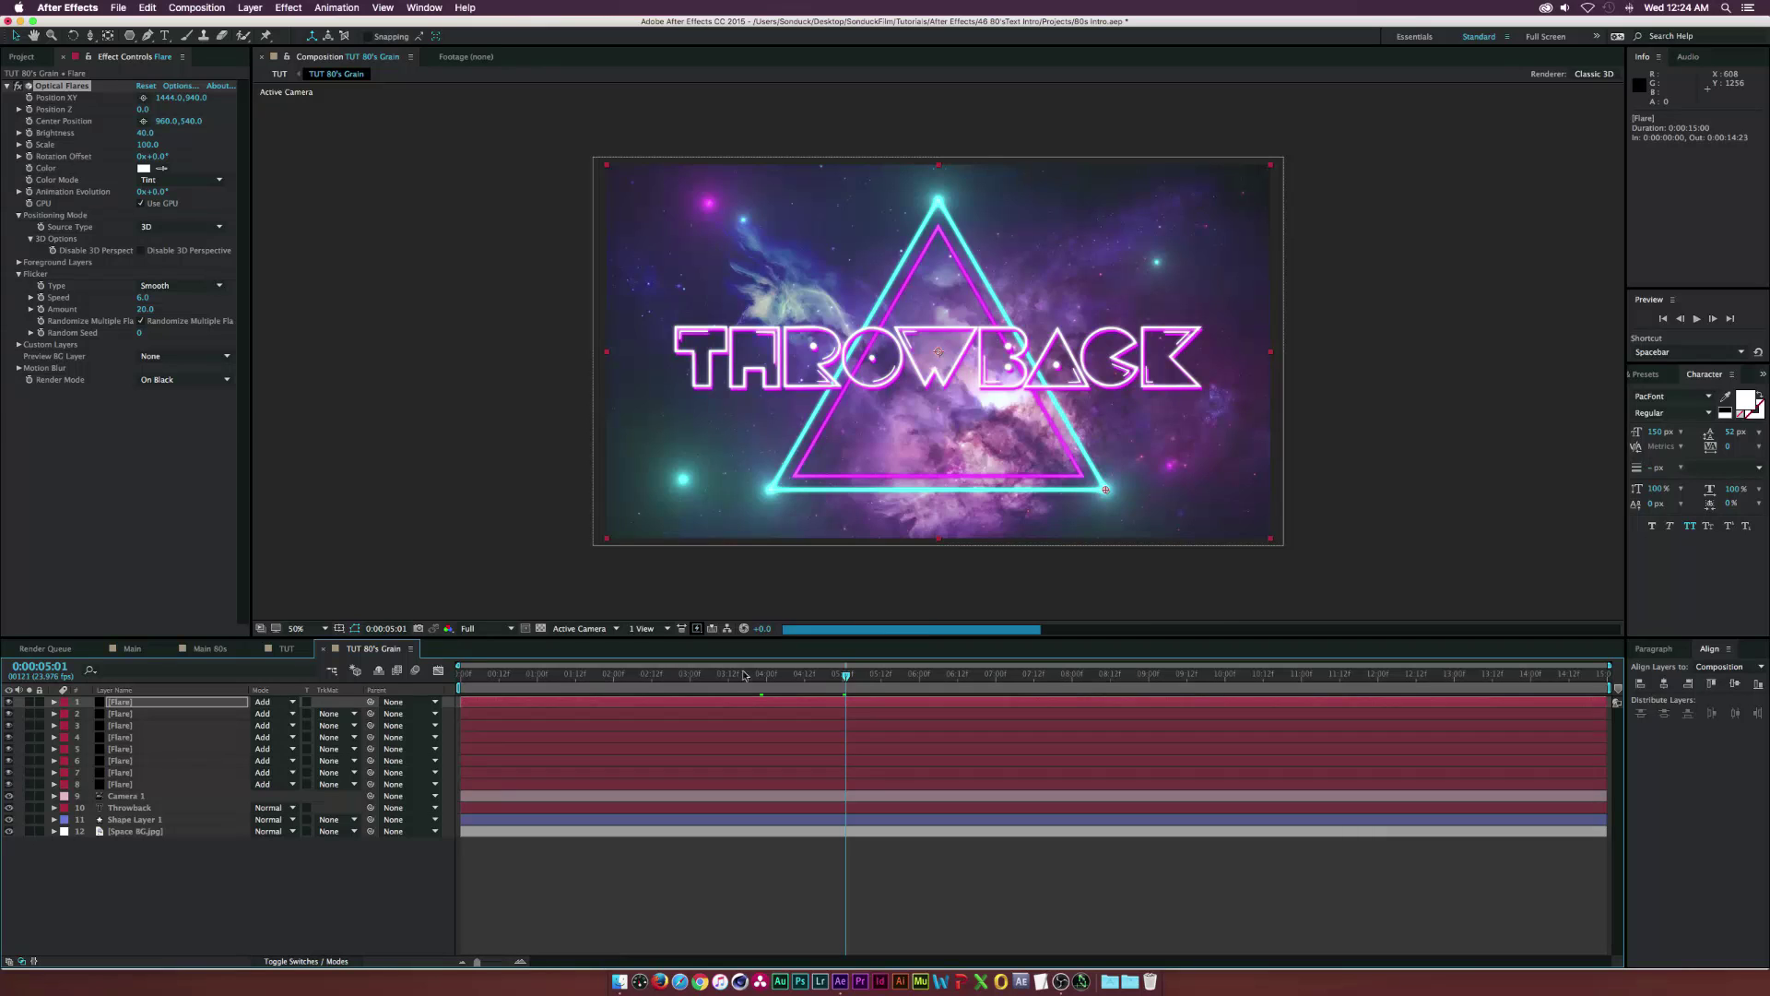
In the TUT composition, review the grained result at about 6 seconds and set the Add Grain Intensity to 0.5.
{"action": "left_click", "coordinate": [286, 648]}
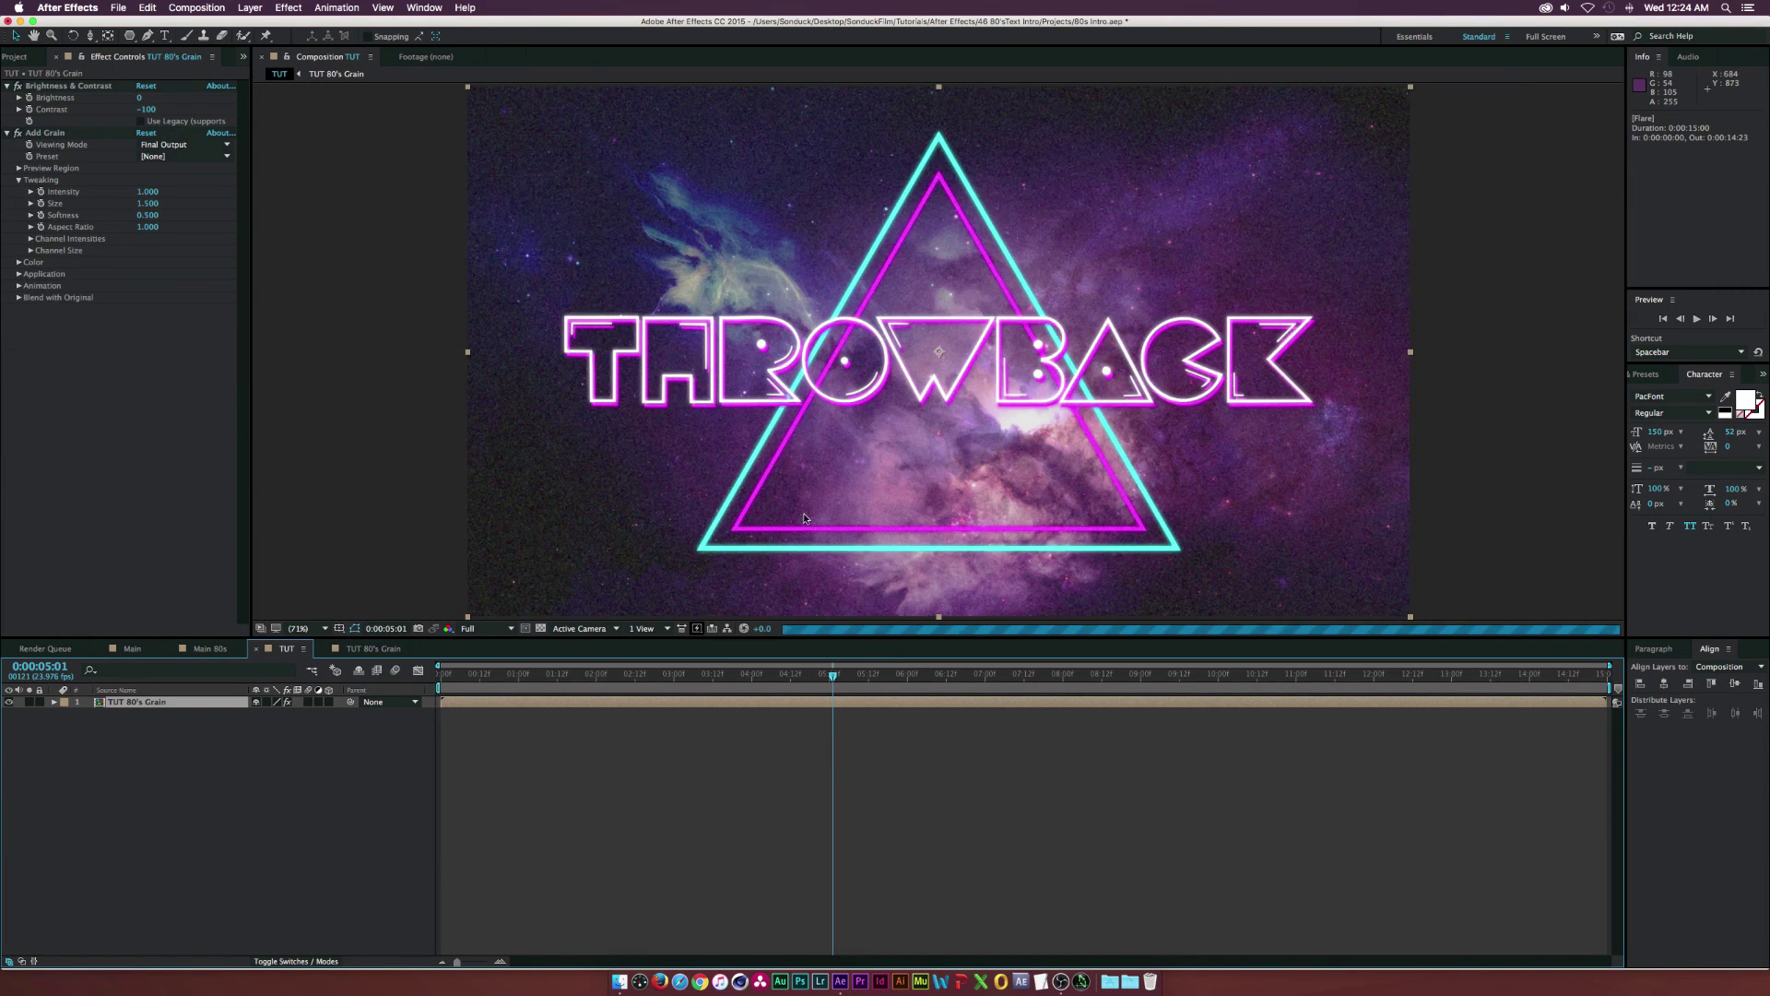
{"action": "key", "text": "comma"}
{"action": "key", "text": "comma"}
{"action": "key", "text": "period"}
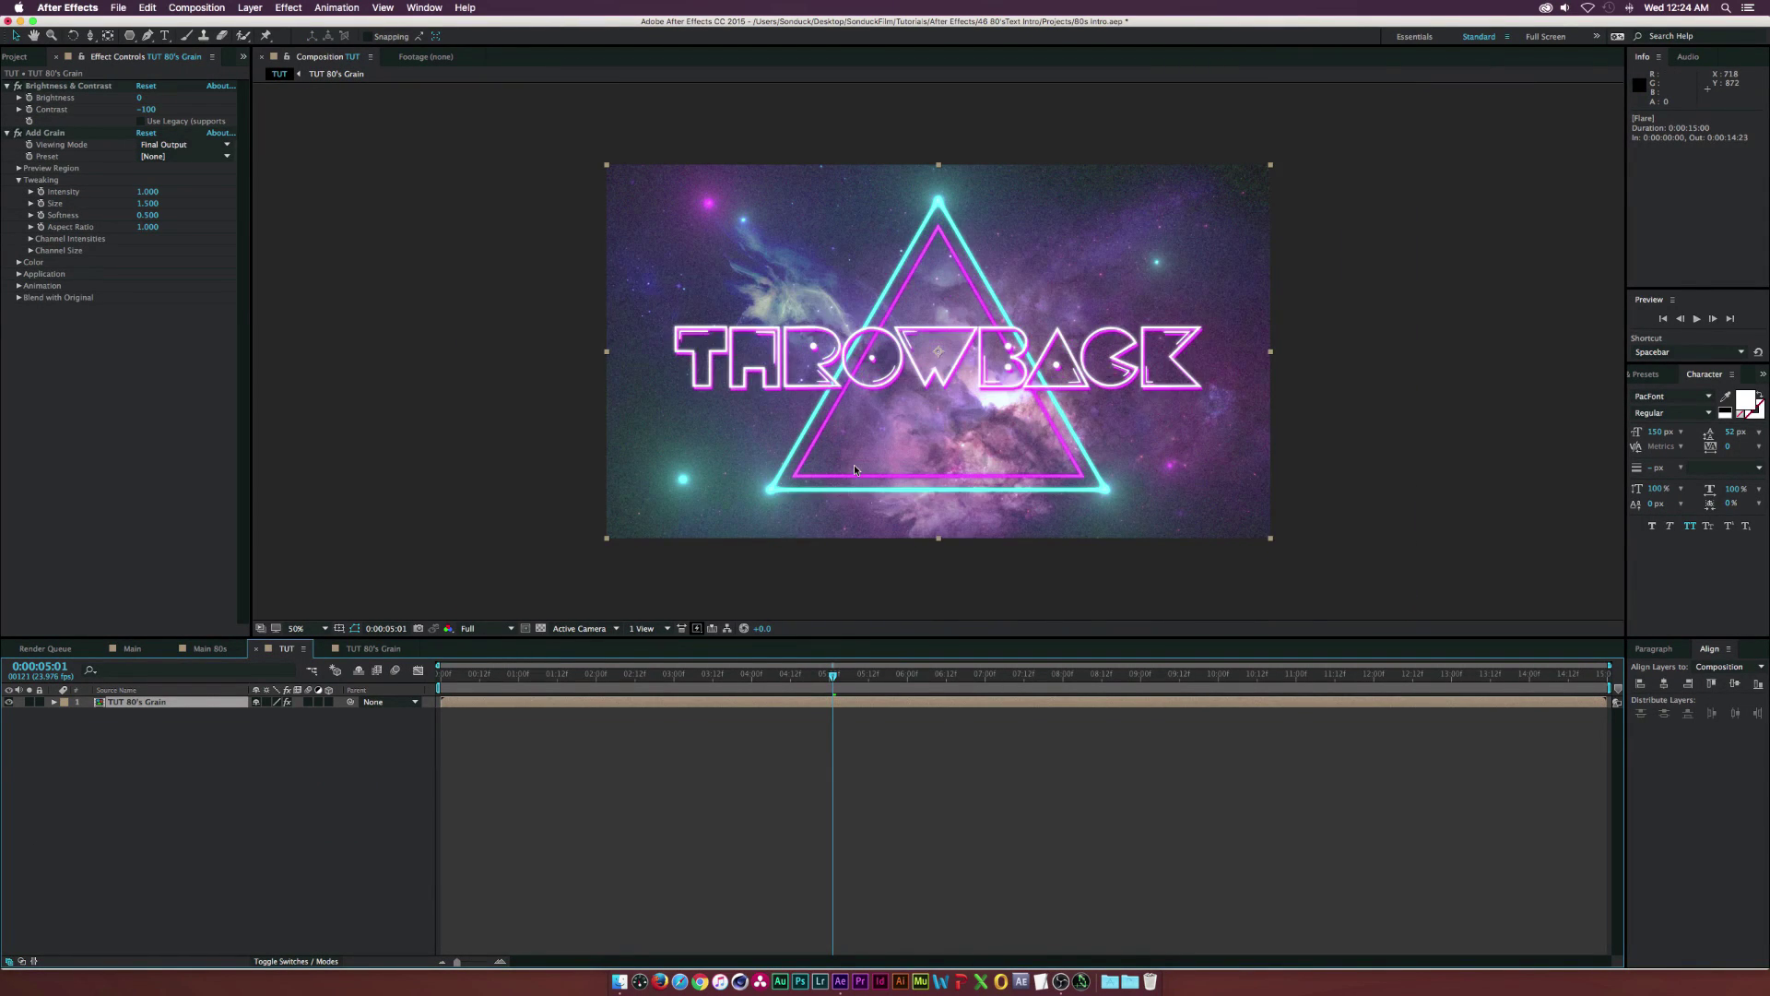
{"action": "left_click_drag", "start_coordinate": [819, 666], "coordinate": [931, 675]}
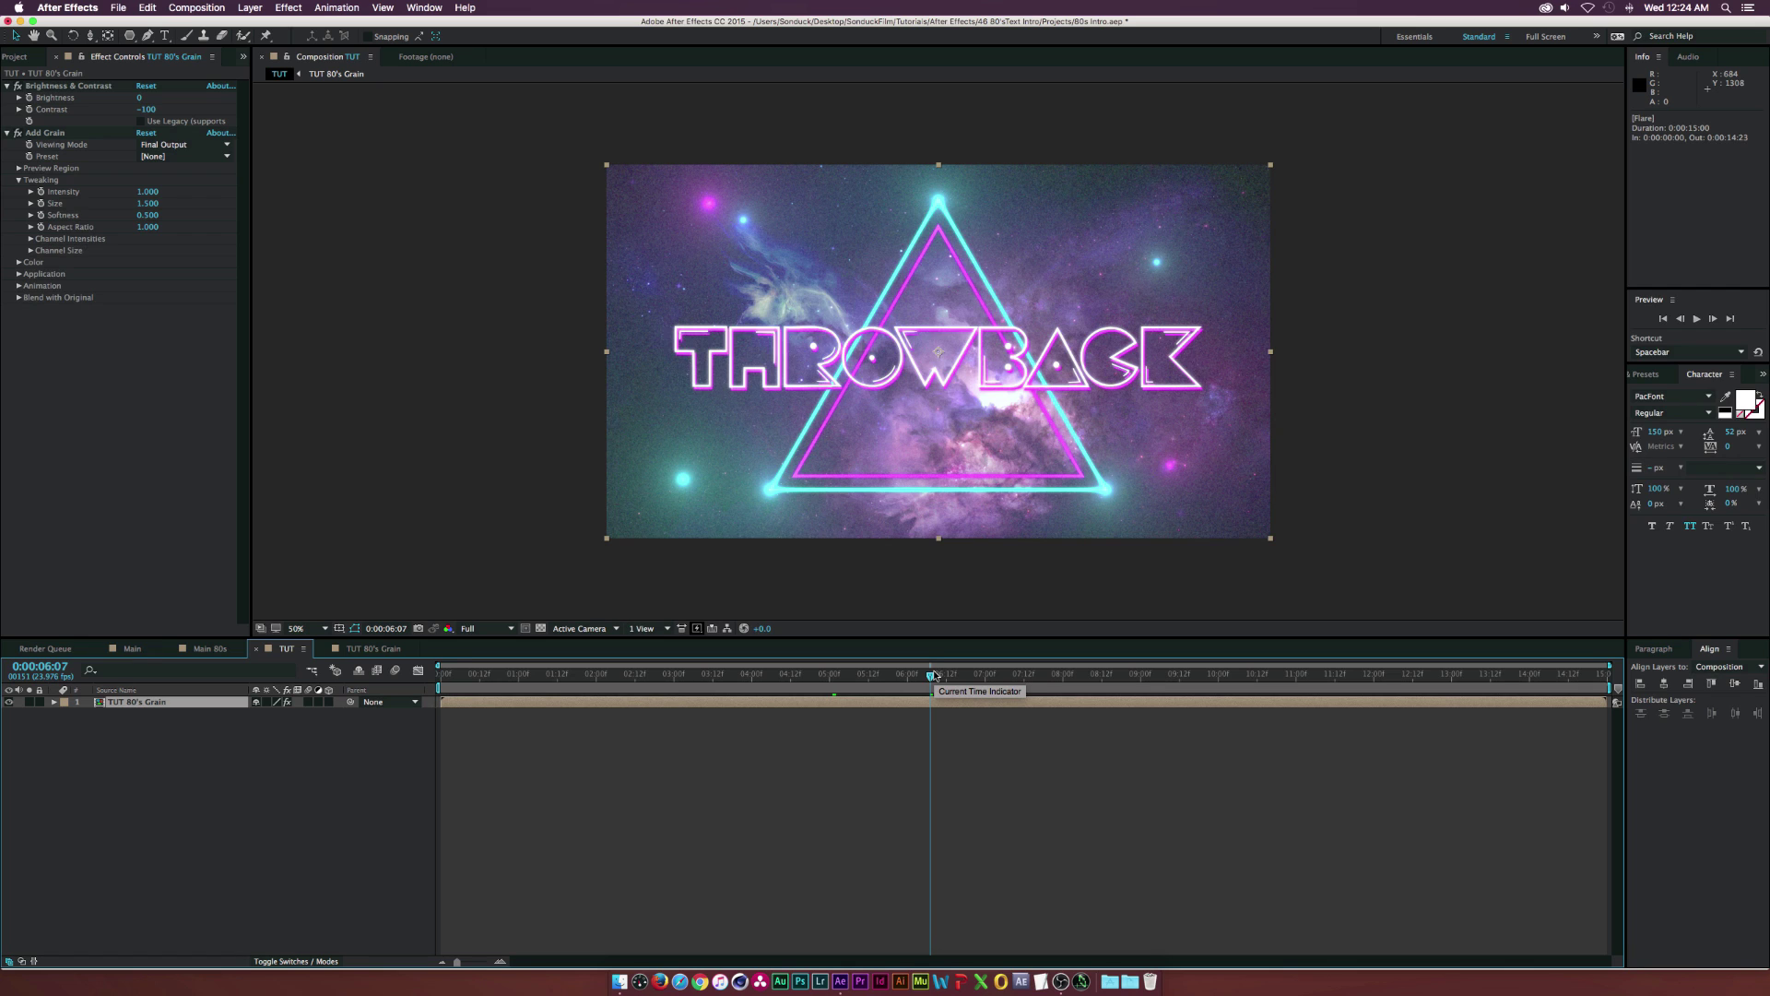
{"action": "left_click", "coordinate": [146, 192]}
{"action": "type", "text": ".5"}
{"action": "key", "text": "Return"}
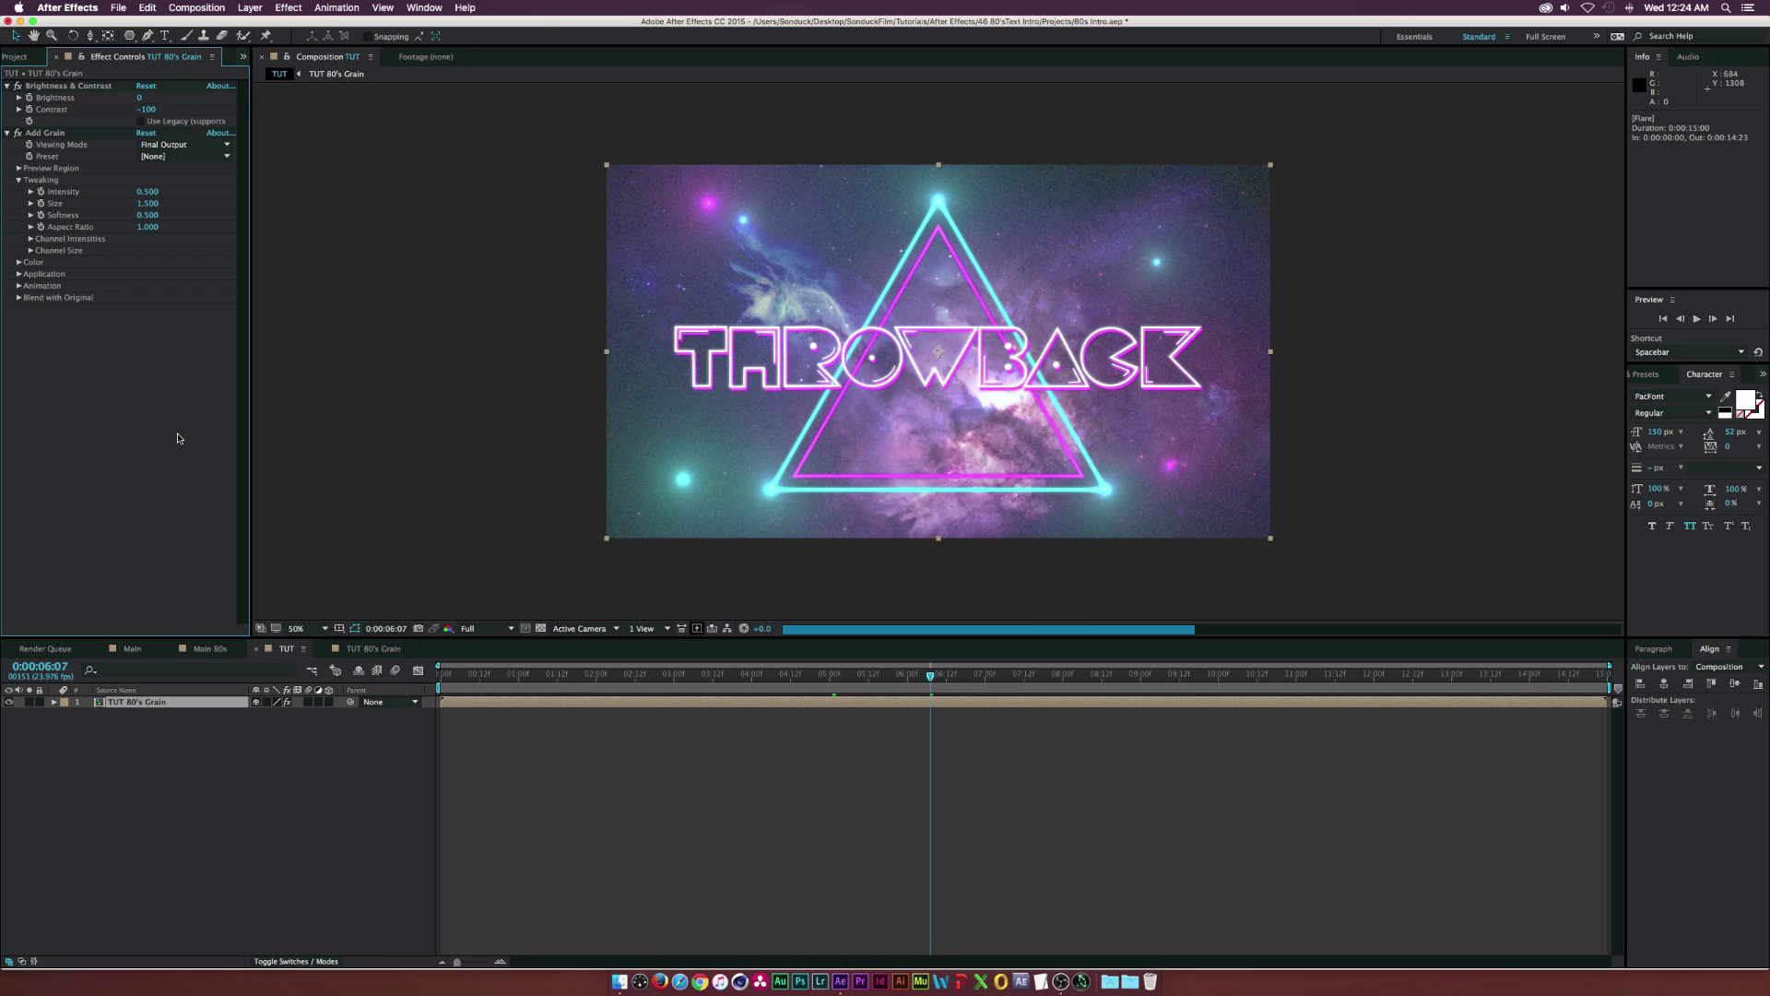